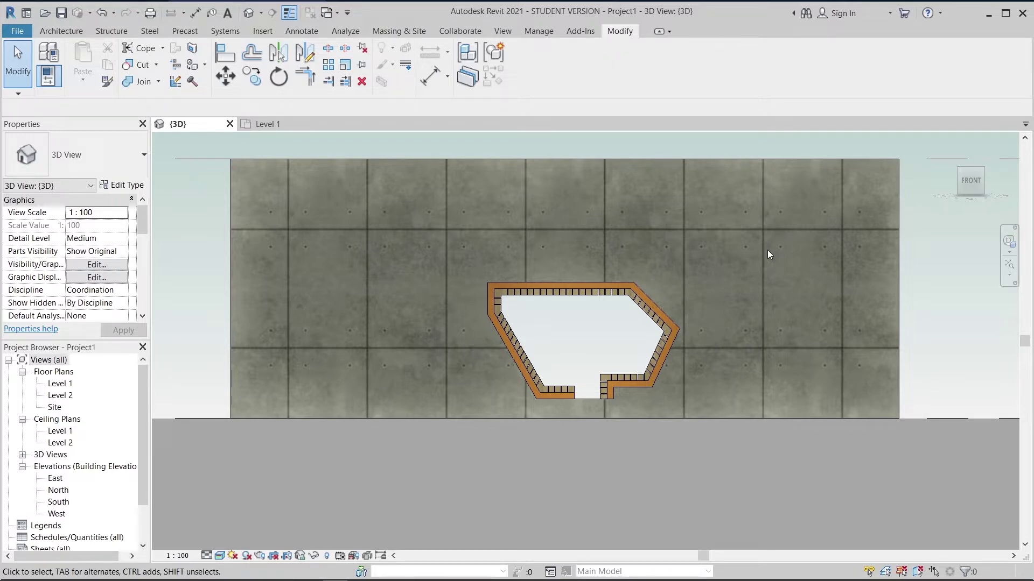
Examine the finished concrete block and its angular tunnel opening in the 3D view from several angles
middle_click_drag(767, 250, 671, 301, "shift")
middle_click_drag(421, 356, 400, 411)
scroll(401, 411, "up", 1)
middle_click_drag(743, 370, 732, 307)
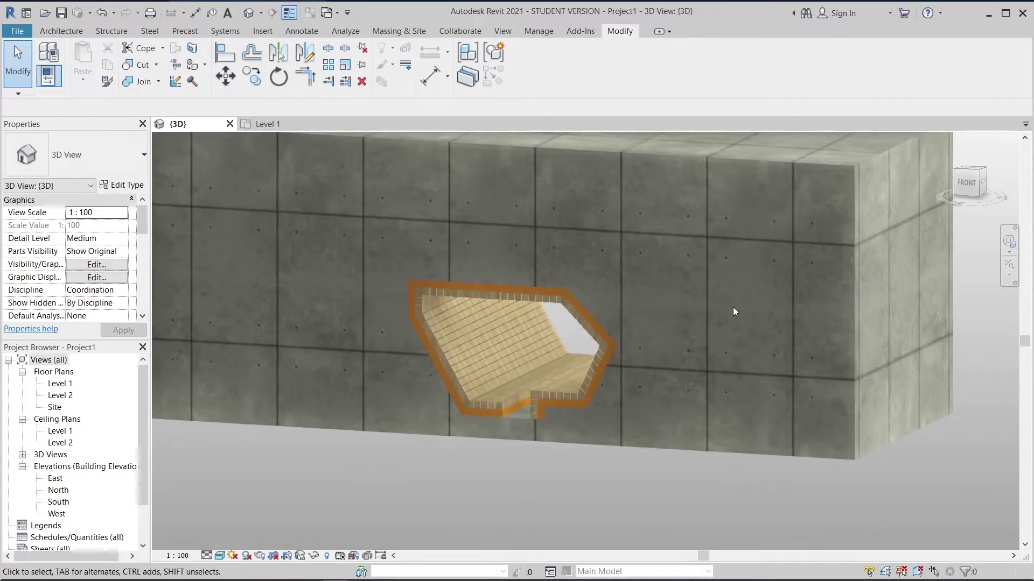
scroll(735, 311, "down", 2)
scroll(751, 414, "up", 2)
middle_click_drag(751, 415, 840, 462)
middle_click_drag(315, 221, 293, 160)
middle_click_drag(847, 269, 847, 269)
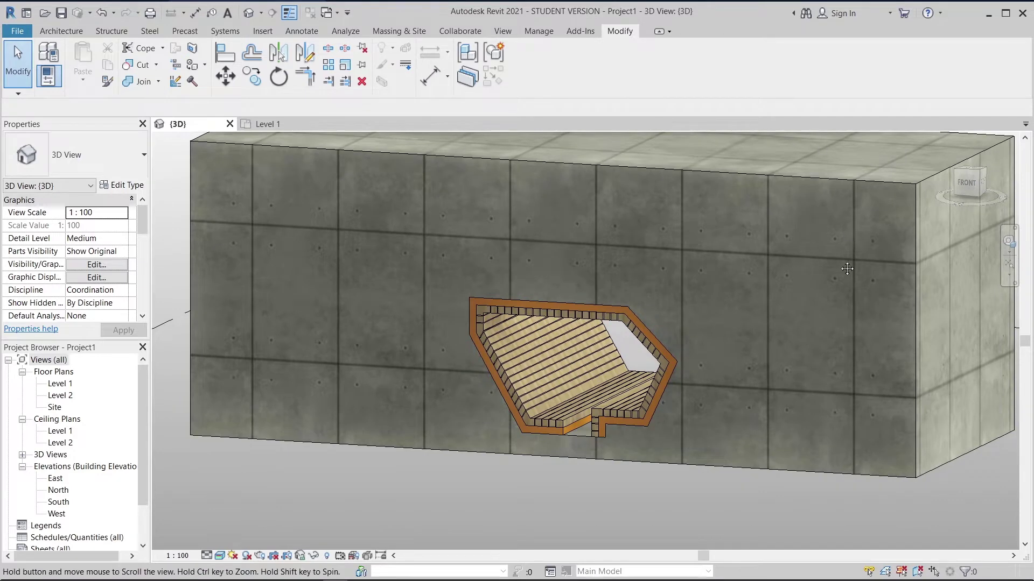
scroll(785, 340, "up", 1)
scroll(512, 349, "up", 3)
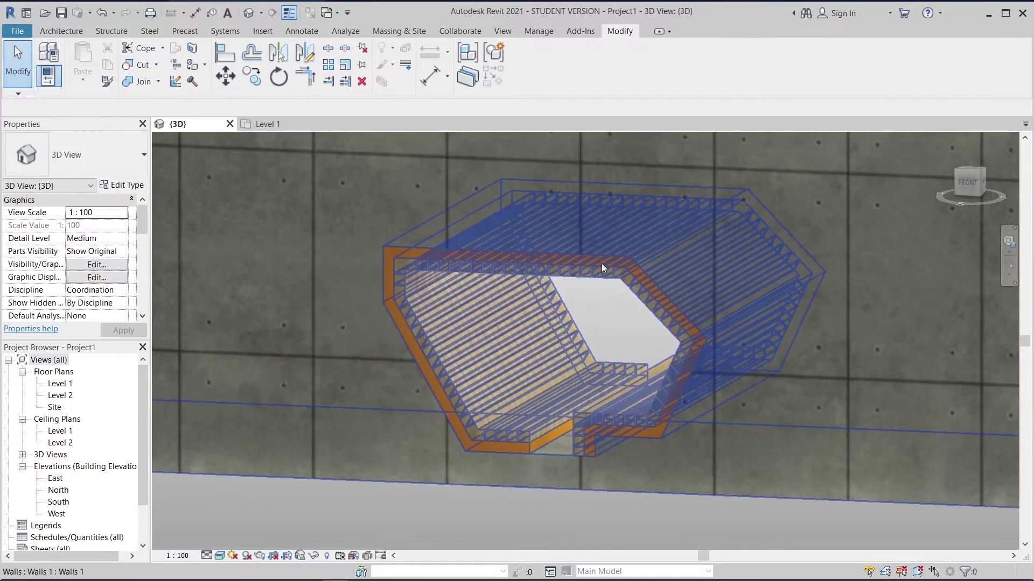
Examine the wooden slats and orange frame lining the tunnel opening up close from the front
middle_click_drag(602, 263, 557, 314, "shift")
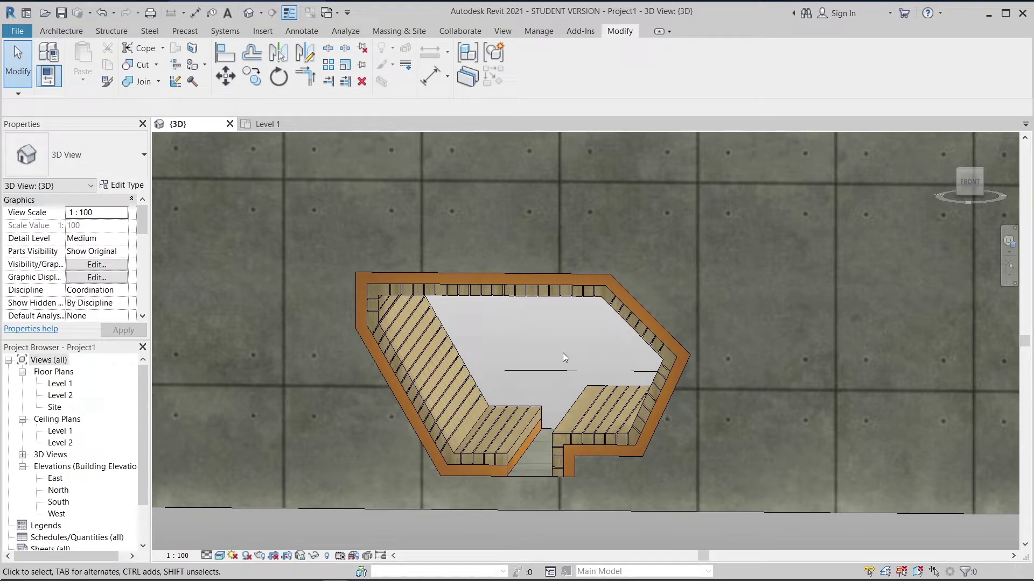
middle_click_drag(563, 354, 639, 425)
scroll(540, 501, "up", 2)
middle_click_drag(541, 501, 590, 434)
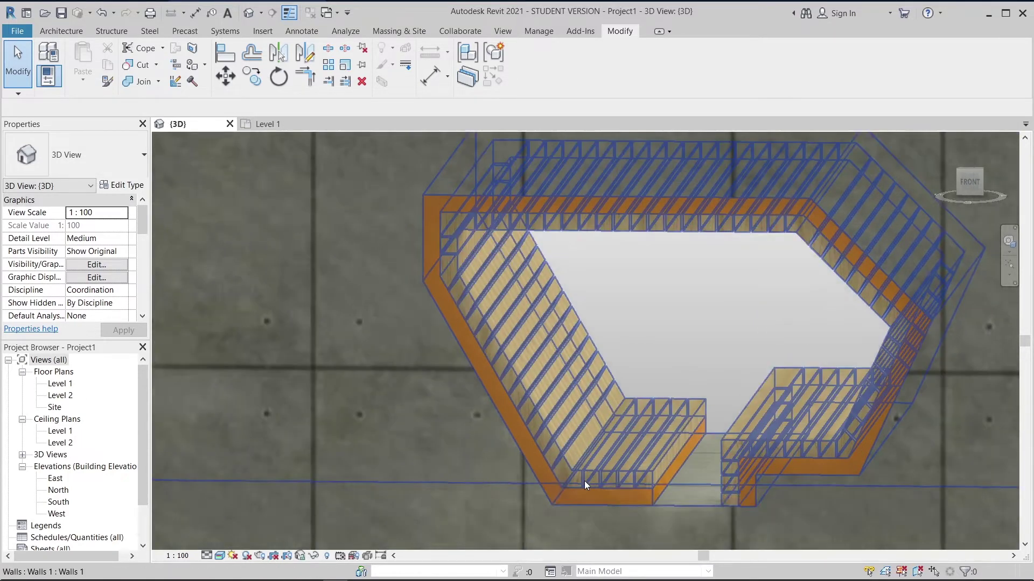
scroll(583, 480, "up", 4)
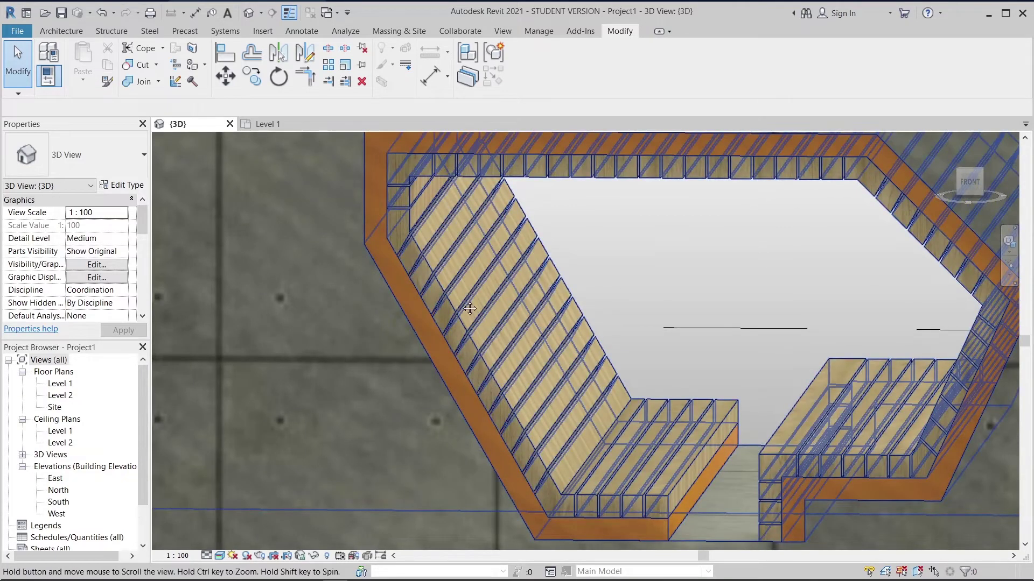
middle_click_drag(479, 434, 463, 369)
middle_click_drag(534, 404, 535, 467)
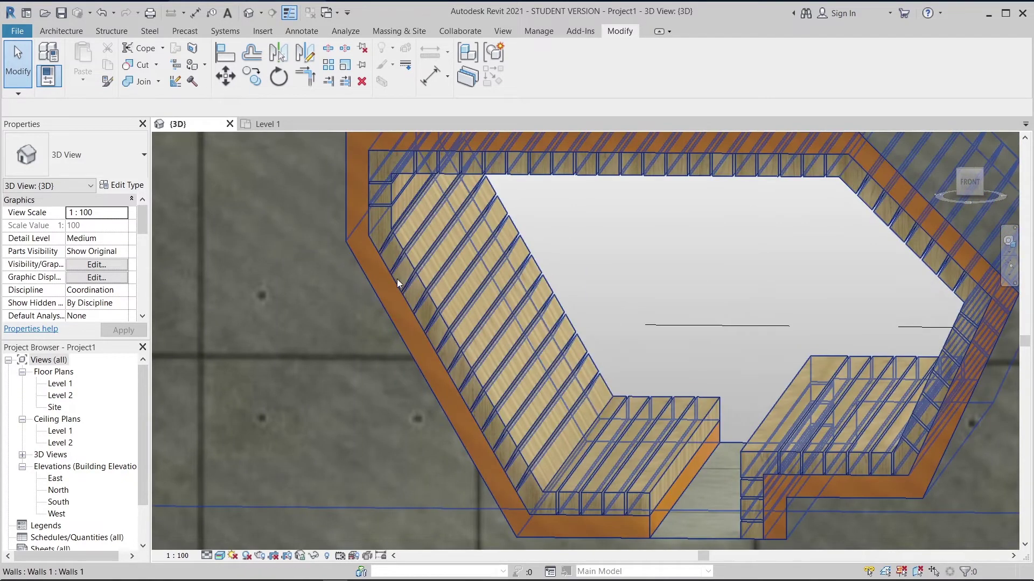
middle_click_drag(538, 133, 532, 197)
middle_click_drag(848, 314, 690, 312)
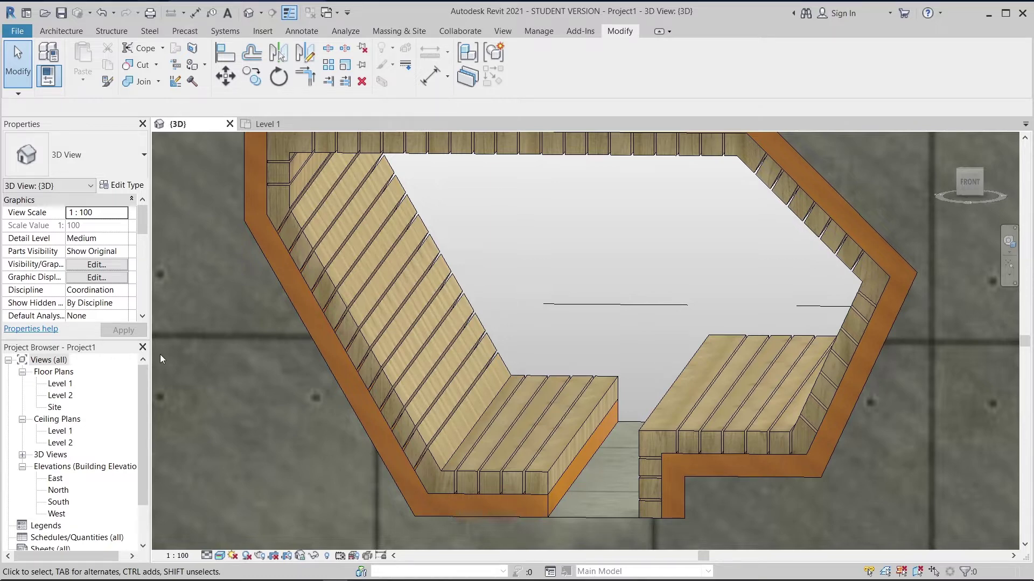
scroll(338, 376, "down", 4)
middle_click_drag(412, 302, 417, 362)
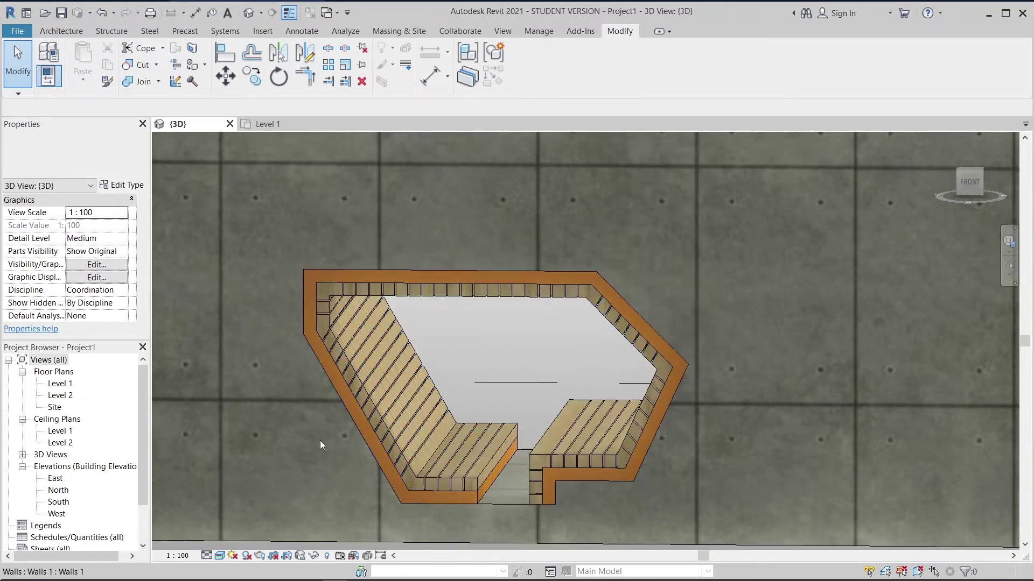
In the new project's Level 1 floor plan, draw a horizontal reference plane between the east and west elevation markers
left_click(267, 128)
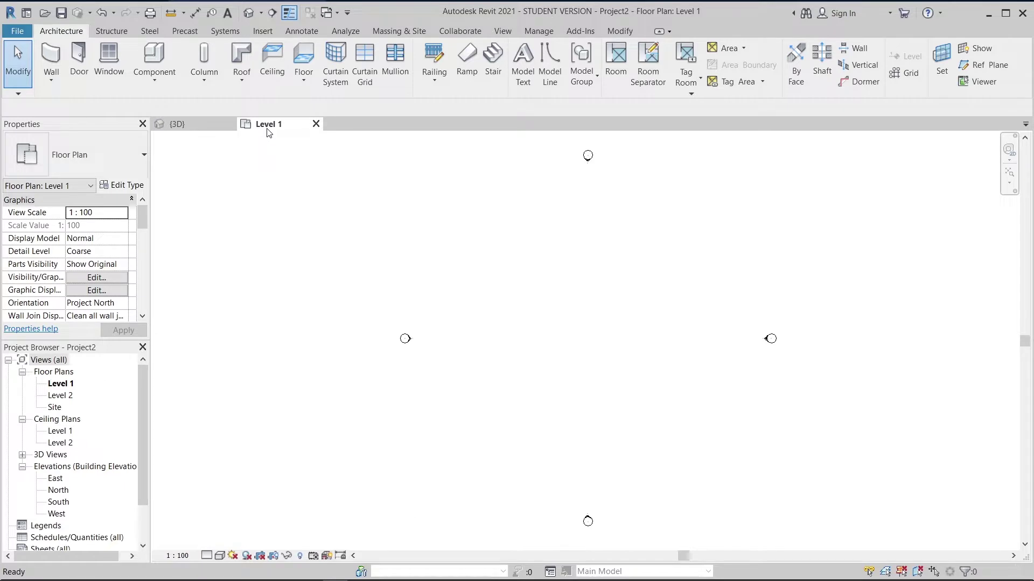
middle_click_drag(445, 317, 459, 367)
key("r")
key("p")
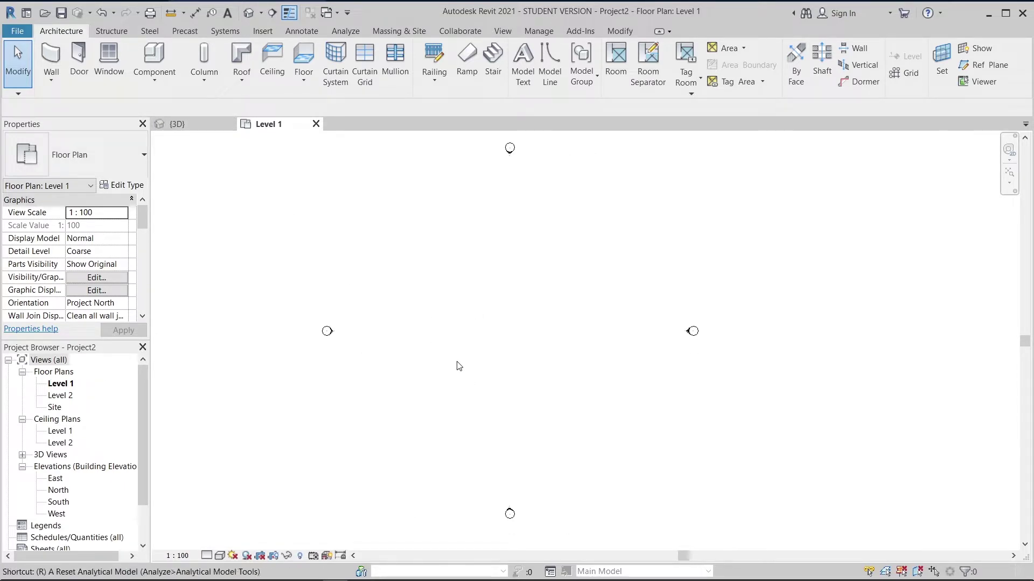
left_click(445, 345)
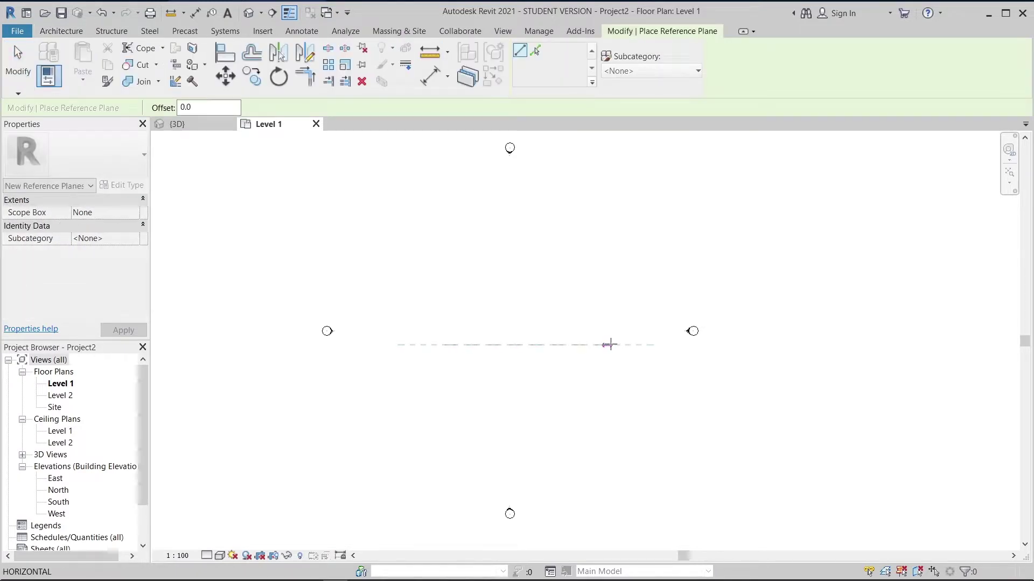
left_click(611, 345)
left_click(577, 352)
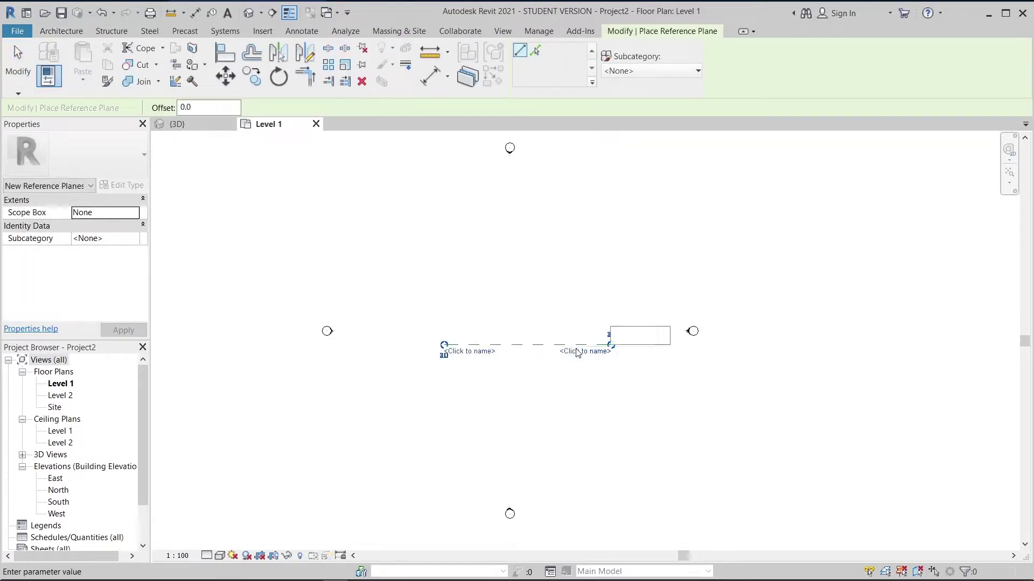
key("Escape")
key("Escape")
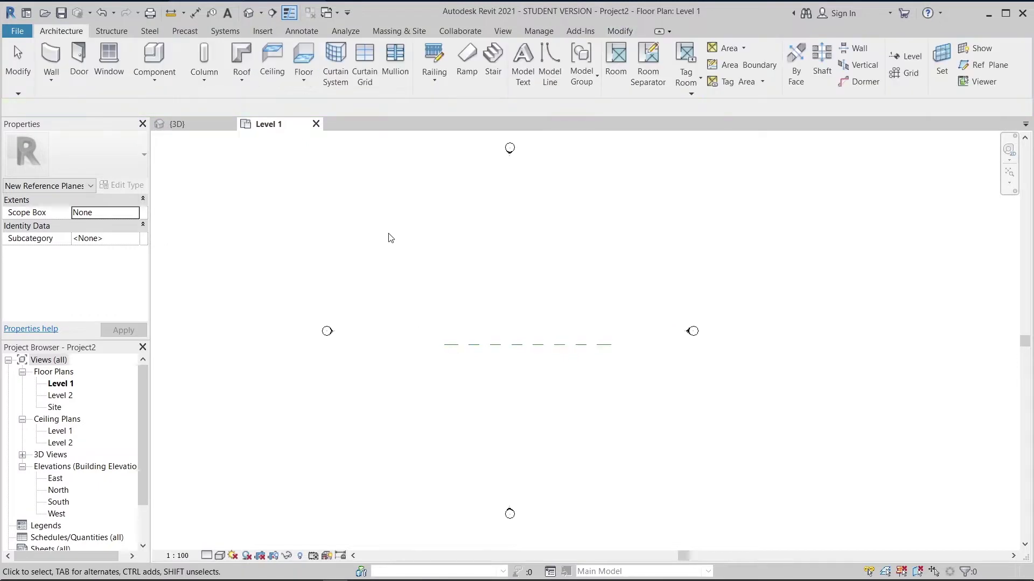
In the South elevation, start an in-place model in the Walls category and accept its name
double_click(66, 502)
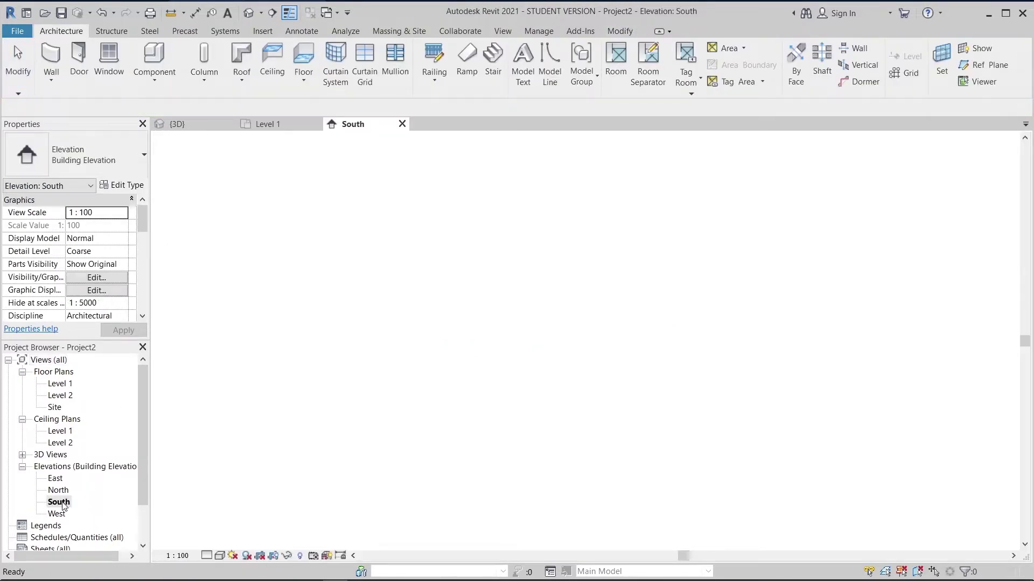
scroll(474, 436, "down", 2)
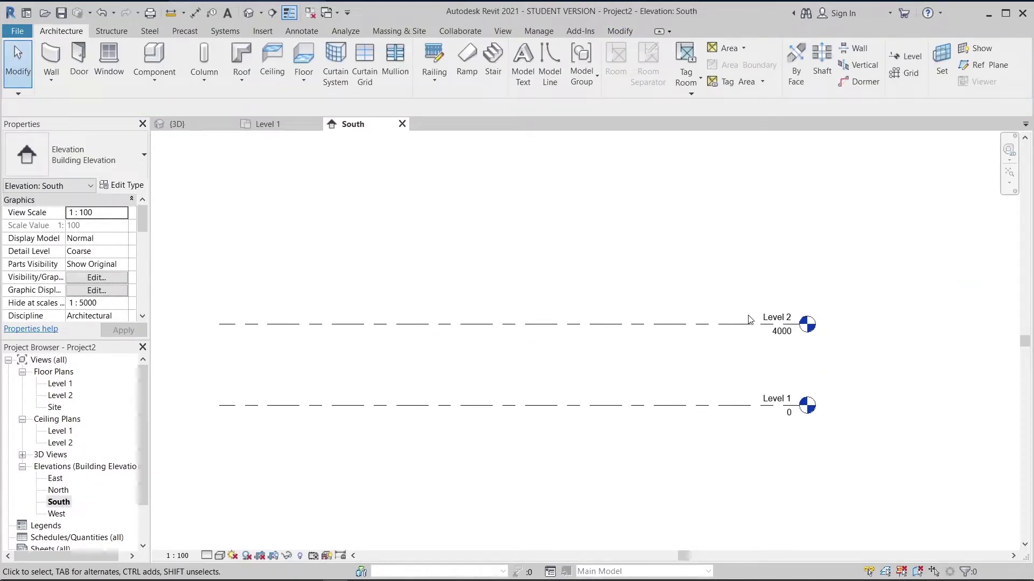
middle_click_drag(709, 382, 719, 356)
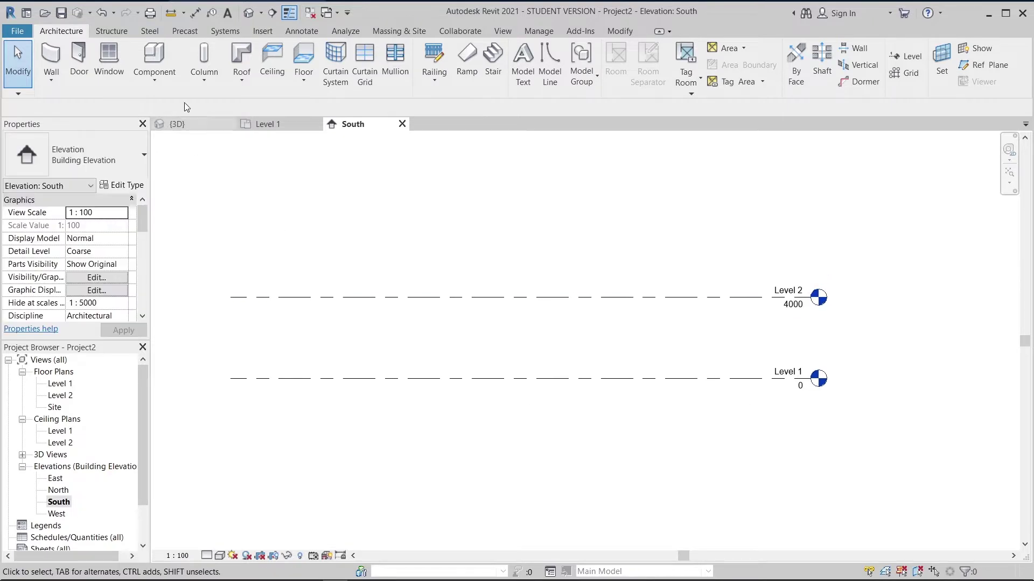
left_click(154, 83)
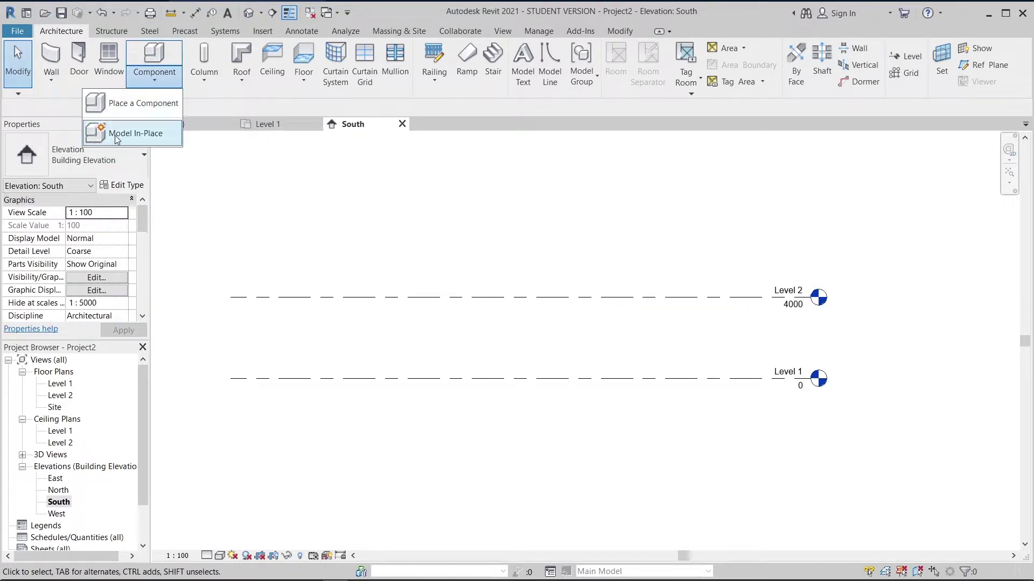
left_click(96, 134)
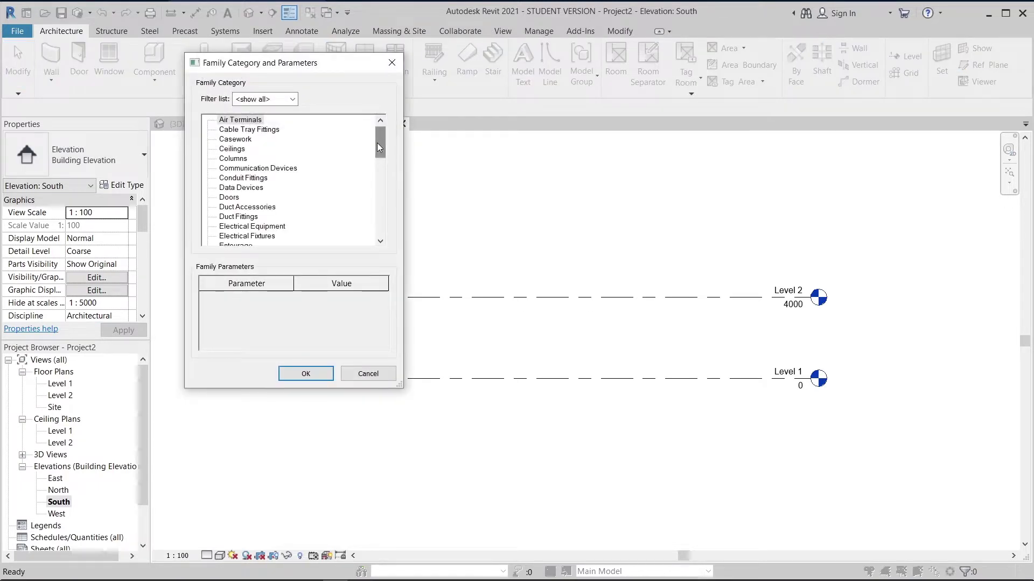
left_click_drag(377, 143, 386, 221)
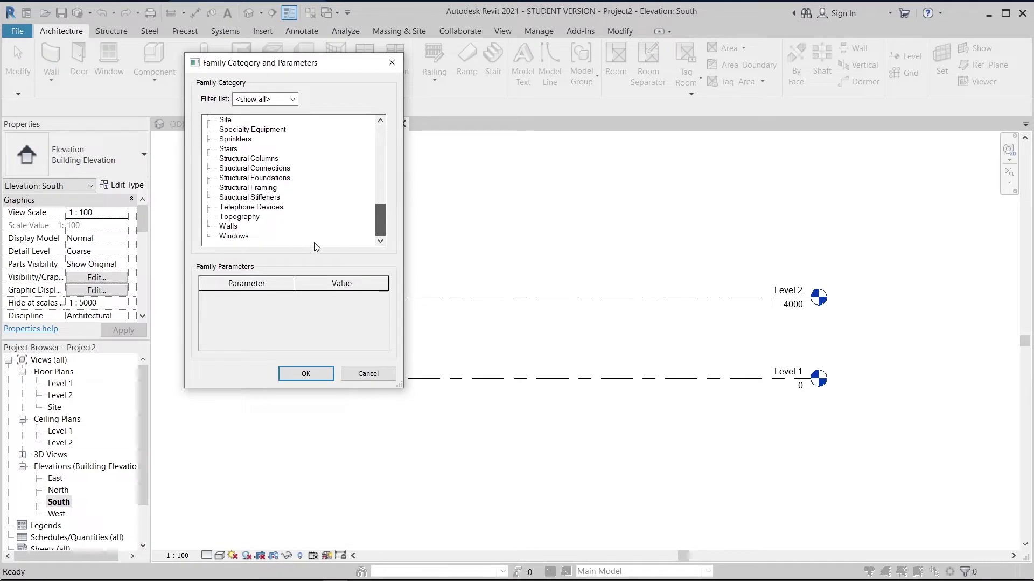
left_click(228, 226)
left_click(305, 375)
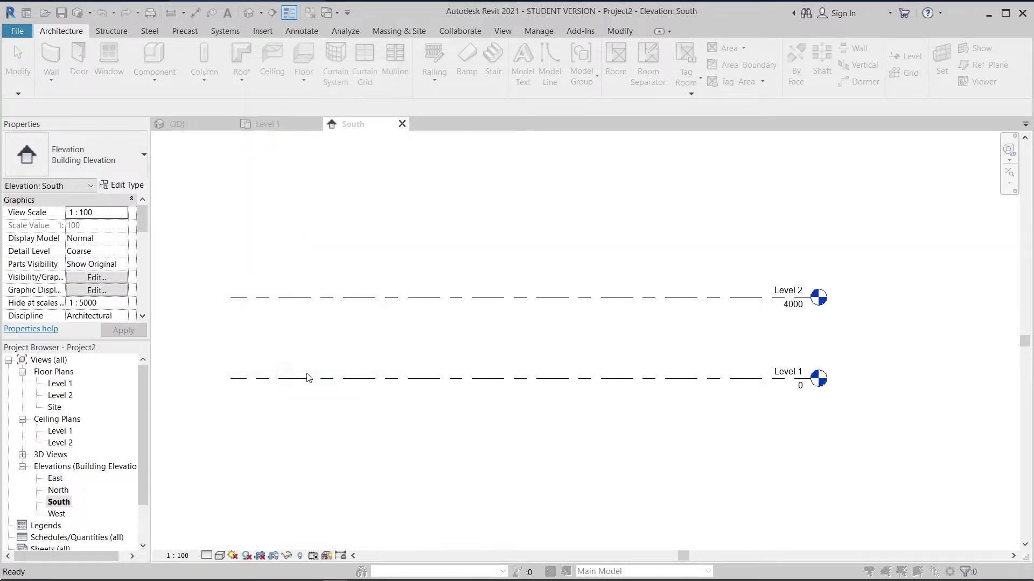
left_click(503, 173)
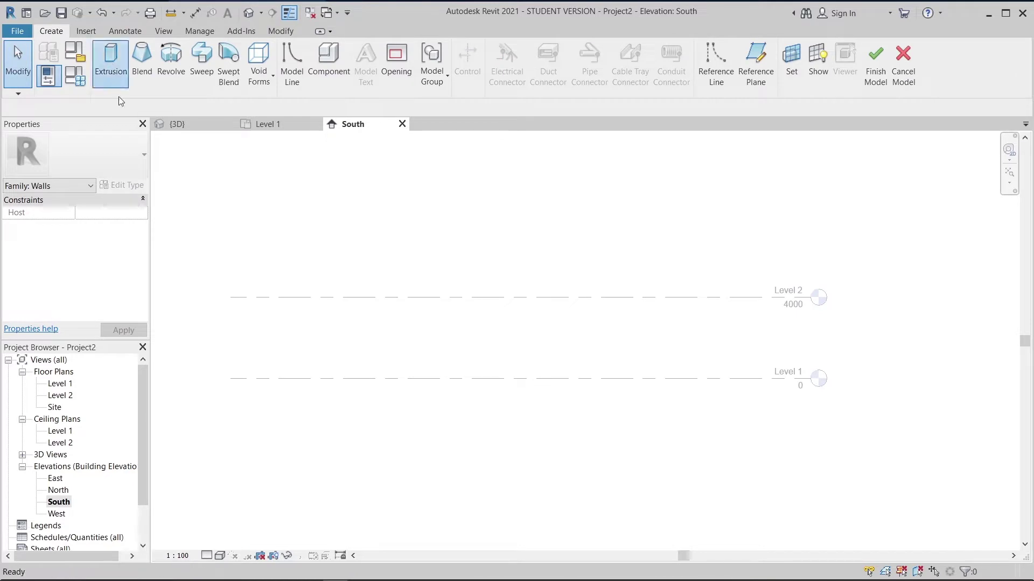
Start an extrusion with Reference Plane : 1 as its work plane
left_click(108, 70)
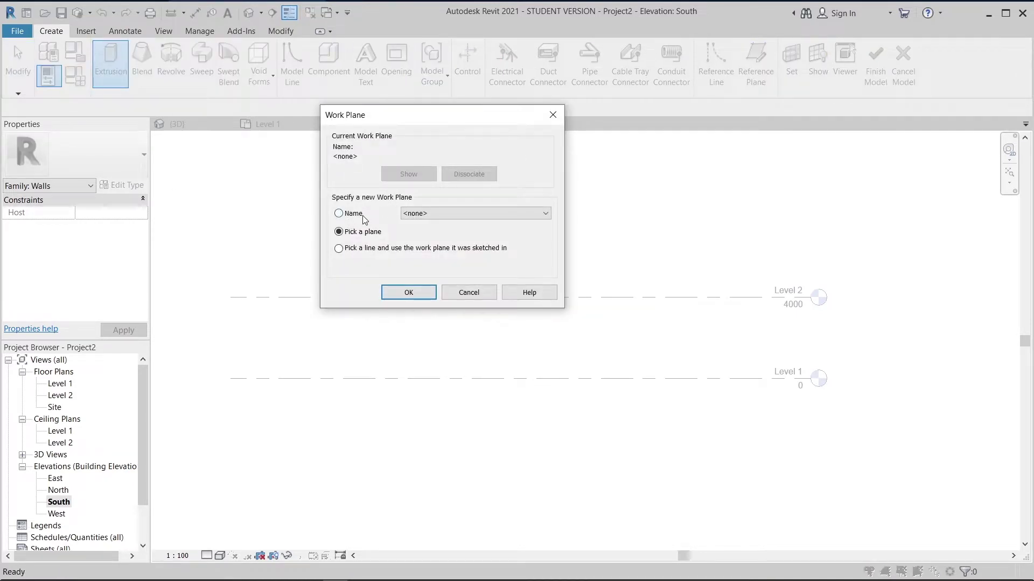
left_click(353, 214)
left_click(474, 213)
left_click(447, 250)
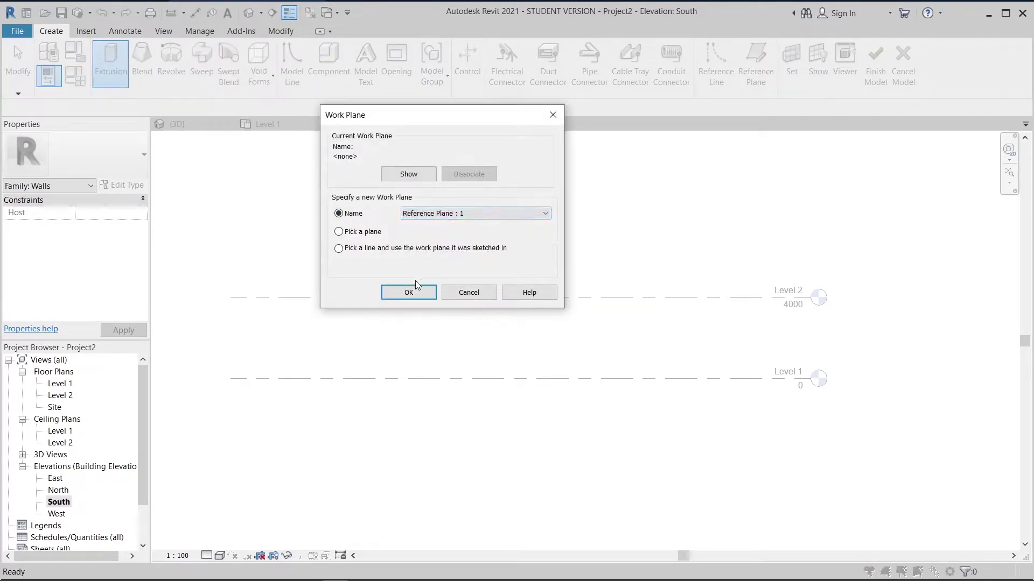
left_click(412, 291)
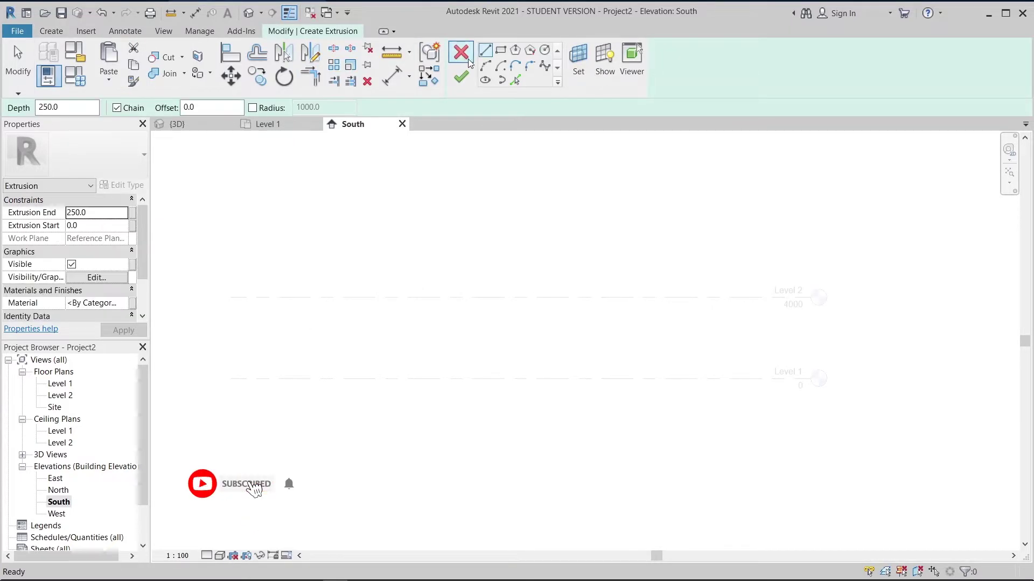
Sketch a rectangle spanning from Level 2 down to Level 1, about 13270 mm wide and 4000 mm high
left_click(501, 50)
left_click(371, 297)
left_click(386, 312)
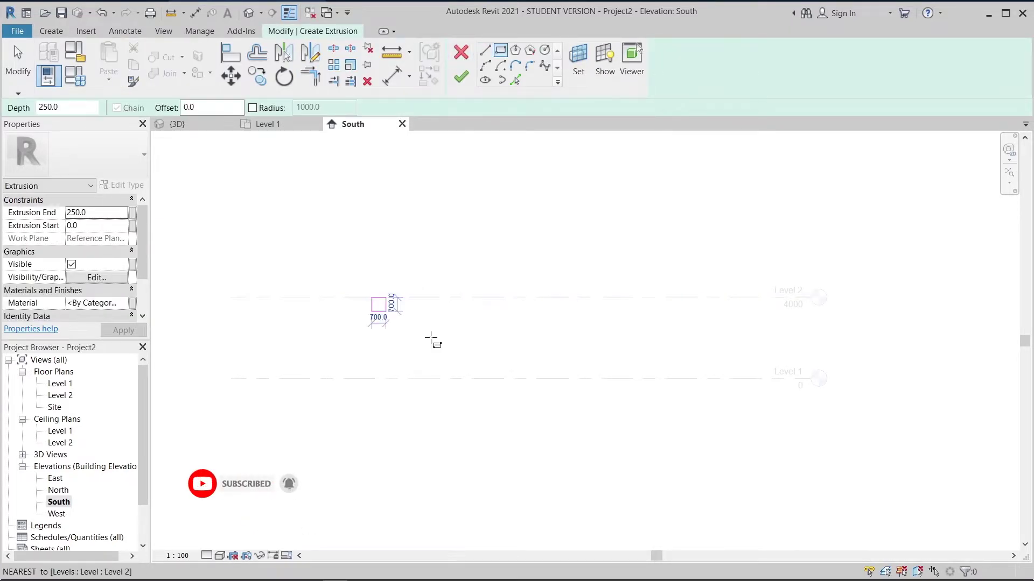
left_click(640, 379)
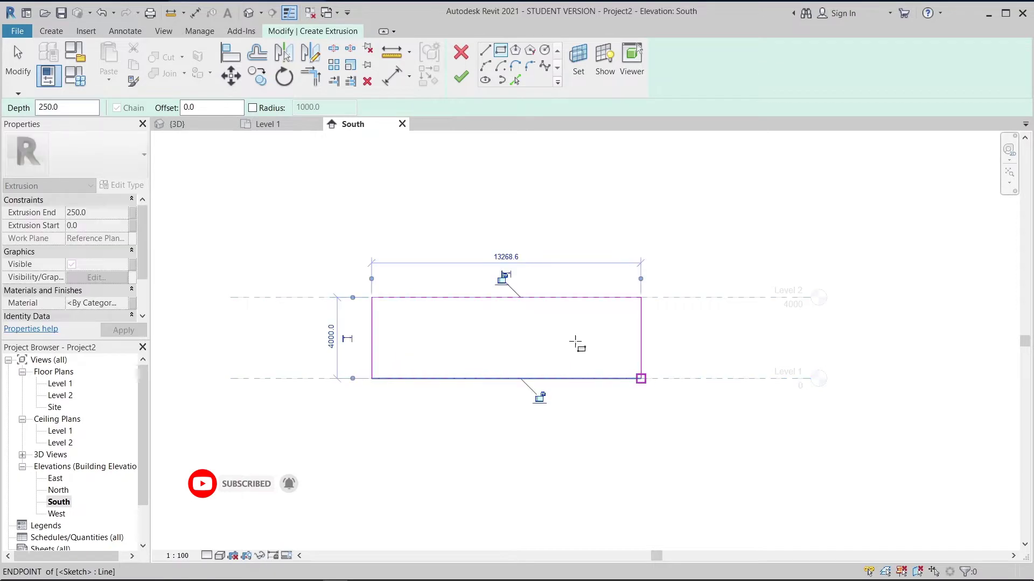
Set the rectangle's width to 12000 mm and finish the extrusion sketch
left_click(501, 257)
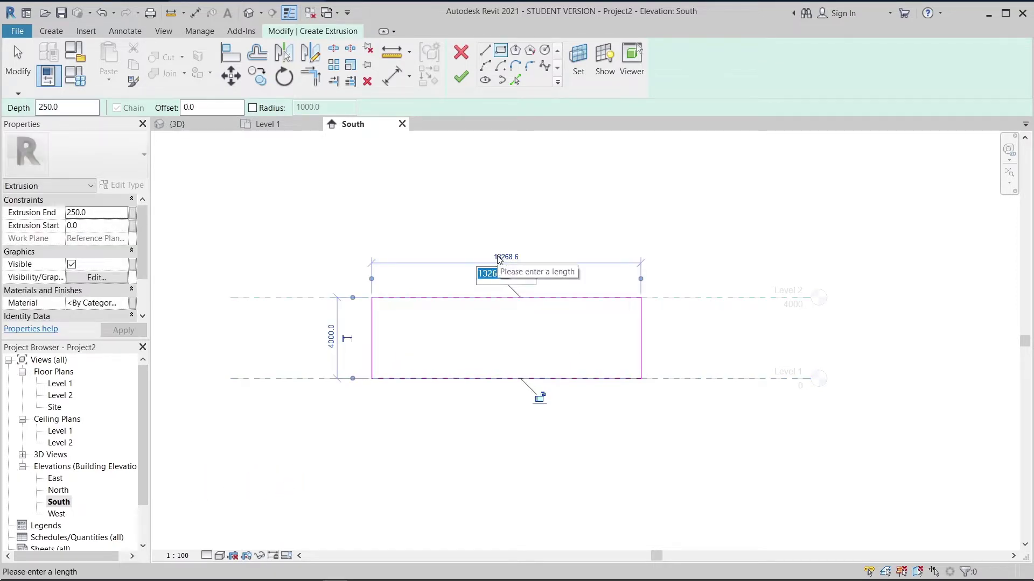
type("12000")
key("Return")
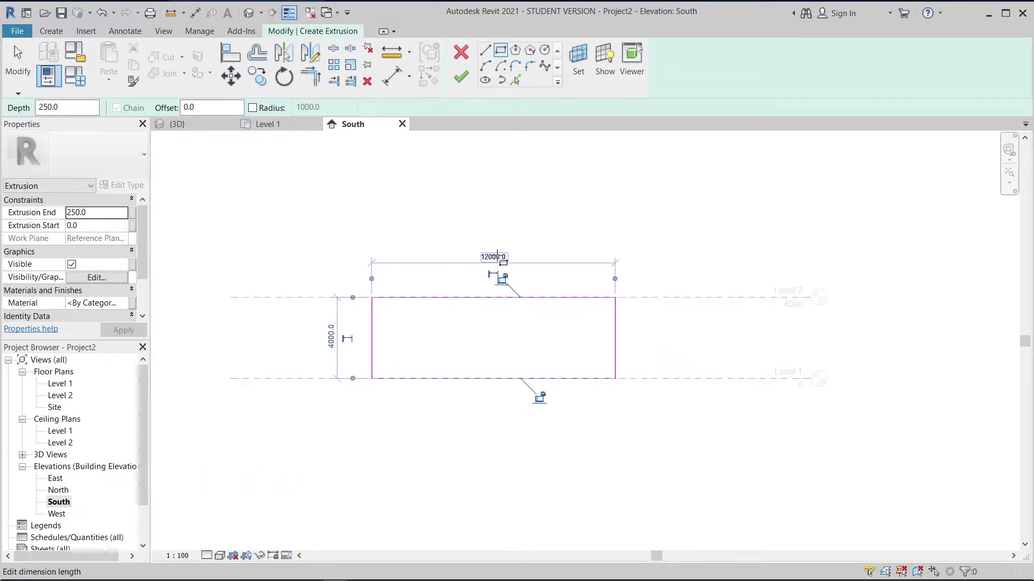
key("Escape")
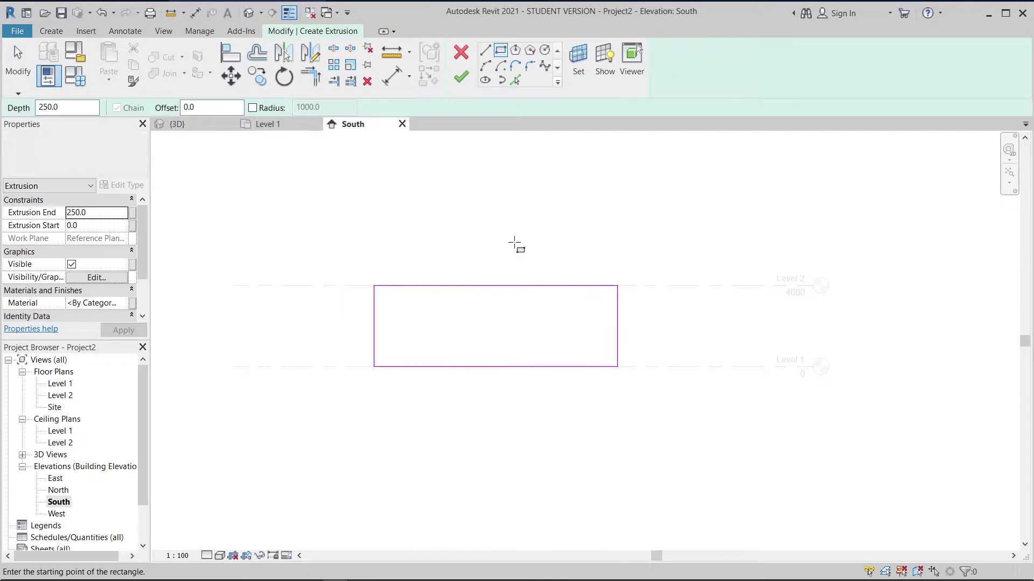
key("Escape")
left_click(468, 81)
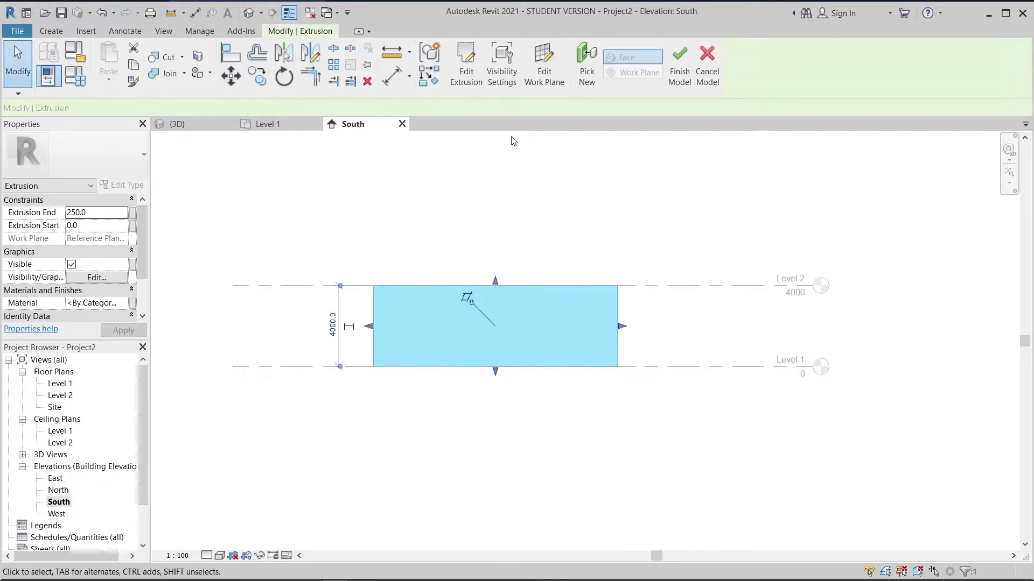
Set the extrusion end of the wall block to 4000 mm
left_click(107, 212)
type("4000")
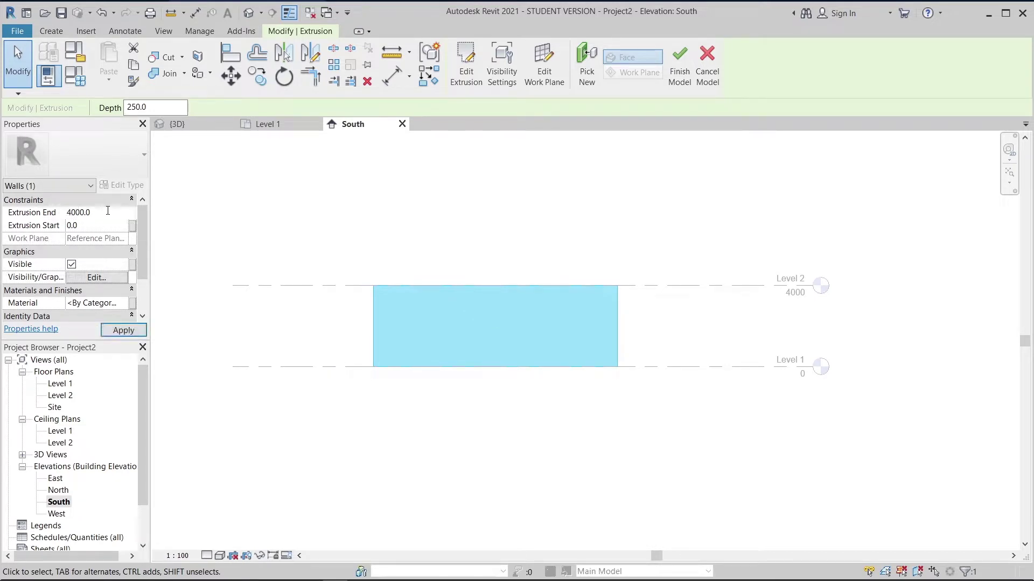
key("Return")
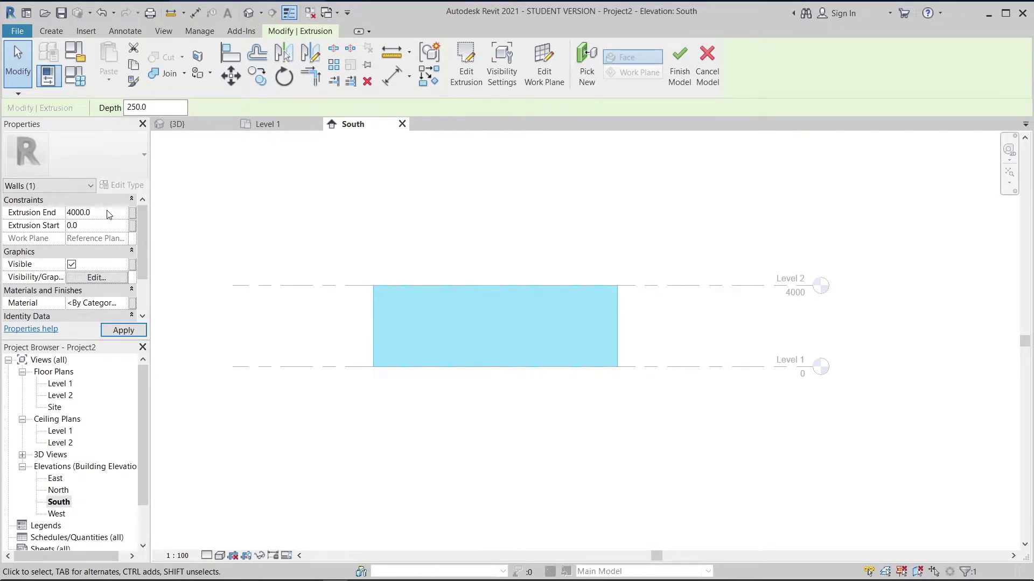
Create a new material for the wall block and name it Concrete
left_click(125, 305)
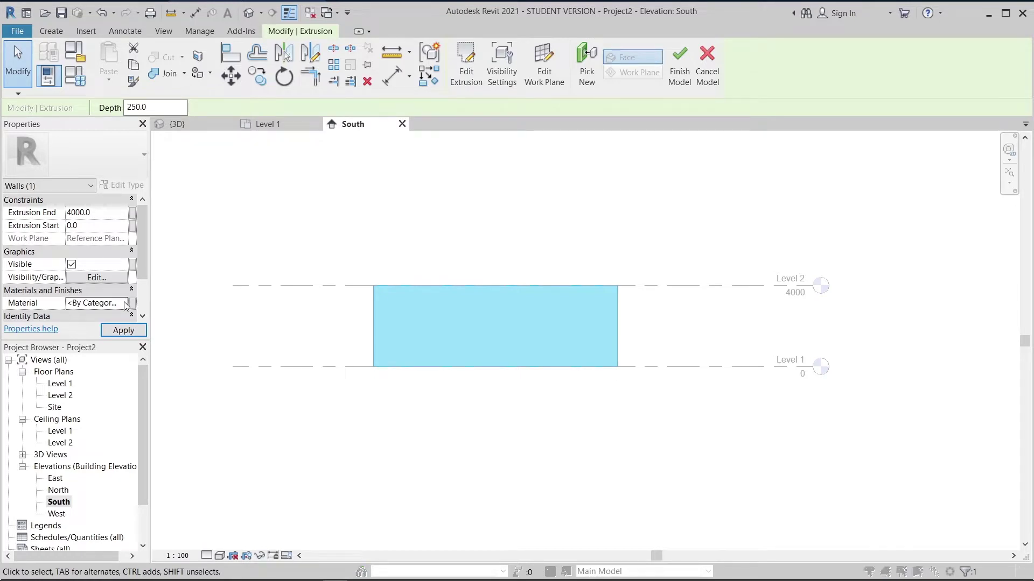
left_click(132, 303)
left_click(421, 415)
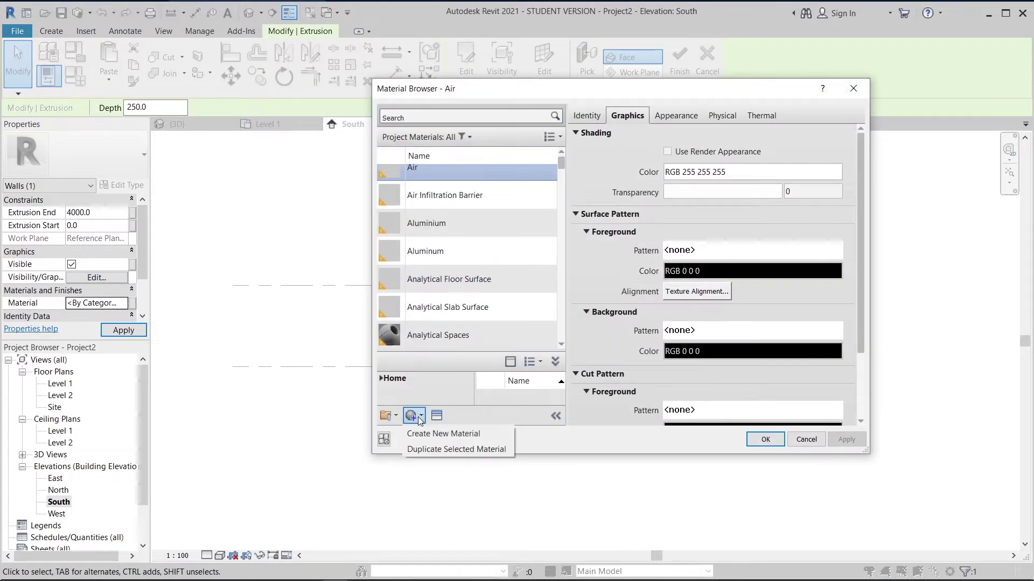
left_click(431, 433)
right_click(434, 251)
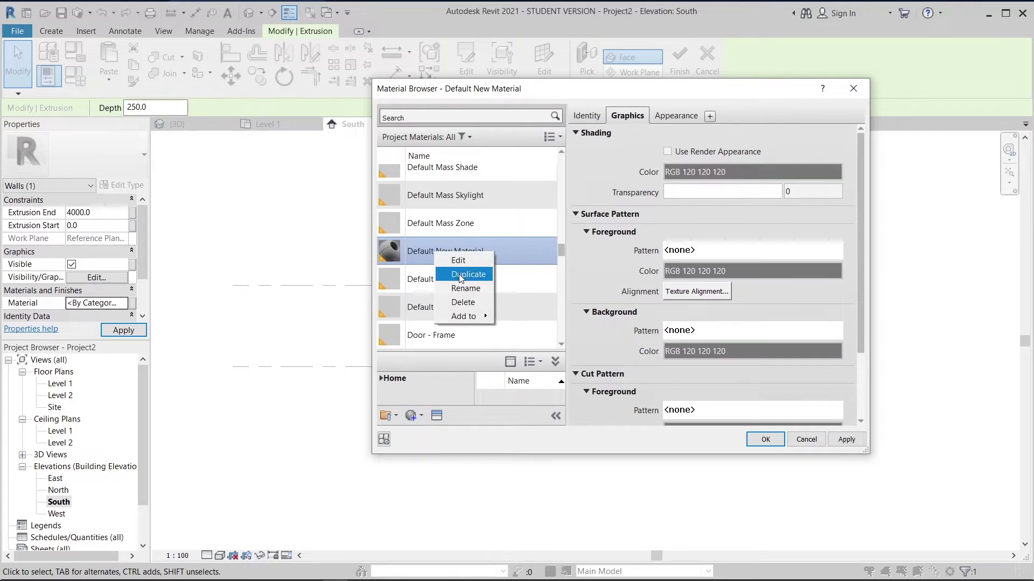
left_click(465, 288)
type("Co")
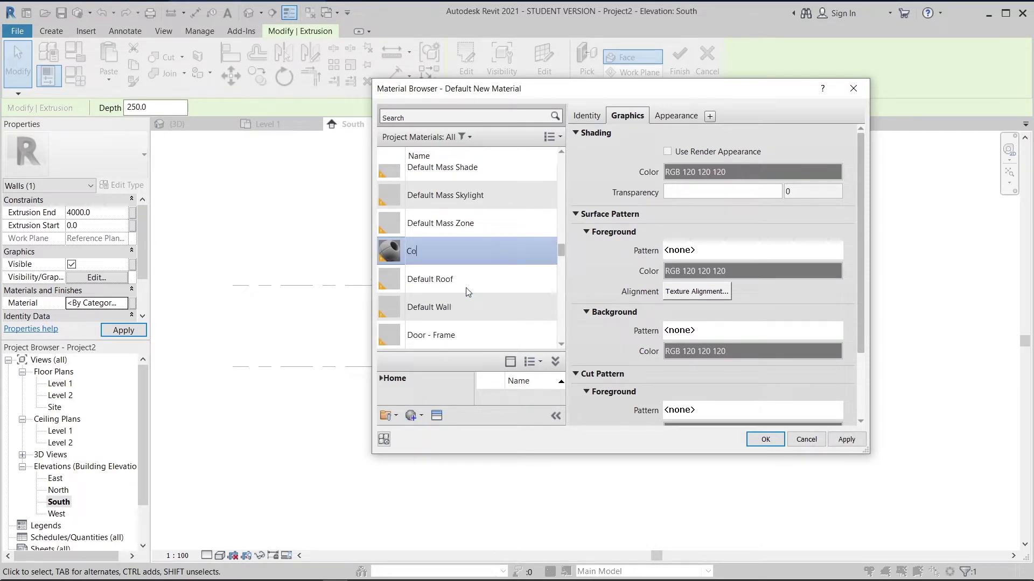
type("ncrete")
key("Return")
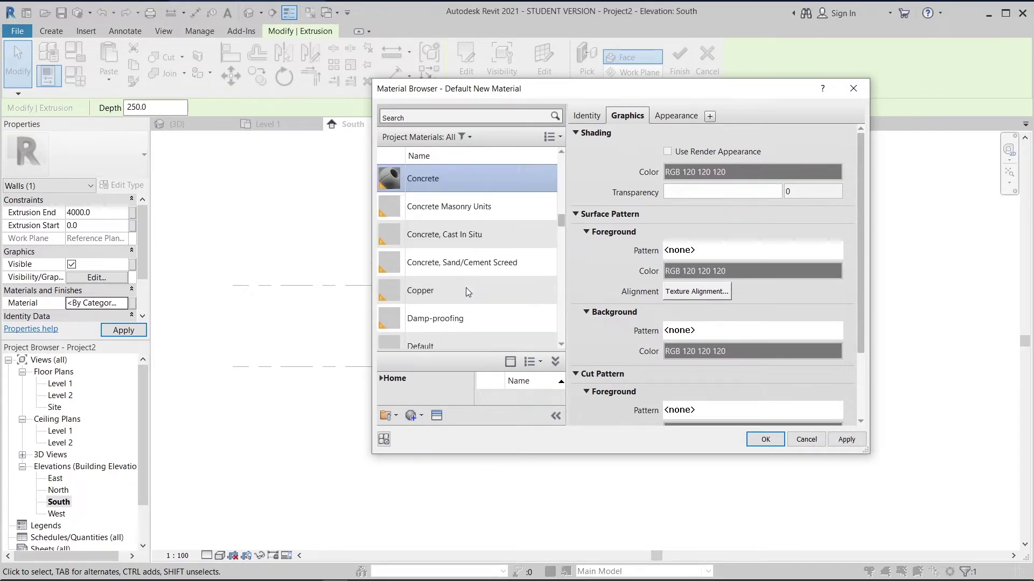
Give the Concrete material the Concrete - Cast in Place - Formwork Holes appearance from the Appearance Library and assign it to the wall block
left_click(437, 416)
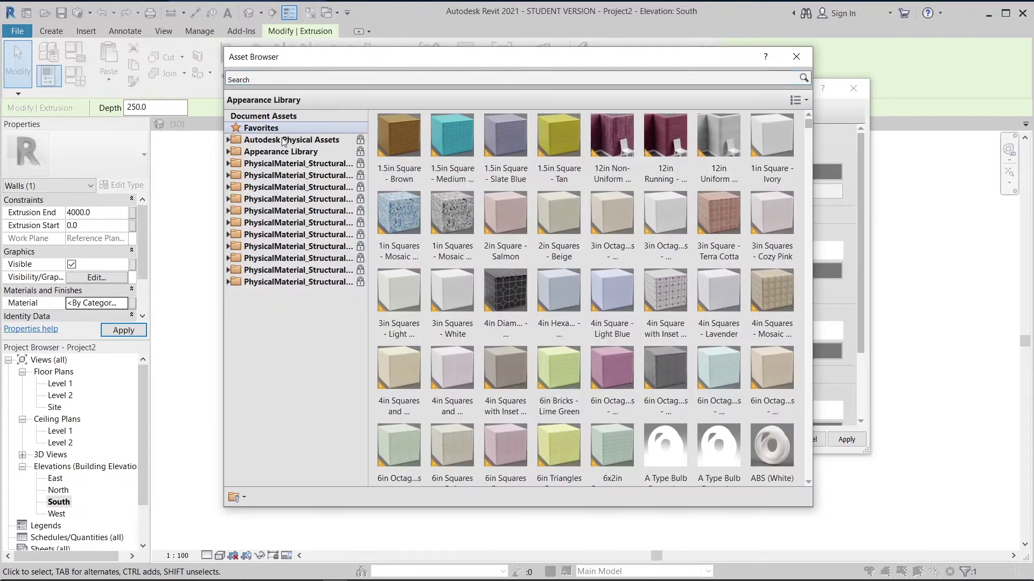
left_click(302, 151)
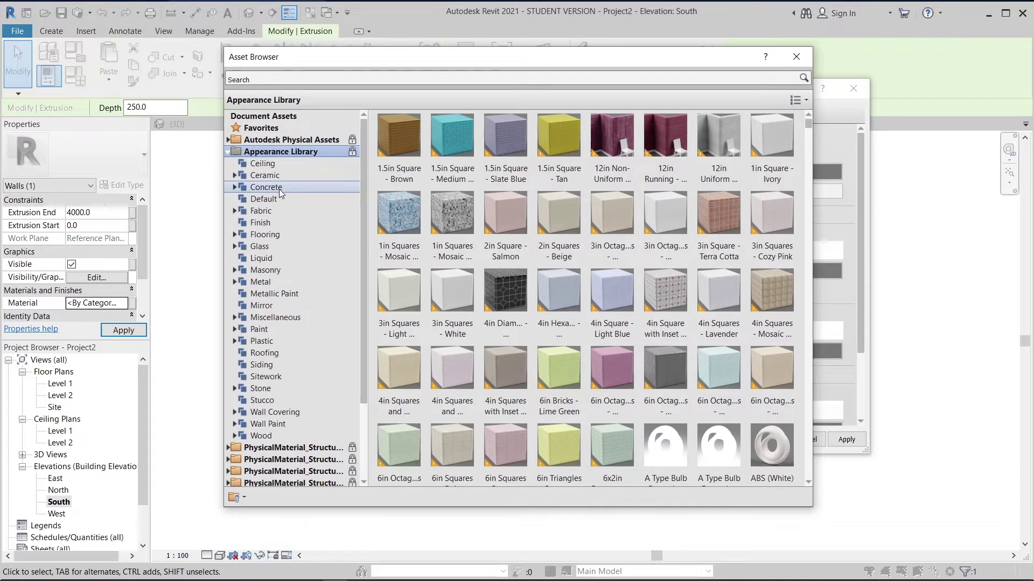
double_click(280, 188)
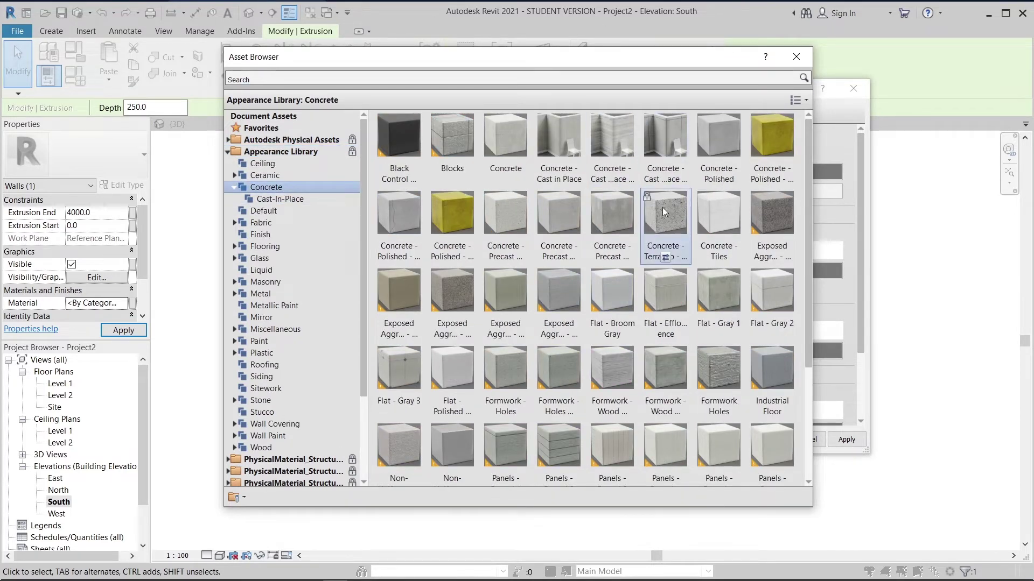
left_click(666, 180)
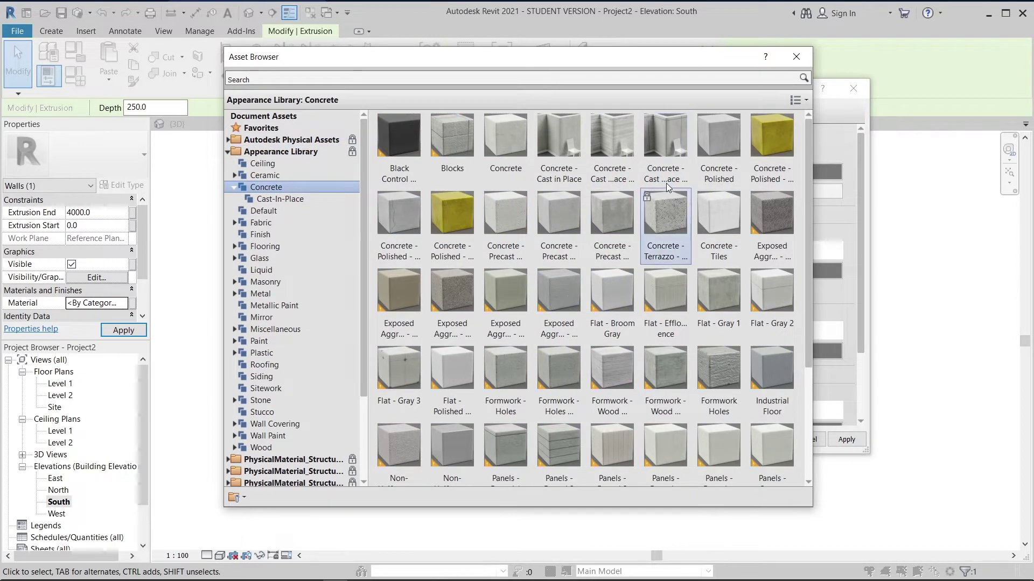
left_click(794, 57)
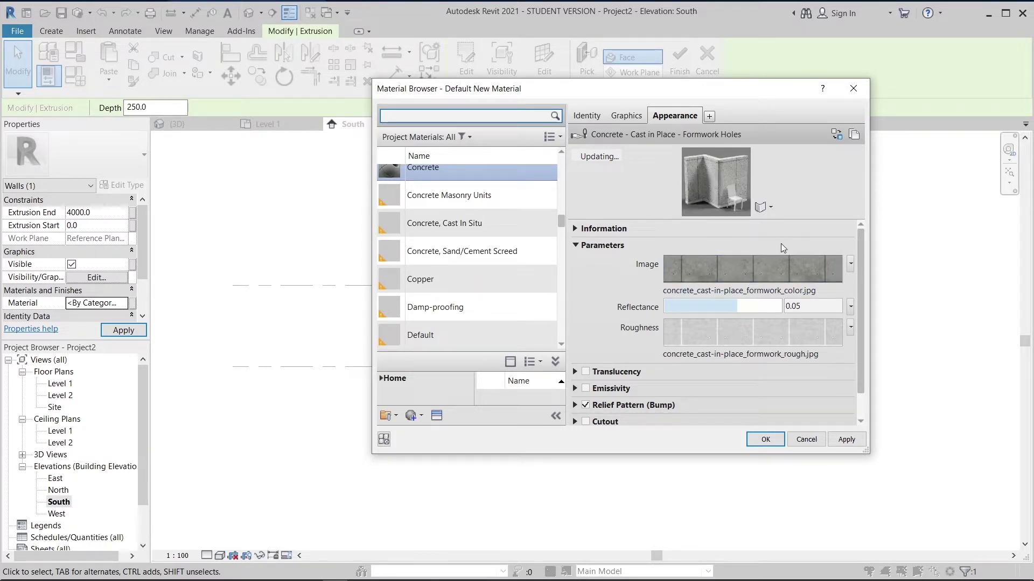
left_click(770, 443)
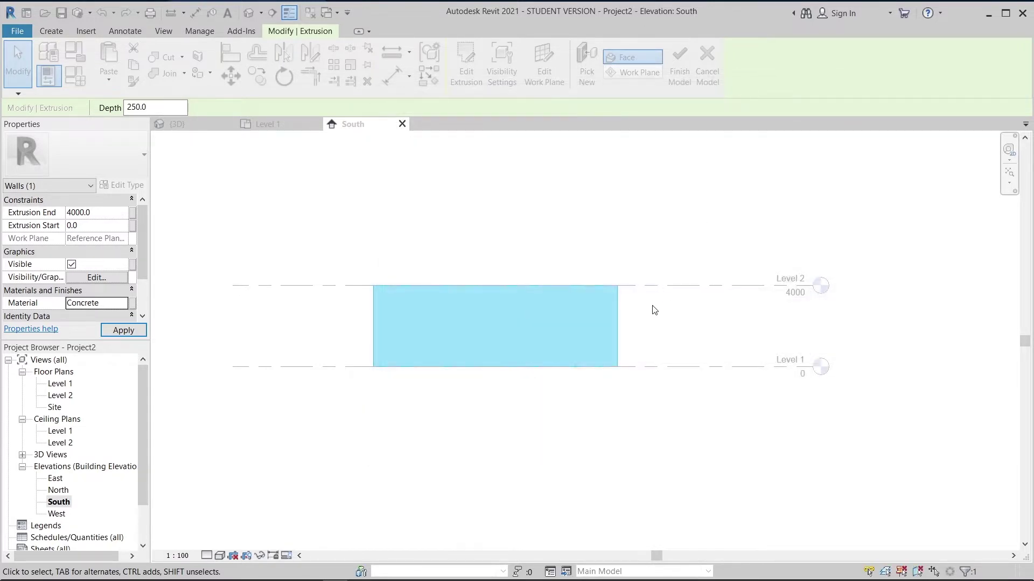
middle_click_drag(556, 240, 587, 208)
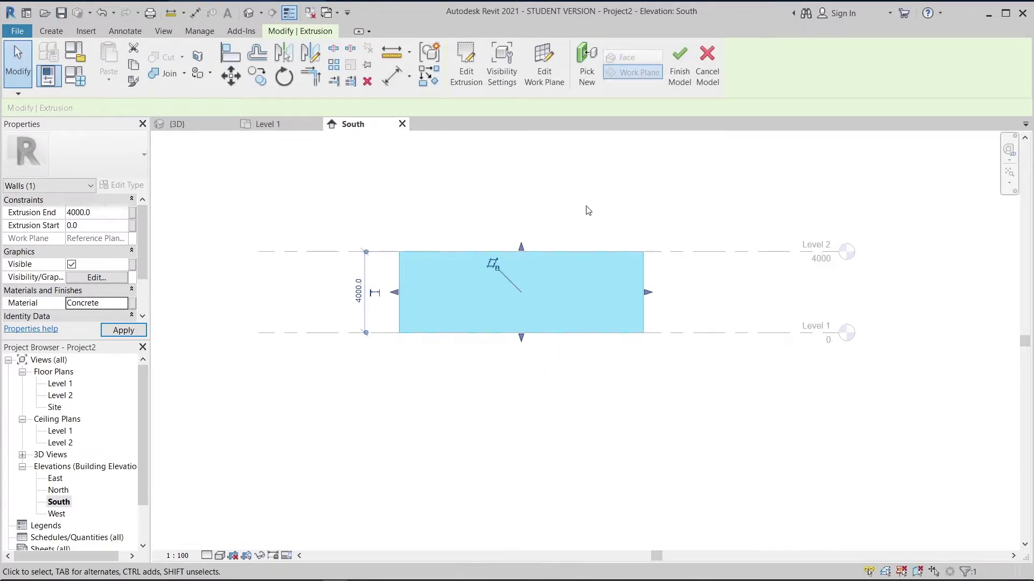
left_click(56, 33)
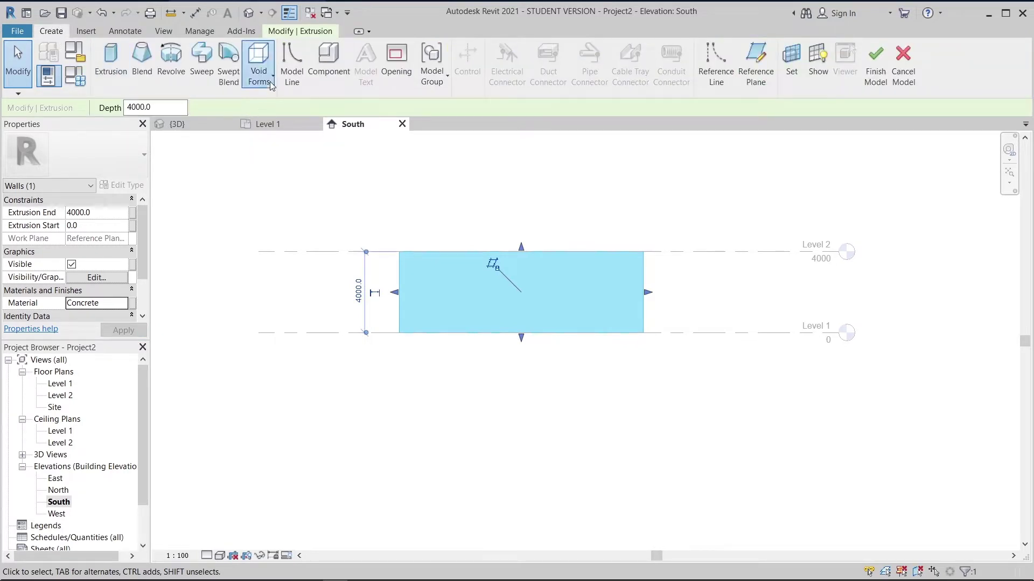
left_click(259, 65)
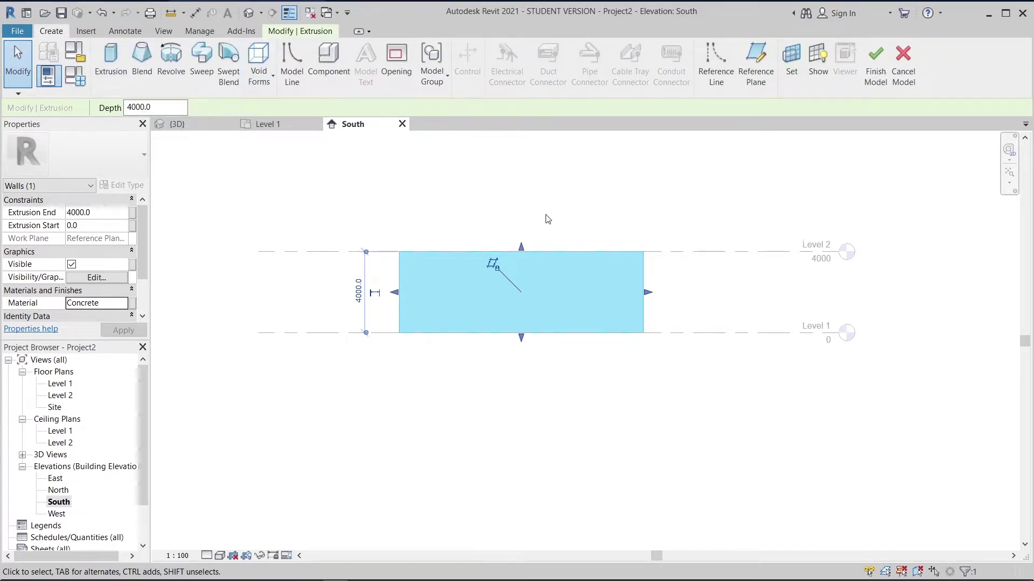
middle_click_drag(689, 267, 691, 289)
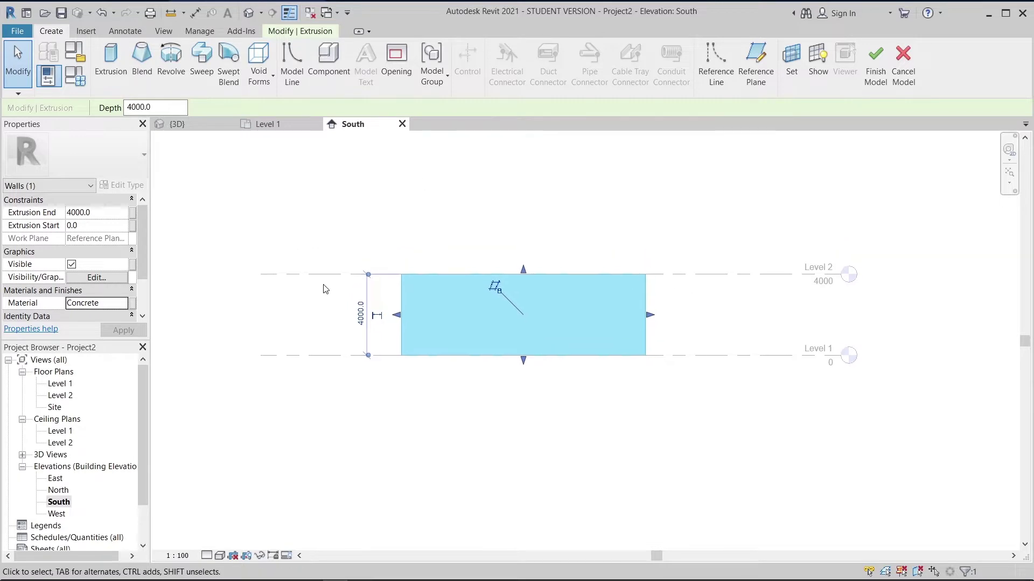
left_click(640, 181)
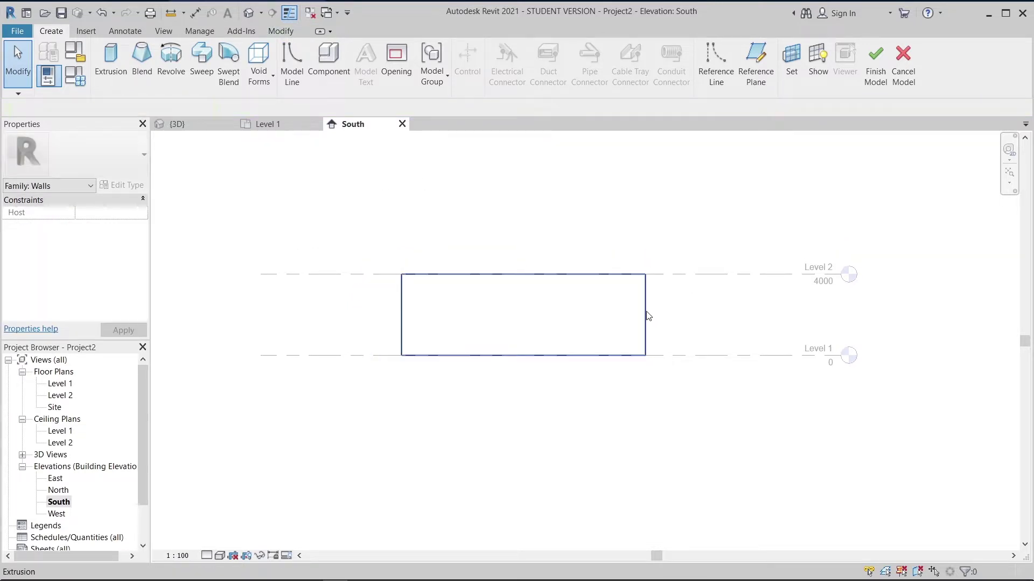
Edit the wall block's extrusion sketch, adding a 300 mm vertical line up from the bottom edge and a 300 mm horizontal line leftward from its top
left_click(645, 314)
left_click(467, 70)
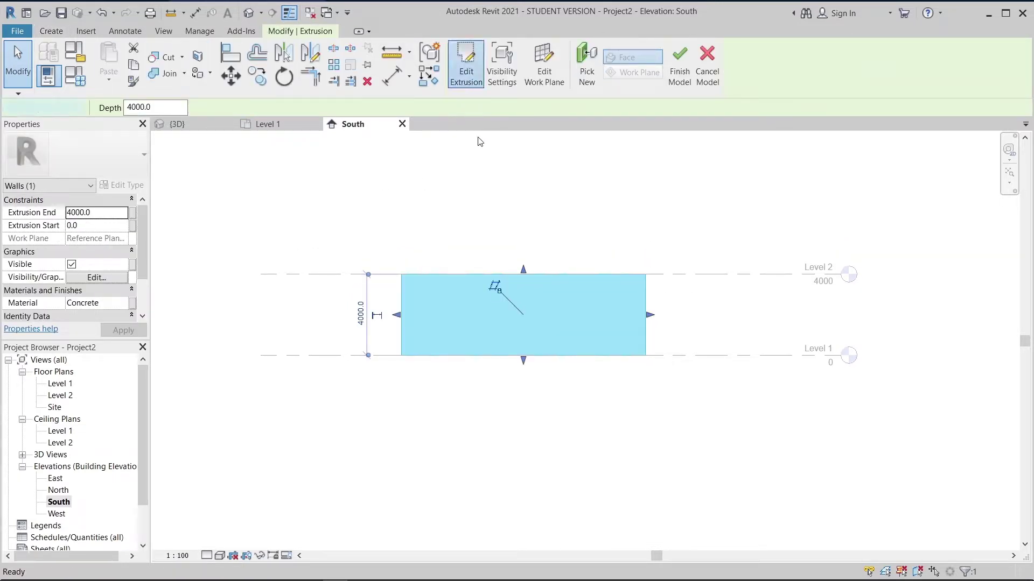
mouse_move(515, 221)
middle_mouse_down()
mouse_move(528, 201)
mouse_move(530, 245)
middle_mouse_up()
scroll(506, 276, "up", 1)
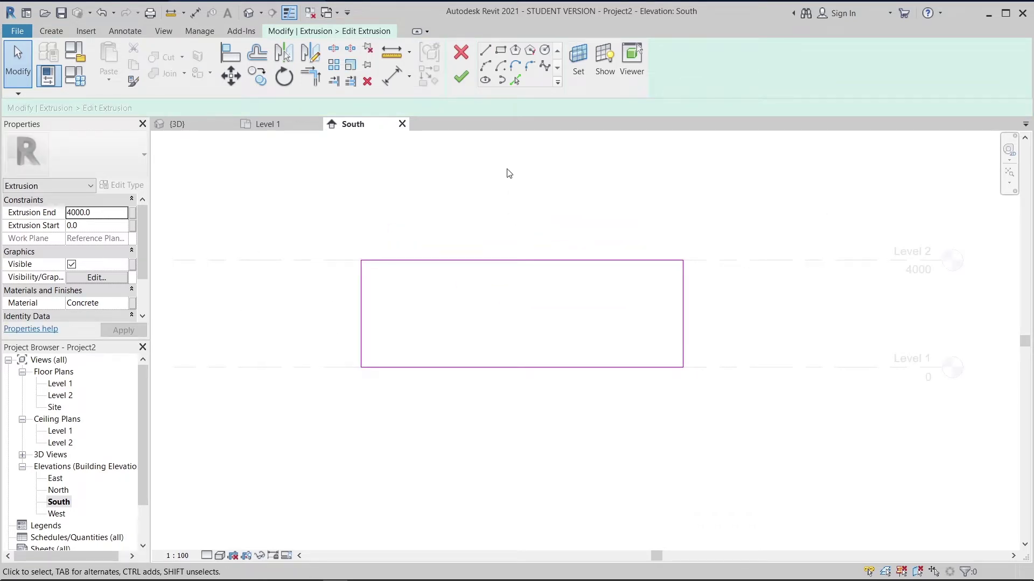
left_click(485, 50)
scroll(477, 337, "up", 1)
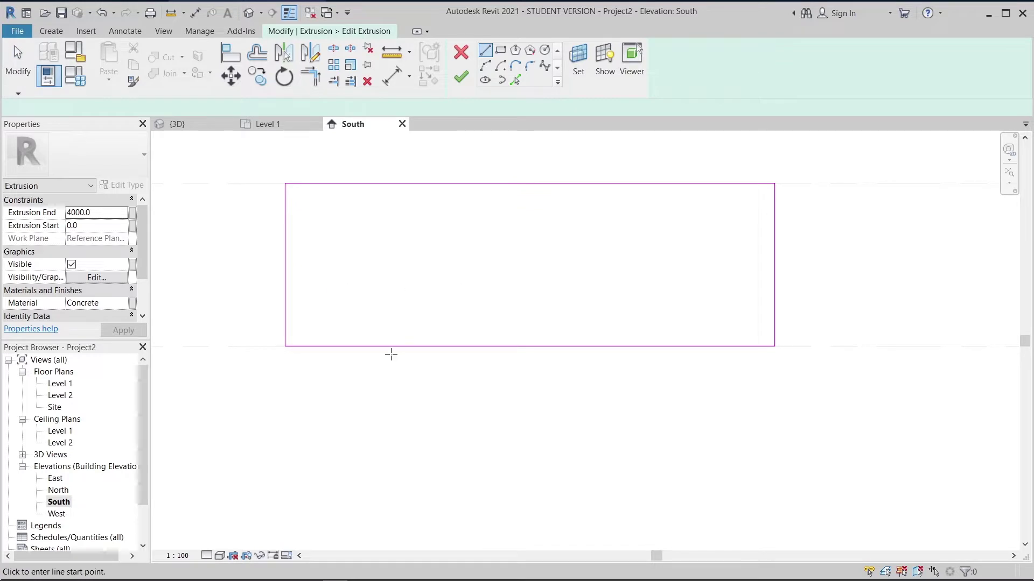
left_click(472, 346)
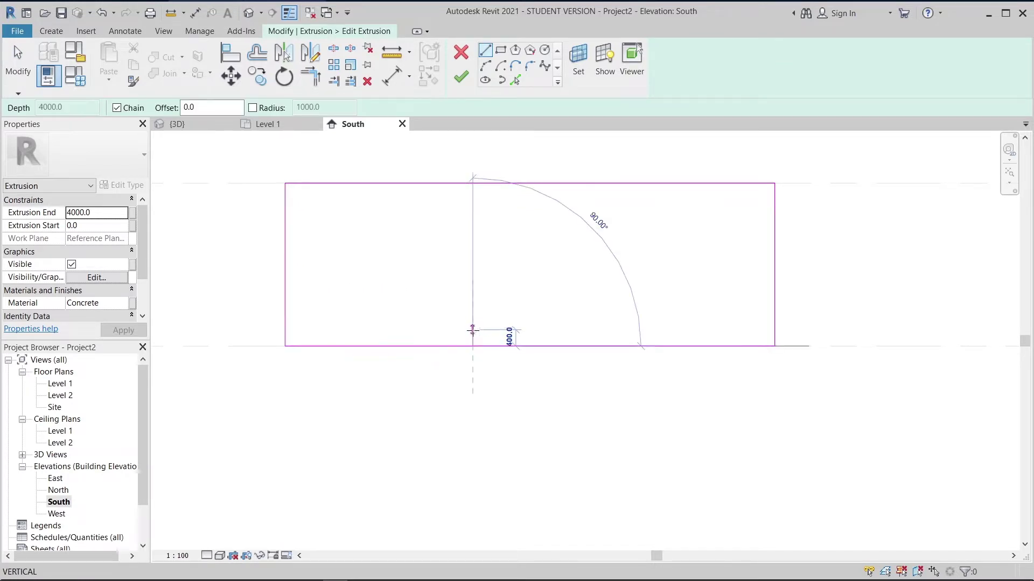
scroll(473, 330, "up", 2)
left_click(472, 335)
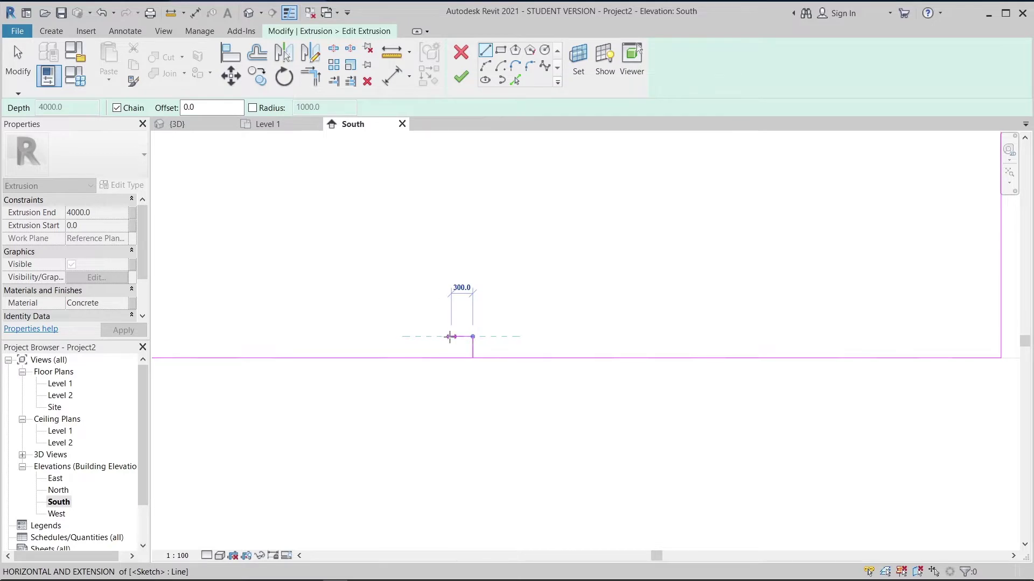
key("Escape")
key("Escape")
Continue the tunnel opening's base with a 1200 mm horizontal line rightward from the top of the short vertical line
left_click(472, 337)
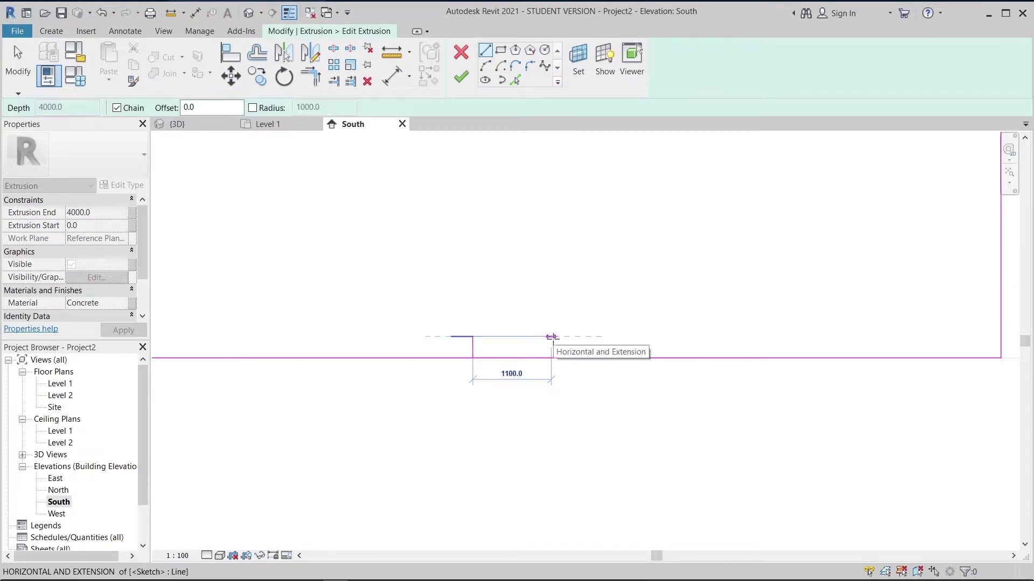
left_click(557, 337)
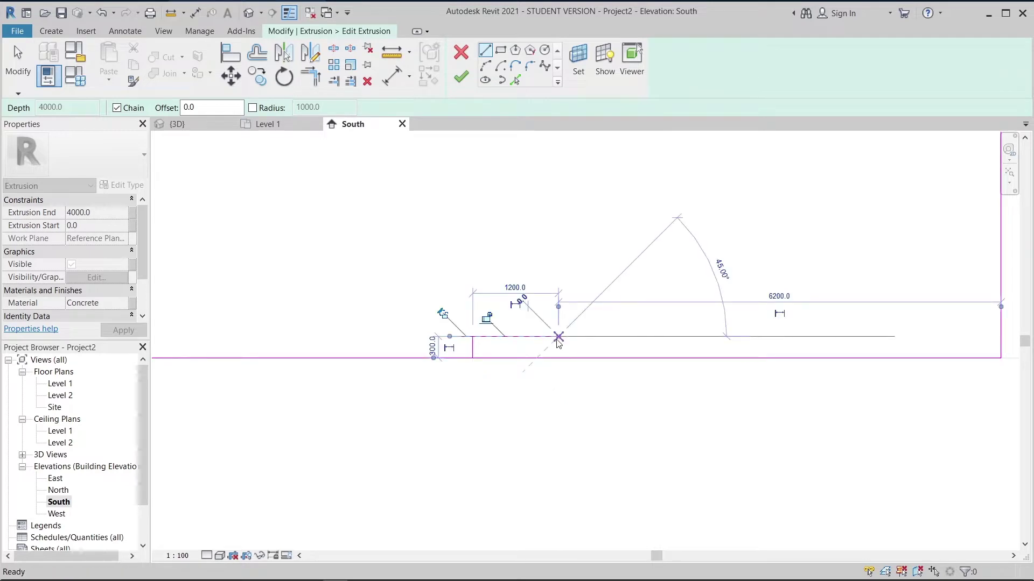
key("Escape")
scroll(434, 355, "up", 1)
From the base's left end, draw the opening's sloped side at 115°, a short vertical line above it, and a horizontal top edge about 2134 mm long
left_click(456, 333)
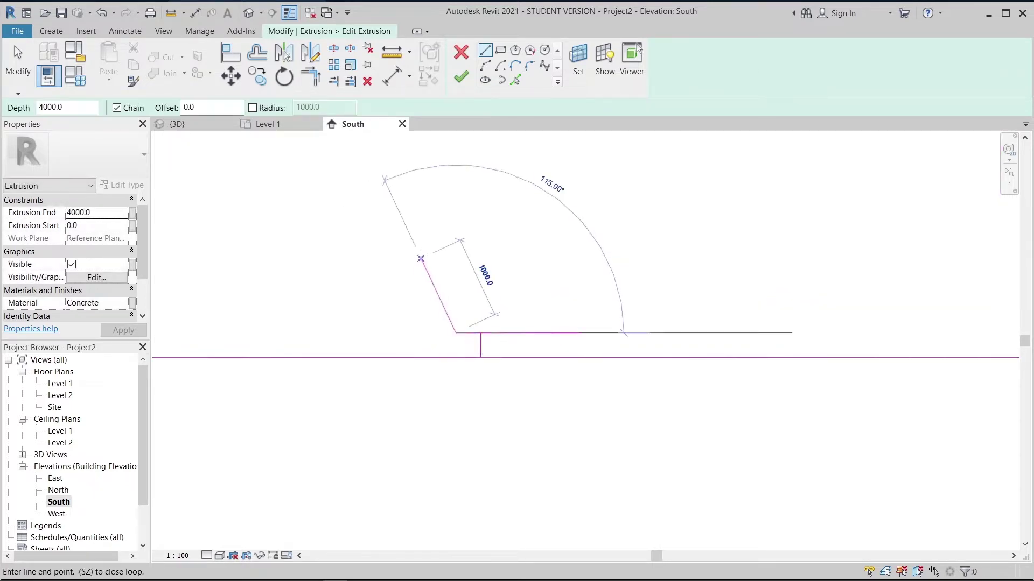
middle_click_drag(434, 271, 466, 317)
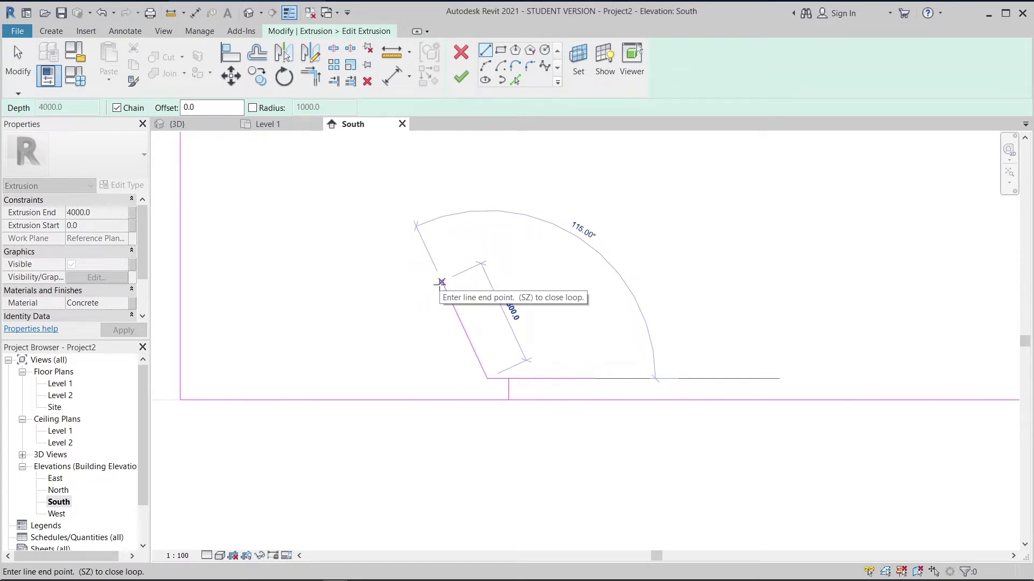
left_click(441, 282)
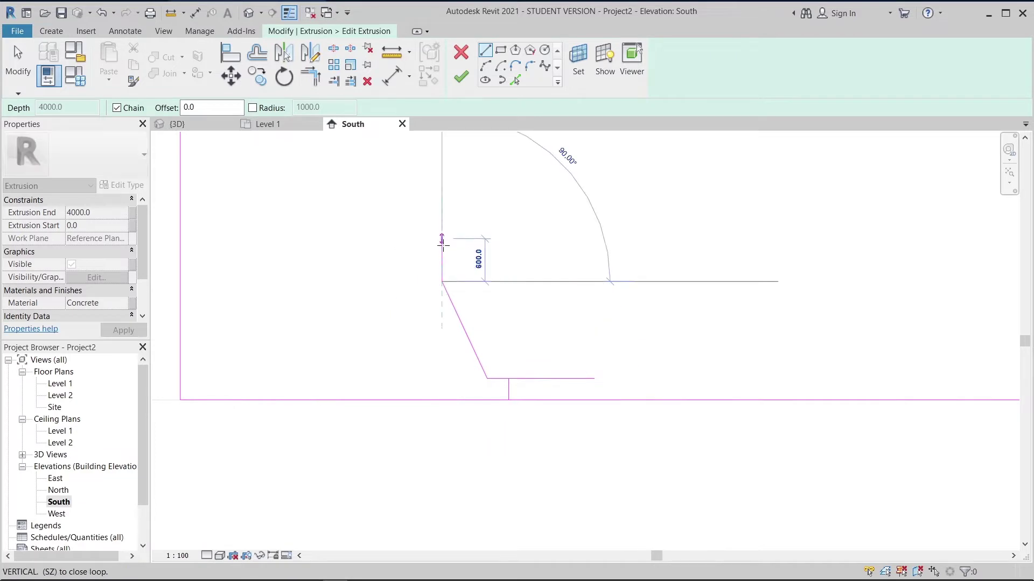
left_click(441, 245)
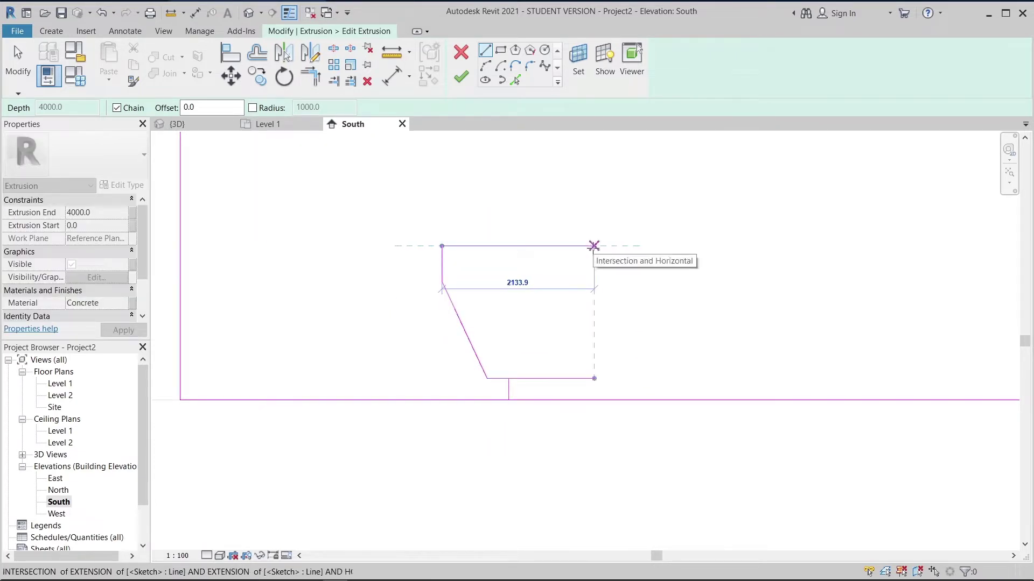
left_click(593, 246)
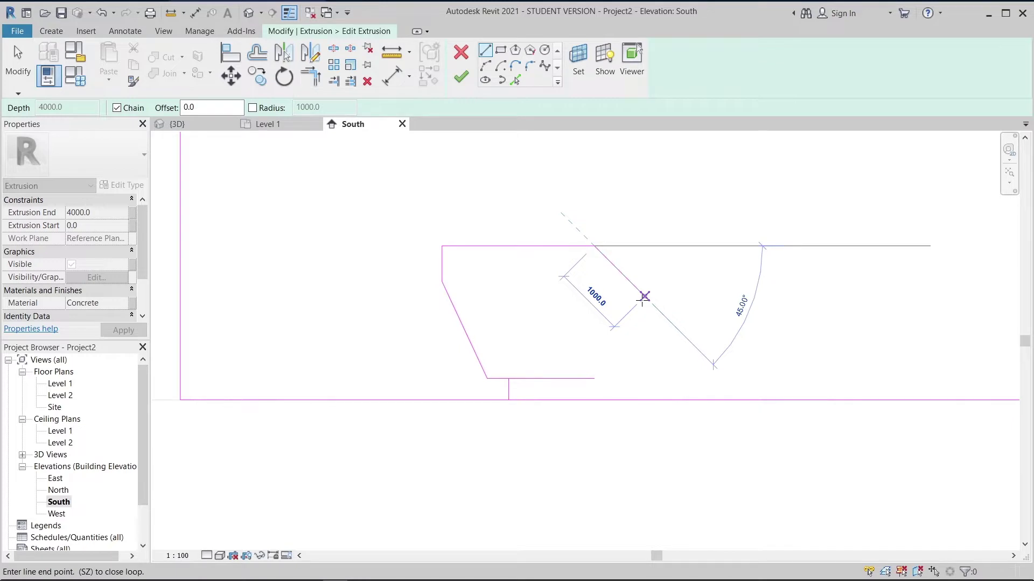
Close the opening's right side with 1000 mm lines sloping outward at 45° and inward at 115°, ending in a stepped notch 246 mm high at the base
left_click(644, 296)
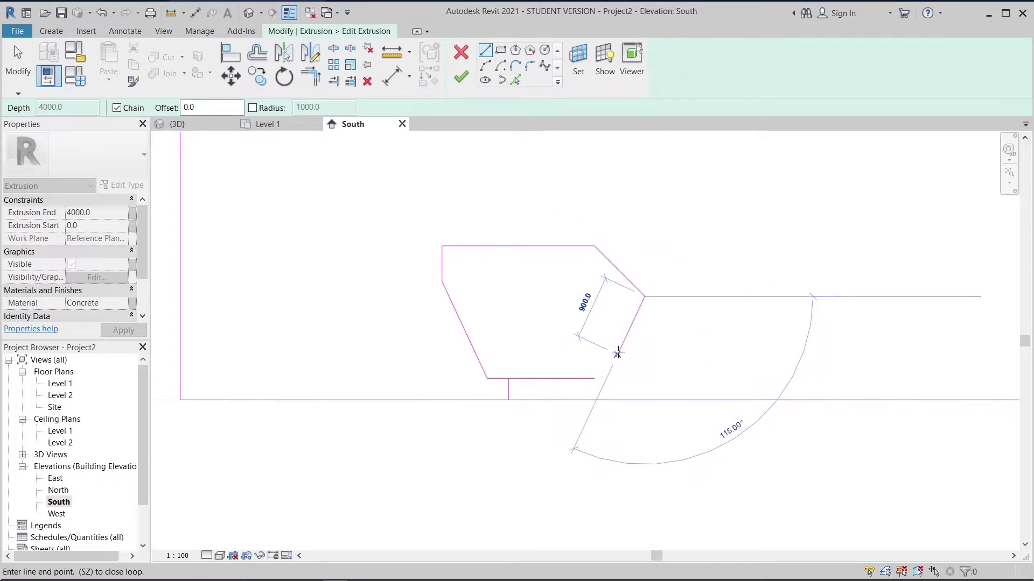
left_click(614, 359)
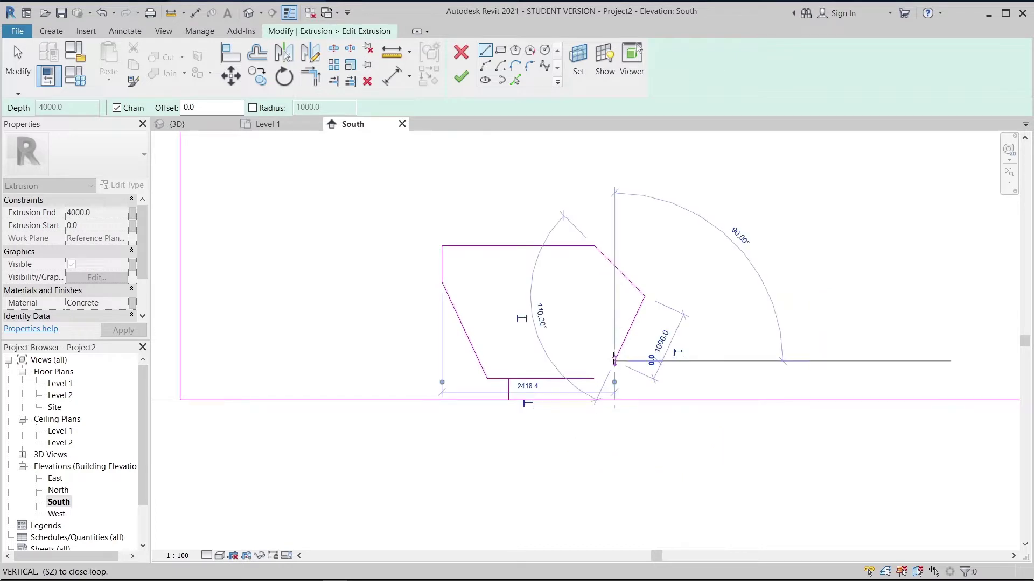
left_click(572, 361)
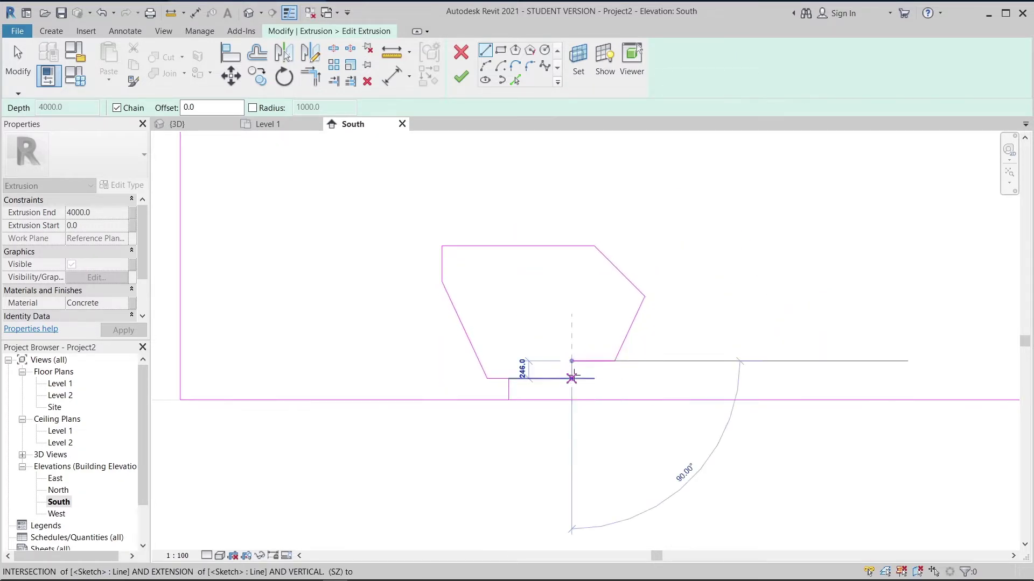
left_click(572, 378)
key("Escape")
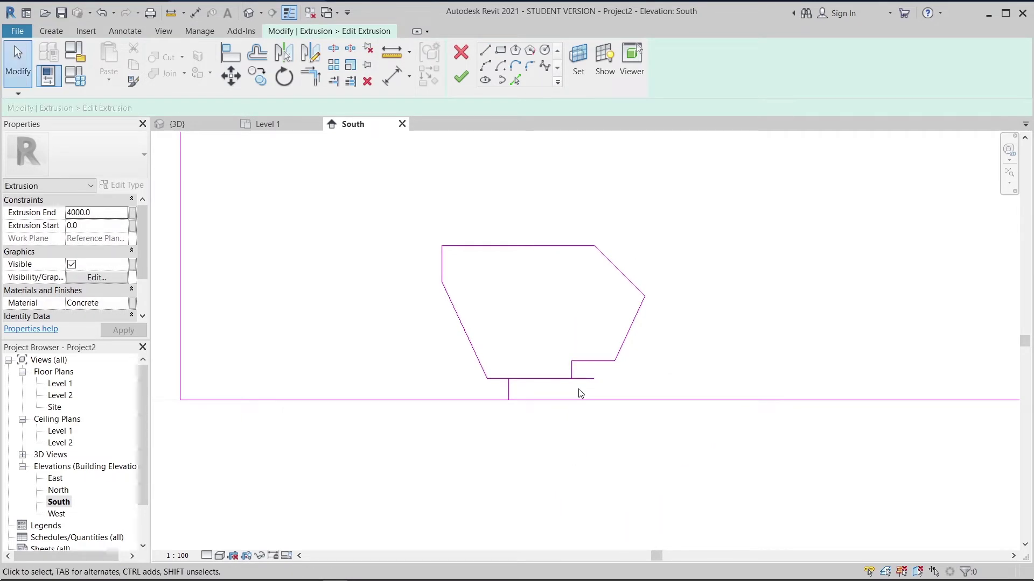
Trim the base line's overhang at the notch and delete the 300 mm vertical line between the base and the block's bottom edge
key("r")
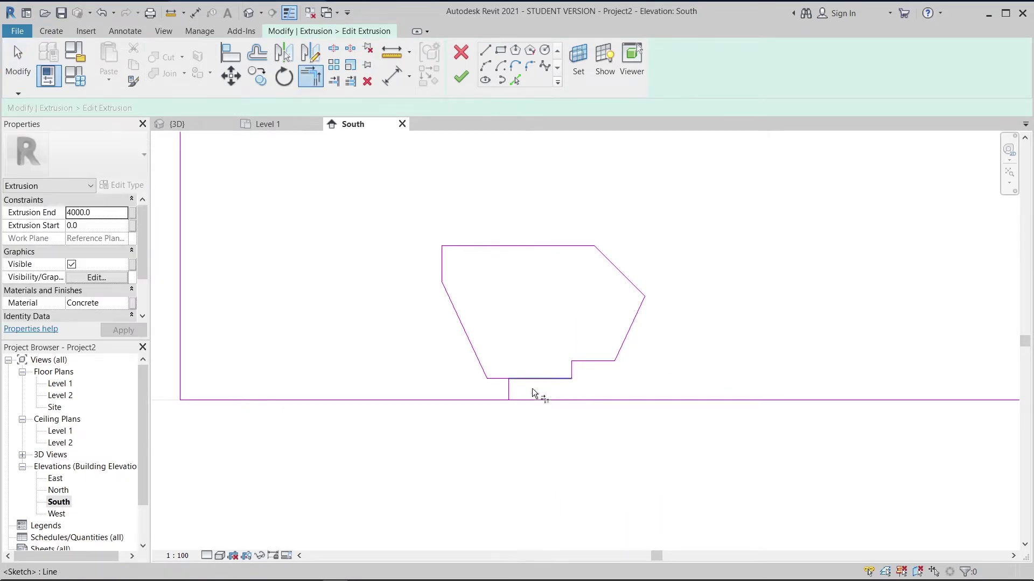
key("Escape")
left_click_drag(542, 392, 471, 393)
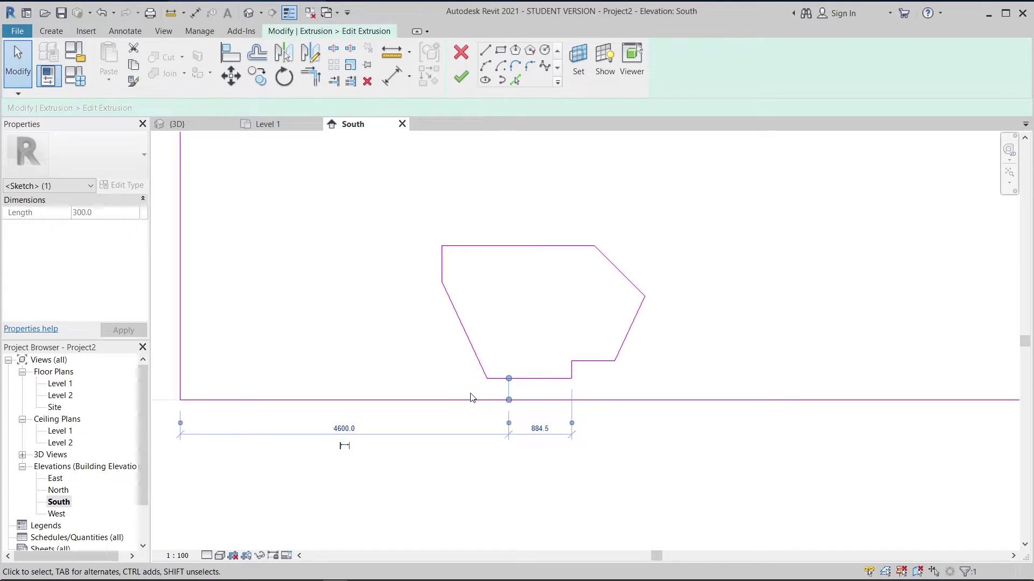
key("Delete")
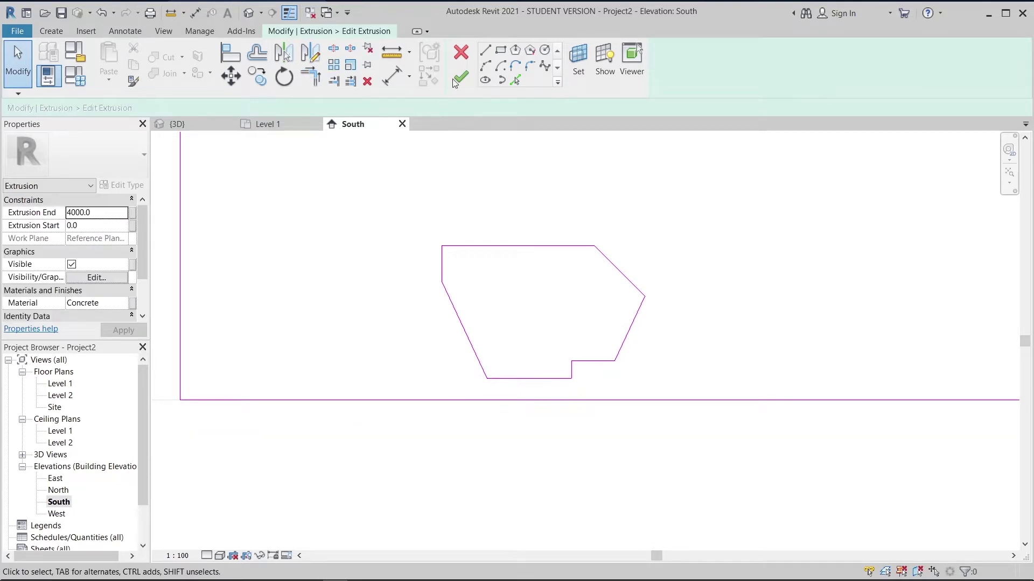
Finish editing the concrete block's extrusion with the angular tunnel opening in its profile
left_click(458, 79)
scroll(476, 220, "down", 1)
left_click(496, 298)
middle_click_drag(504, 323, 501, 403)
scroll(495, 387, "down", 1)
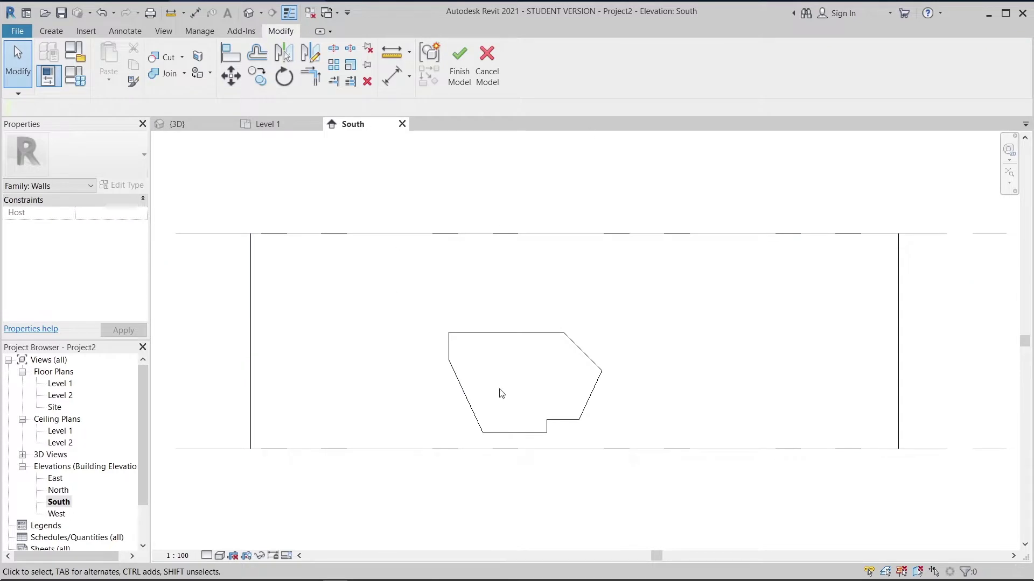
left_click(50, 34)
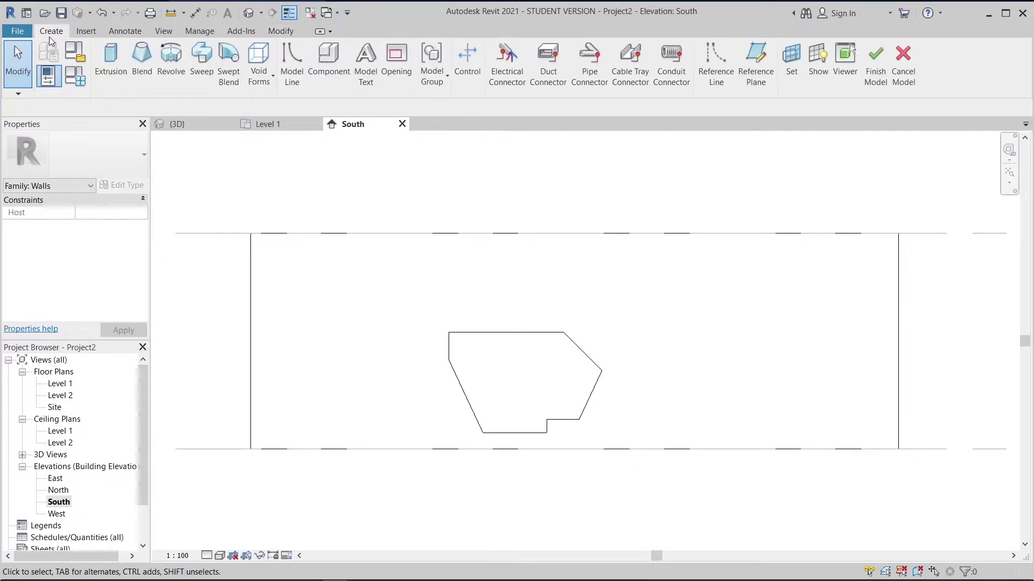
left_click(270, 84)
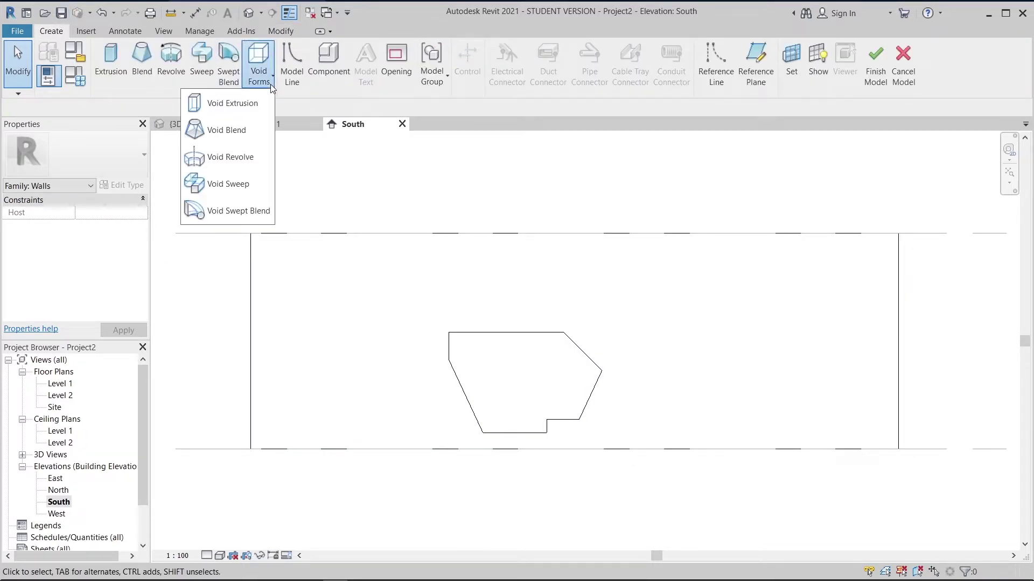
left_click(253, 98)
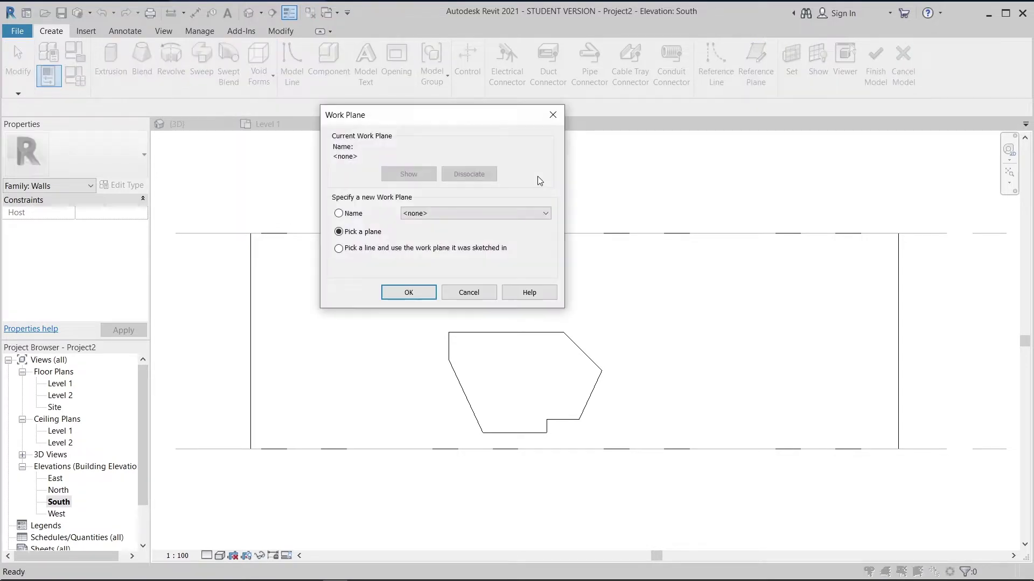
left_click(553, 115)
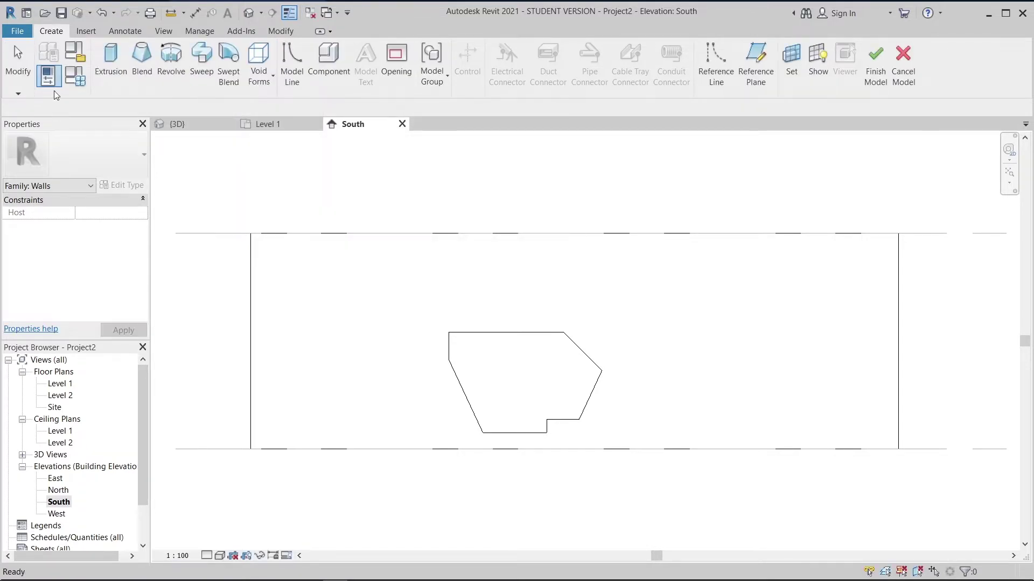
Start a new solid extrusion with Reference Plane : 1 as its work plane
left_click(110, 63)
left_click(425, 214)
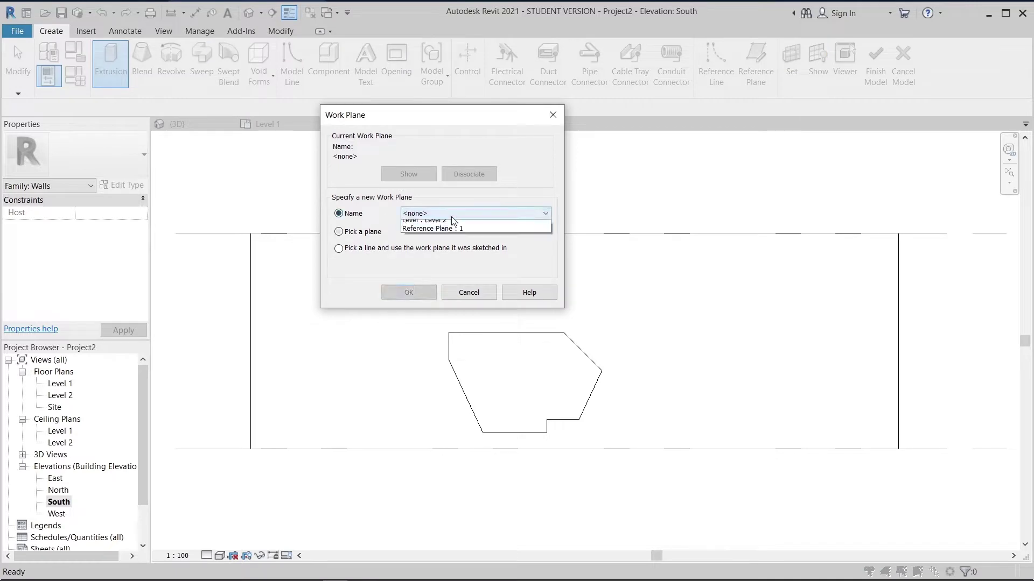
left_click(464, 251)
left_click(408, 293)
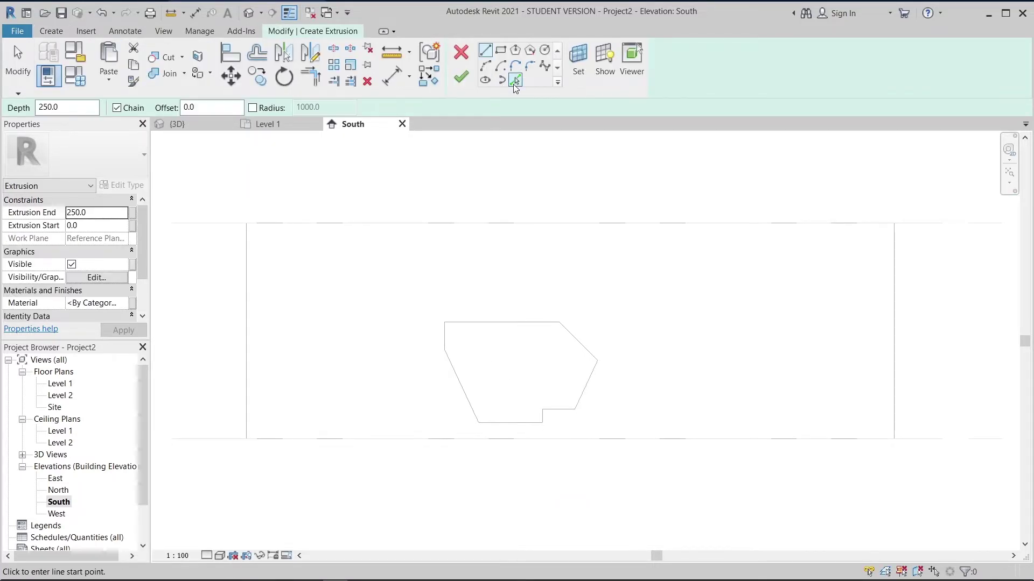
Pick the opening's left, top, right and notch edges with a 100 mm offset to sketch the lining's inner outline
left_click(515, 80)
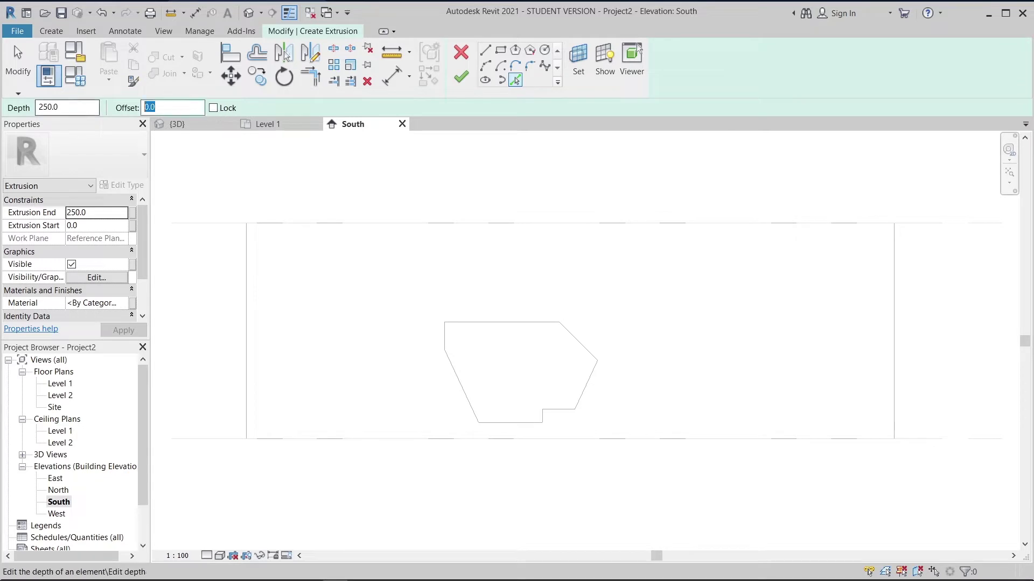
scroll(512, 417, "up", 2)
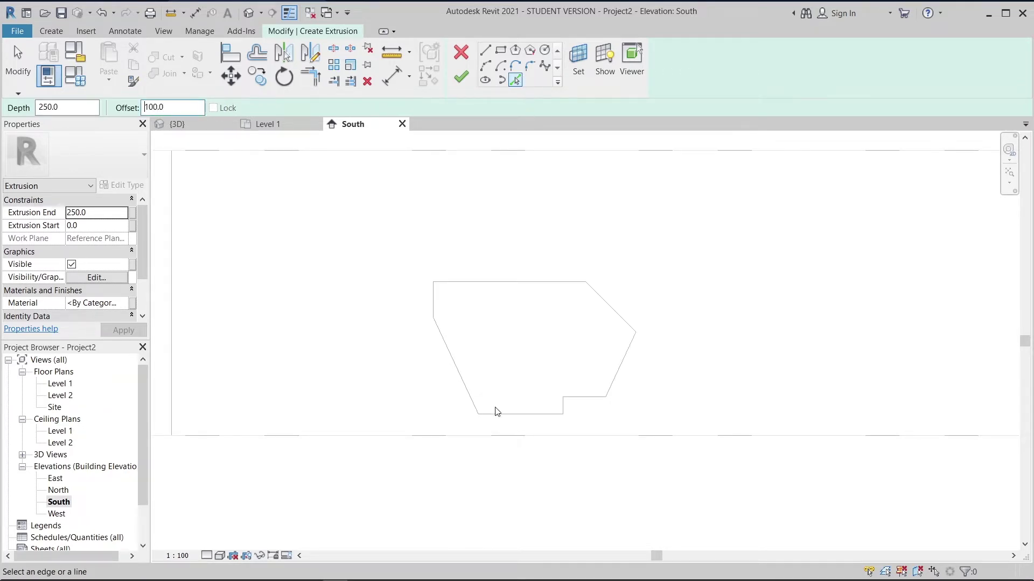
left_click(469, 386)
left_click(434, 291)
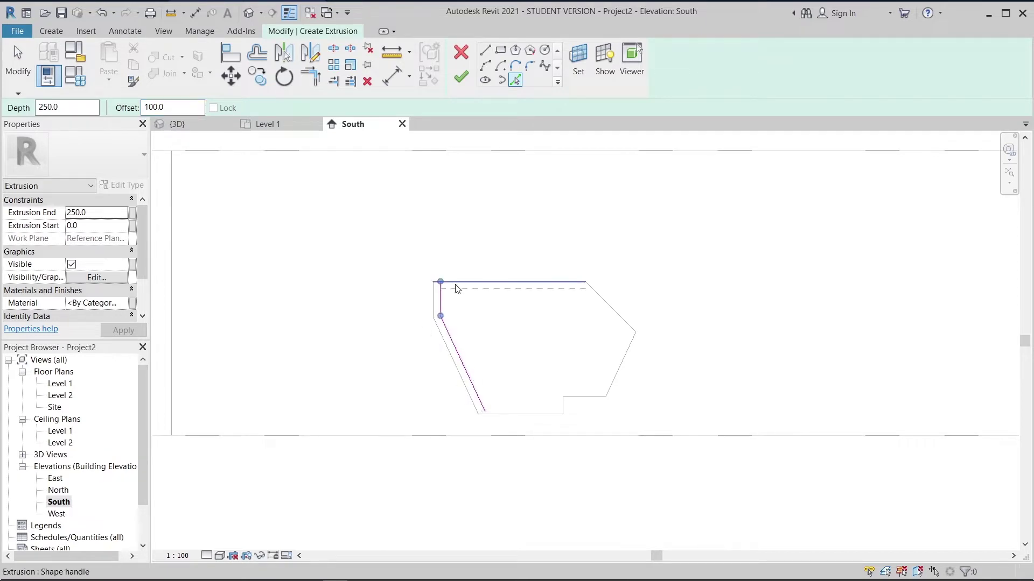
left_click(457, 289)
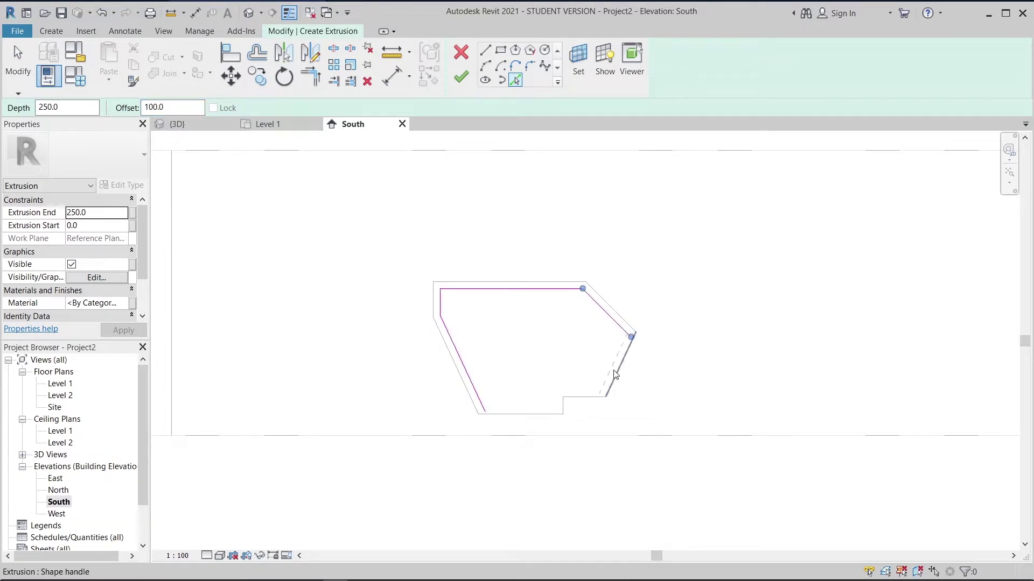
left_click(627, 344)
left_click(587, 397)
scroll(560, 415, "up", 2)
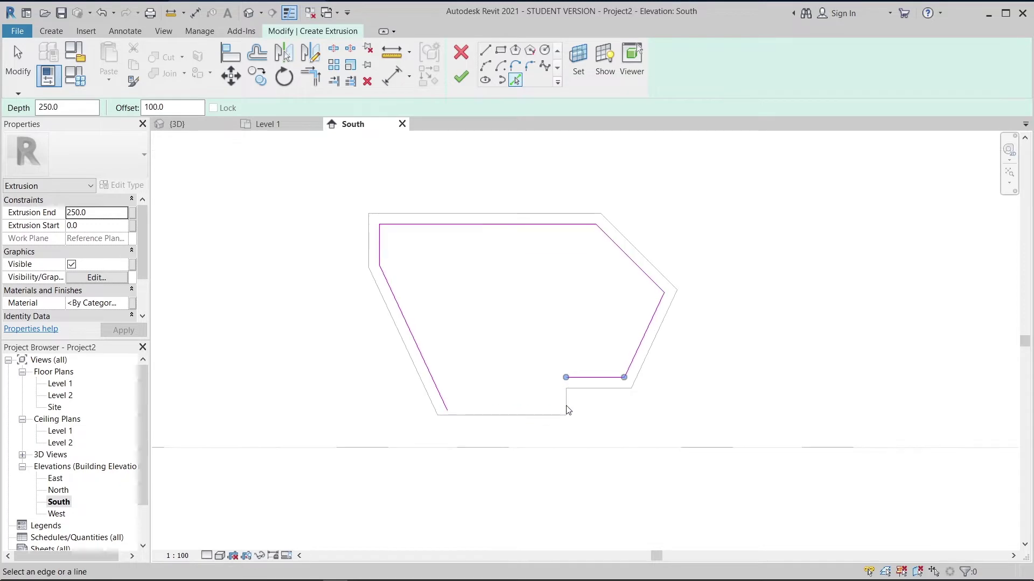
left_click(567, 407)
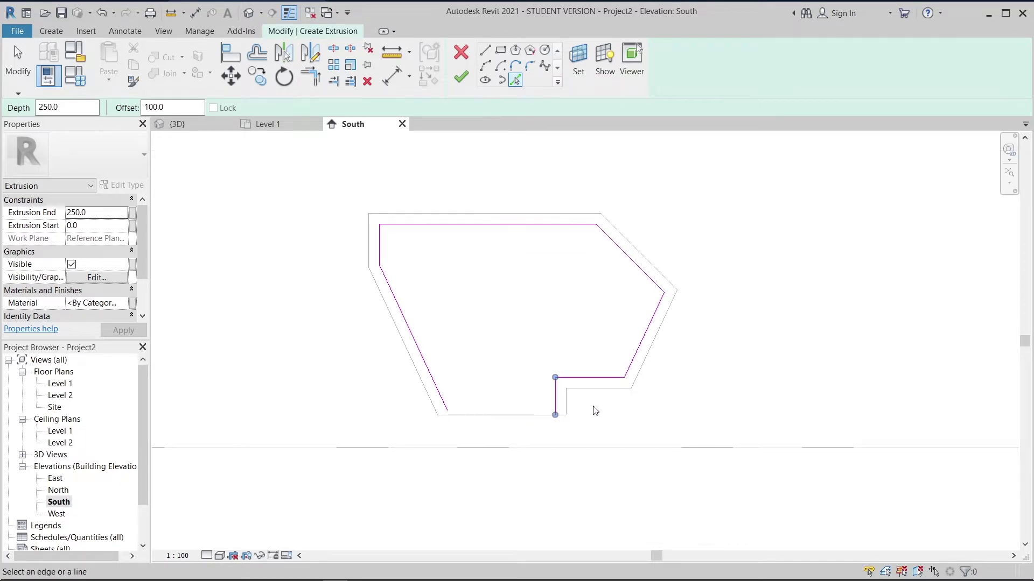
key("Escape")
key("Escape")
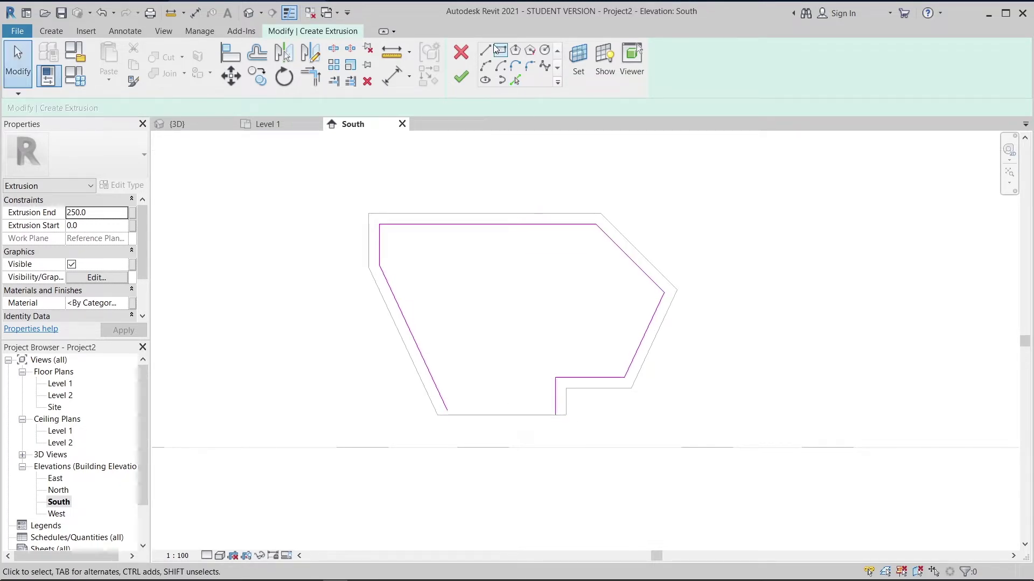
Draw a horizontal line about 374 mm long on the opening's base, ending in line with the inner left slope
key("l")
key("i")
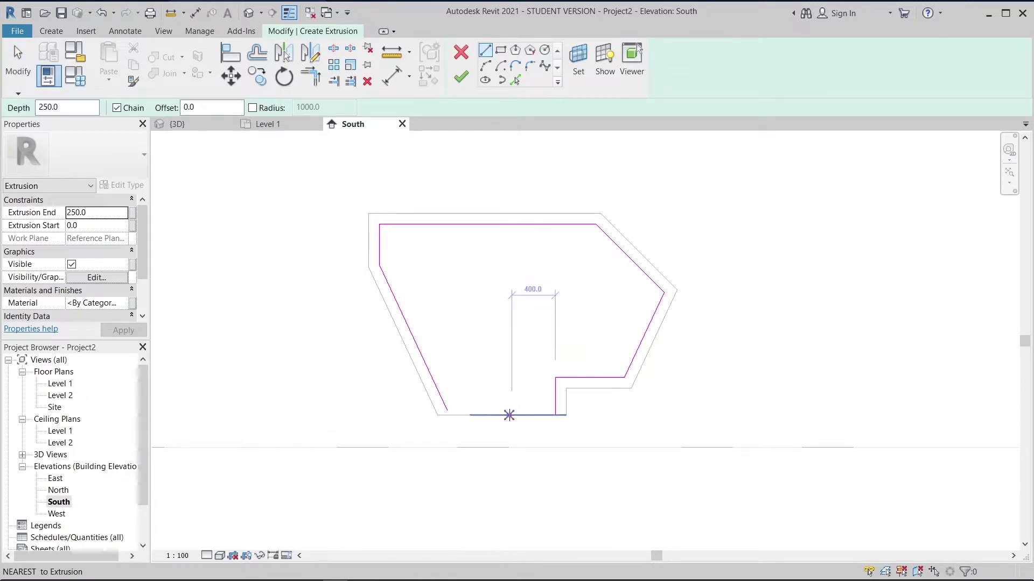
left_click(490, 415)
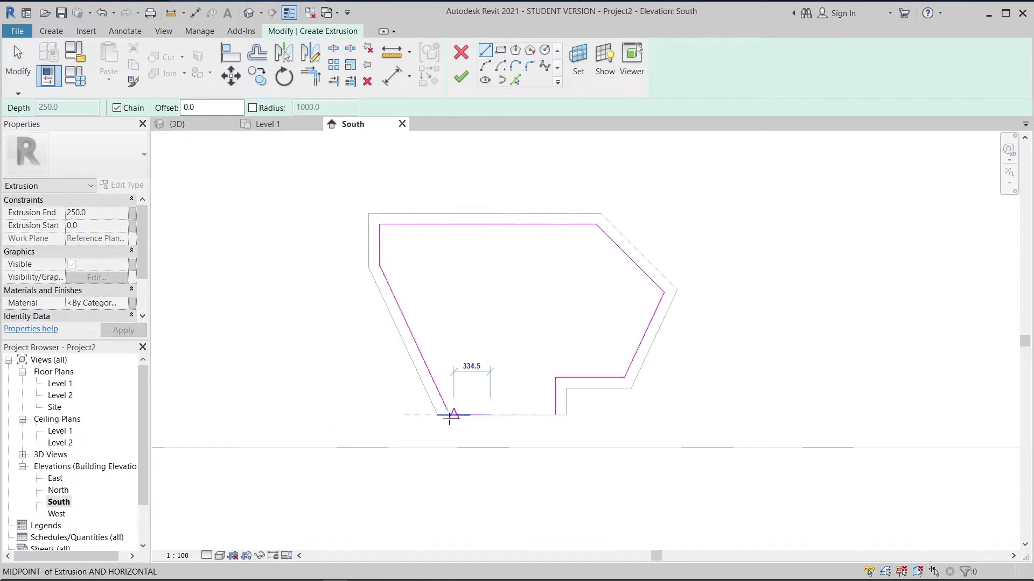
scroll(449, 415, "up", 4)
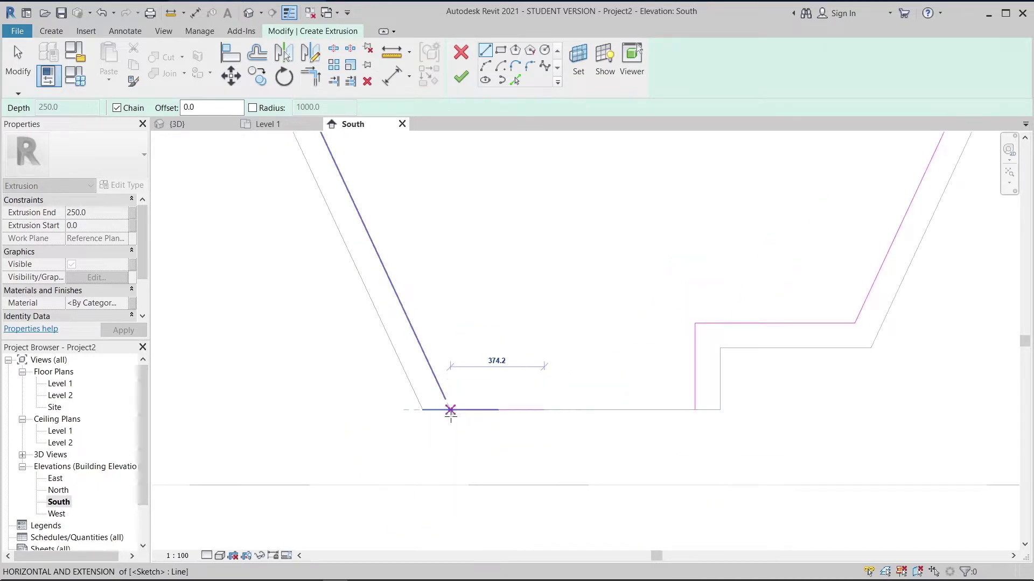
left_click(450, 411)
key("Escape")
key("Escape")
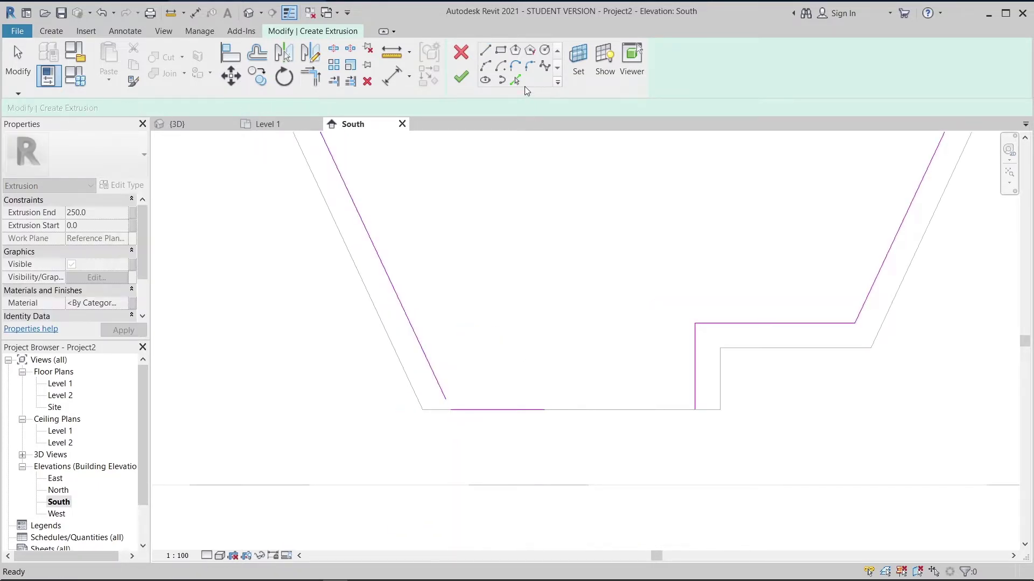
Try offsetting the opening's base edge by 100 mm and delete the line placed below the base
left_click(515, 81)
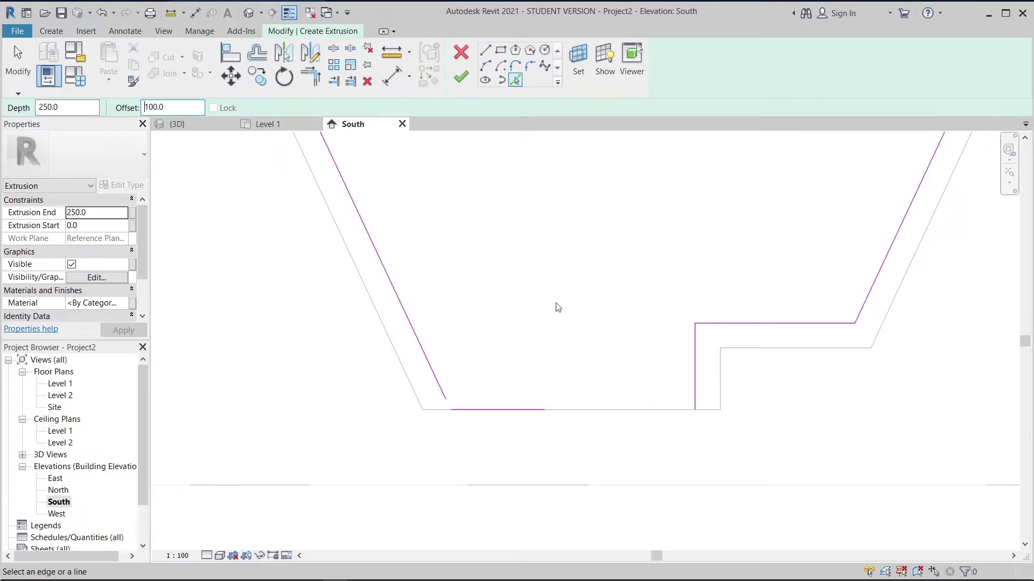
left_click(584, 417)
key("Escape")
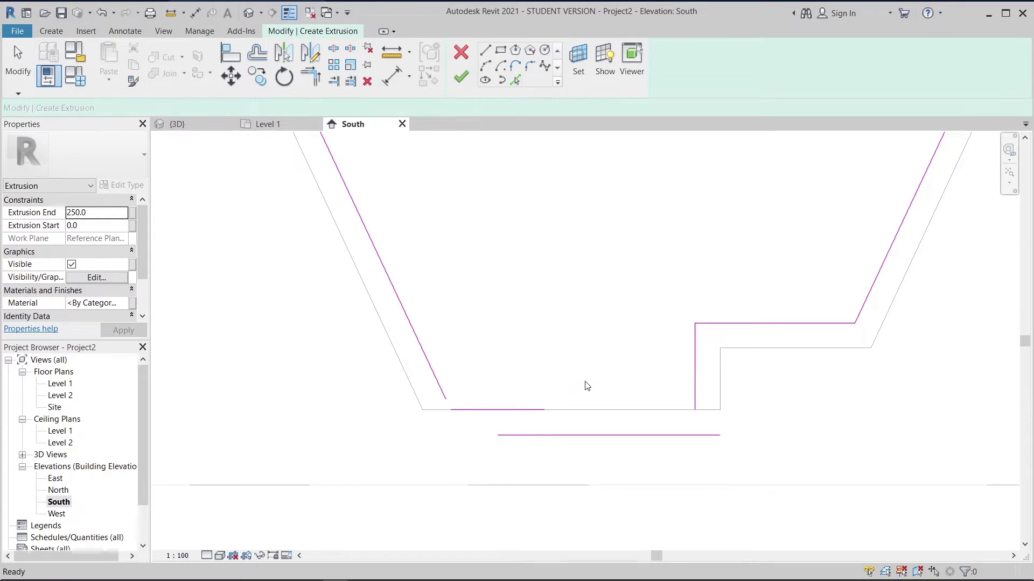
left_click(589, 439)
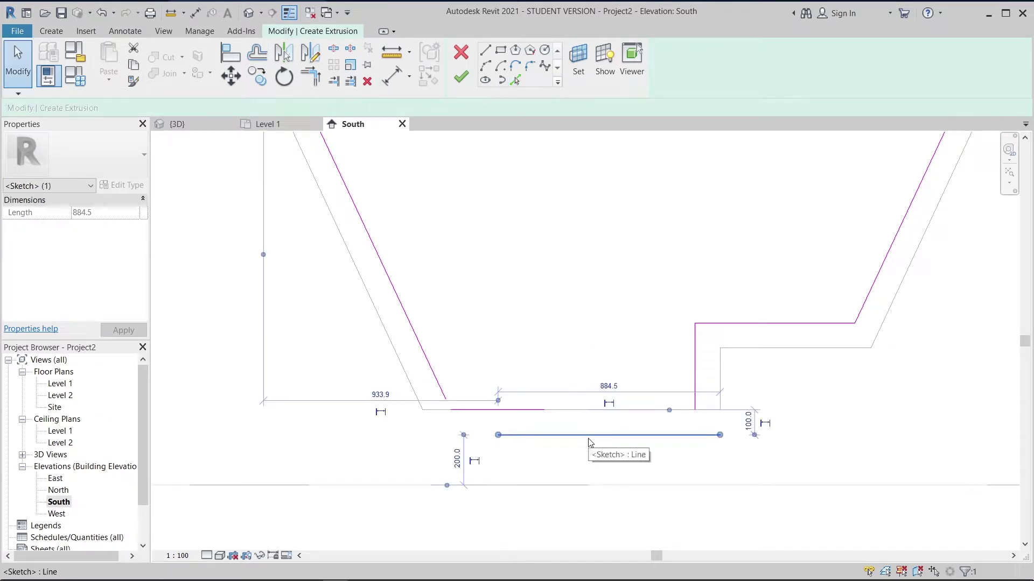
key("Delete")
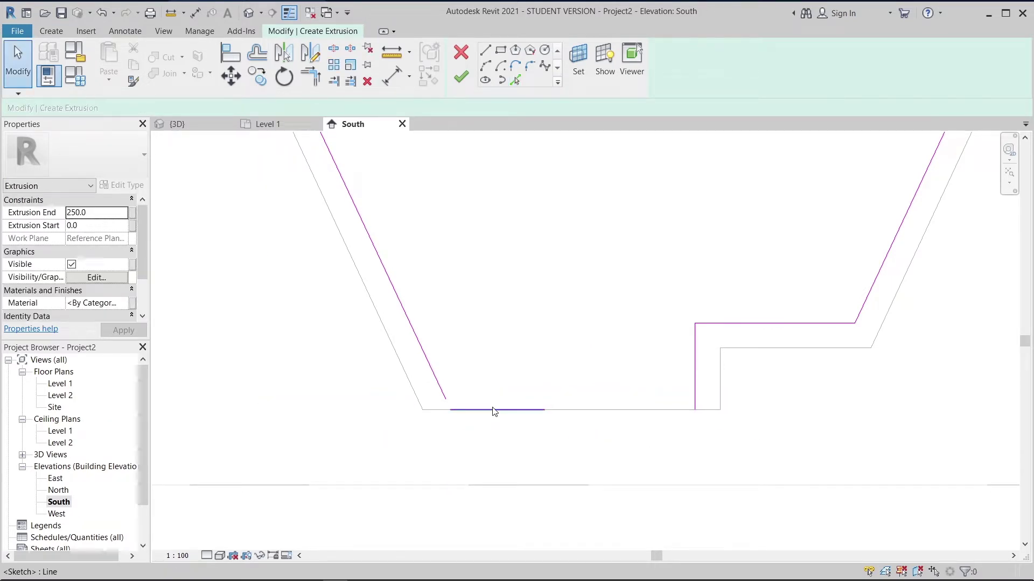
Copy the short base line straight up by the 100 mm lining thickness
left_click(508, 410)
scroll(505, 404, "up", 2)
key("c")
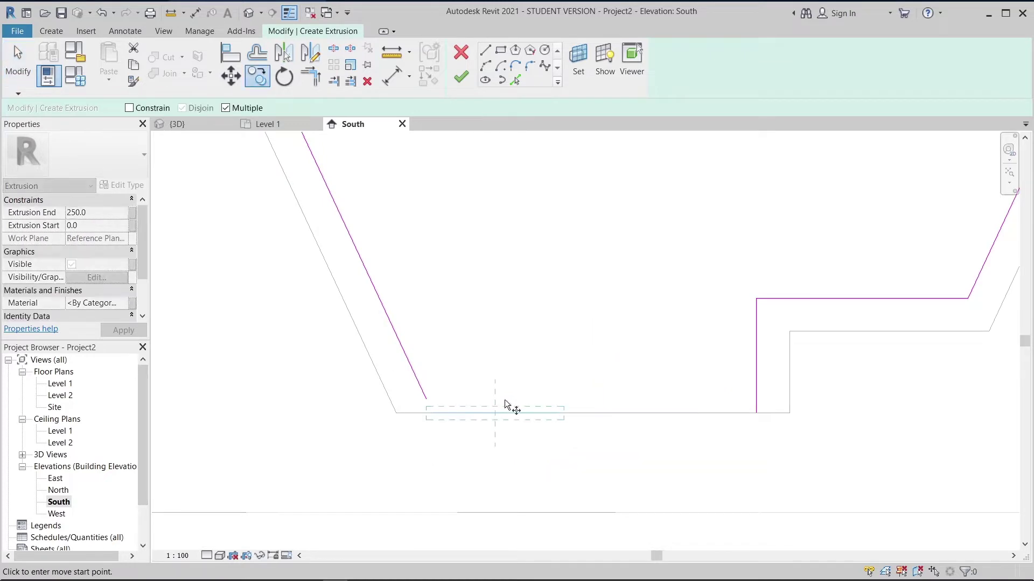
left_click(495, 413)
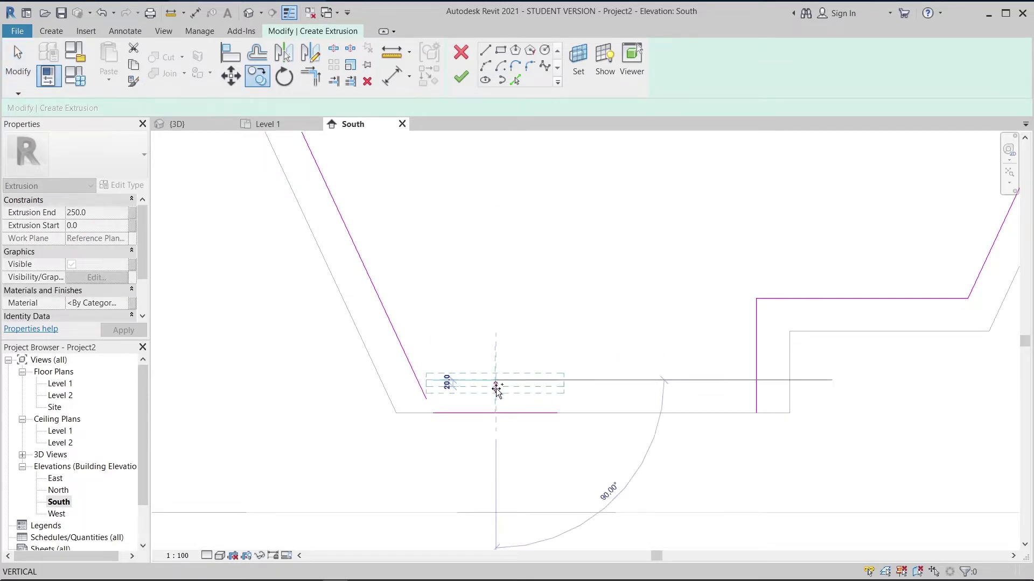
left_click(495, 382)
key("Escape")
Trace the lining's outer outline with zero offset along the opening's left slope, left vertical, top and upper-right sloped edges
scroll(456, 411, "up", 1)
scroll(459, 409, "up", 1)
scroll(462, 403, "down", 2)
left_click(515, 80)
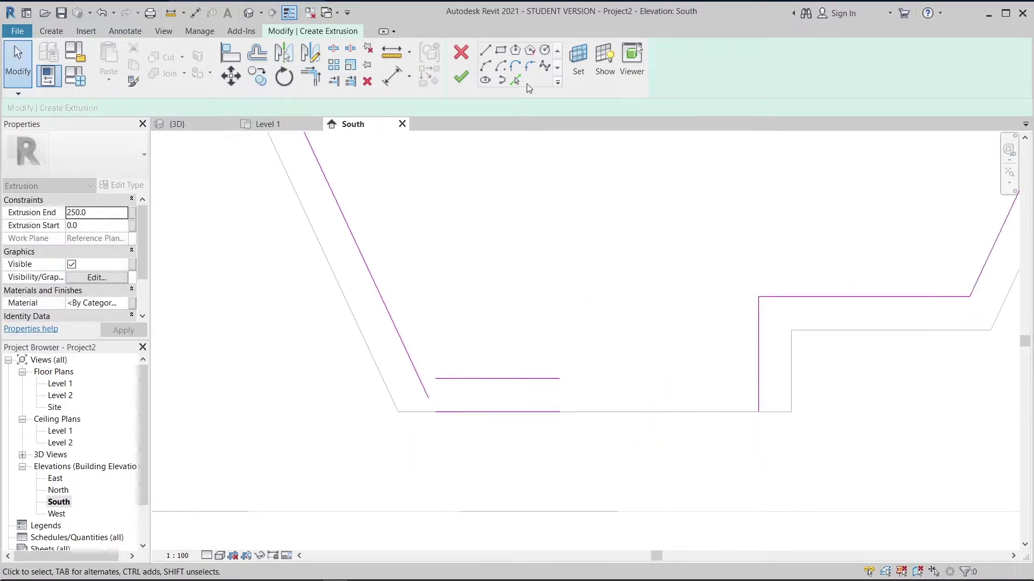
scroll(540, 186, "down", 1)
left_click(378, 311)
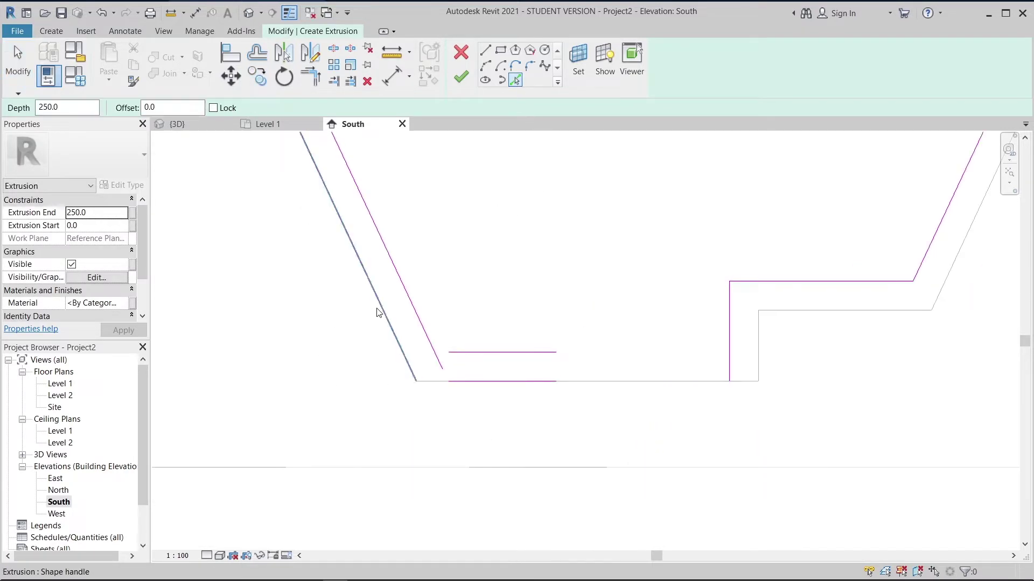
middle_click_drag(481, 190, 556, 339)
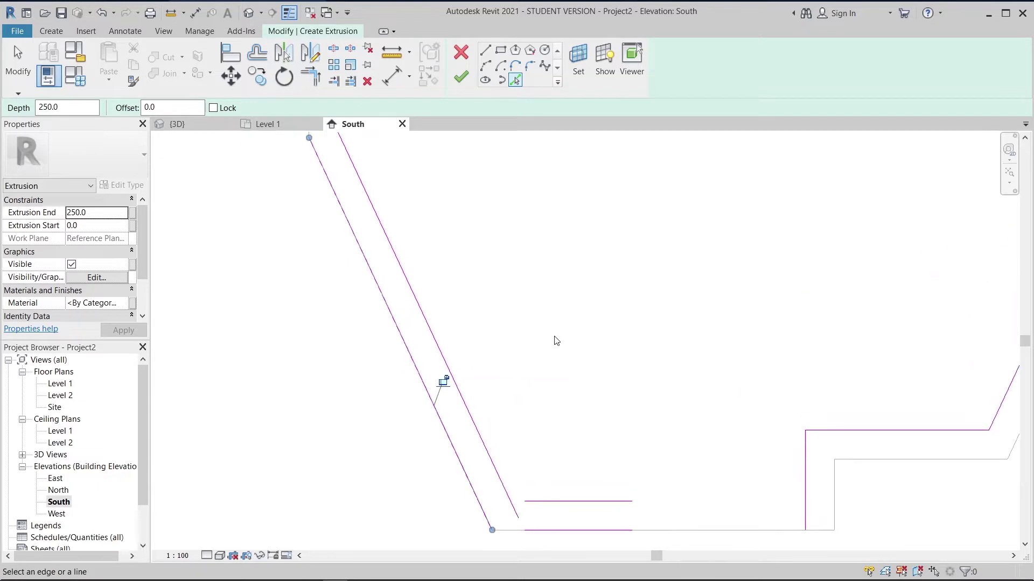
scroll(556, 339, "down", 1)
middle_click_drag(472, 135, 424, 270)
left_click(323, 292)
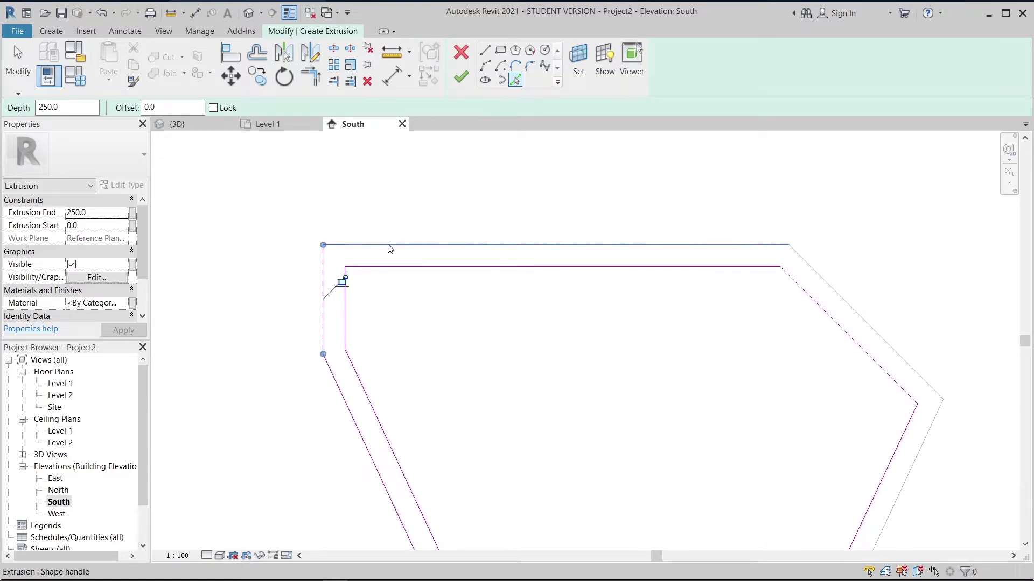
left_click(390, 245)
middle_click_drag(542, 333, 262, 336)
left_click(572, 312)
Continue the outer outline with zero offset along the lower-right slope, the notch's two edges and the opening's base
middle_click_drag(661, 507, 639, 376)
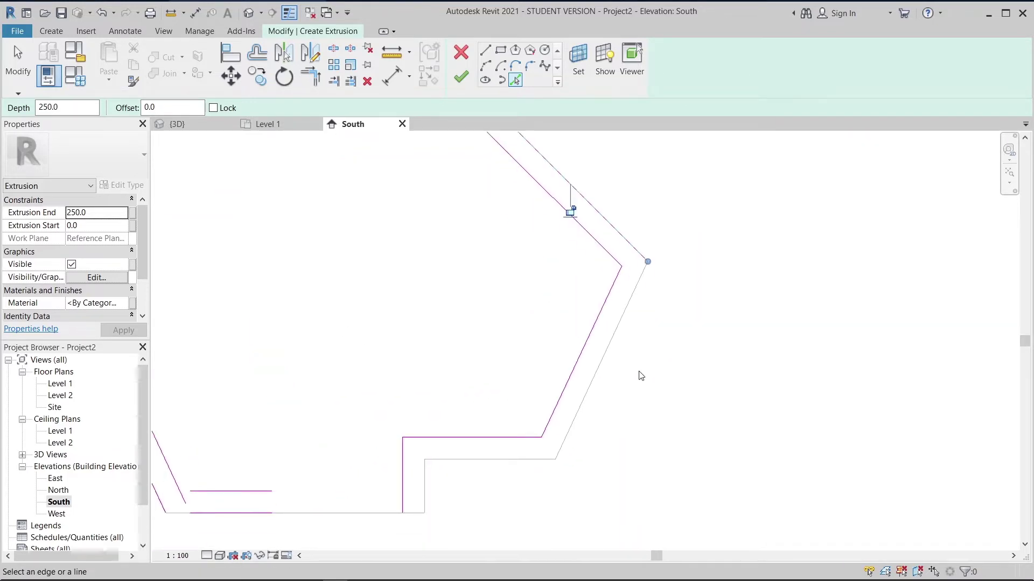
left_click(601, 365)
mouse_move(731, 318)
middle_mouse_down()
mouse_move(766, 221)
mouse_move(814, 141)
middle_mouse_up()
left_click(567, 296)
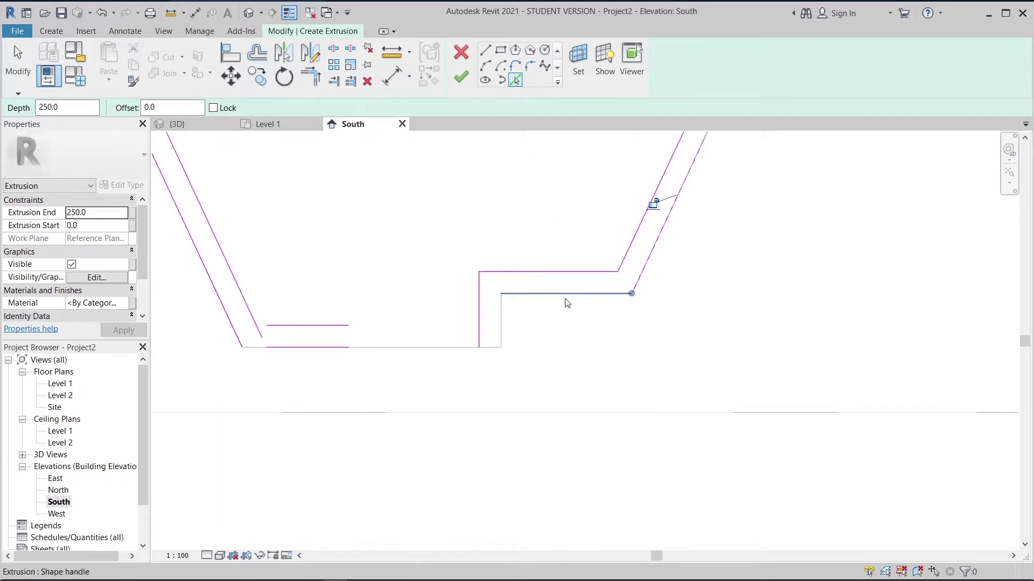
scroll(525, 351, "up", 2)
left_click(490, 326)
scroll(485, 358, "up", 2)
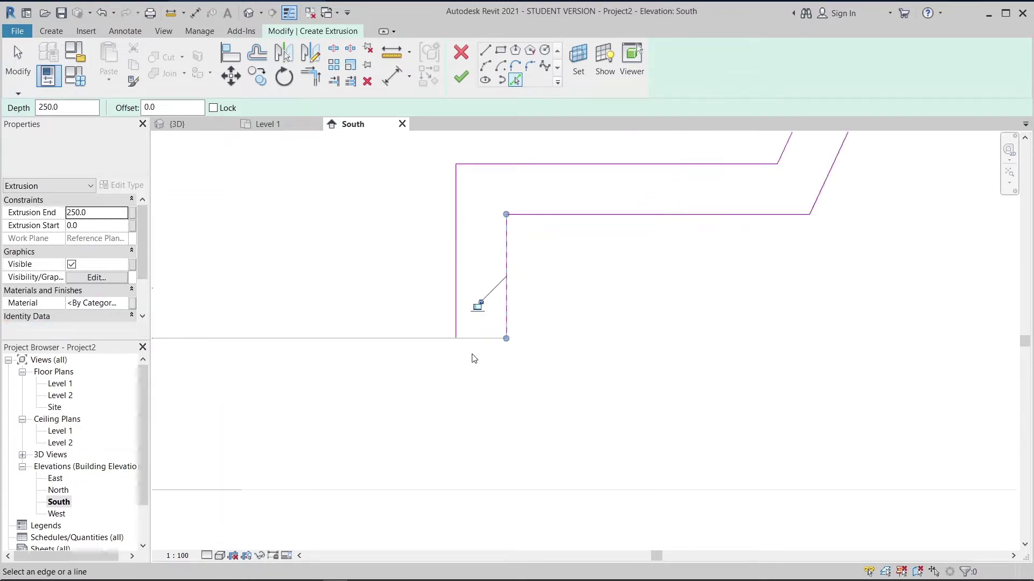
left_click(482, 340)
key("Escape")
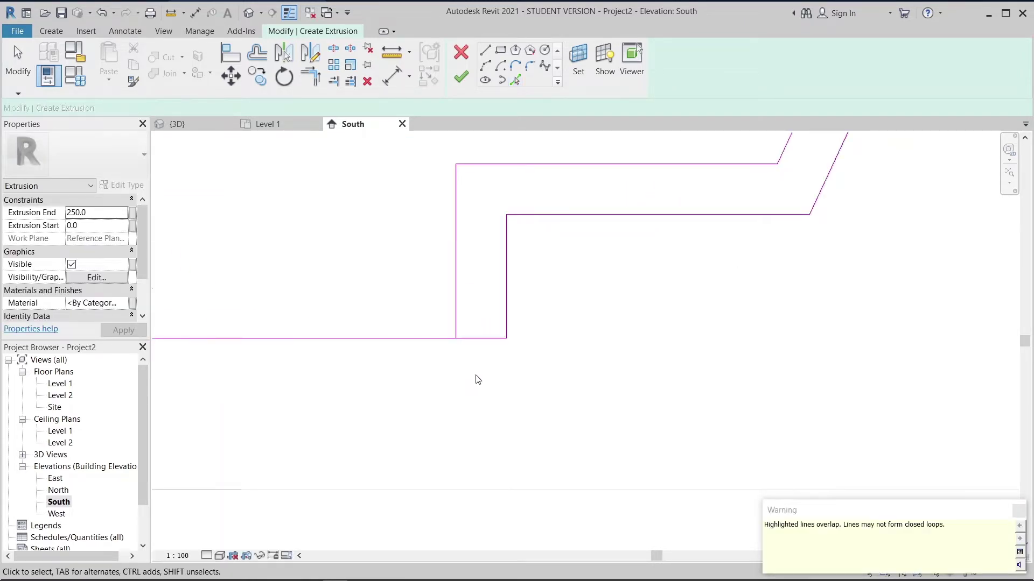
Trim the traced base line at the inner vertical line, keeping only the short piece that closes the lining at the notch
key("t")
key("r")
left_click(473, 340)
left_click(456, 326)
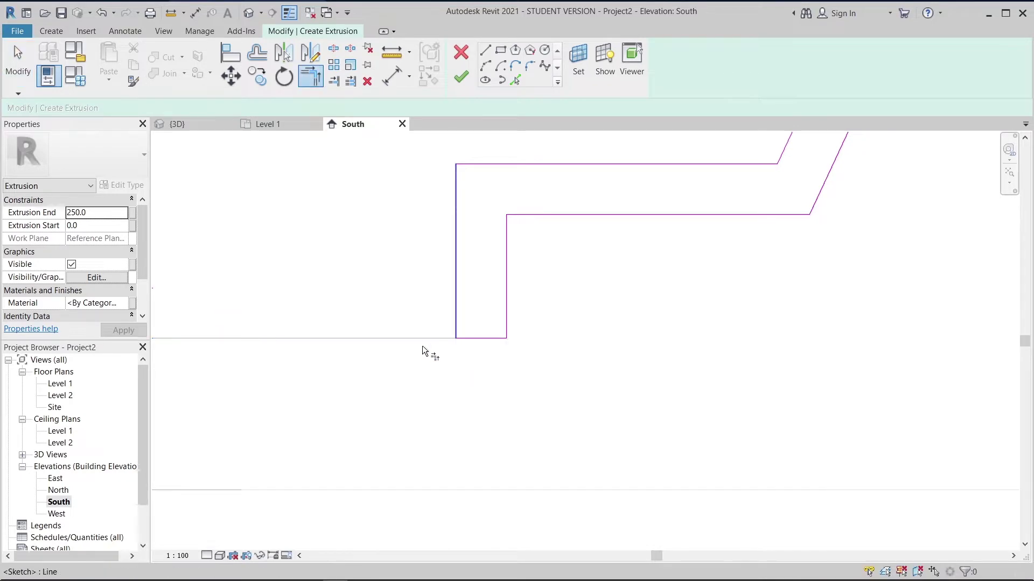
Join the two short horizontal lines to the outer and inner left slopes, forming clean lower-left corners on the lining profile
scroll(401, 379, "down", 2)
middle_click_drag(399, 383, 689, 423)
key("Escape")
scroll(428, 401, "up", 1)
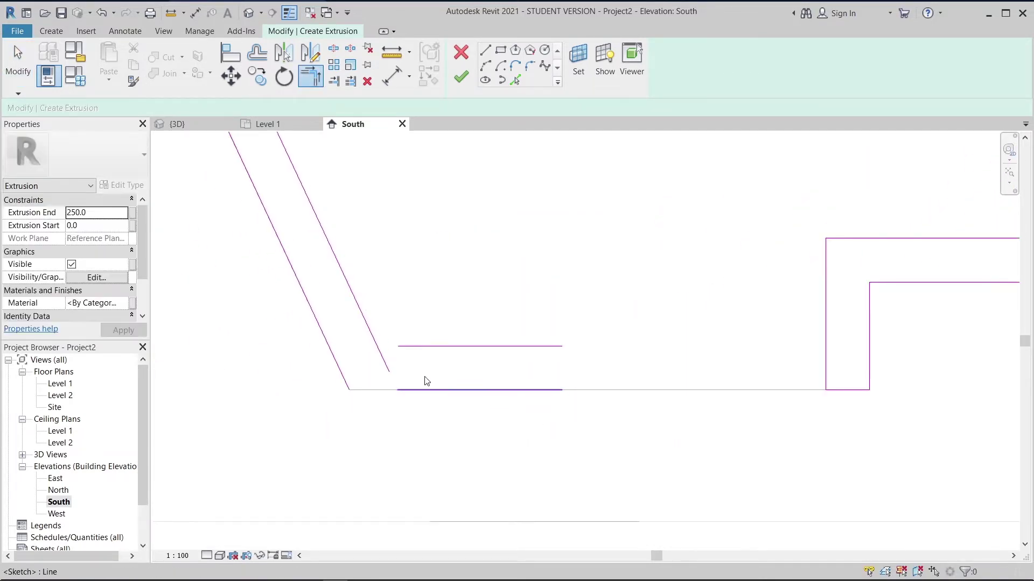
left_click(367, 333)
key("Escape")
key("Escape")
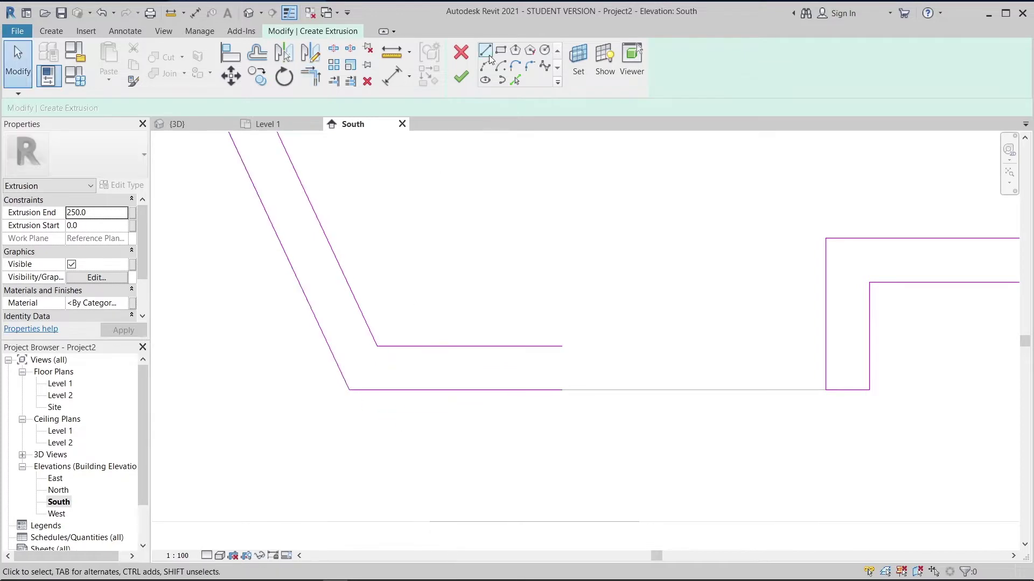
Draw a vertical line closing the right end of the lining's lower-left leg and trim it flush with the base line
left_click(485, 50)
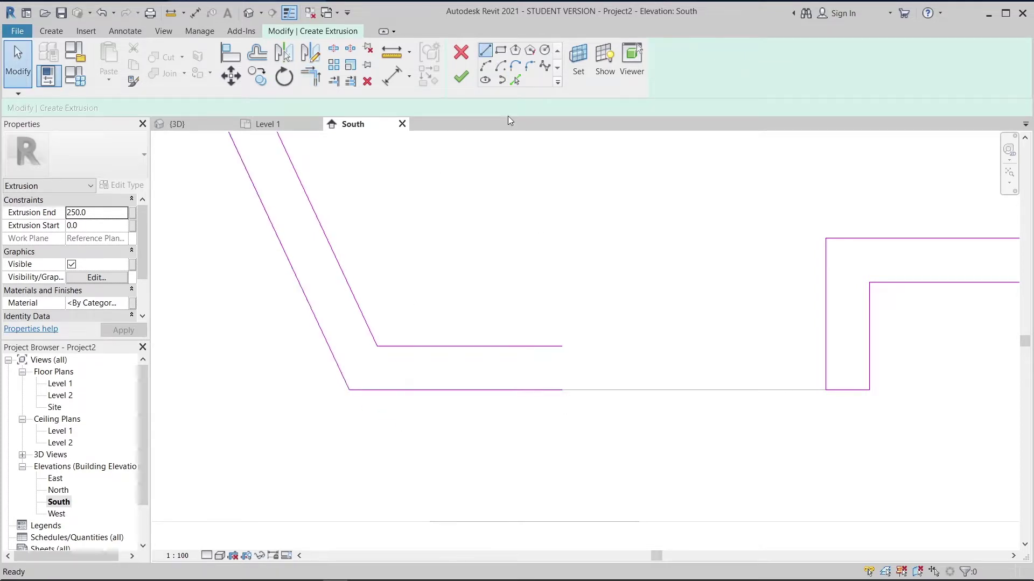
left_click(562, 390)
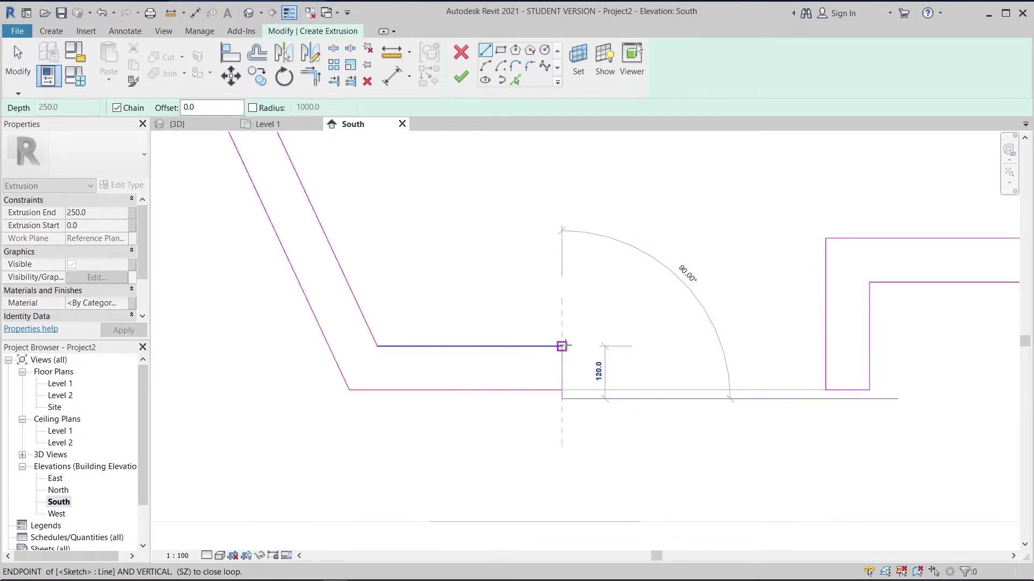
left_click(562, 346)
key("Escape")
key("t")
key("r")
left_click(540, 392)
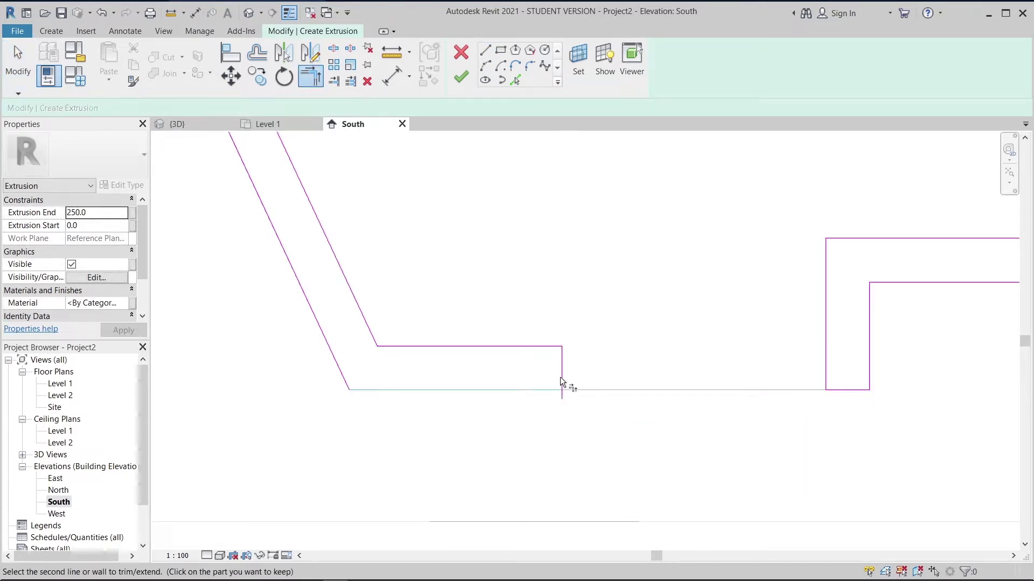
left_click(561, 372)
Examine the whole lining profile for a closed outline around the opening
scroll(538, 348, "down", 2)
mouse_move(556, 405)
middle_mouse_down()
mouse_move(555, 394)
mouse_move(544, 560)
middle_mouse_up()
scroll(559, 409, "down", 3)
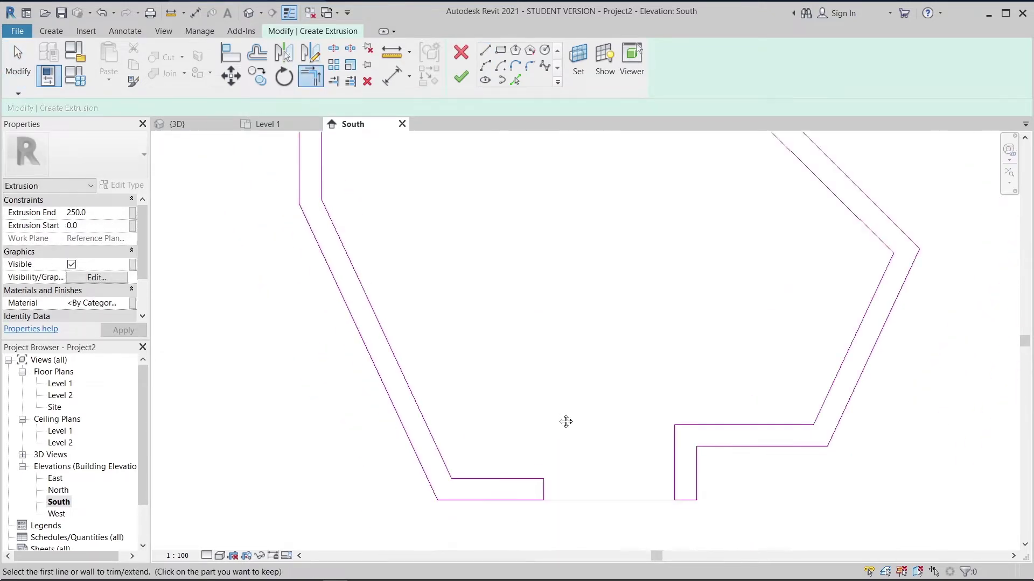
middle_click_drag(565, 422, 563, 464)
scroll(556, 399, "down", 2)
middle_click_drag(555, 399, 542, 437)
key("Escape")
middle_click_drag(748, 353, 702, 311)
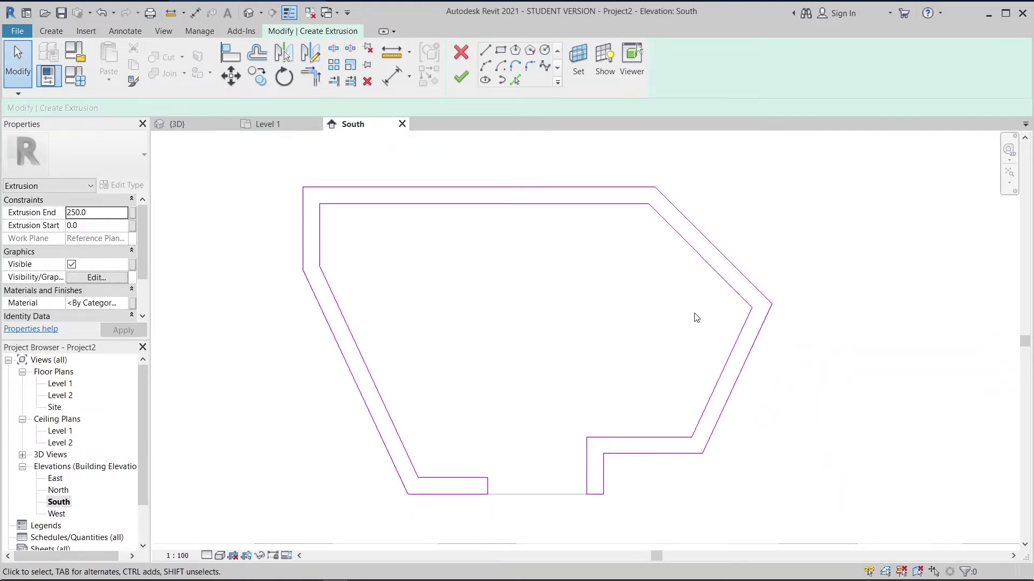
scroll(678, 328, "down", 2)
middle_click_drag(649, 358, 631, 329)
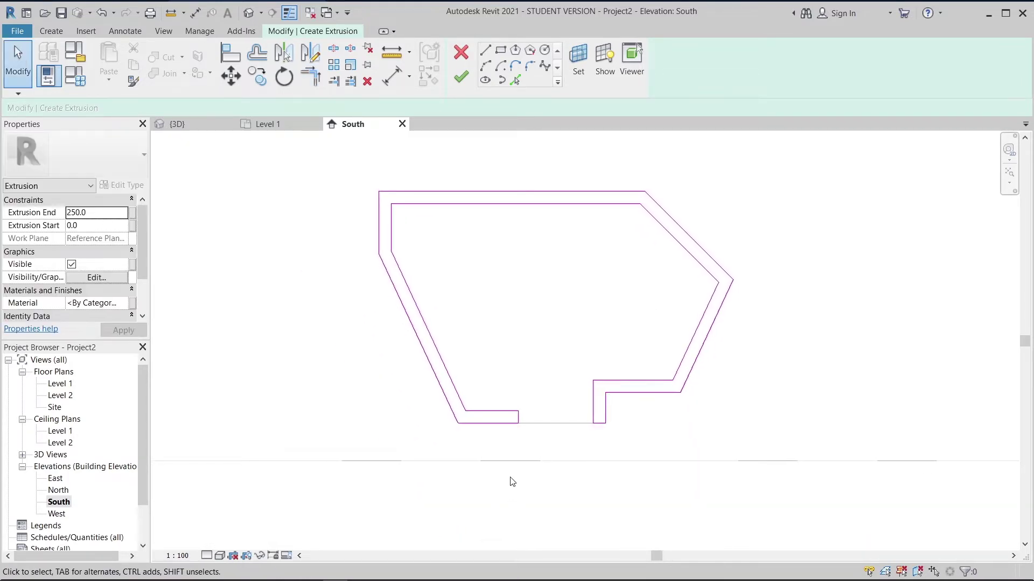
mouse_move(521, 437)
middle_mouse_down()
mouse_move(516, 447)
mouse_move(527, 435)
middle_mouse_up()
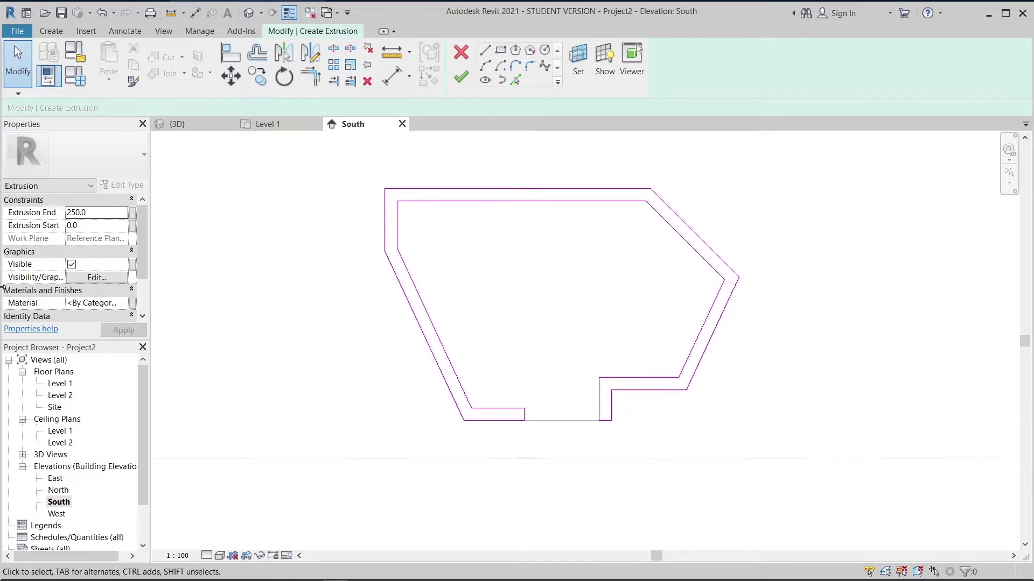
Create a new material for the lining extrusion and name it Orange
left_click(126, 304)
left_click(124, 304)
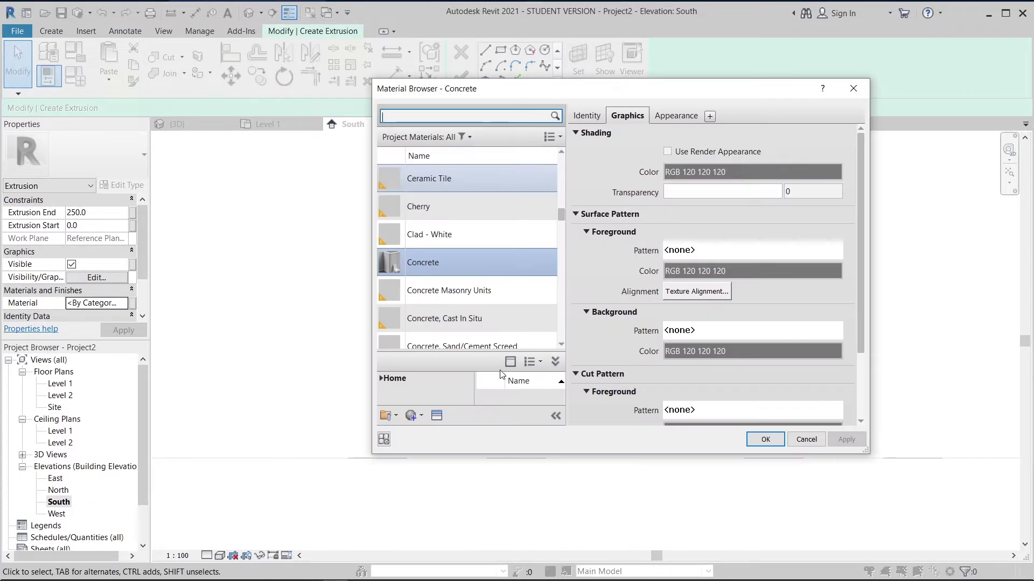
left_click(413, 419)
left_click(436, 434)
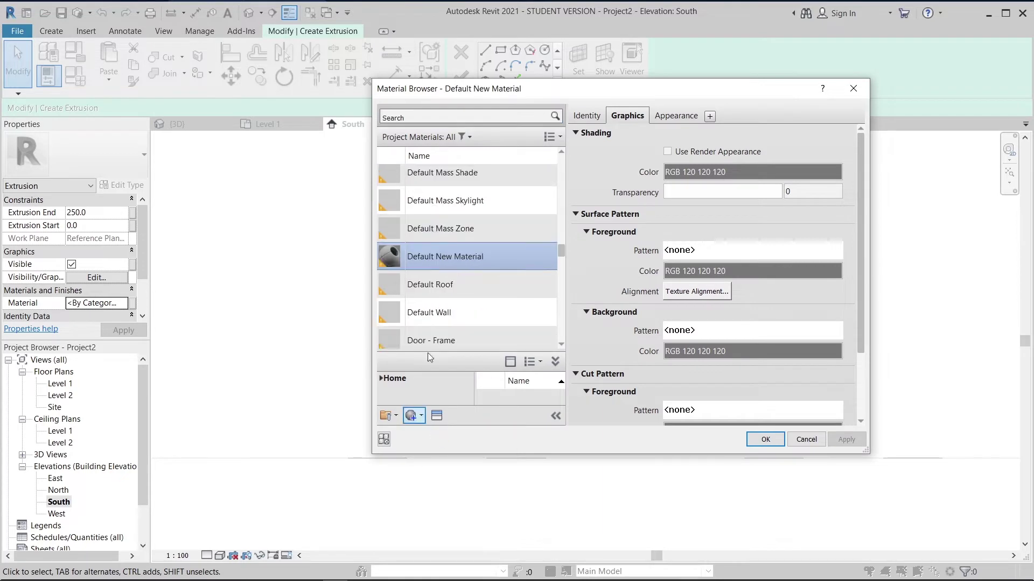
right_click(450, 248)
left_click(470, 285)
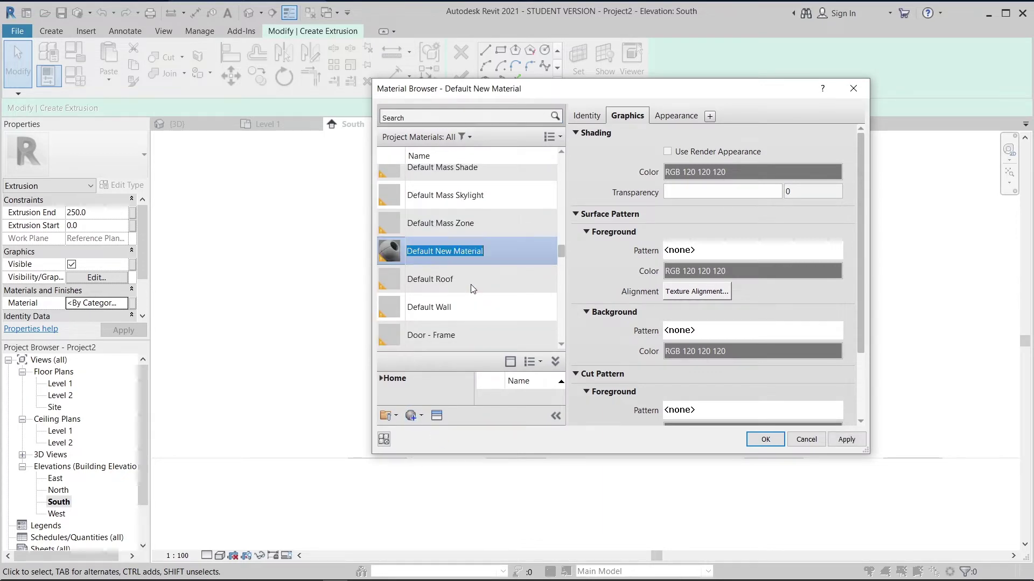
type("Orange")
key("Return")
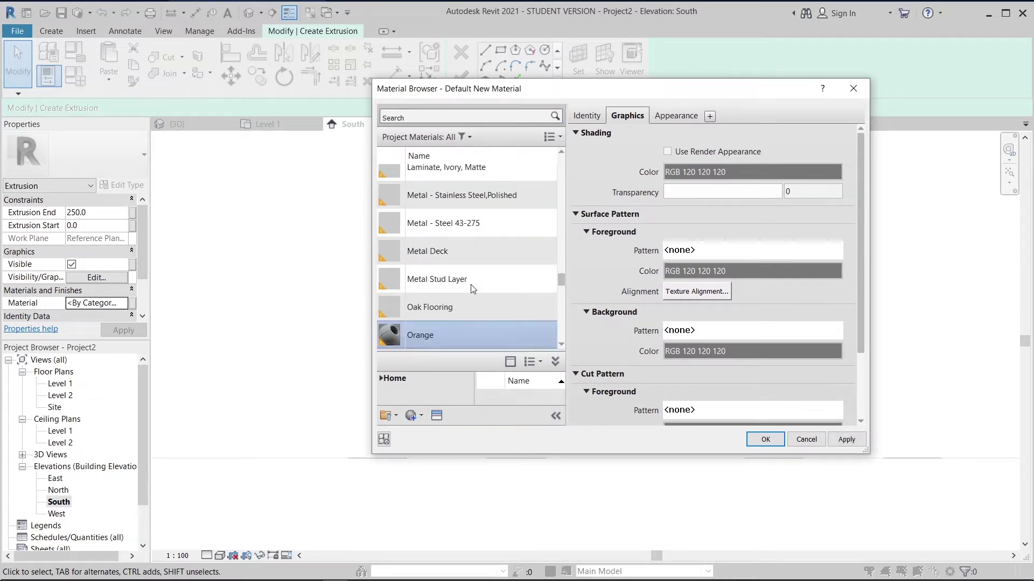
Give the new material the Orange wall paint appearance from the Appearance Library and finish the lining extrusion with it
left_click(437, 416)
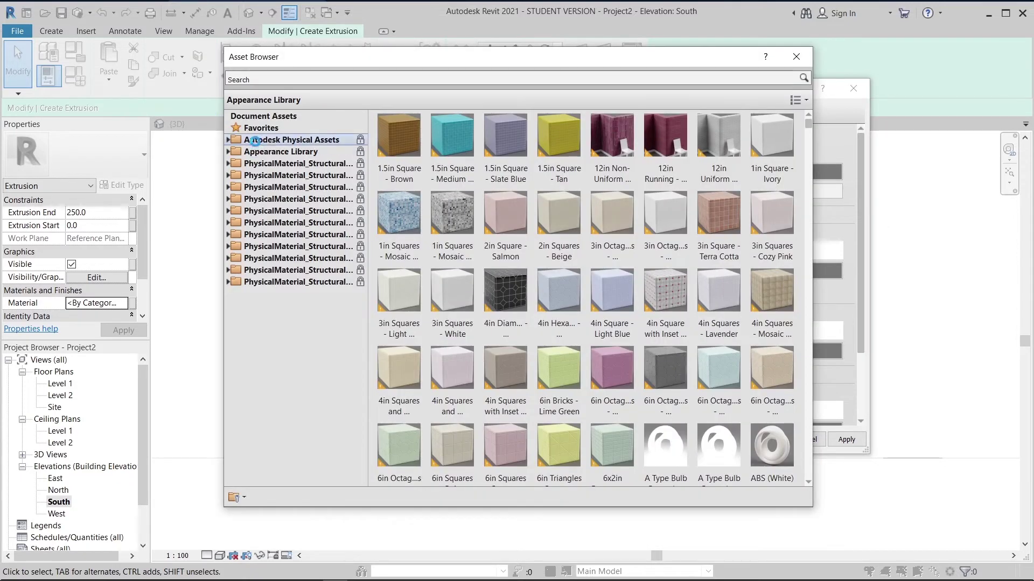
double_click(261, 152)
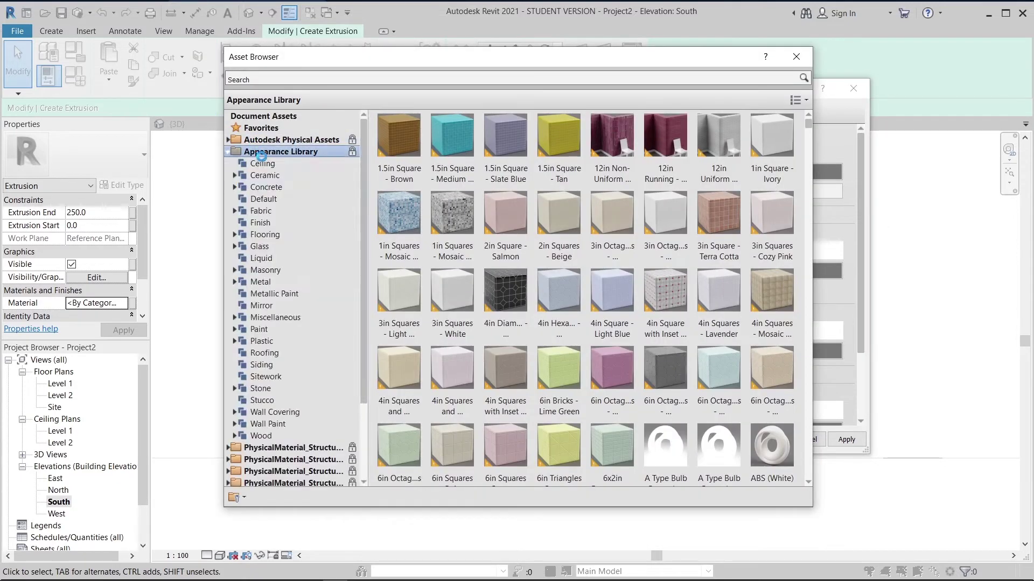
left_click(291, 434)
double_click(300, 426)
scroll(619, 366, "down", 6)
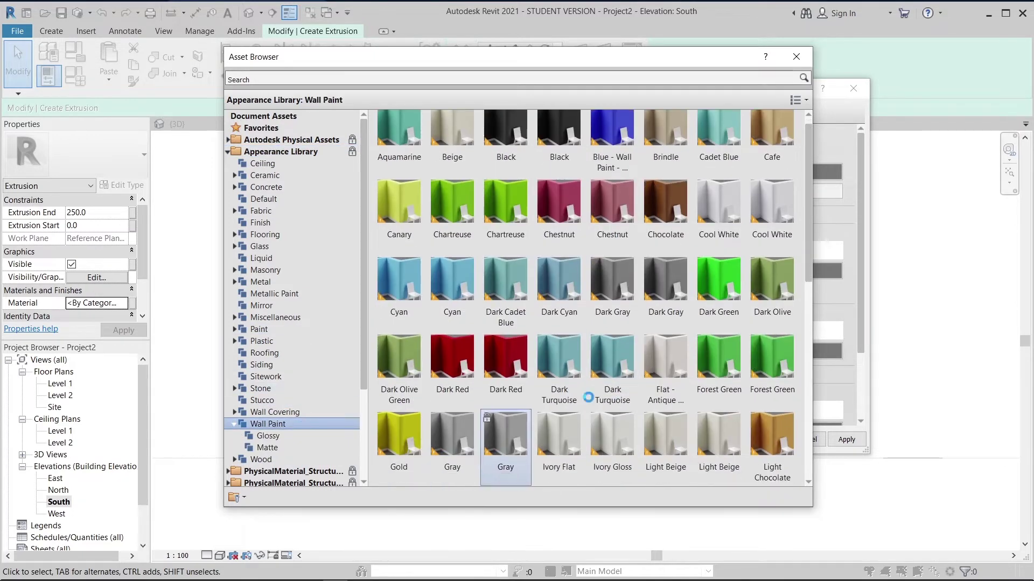
scroll(782, 394, "up", 1)
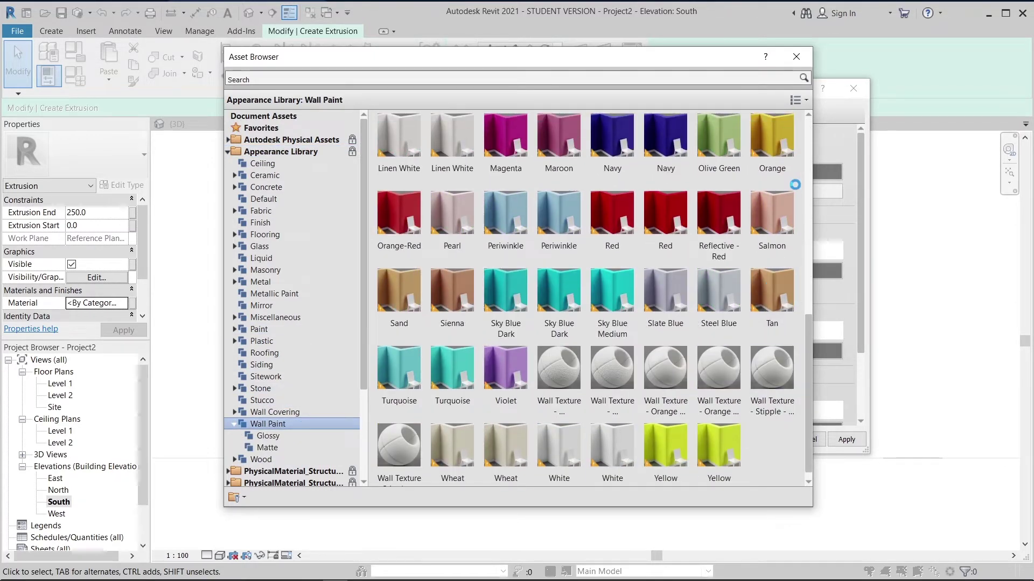
left_click(772, 180)
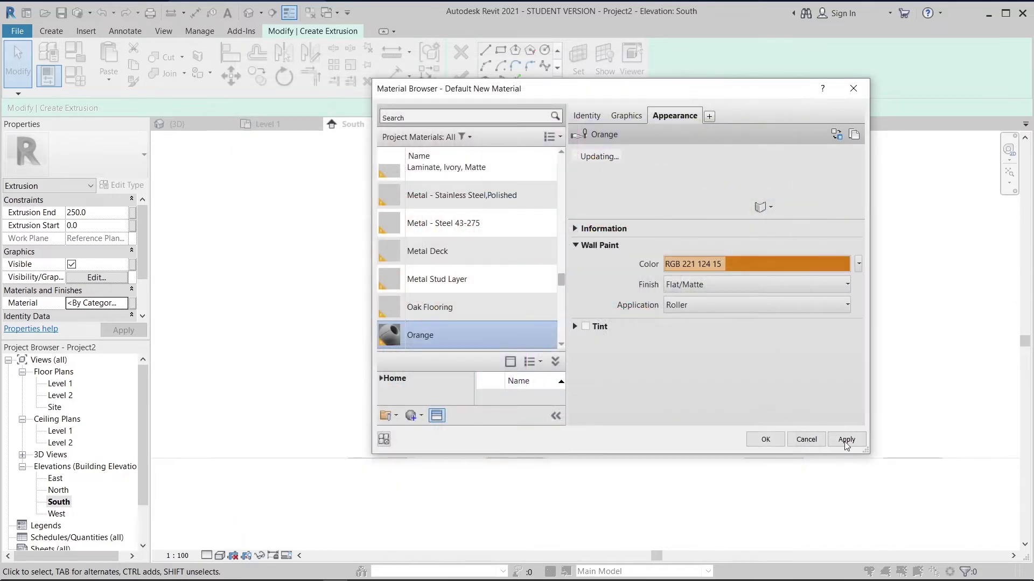
left_click(764, 440)
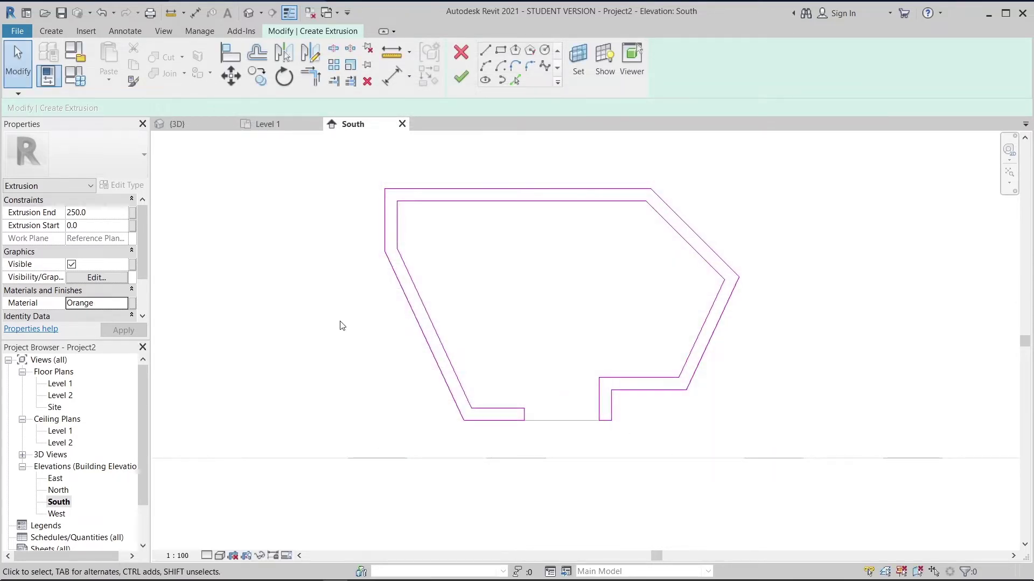
left_click(466, 83)
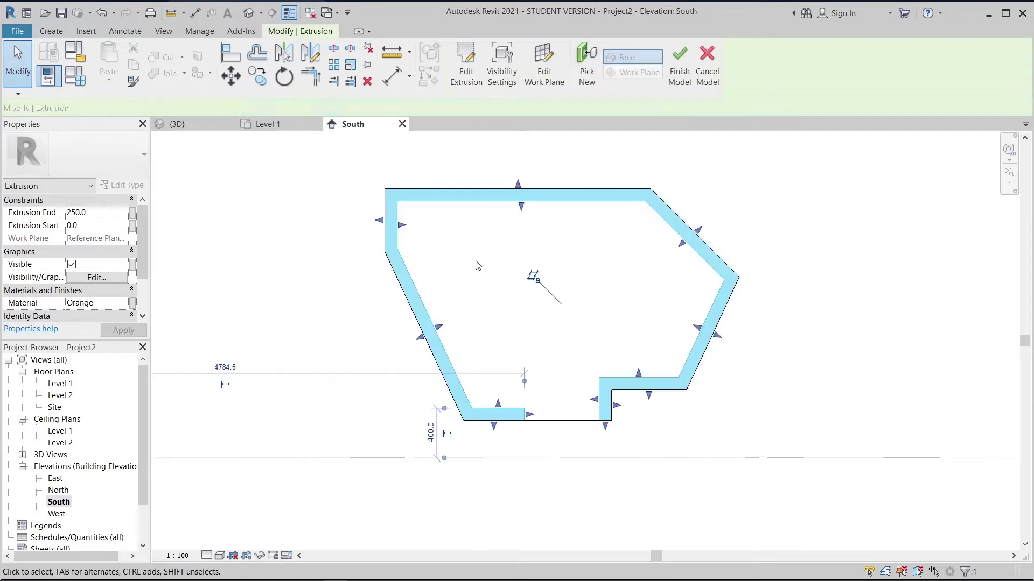
Start another extrusion using the named reference plane as its work plane
left_click(52, 33)
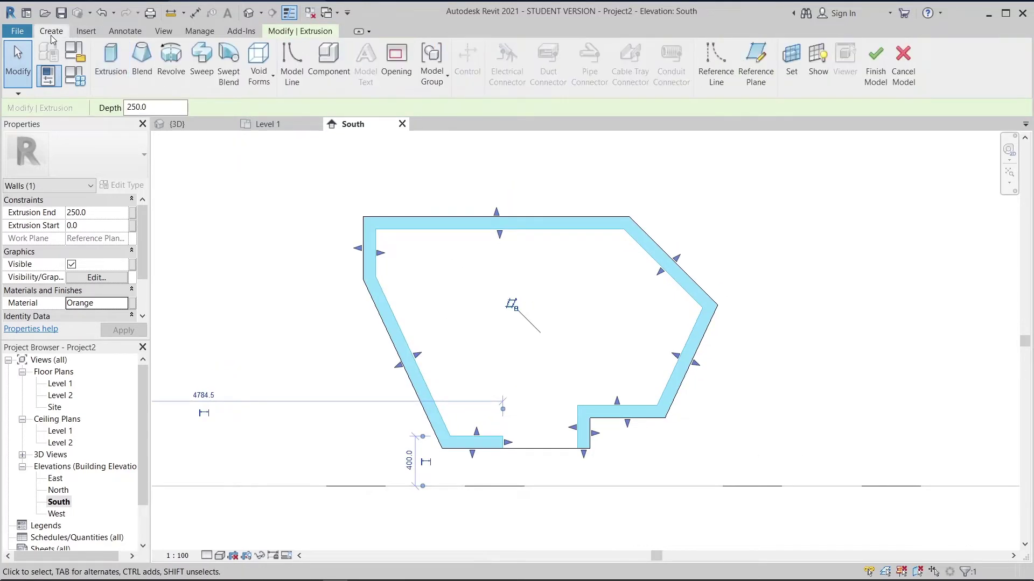
left_click(107, 72)
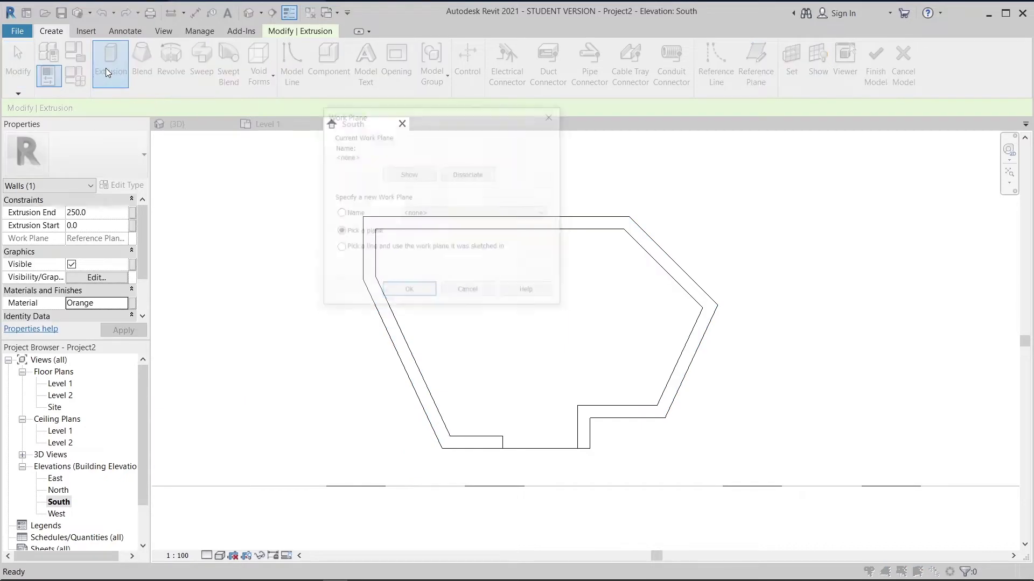
left_click(347, 214)
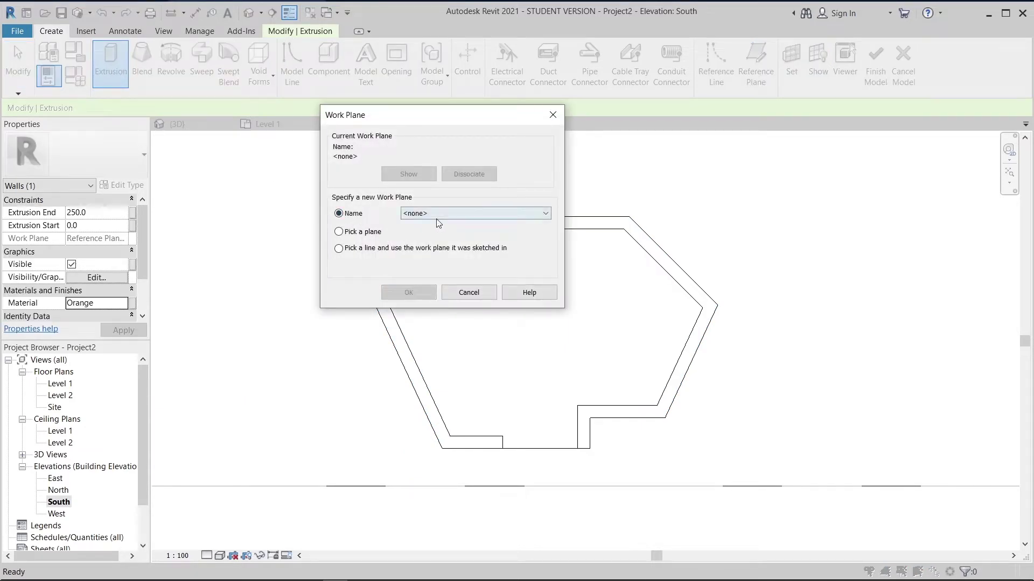
left_click(473, 214)
left_click(437, 245)
left_click(423, 293)
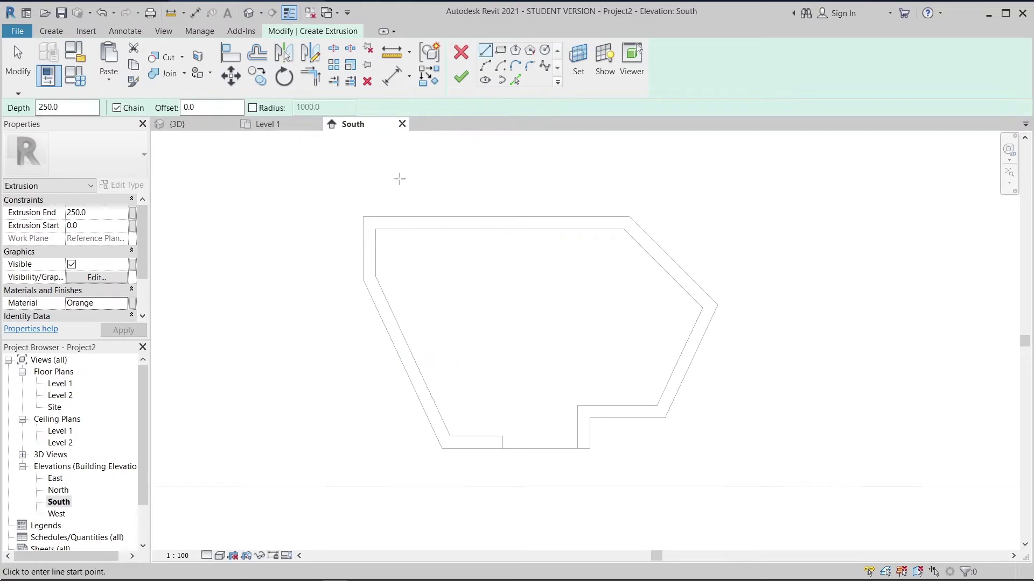
Sketch the second layer's inner outline by picking the first lining's inner edges with a 100 mm inward offset, from the lower-left base to the notch
left_click(515, 82)
scroll(532, 446, "up", 2)
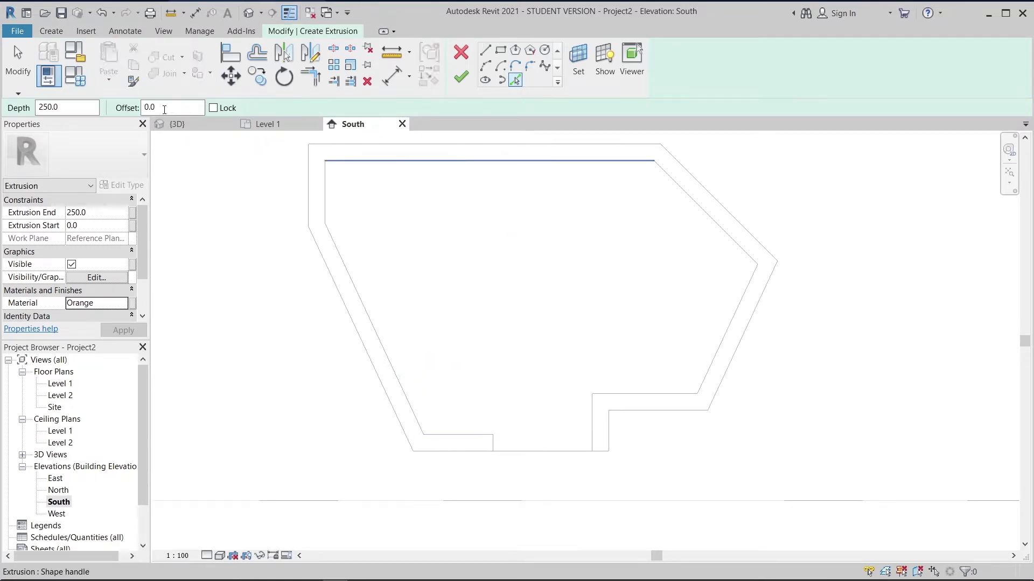
left_click_drag(165, 108, 127, 111)
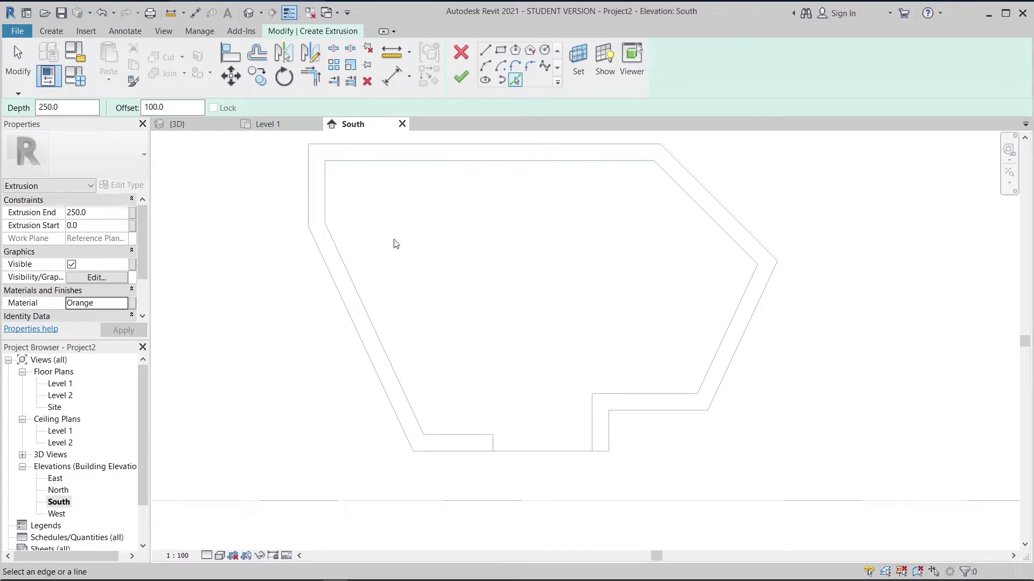
left_click(472, 434)
left_click(389, 358)
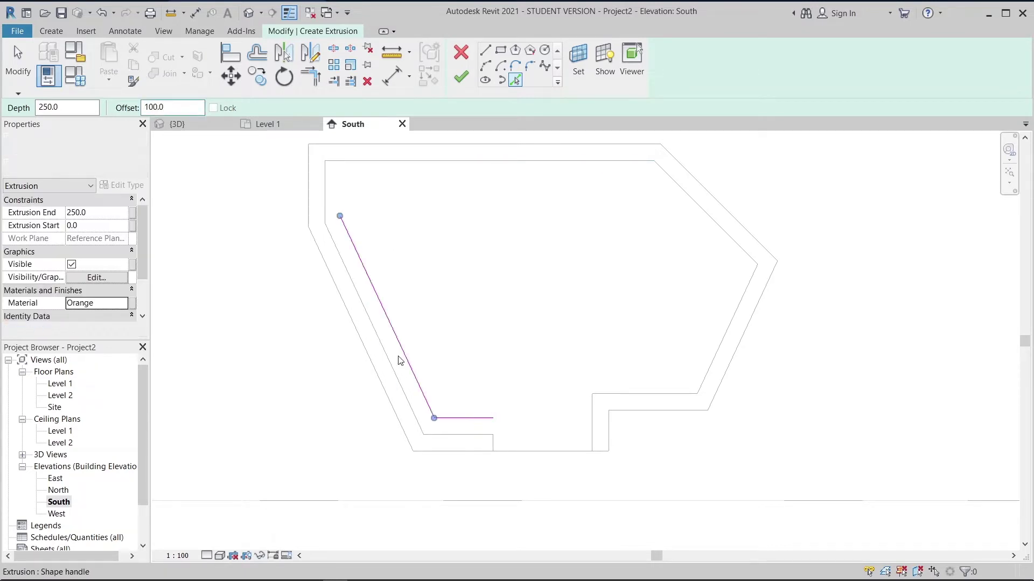
left_click(325, 192)
left_click(385, 163)
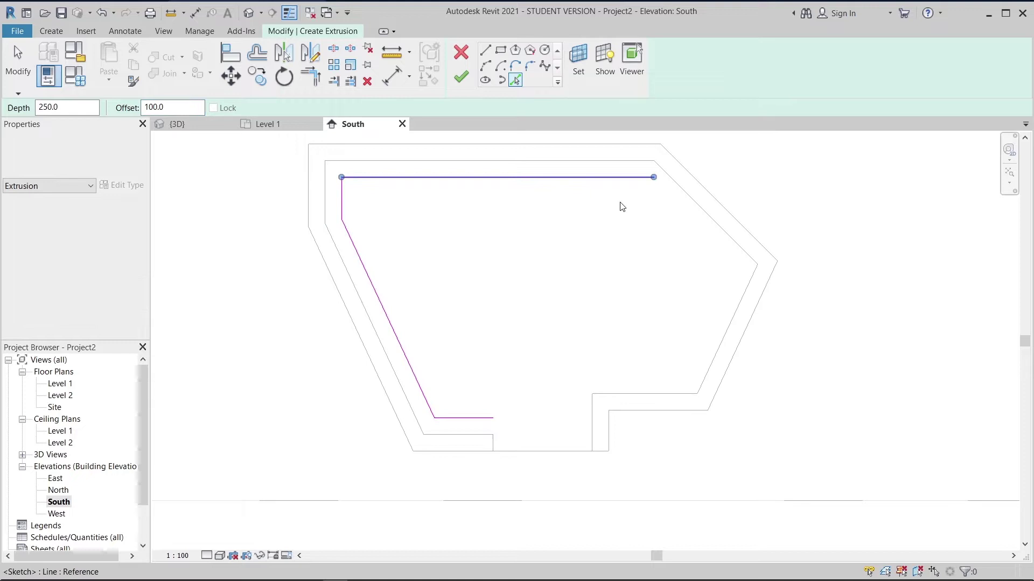
left_click(691, 198)
left_click(721, 323)
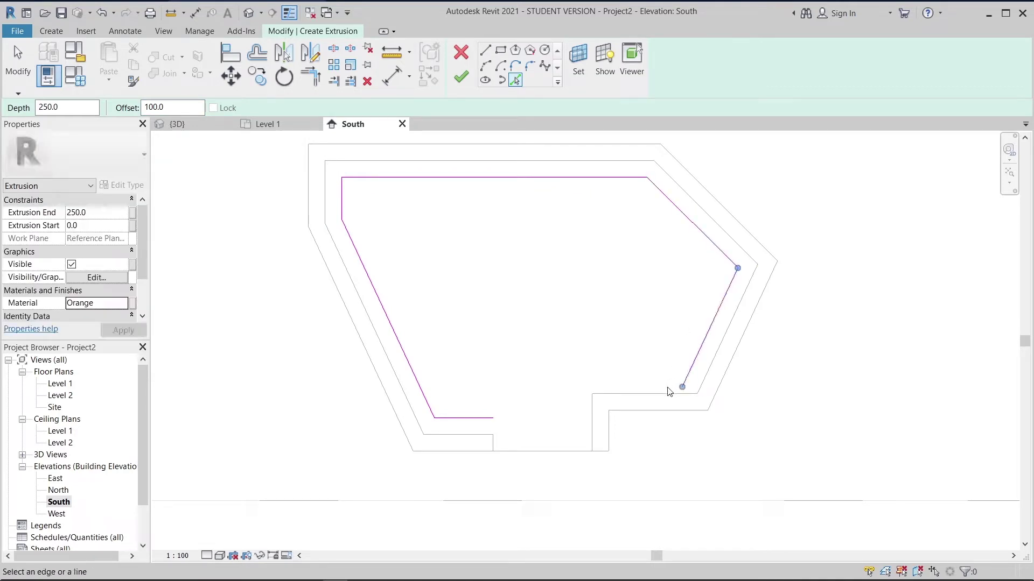
left_click(667, 393)
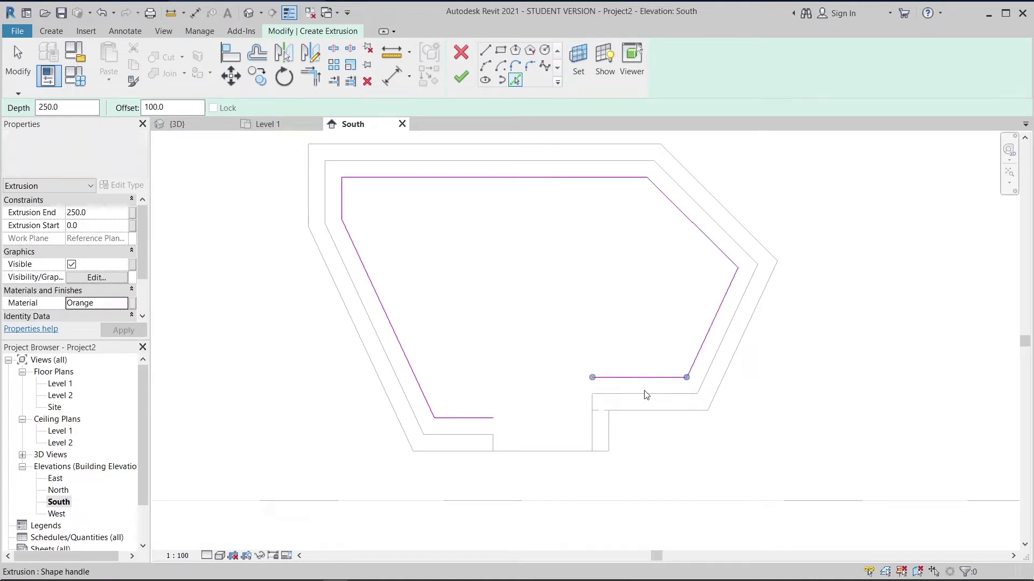
left_click(591, 425)
Trace the second layer's outer outline with zero offset along all inner edges of the first lining
left_click(172, 107)
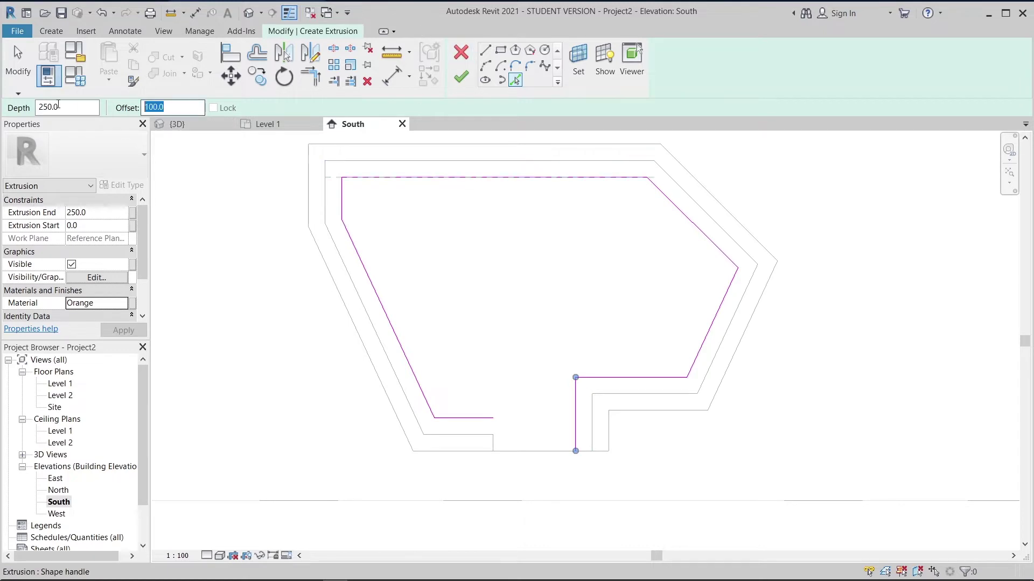
left_click(458, 433)
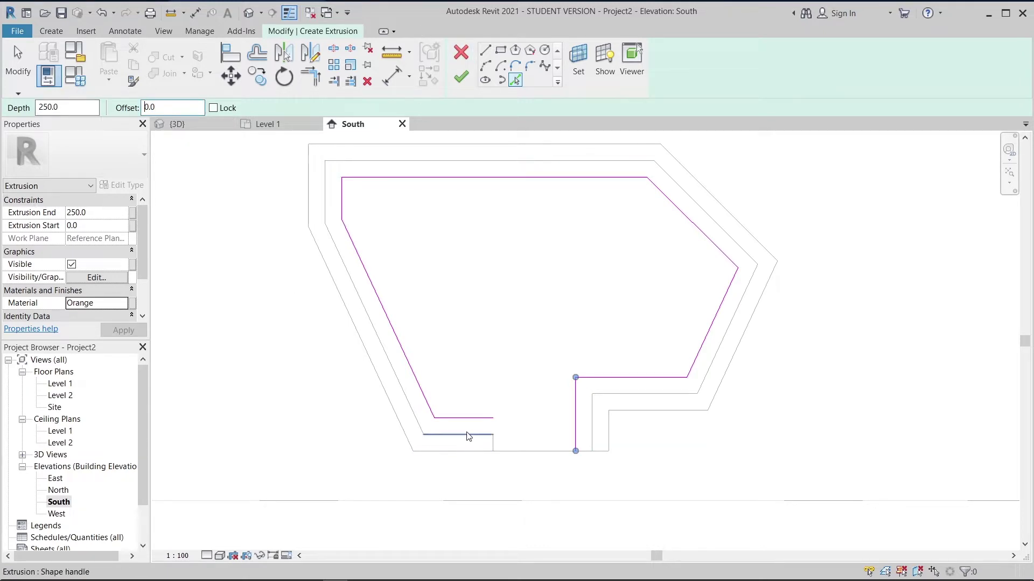
left_click(366, 313)
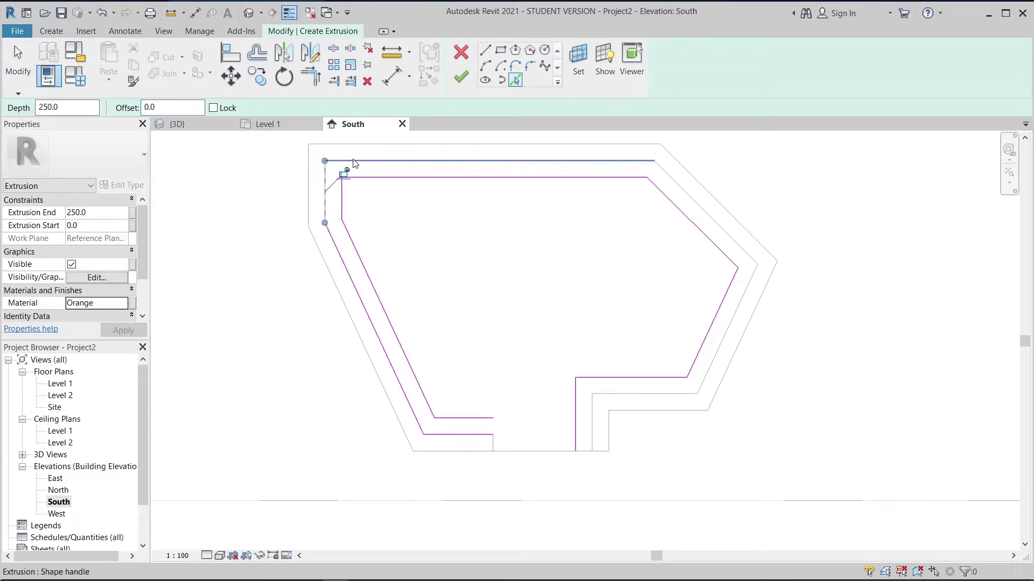
left_click(503, 168)
left_click(725, 333)
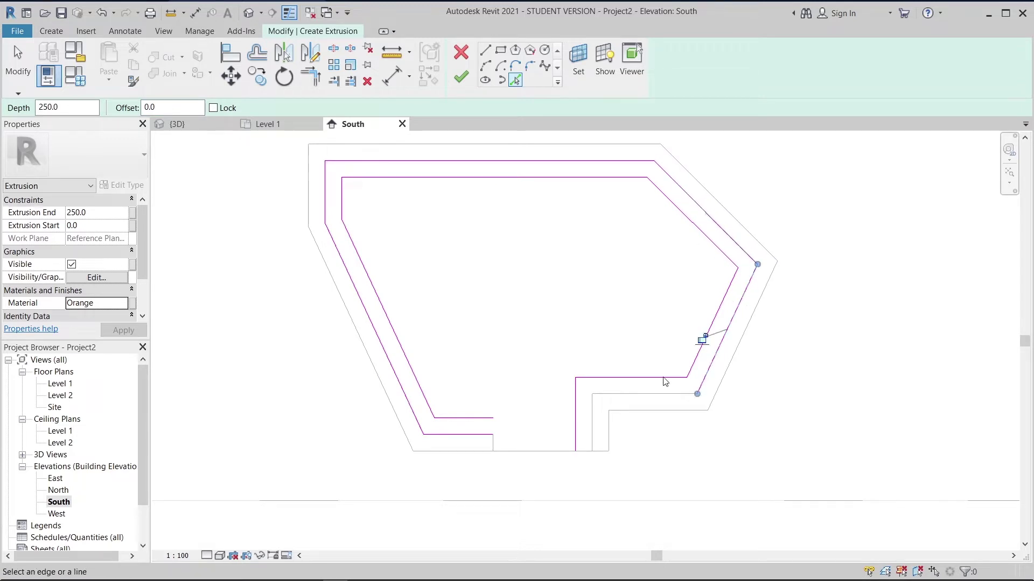
left_click(646, 394)
Close both open ends of the second layer's profile with short straight lines at the notch base and the lower-left leg
left_click(485, 50)
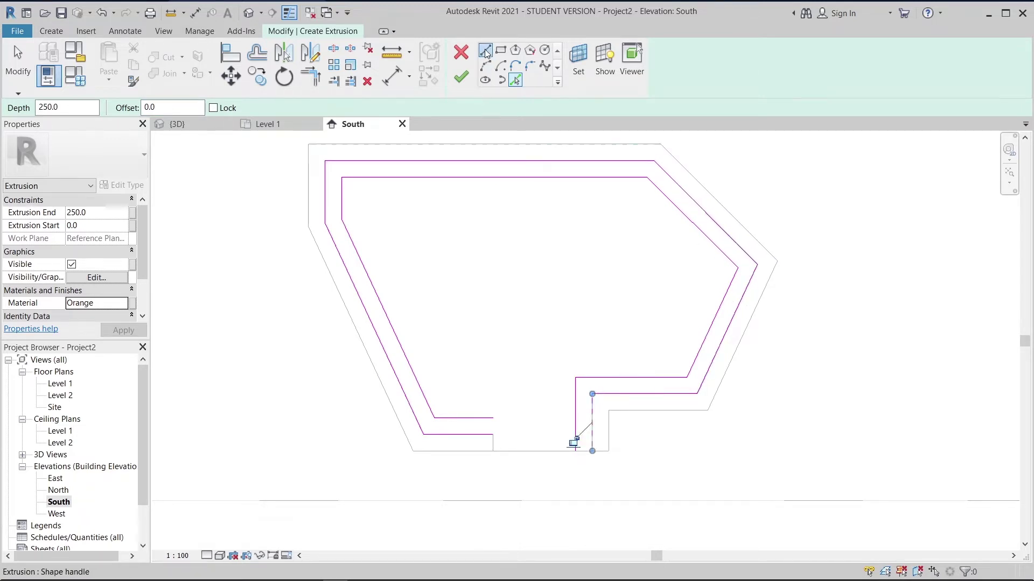
left_click(574, 451)
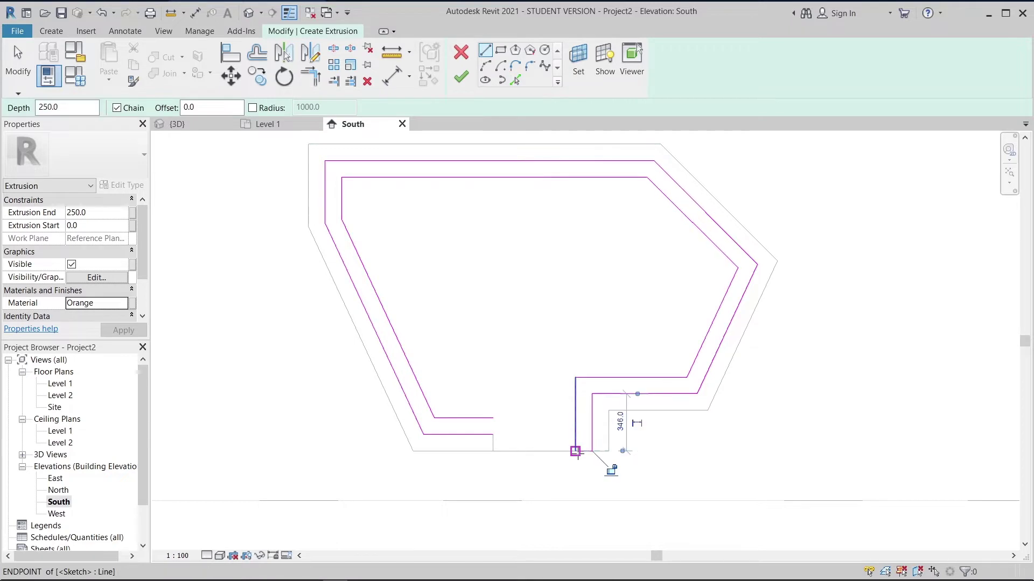
key("Escape")
left_click(492, 433)
left_click(492, 418)
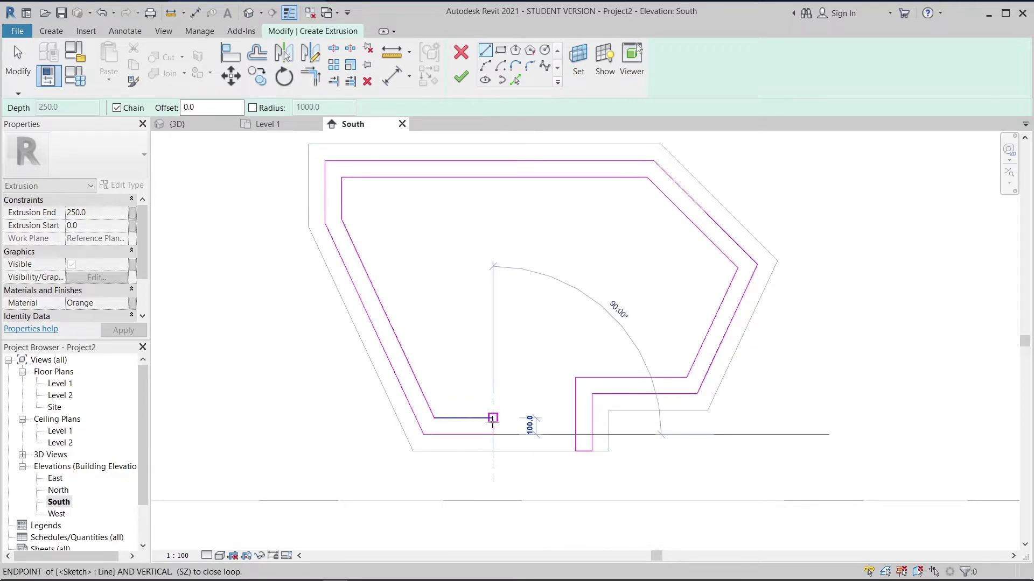
Finish the second layer's sketch to create the inner extrusion with a depth of 250
key("Escape")
key("Escape")
scroll(500, 377, "up", 2)
scroll(491, 401, "down", 3)
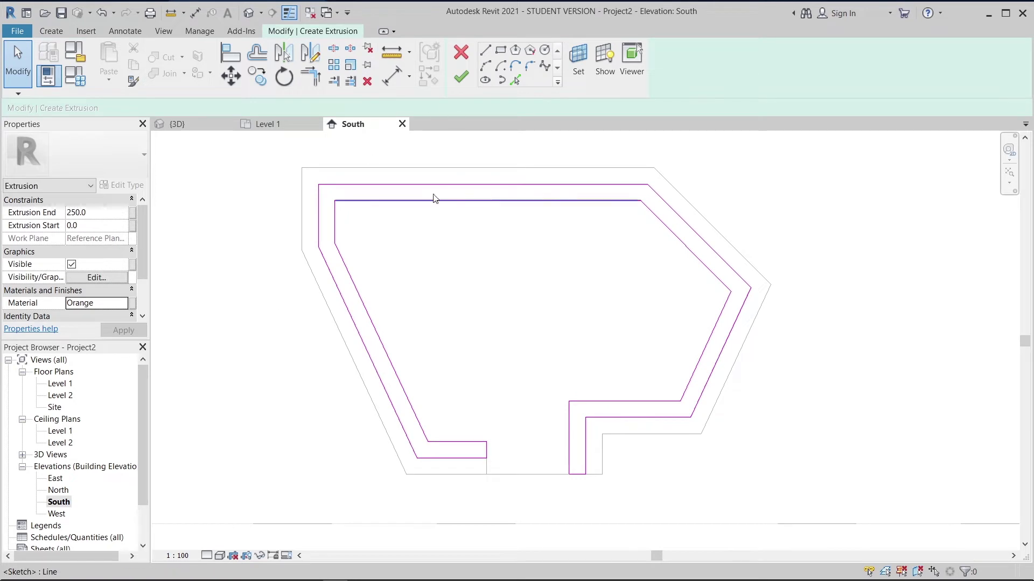
left_click(461, 77)
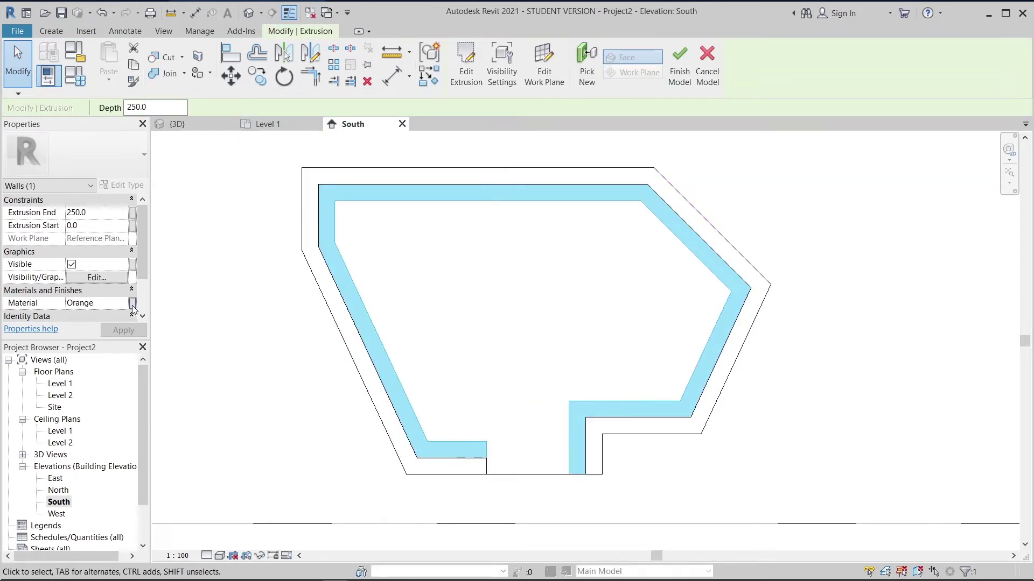
Create a family type parameter named Orange and associate it with the inner layer's material
left_click(132, 303)
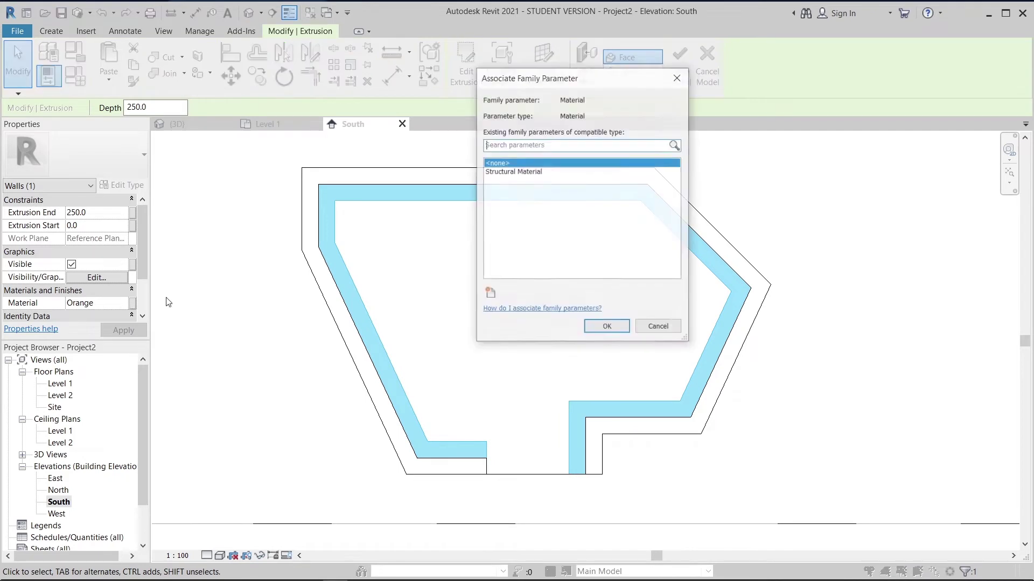
left_click(490, 294)
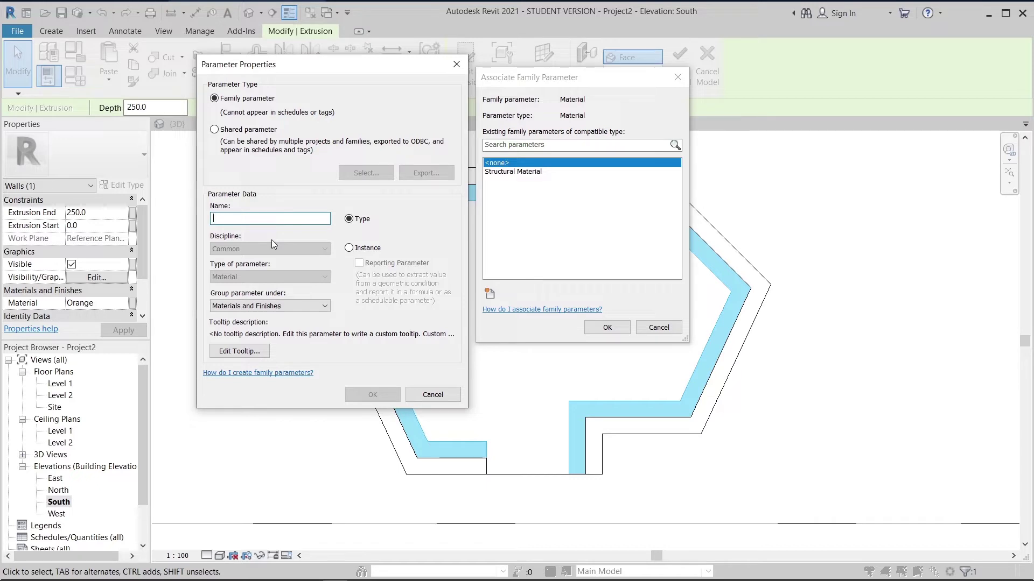
type("Orange")
key("Return")
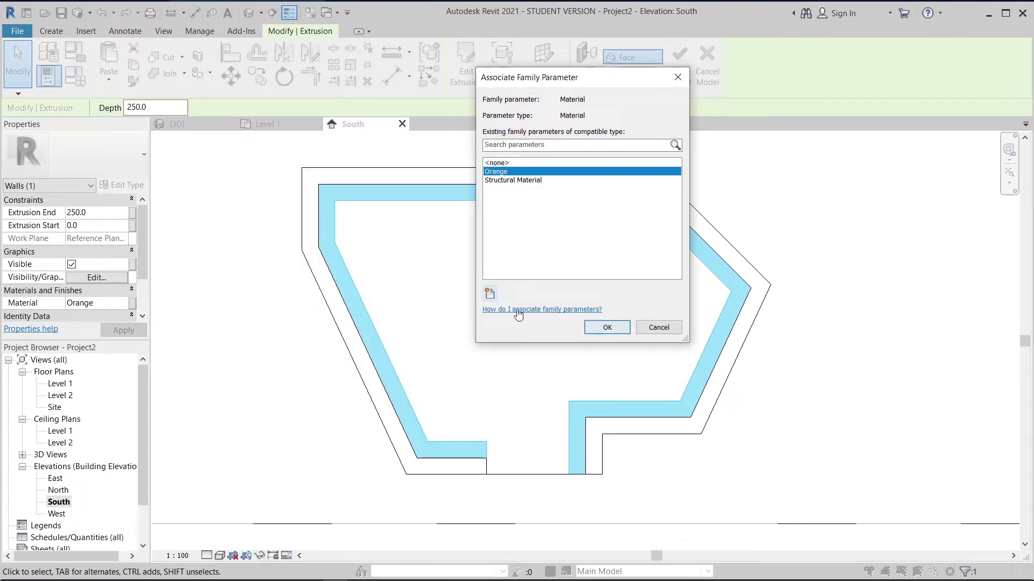
left_click(601, 329)
left_click(449, 279)
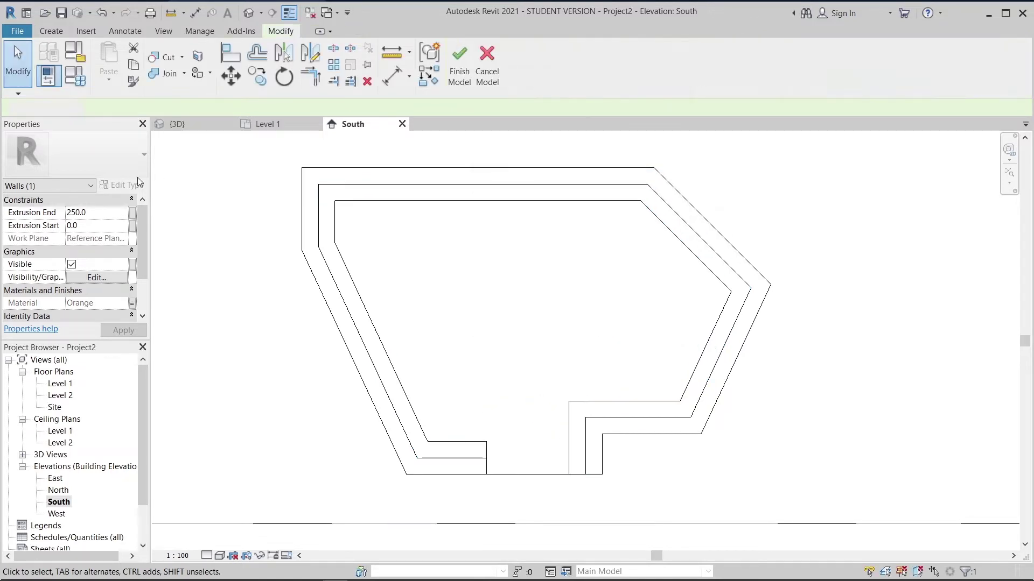
Associate the outer lining's material with the existing Orange family parameter
left_click(330, 173)
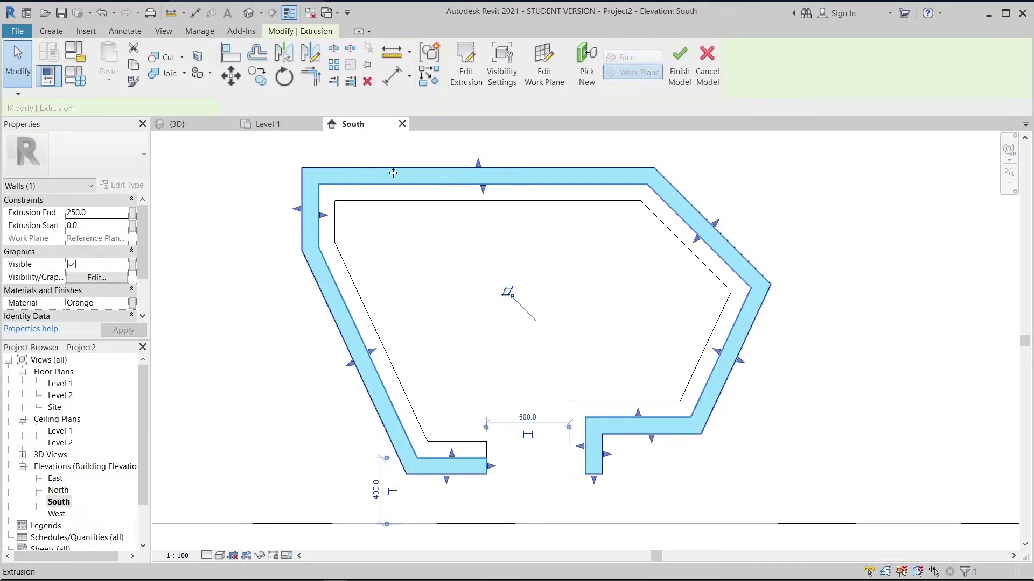
left_click(133, 303)
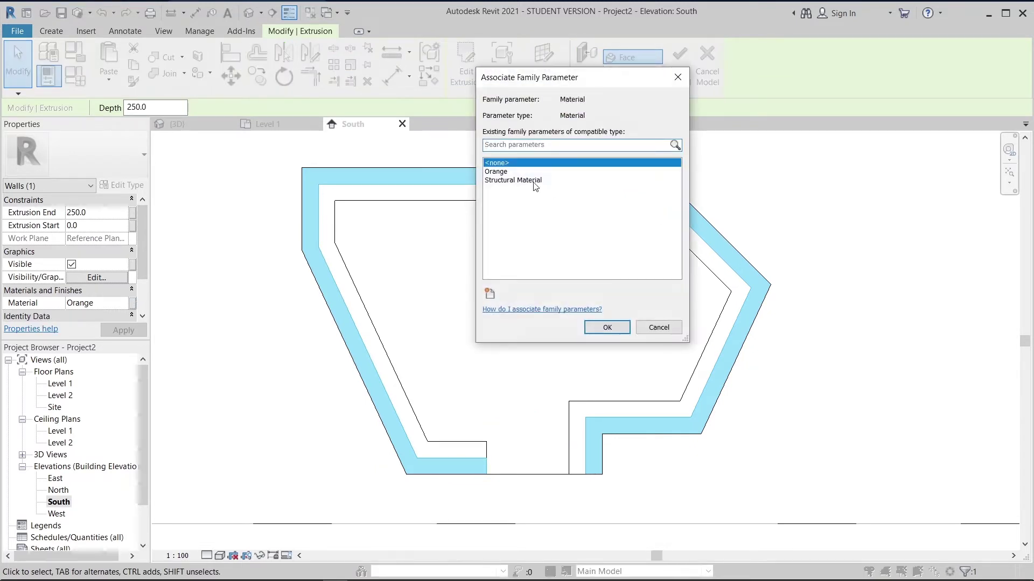
left_click(511, 172)
left_click(607, 328)
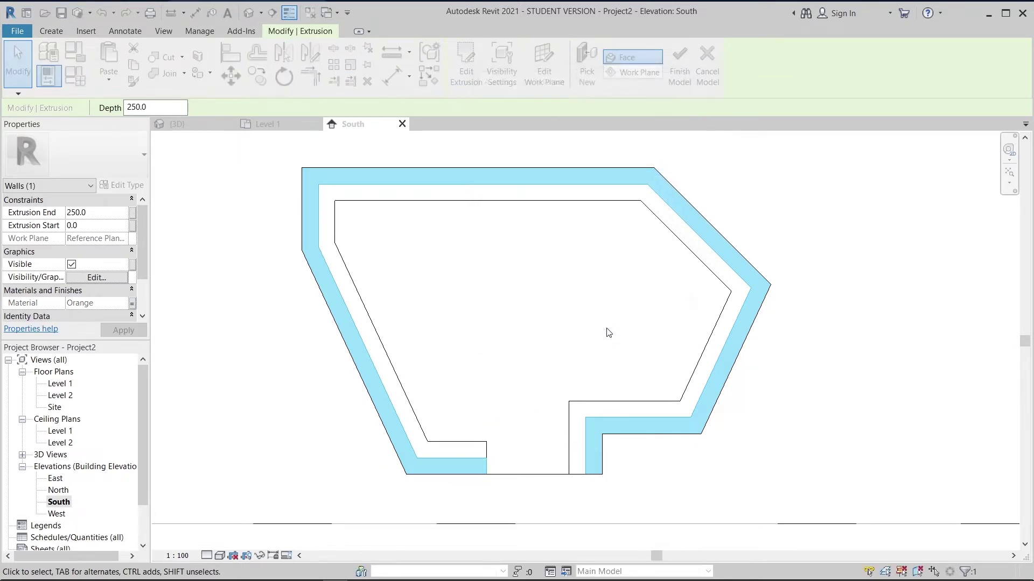
Create a family type parameter named Wood and associate it with the inner layer's material in place of Orange
double_click(395, 360)
left_click(392, 367)
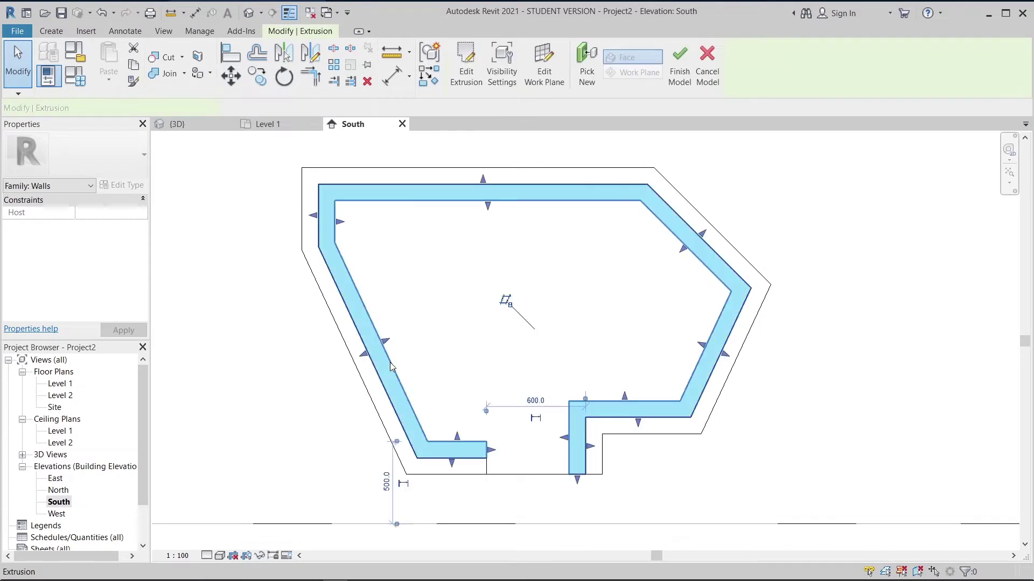
left_click(131, 304)
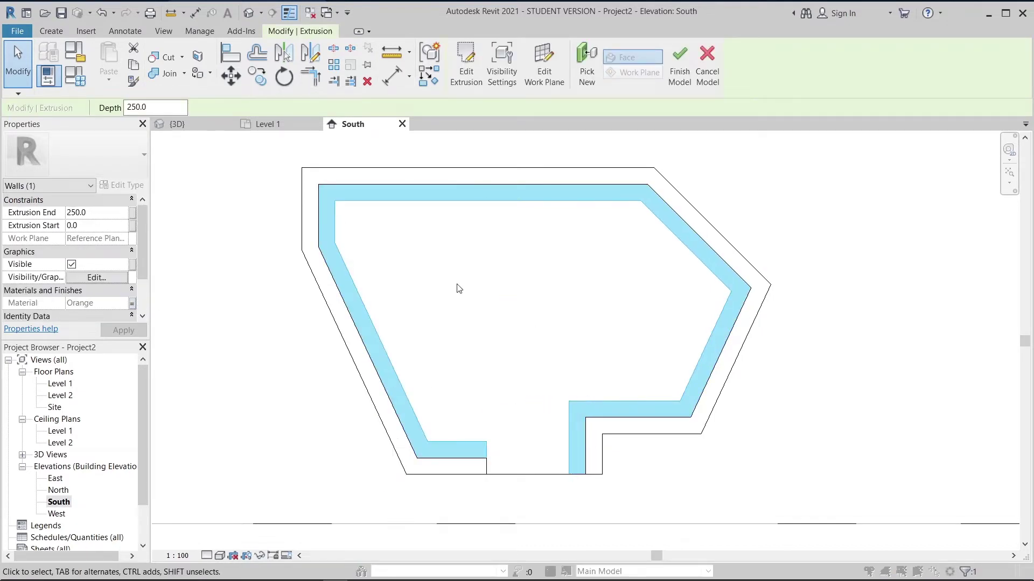
left_click(490, 294)
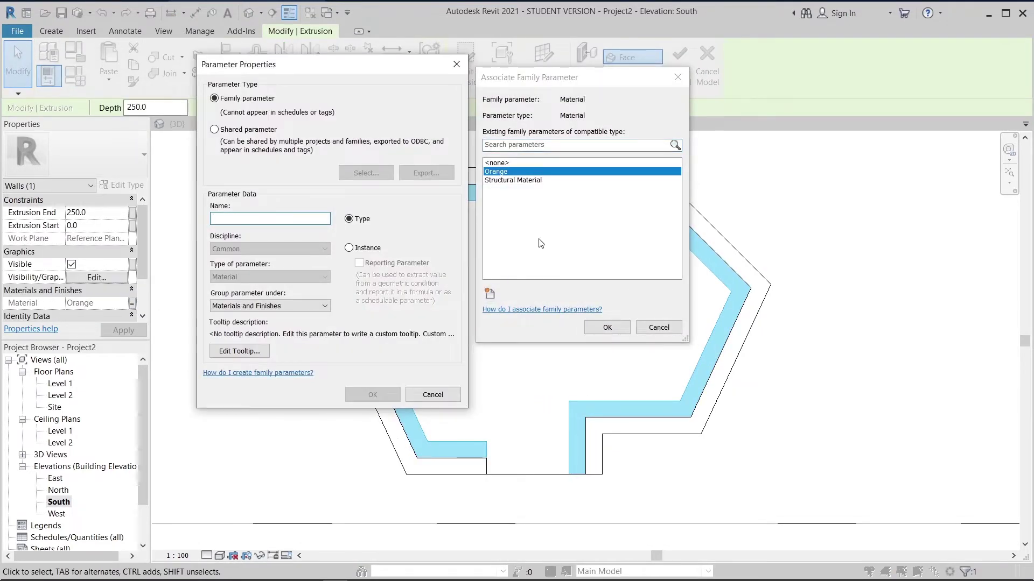
type("Wood")
key("Return")
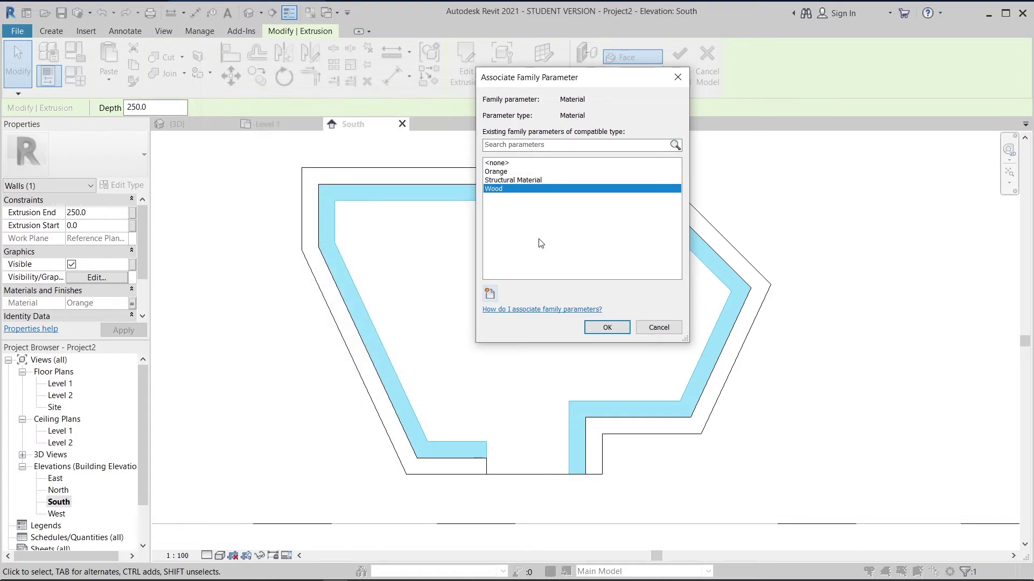
left_click(606, 327)
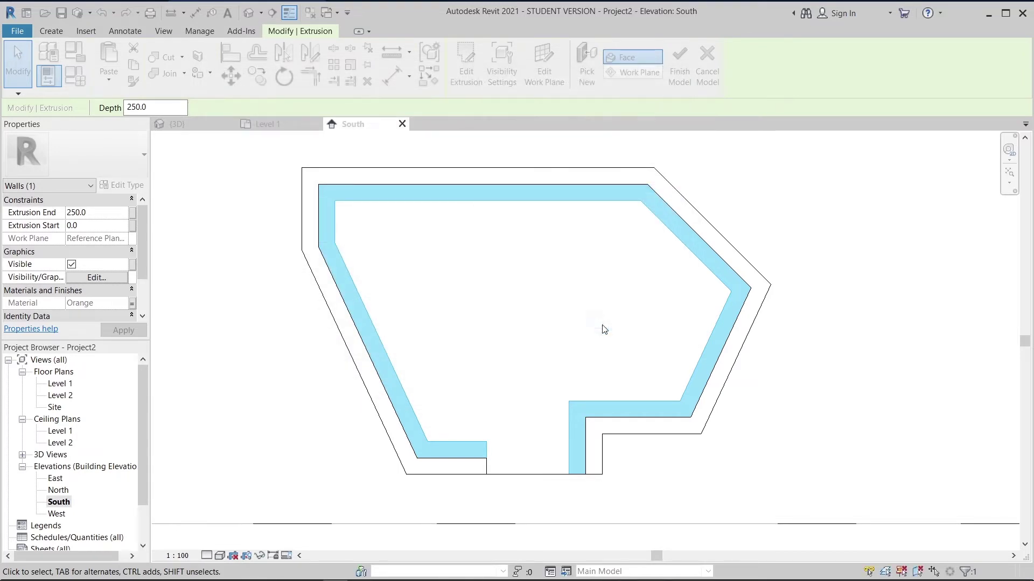
Edit the Wood parameter's value in the family types and create a new material named Wood for it
left_click(80, 81)
left_click_drag(207, 96, 204, 97)
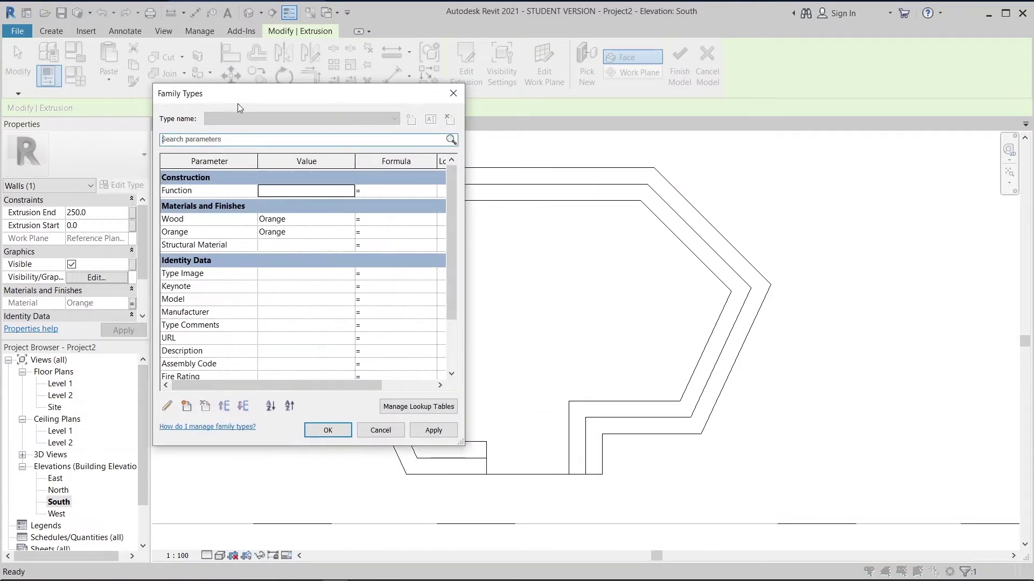
left_click(354, 223)
left_click(351, 220)
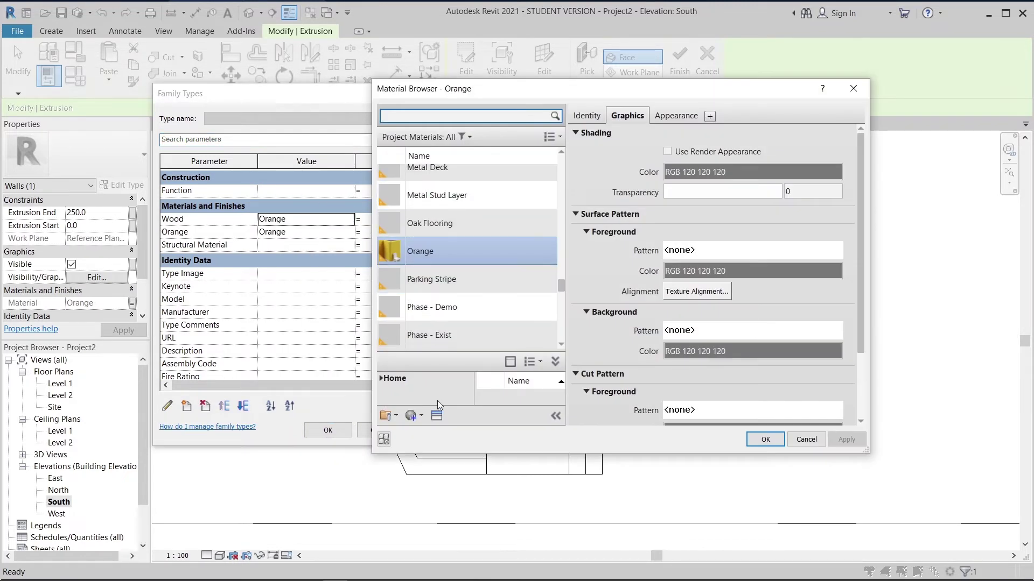
left_click(413, 415)
left_click(431, 435)
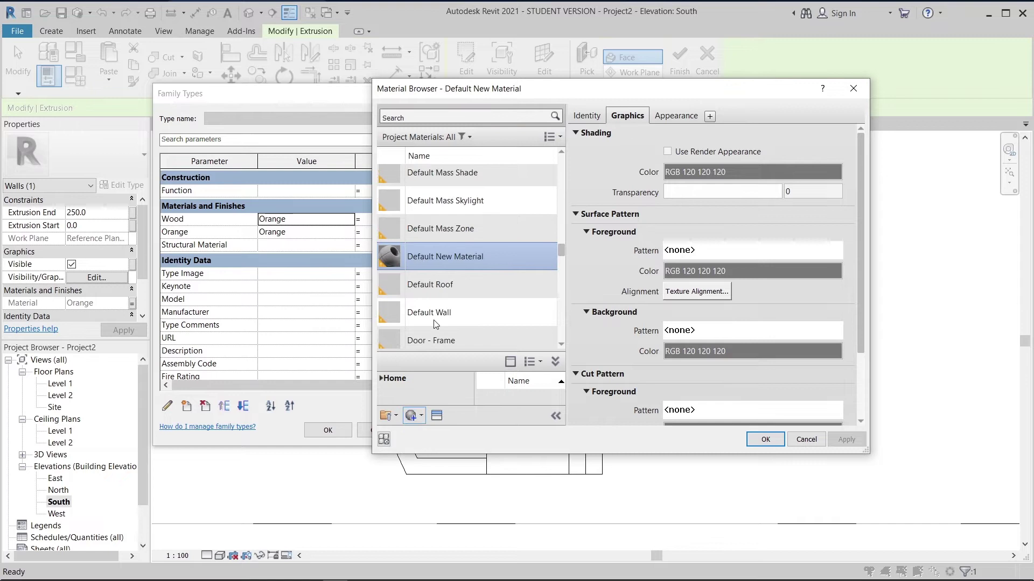
right_click(460, 253)
left_click(477, 291)
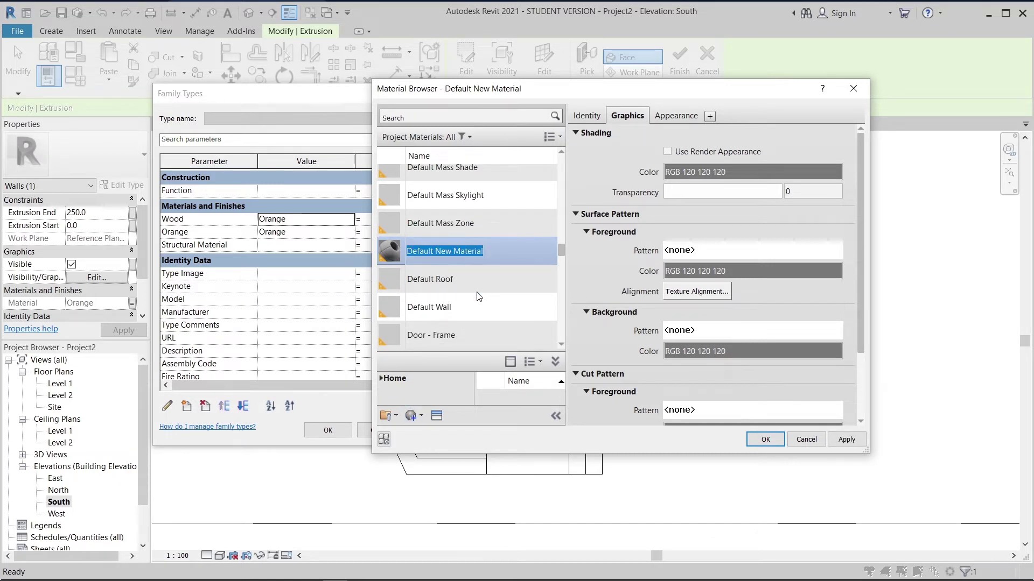
type("Wood")
key("Return")
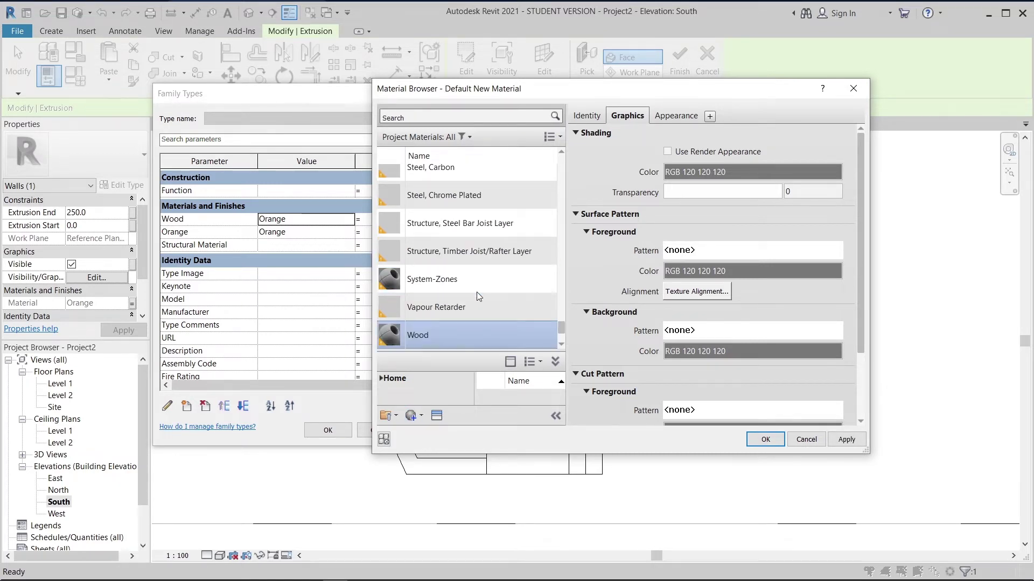
Give the Wood material the Oak appearance from the Wood category of the Appearance Library
left_click(436, 415)
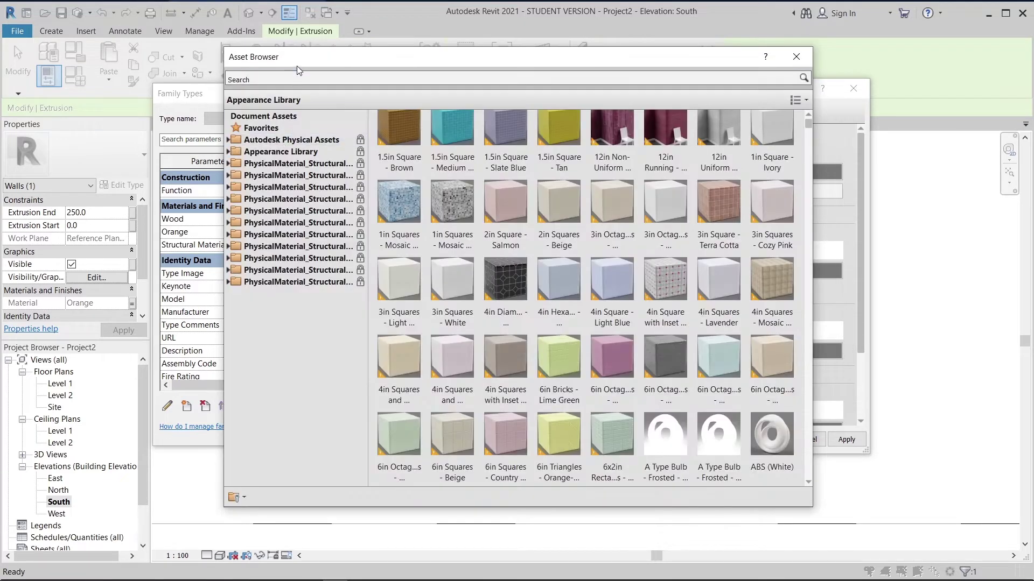
left_click(281, 152)
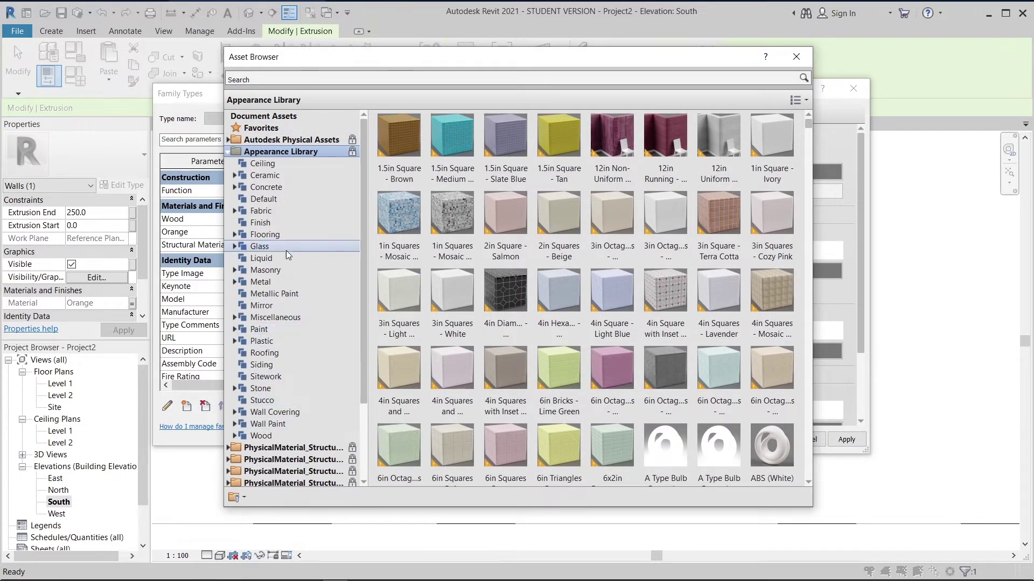
double_click(284, 432)
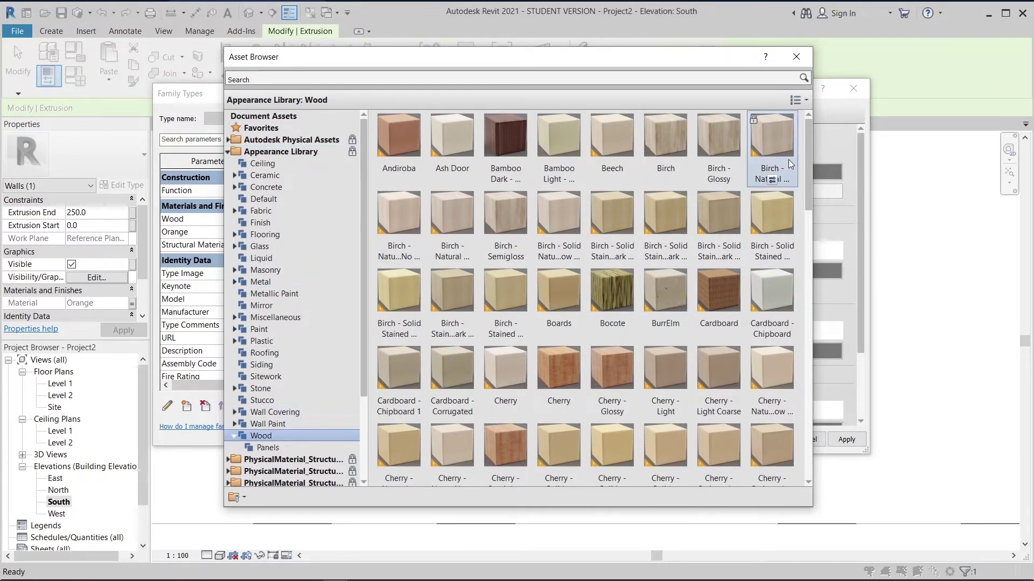
left_click_drag(809, 153, 799, 260)
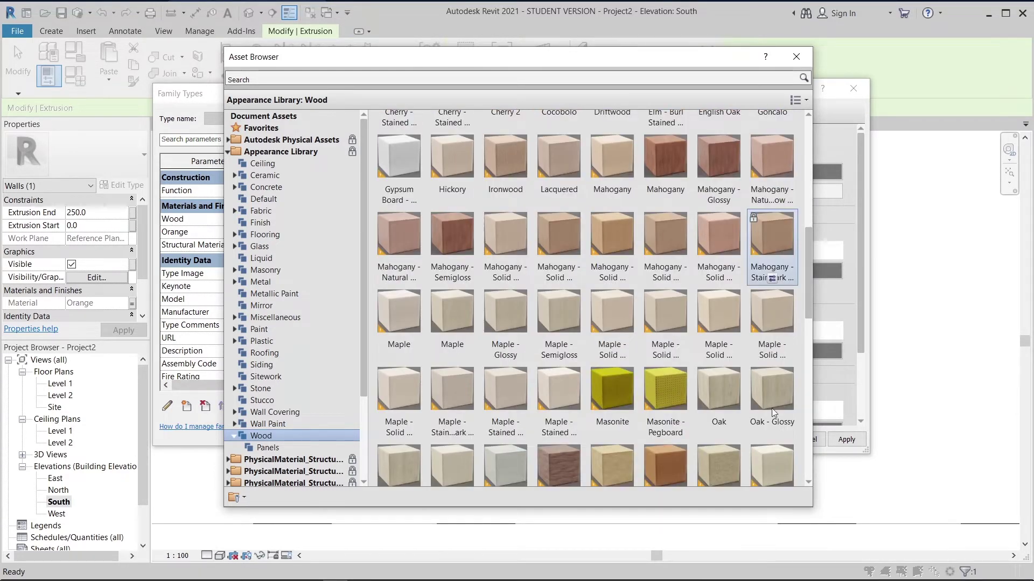
mouse_move(754, 433)
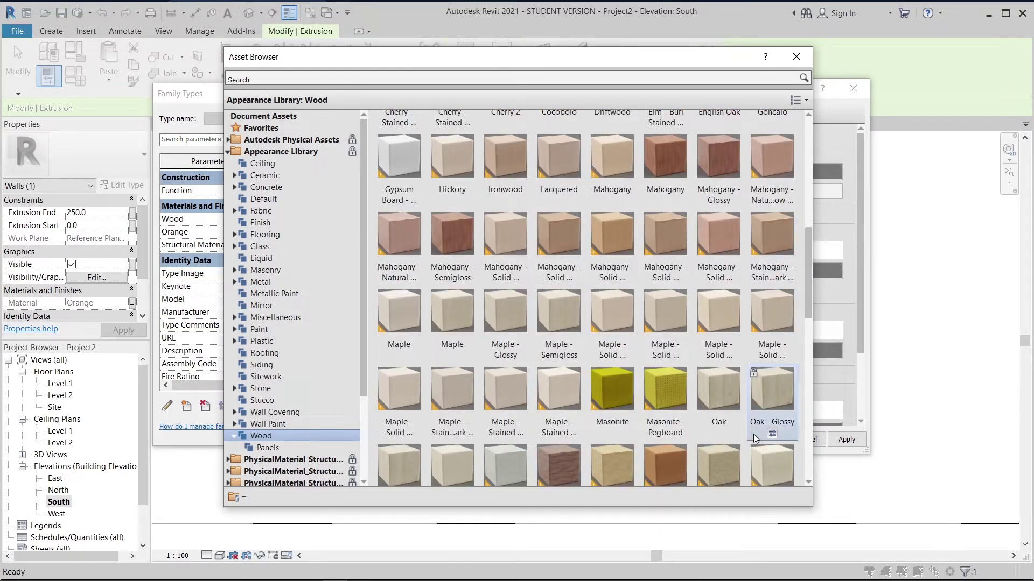
left_click(719, 434)
left_click(796, 56)
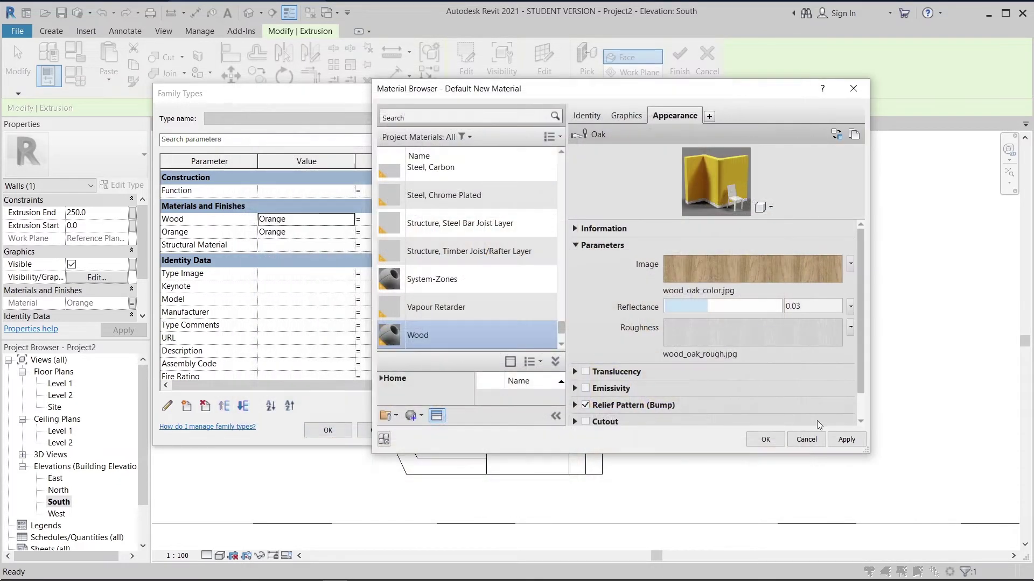
Apply the Wood material as the Wood parameter's value, accept the family types and check the inner layer's material
left_click(844, 440)
left_click(760, 440)
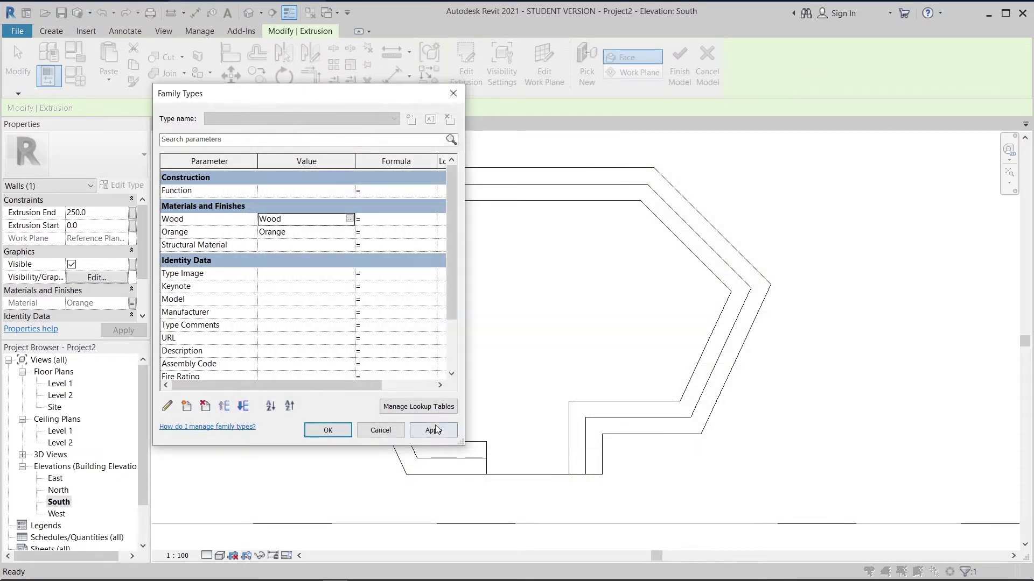
left_click(341, 432)
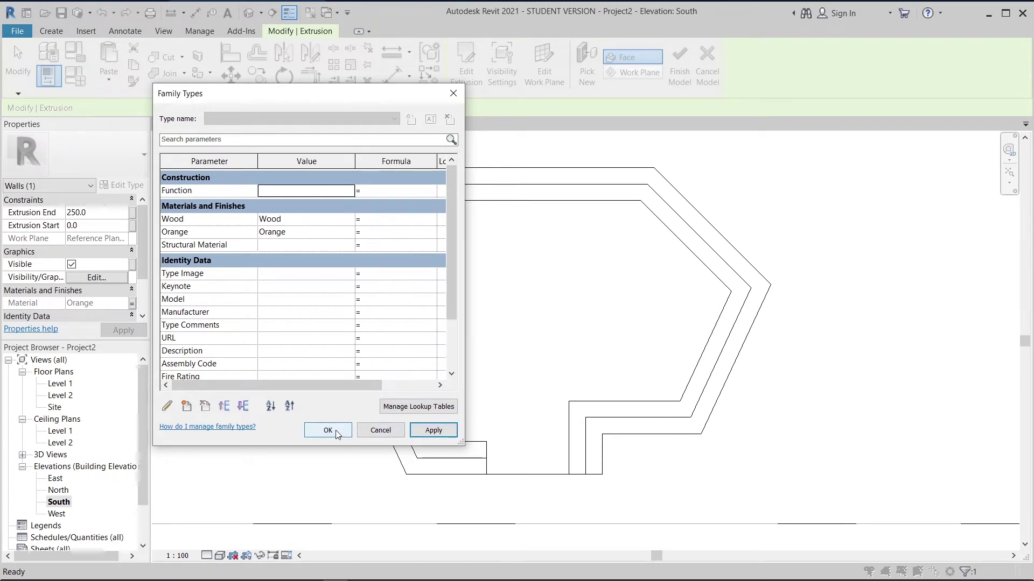
scroll(409, 355, "down", 3)
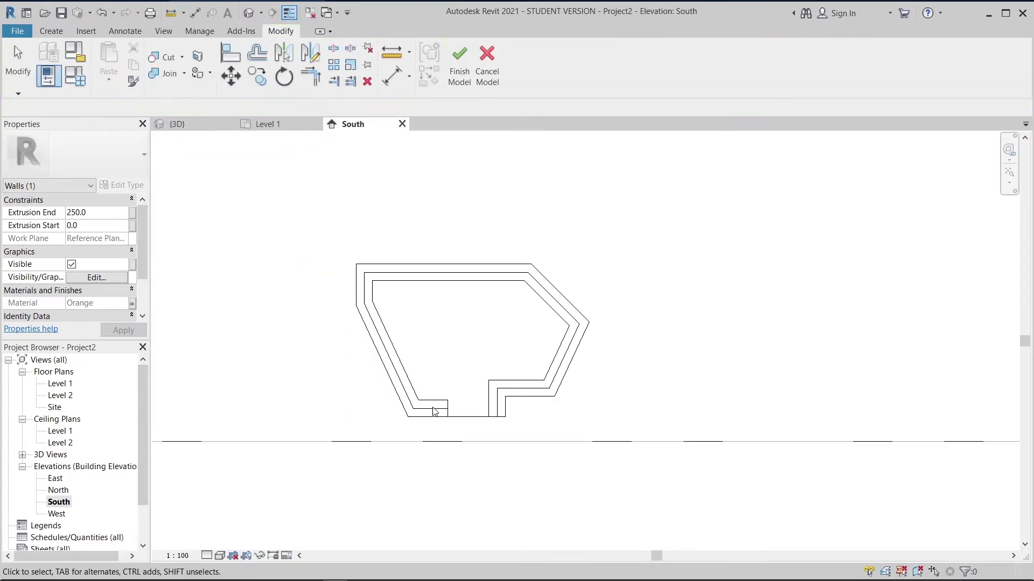
left_click(400, 286)
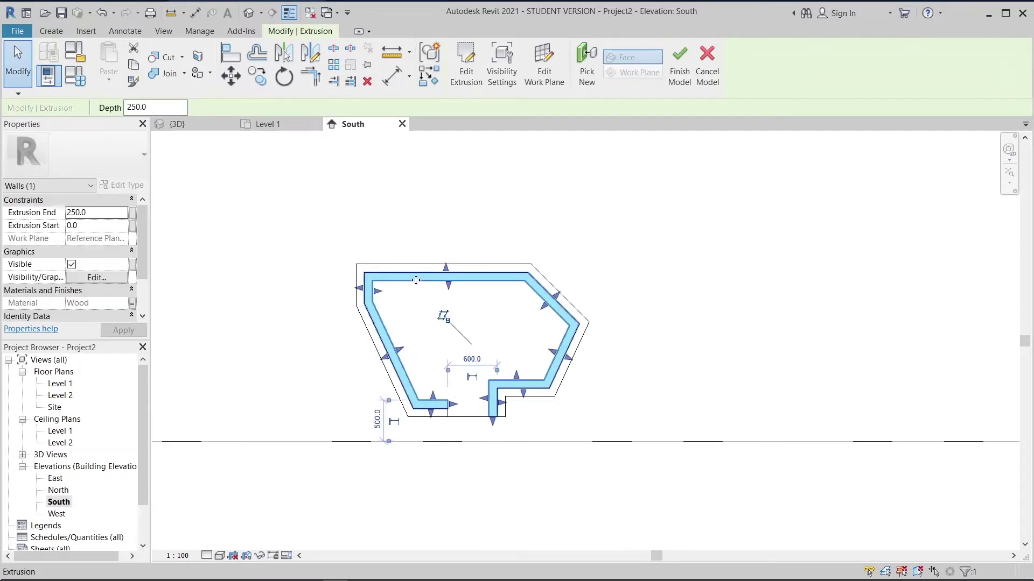
left_click(438, 210)
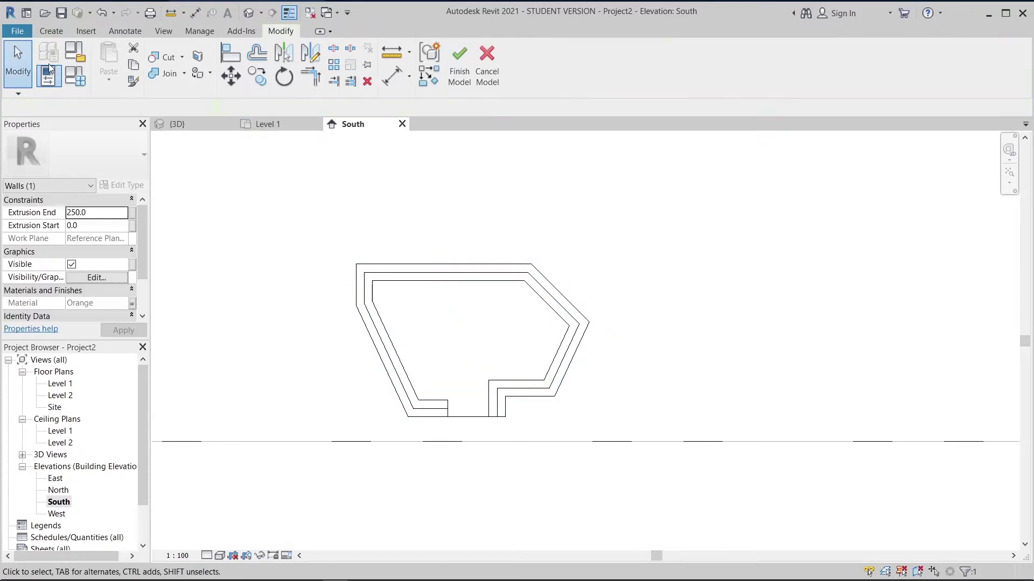
Start a void extrusion with Reference Plane : 1 as its work plane
left_click(54, 31)
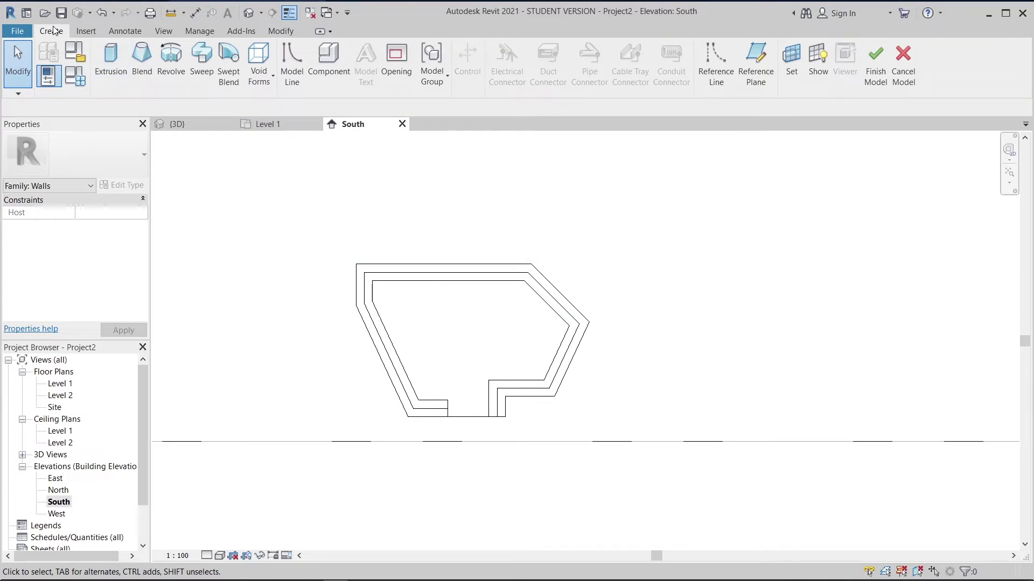
left_click(268, 81)
left_click(254, 104)
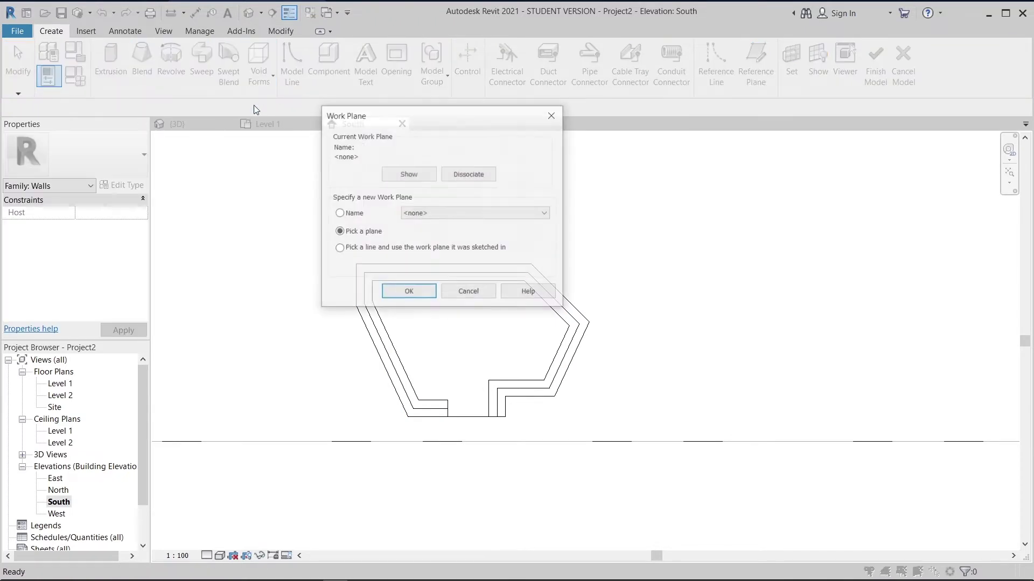
left_click(352, 213)
left_click(425, 215)
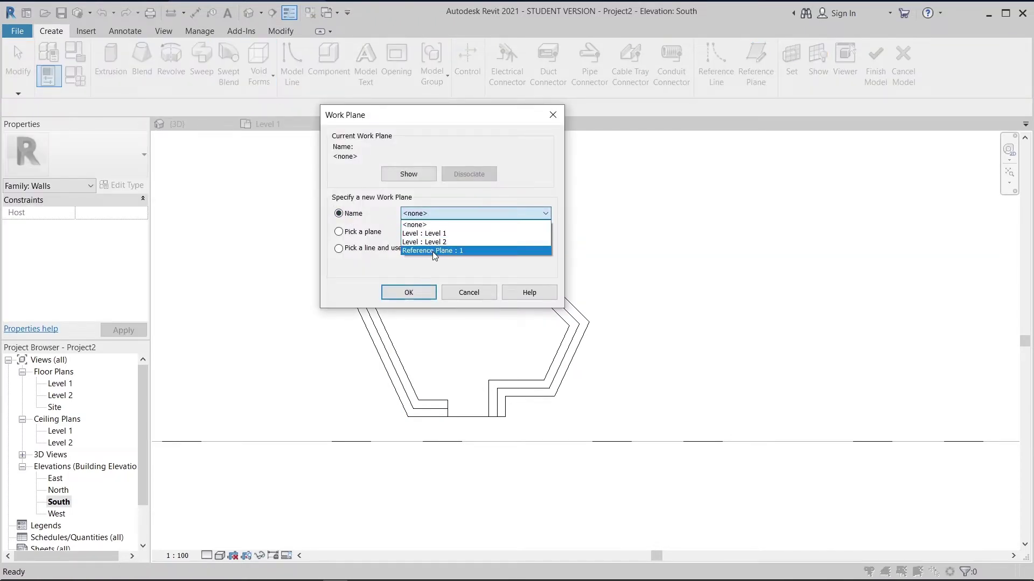
left_click(432, 250)
left_click(409, 292)
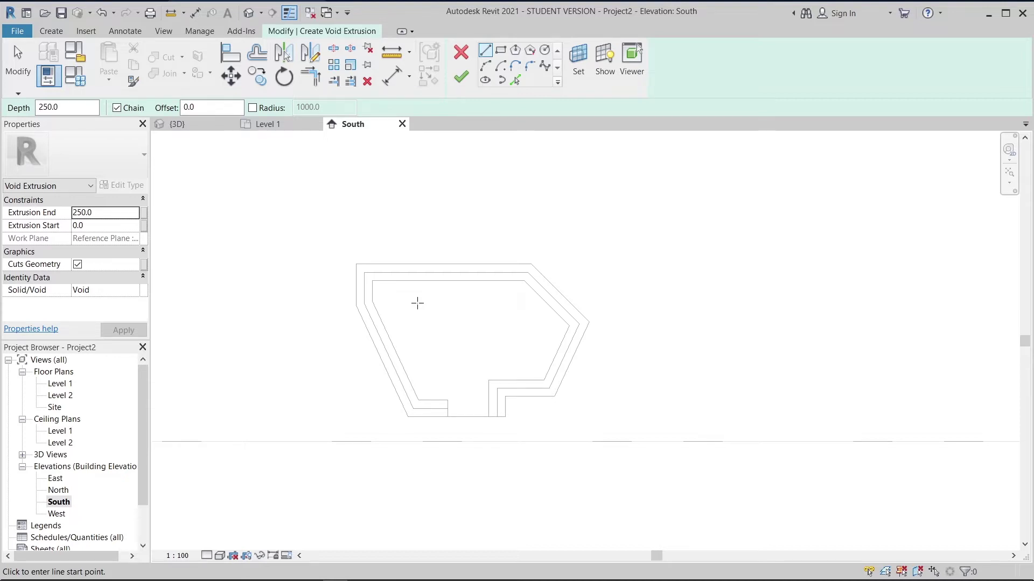
scroll(418, 303, "up", 3)
left_click(389, 211)
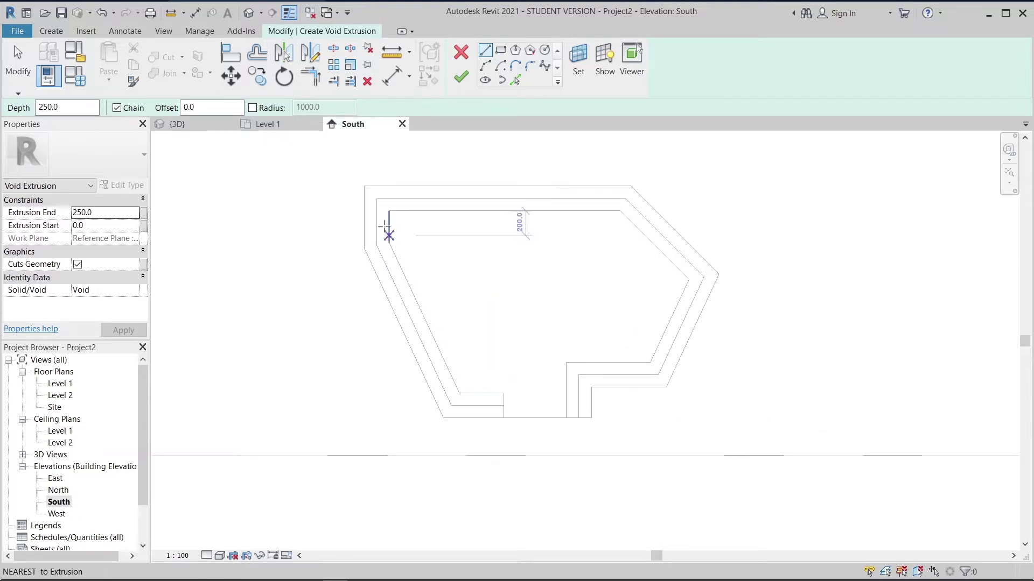
key("Escape")
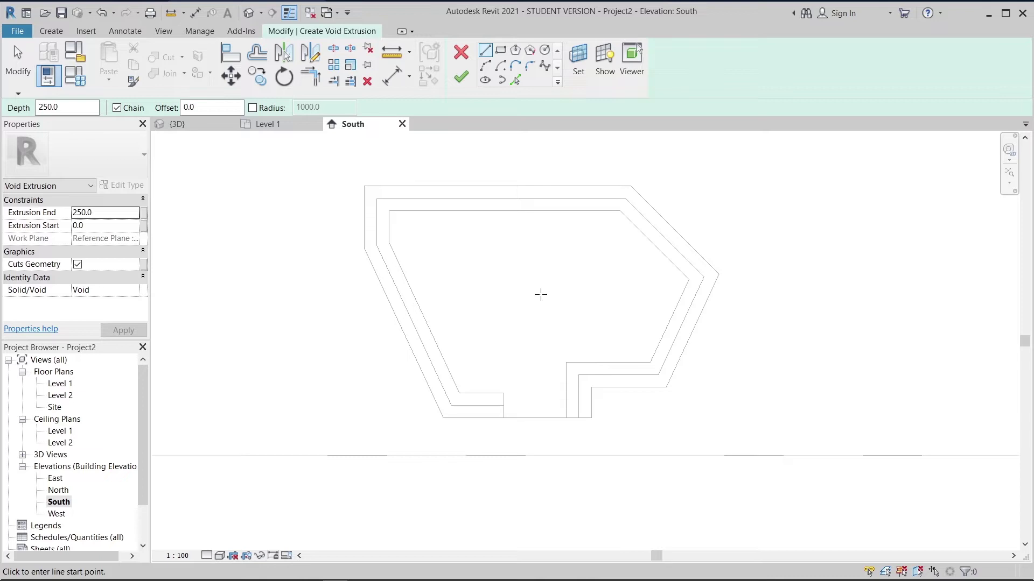
Draw a vertical line across the wood layer's lower leg with a 100 mm offset inward from the layer's end face
scroll(538, 342, "up", 4)
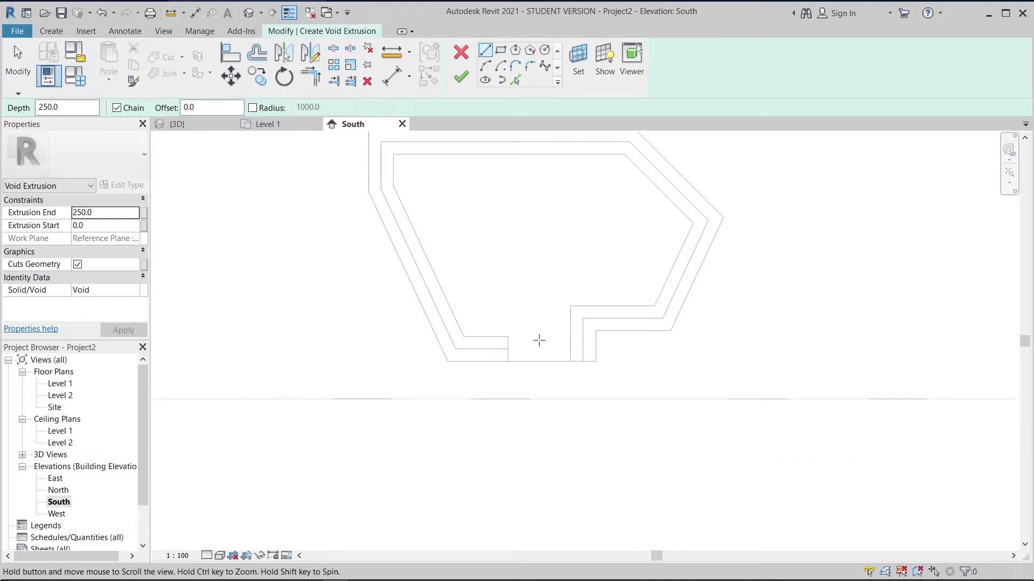
double_click(187, 107)
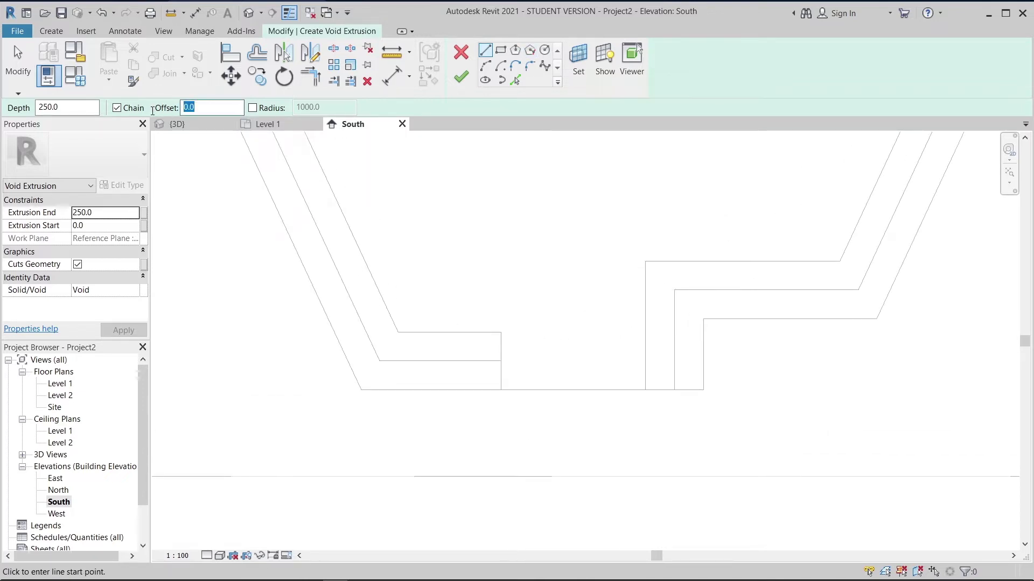
type("100")
left_click(501, 360)
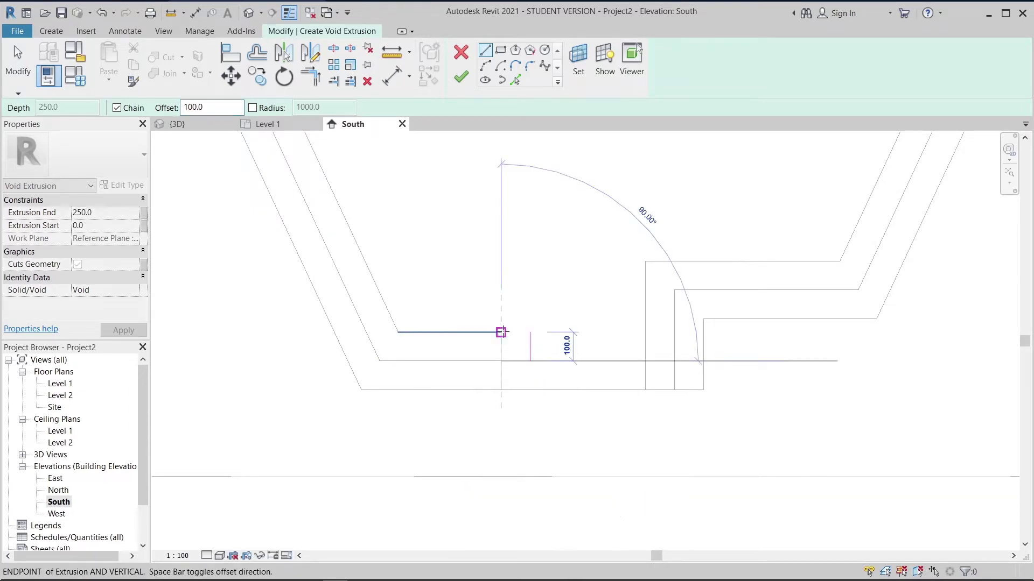
key("space")
left_click(500, 332)
key("Escape")
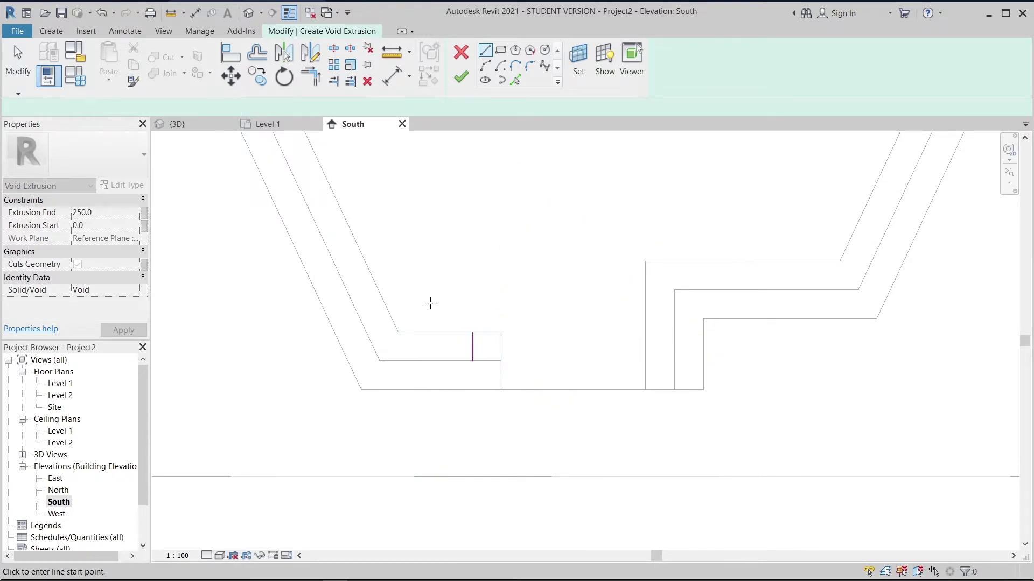
Set the line offset to 0 and draw a 10 mm horizontal line from the vertical line's upper end, away from the layer's end face
left_click(490, 58)
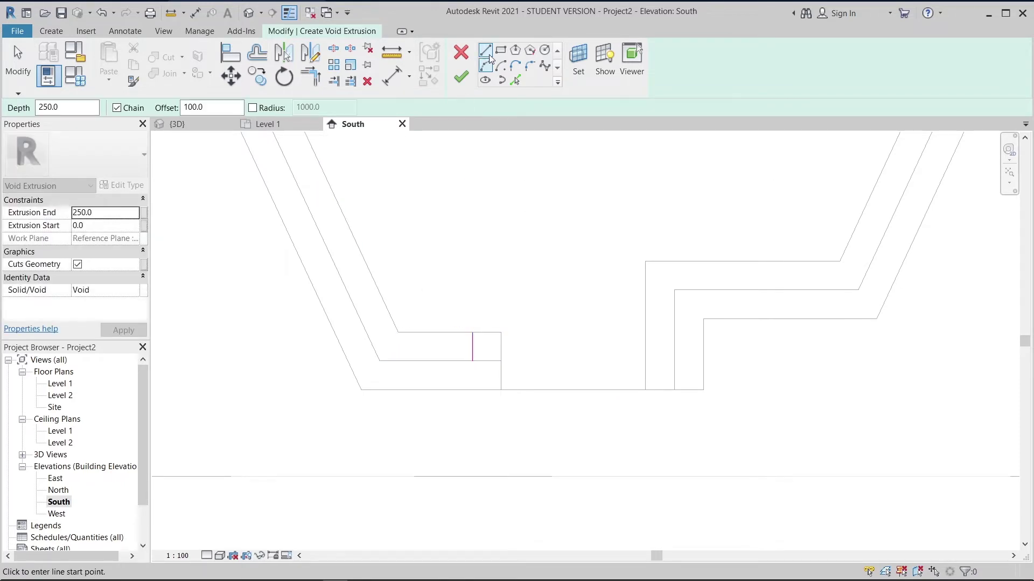
left_click_drag(209, 108, 168, 108)
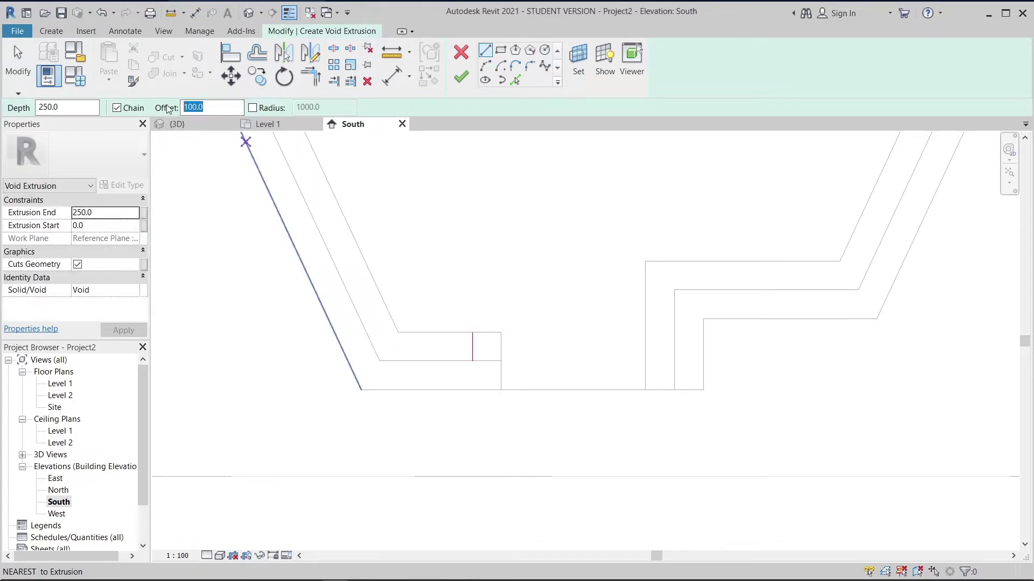
type("0.0")
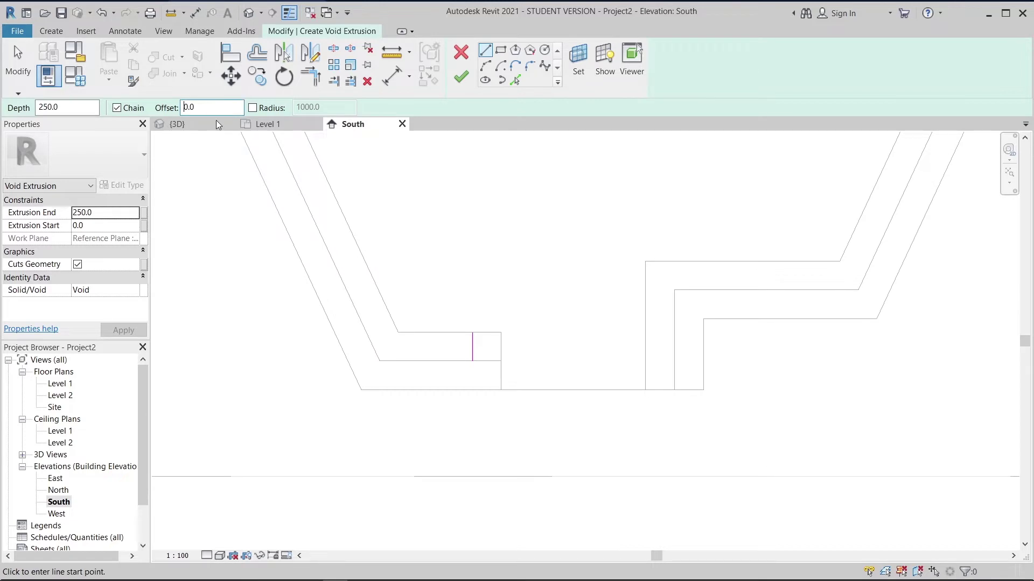
scroll(470, 346, "up", 2)
left_click(472, 319)
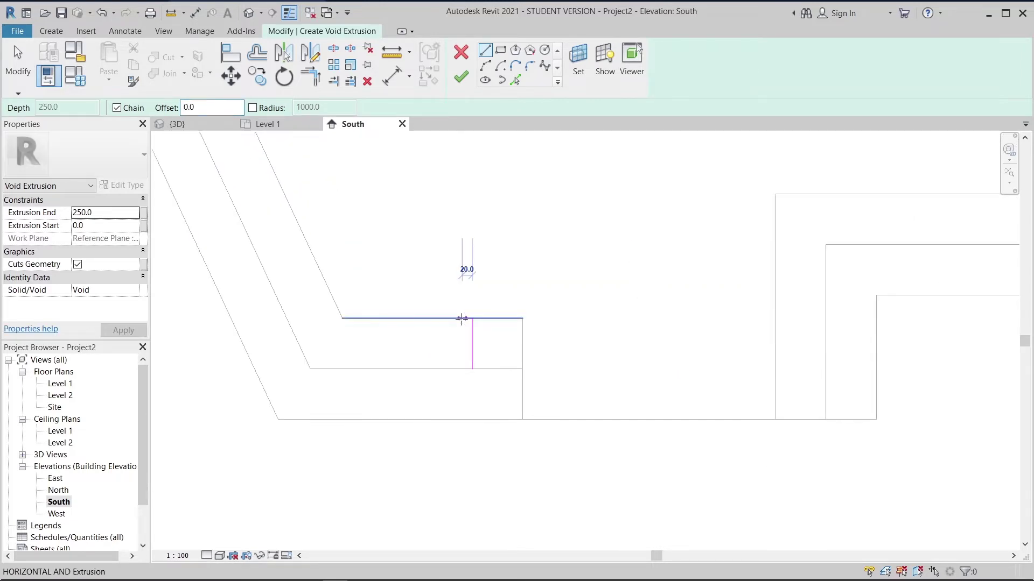
type("10")
key("Return")
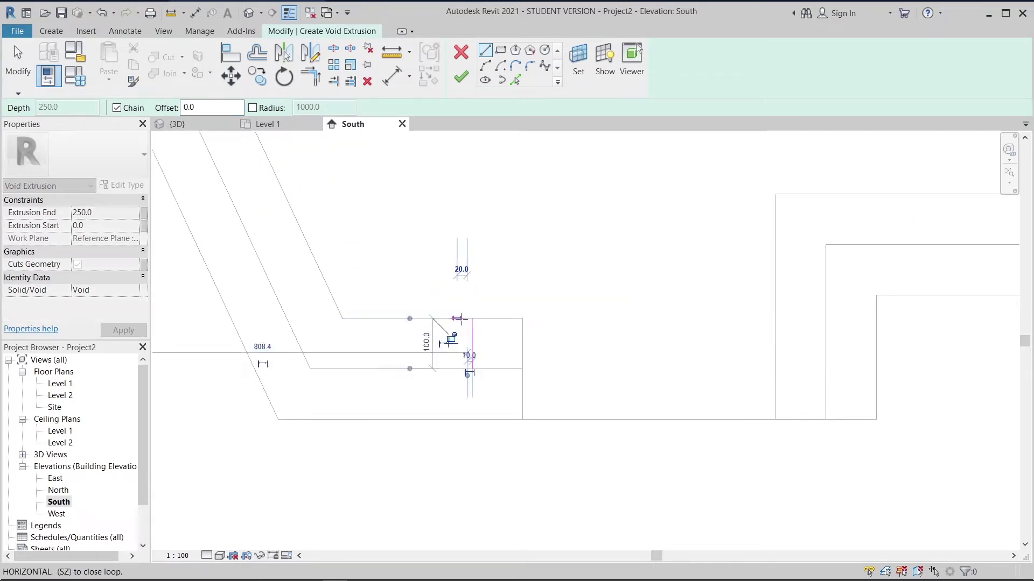
Draw the slot's second side 100 mm down across the wood layer, plus a short segment toward the first side
scroll(461, 357, "up", 1)
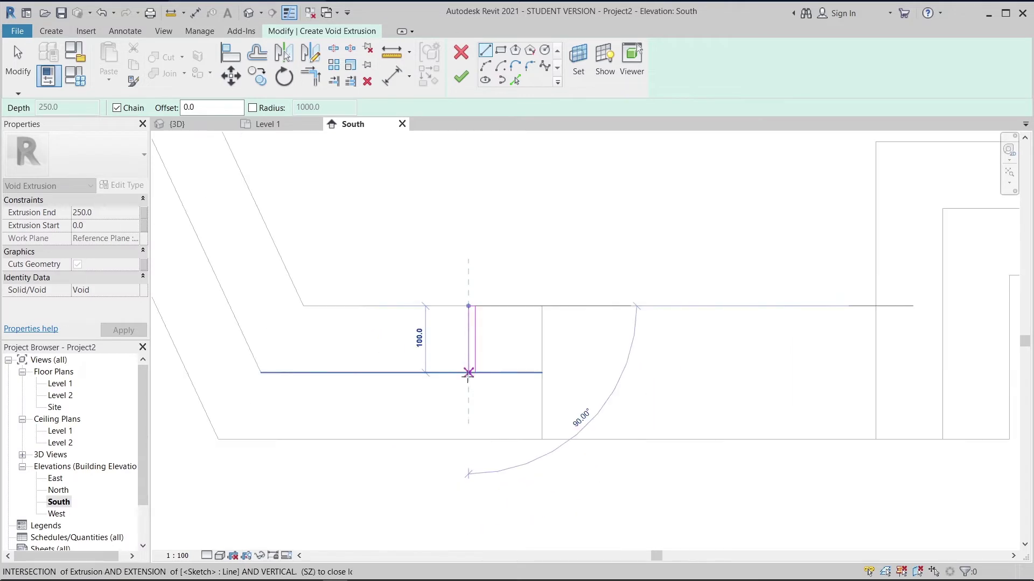
left_click(468, 373)
left_click(475, 378)
key("Escape")
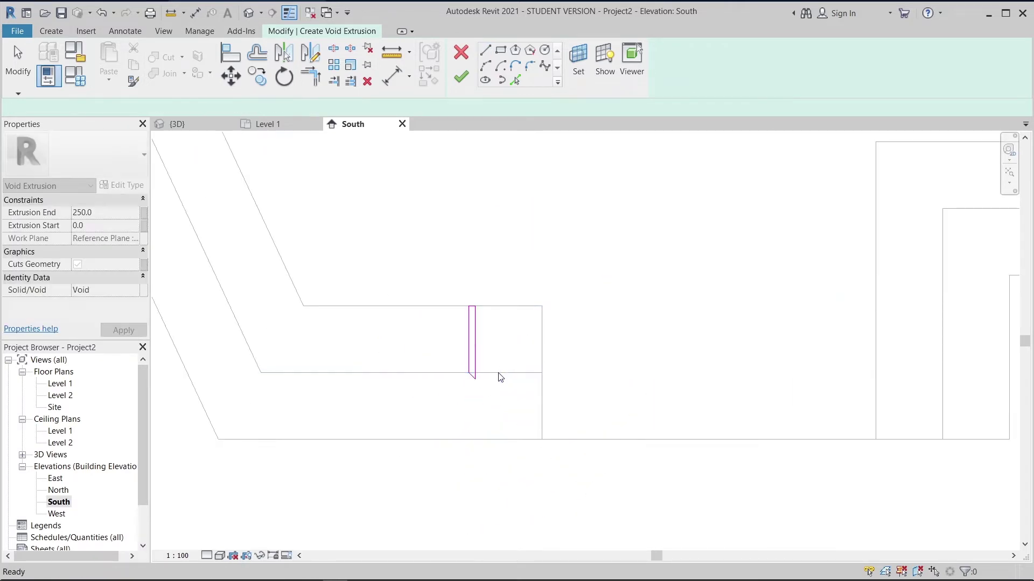
Close the slot's lower end with a horizontal line along the wood layer's outer edge
scroll(499, 373, "down", 2)
scroll(483, 374, "up", 3)
scroll(481, 373, "up", 2)
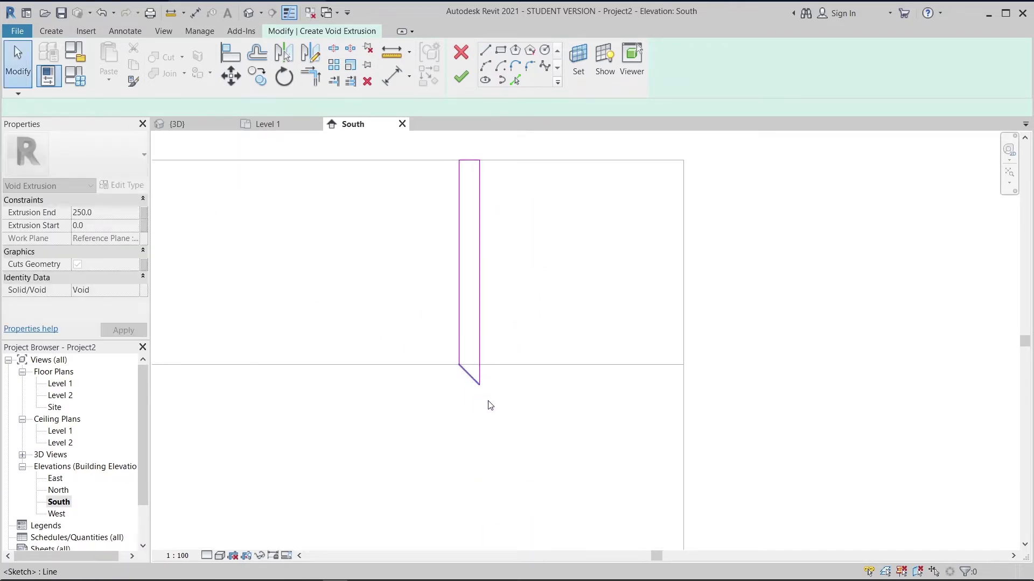
left_click(478, 382)
left_click(490, 406)
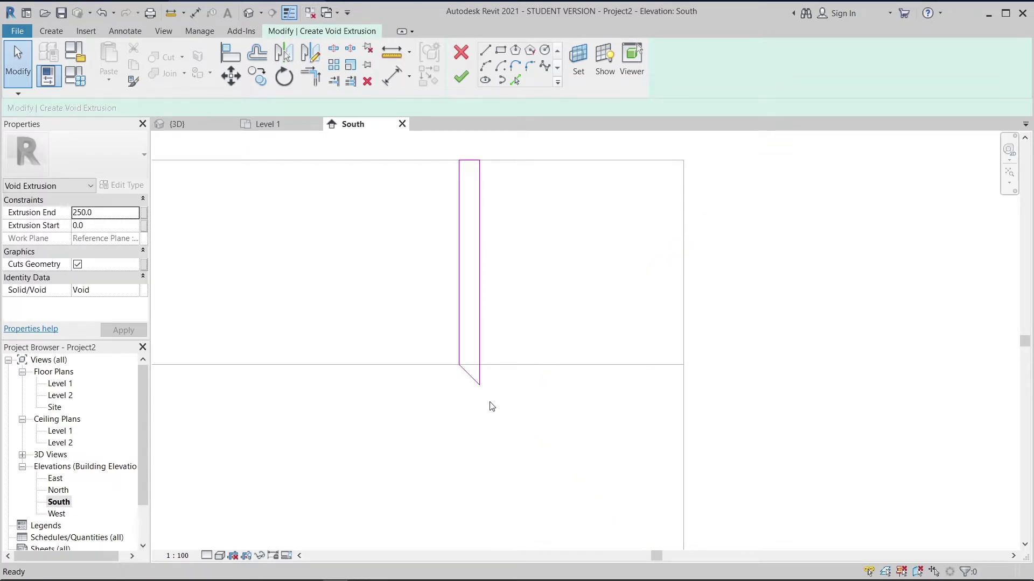
key("l")
key("i")
scroll(491, 400, "up", 2)
left_click(433, 337)
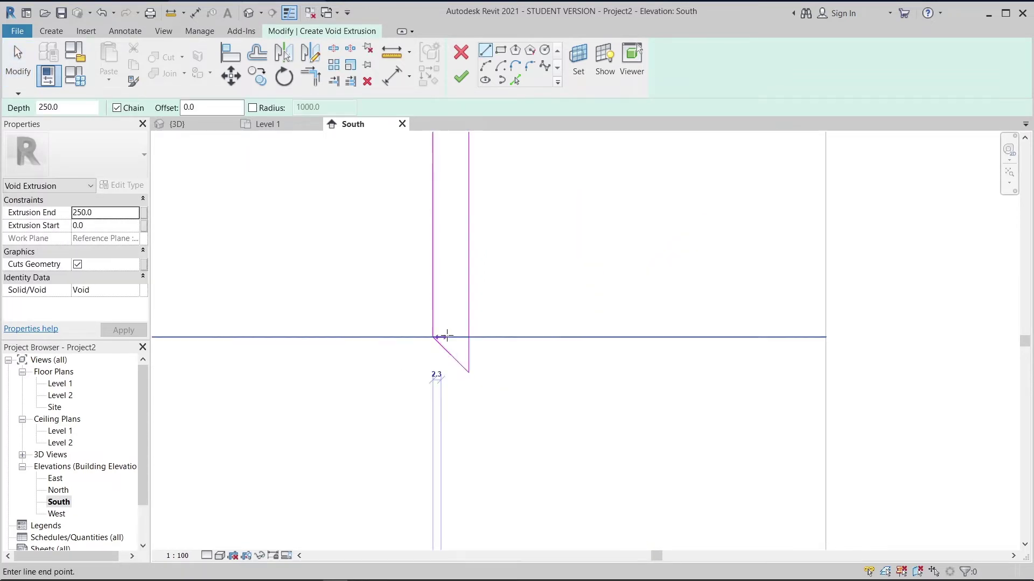
left_click(469, 337)
key("Escape")
key("Escape")
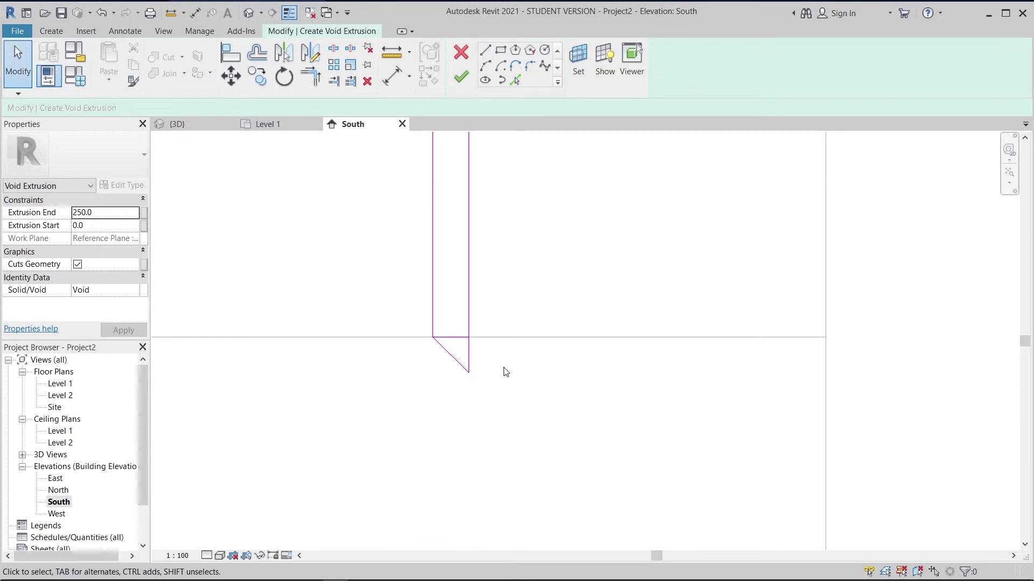
Trim the slot's first side to the horizontal closing line and delete the stray diagonal segment below it
left_click(465, 333)
left_click(456, 336)
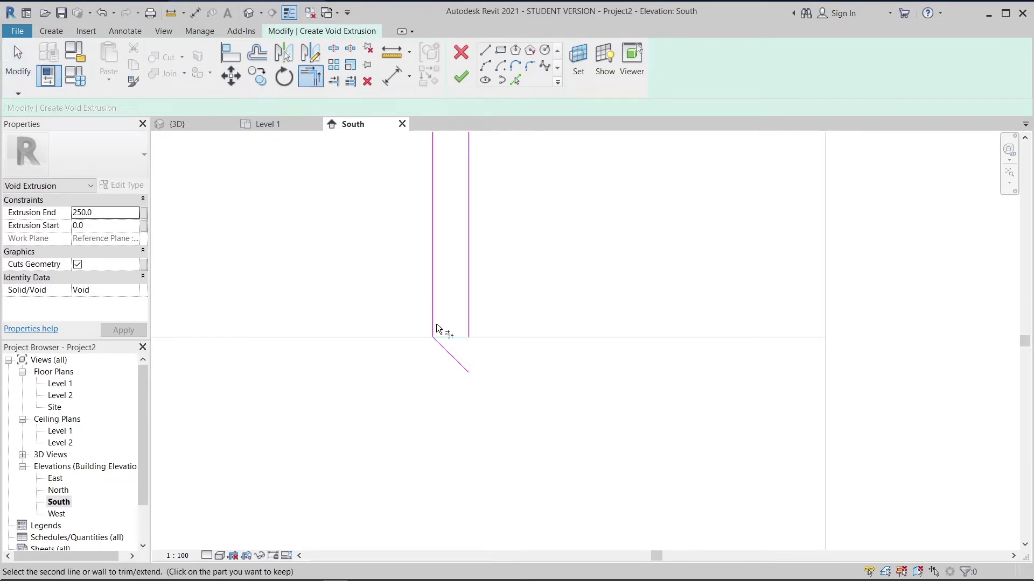
key("Escape")
left_click_drag(475, 359, 425, 377)
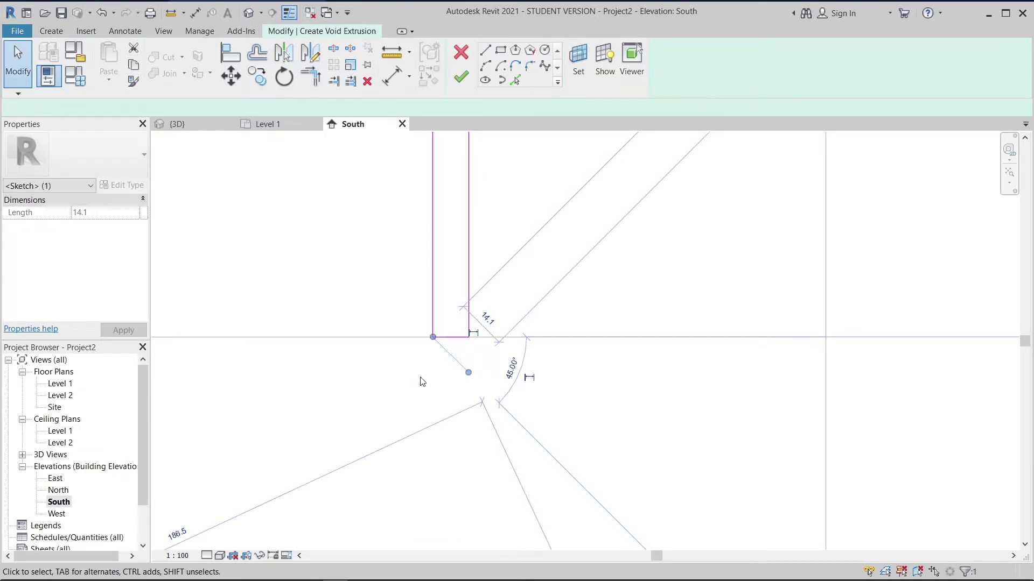
key("Delete")
Copy the slot profile twice along the wood layer's lower leg, toward the slanted leg, at 100 mm spacing
scroll(419, 380, "down", 3)
scroll(424, 388, "down", 1)
middle_click_drag(425, 389, 577, 355)
left_click_drag(532, 204, 633, 386)
key("m")
key("v")
scroll(711, 422, "up", 3)
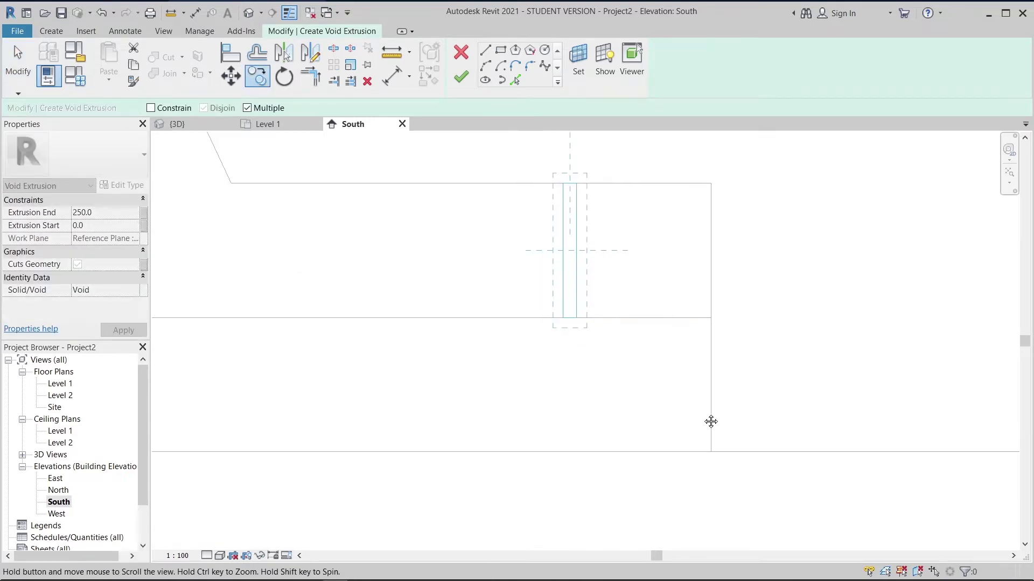
left_click(642, 354)
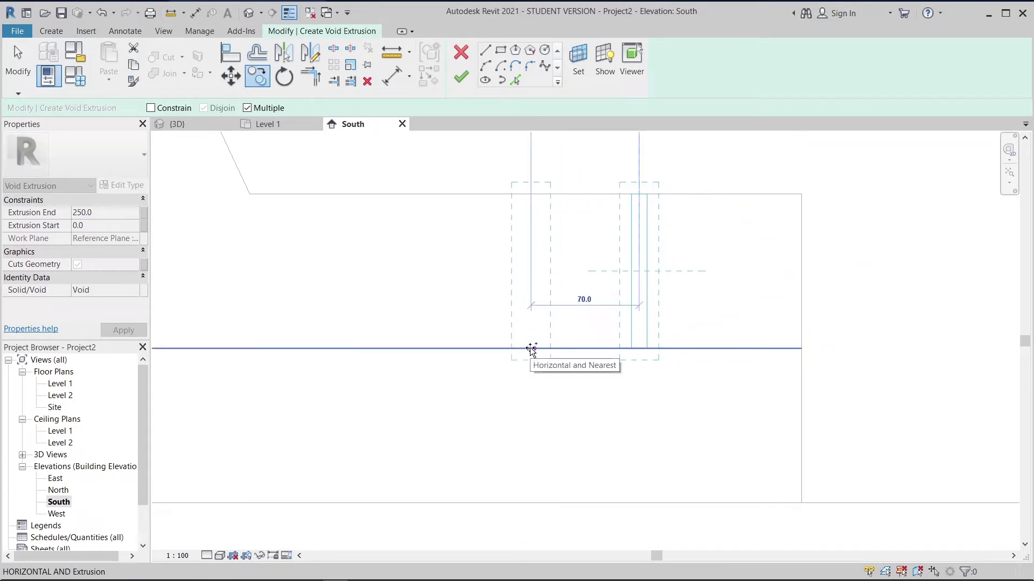
left_click(483, 351)
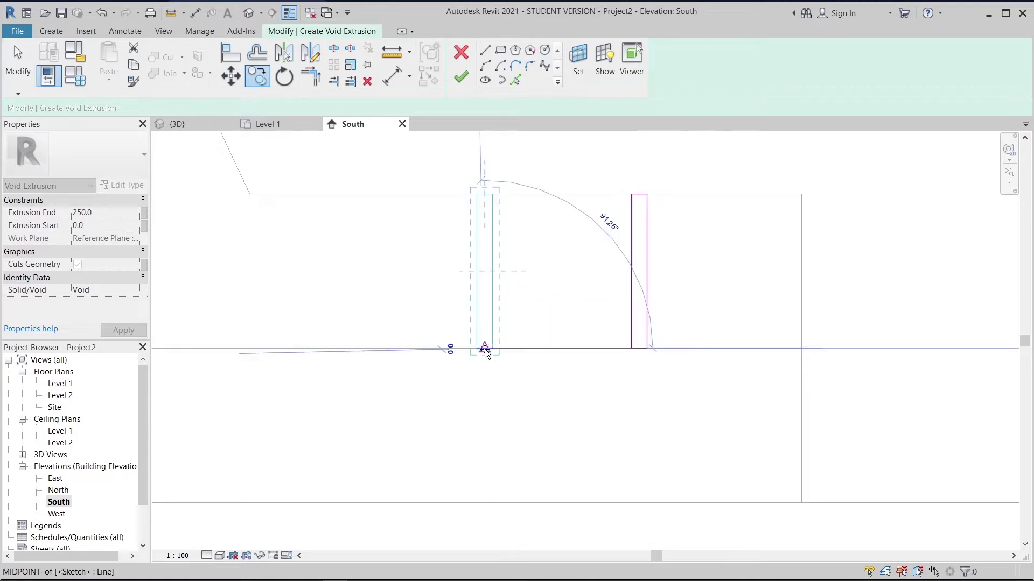
middle_click_drag(423, 360, 537, 357)
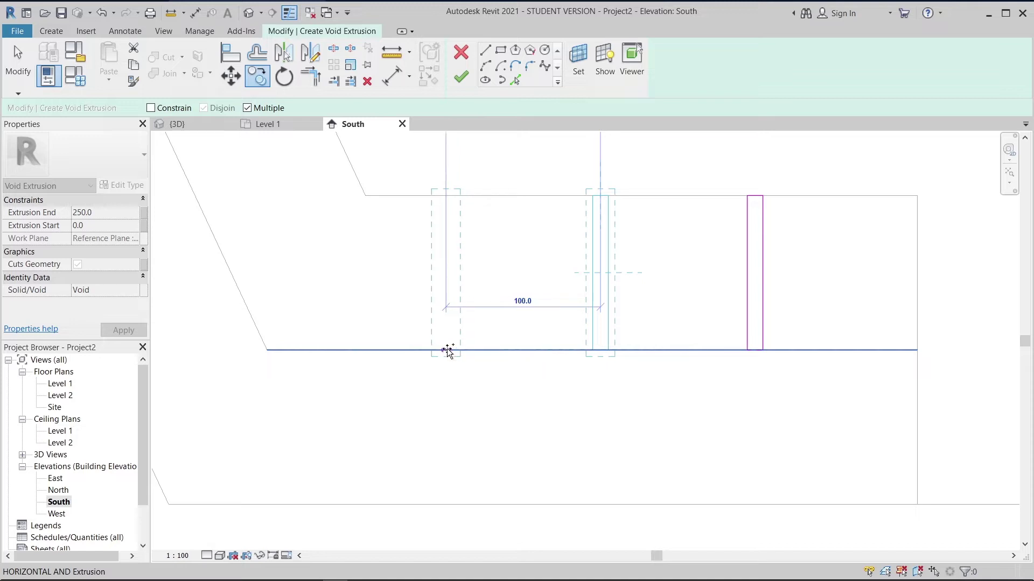
left_click(447, 350)
scroll(493, 277, "down", 3)
middle_click_drag(493, 277, 512, 367)
key("Escape")
key("Escape")
Draw a diagonal line at the slanted leg by tracing between the wood layer's outer and inner corners with a 100 mm offset
scroll(522, 314, "down", 2)
middle_click_drag(471, 304, 489, 320)
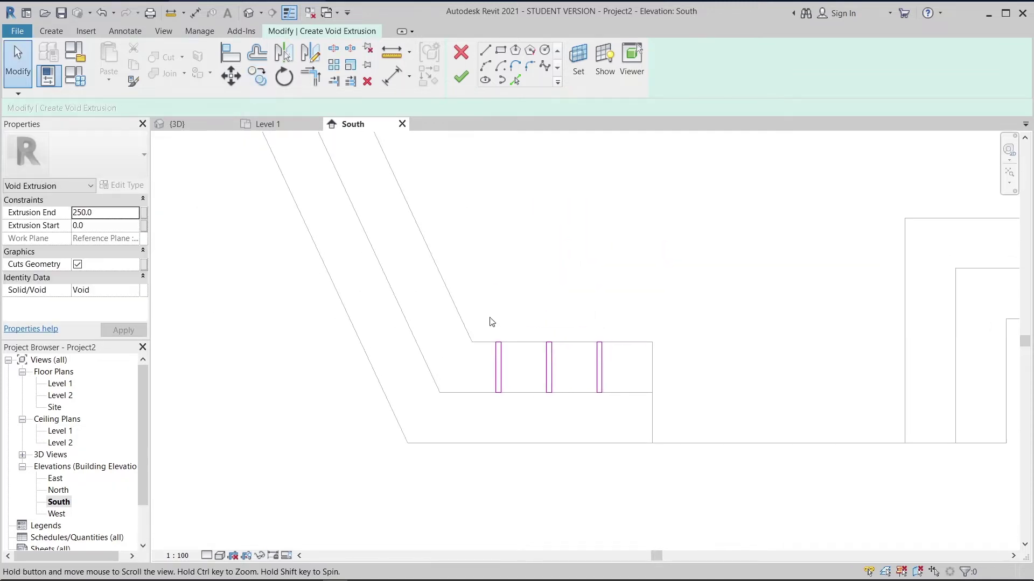
left_click(485, 51)
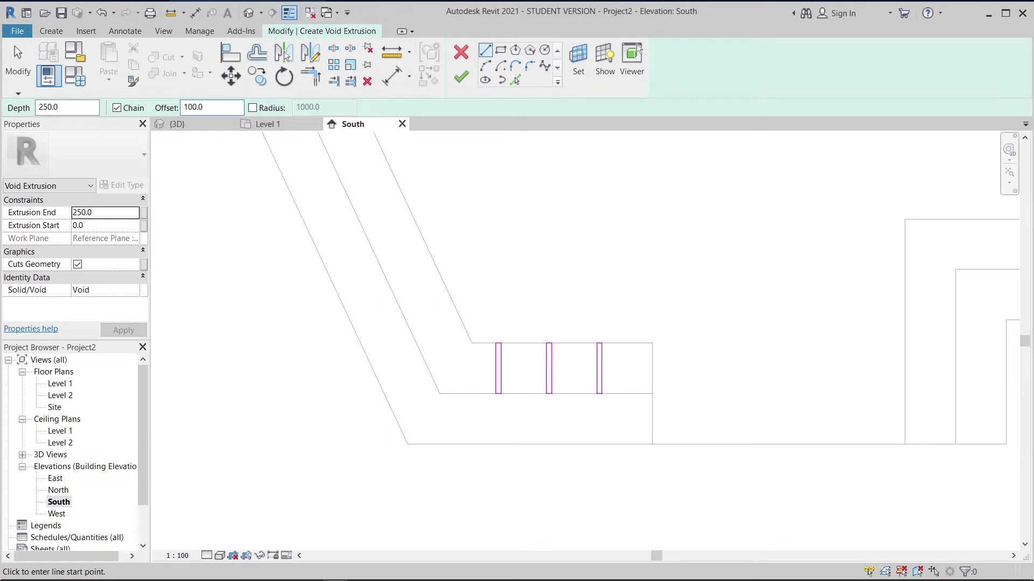
left_click(440, 393)
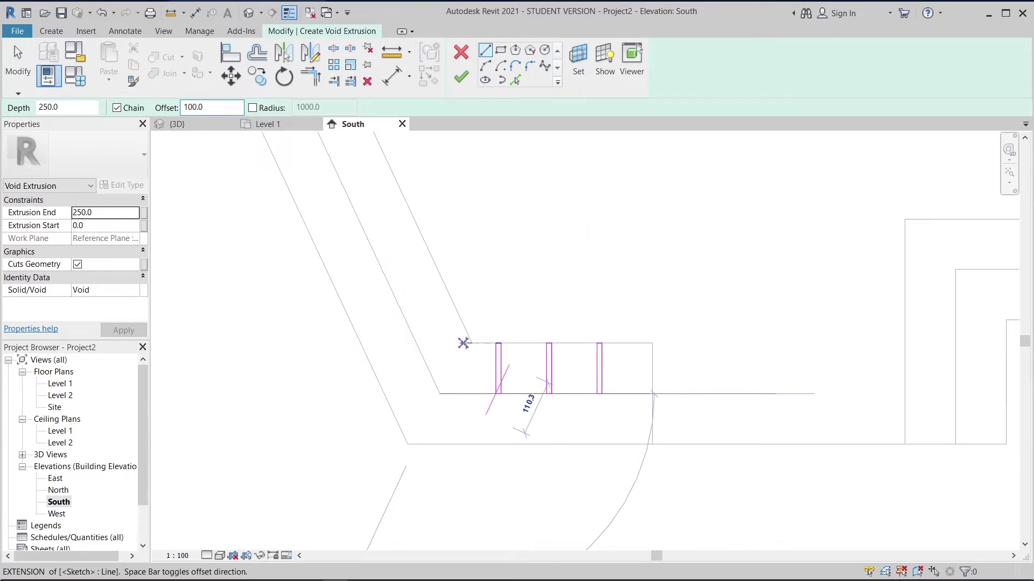
key("space")
left_click(472, 343)
key("Escape")
key("Escape")
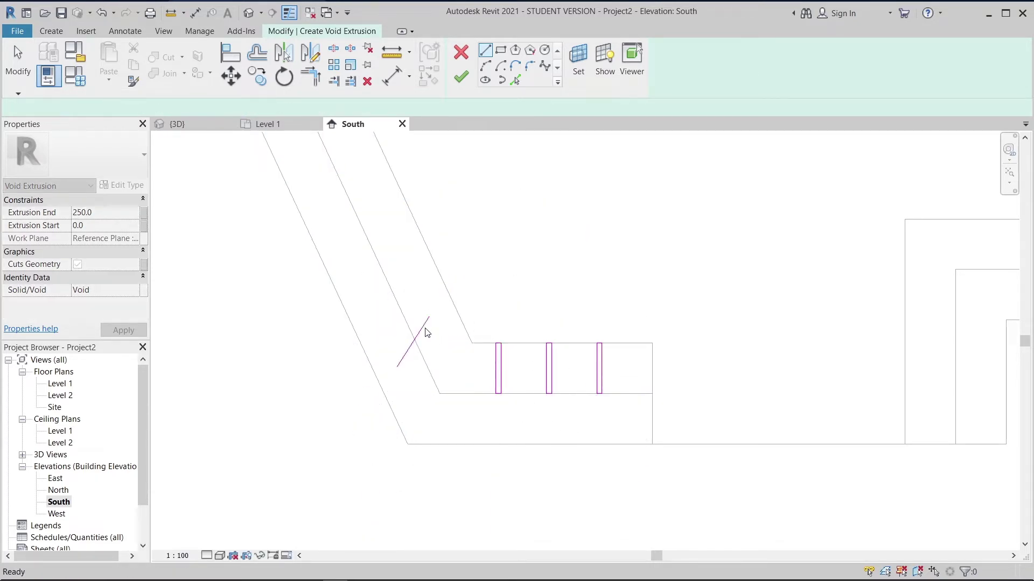
Extend the diagonal line past the wood layer to about 240 mm long and add a parallel line offset 10 mm from it
left_click(424, 325)
left_click_drag(429, 317, 468, 269)
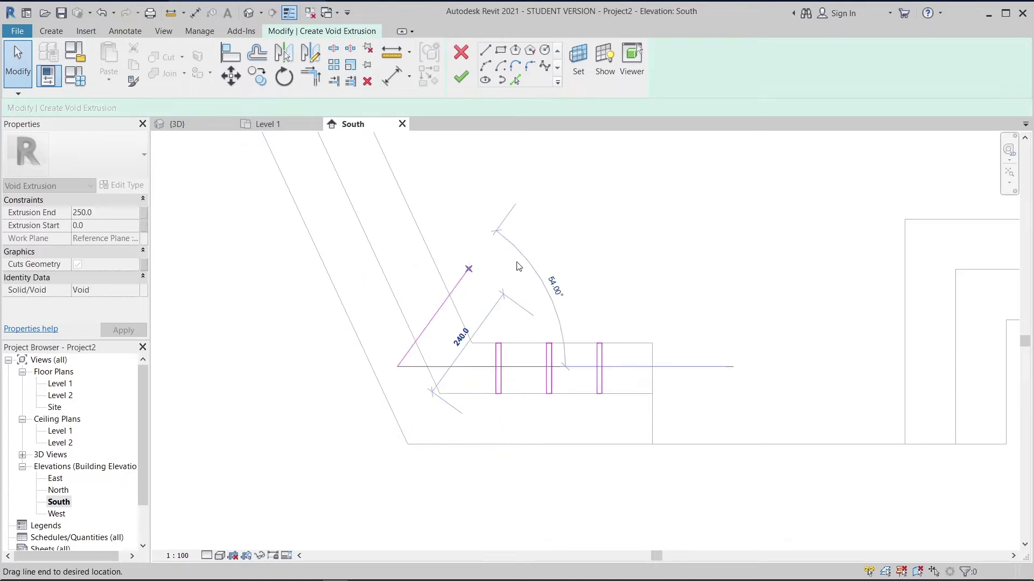
left_click(450, 216)
left_click(443, 305)
left_click(514, 80)
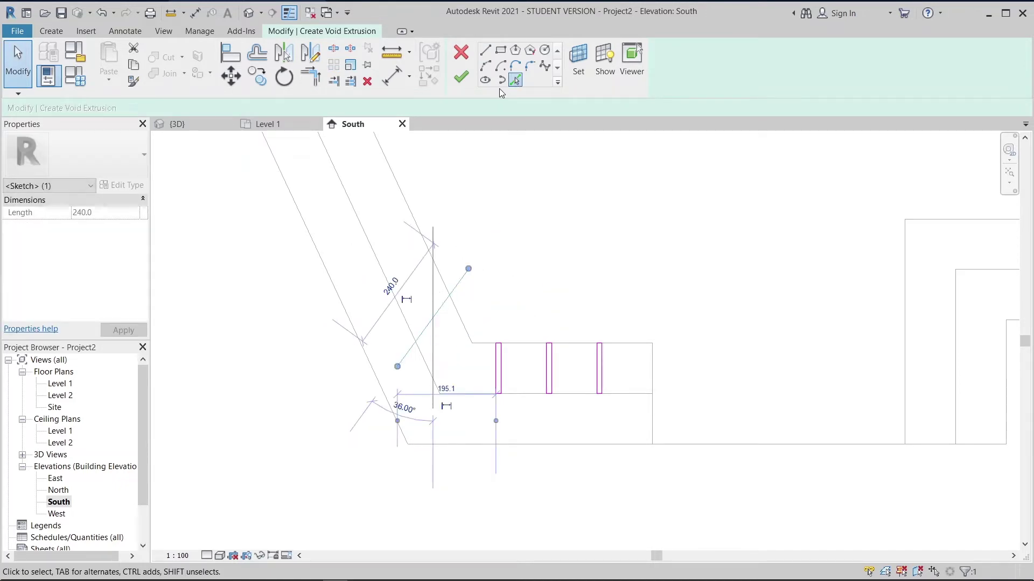
left_click(441, 313)
Set the line offset to 0 and join the two diagonal lines with a segment along the slanted leg's inner edge
key("l")
key("i")
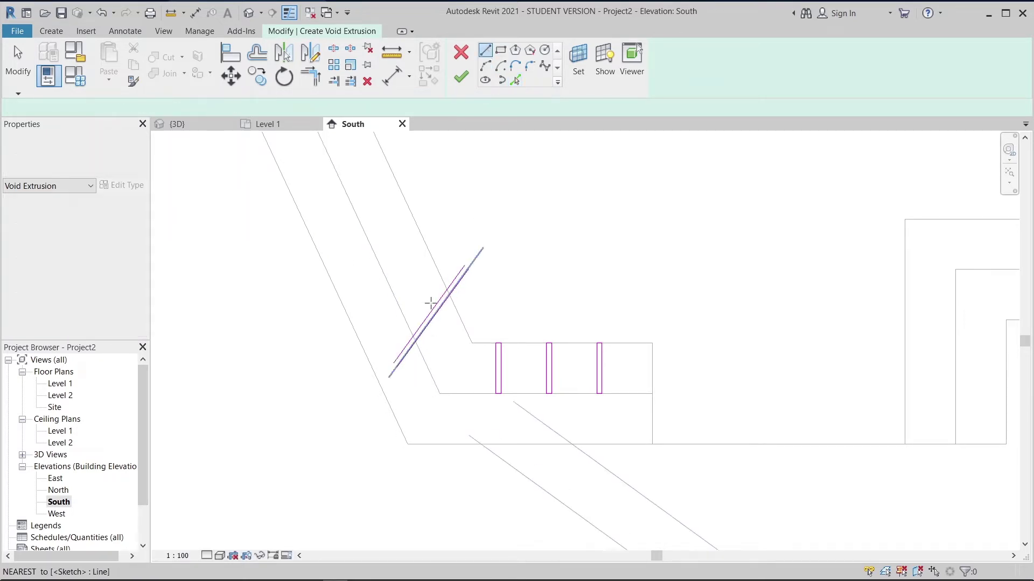
scroll(428, 318, "up", 6)
left_click(476, 263)
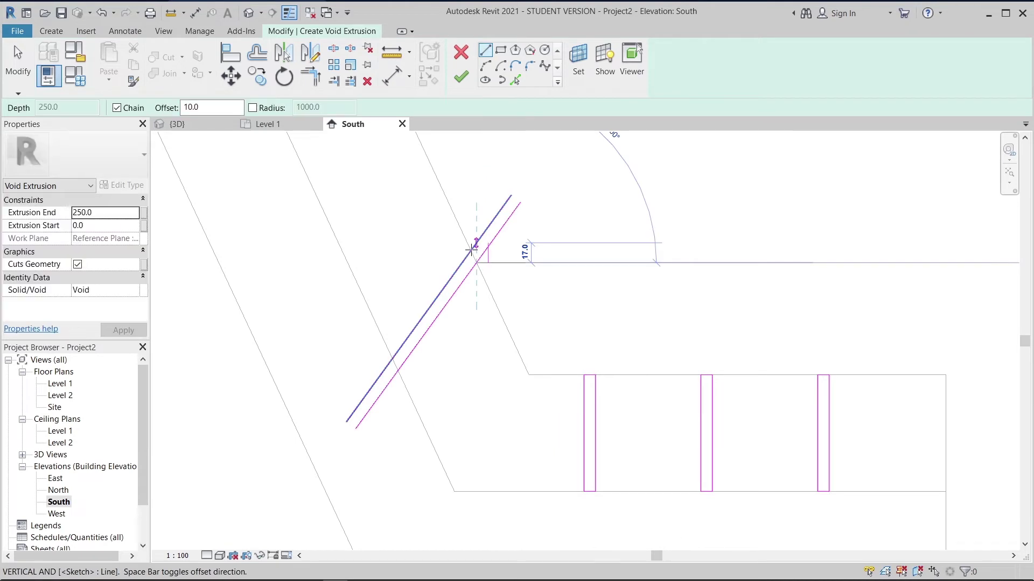
key("Escape")
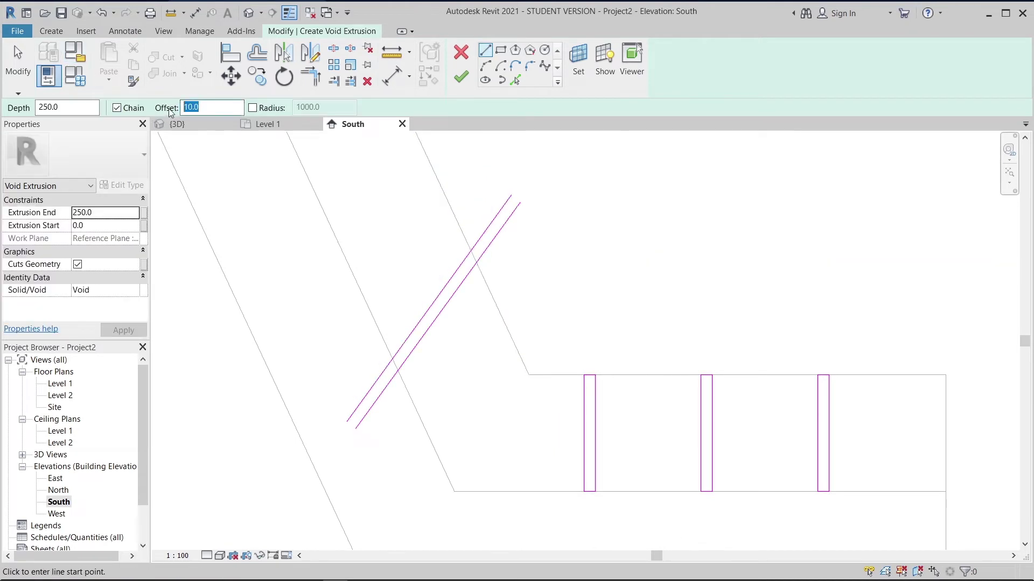
left_click(474, 261)
scroll(468, 252, "up", 3)
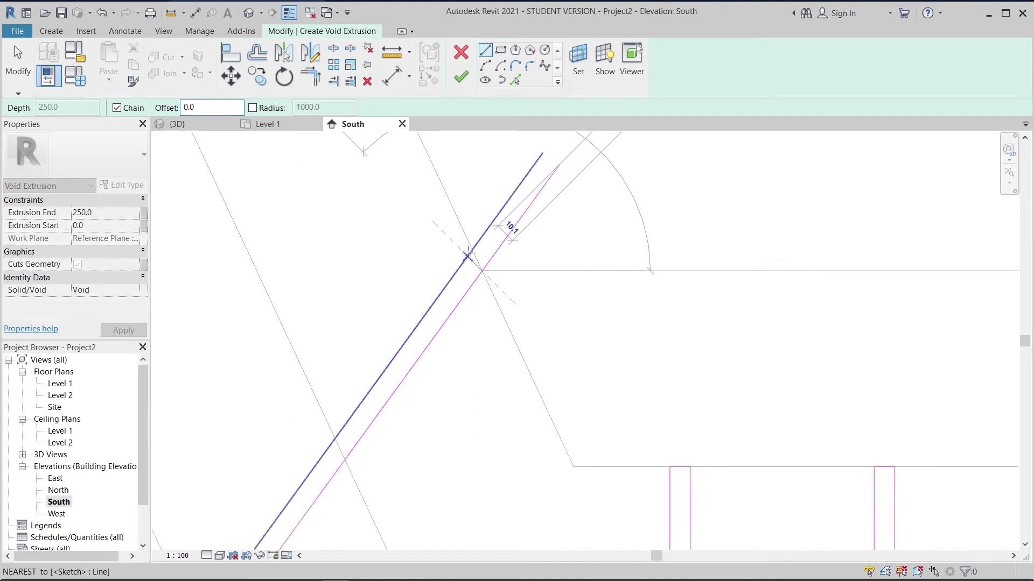
key("Escape")
Join the two diagonal lines with a segment along the slanted leg's outer wood-layer edge
scroll(470, 339, "down", 2)
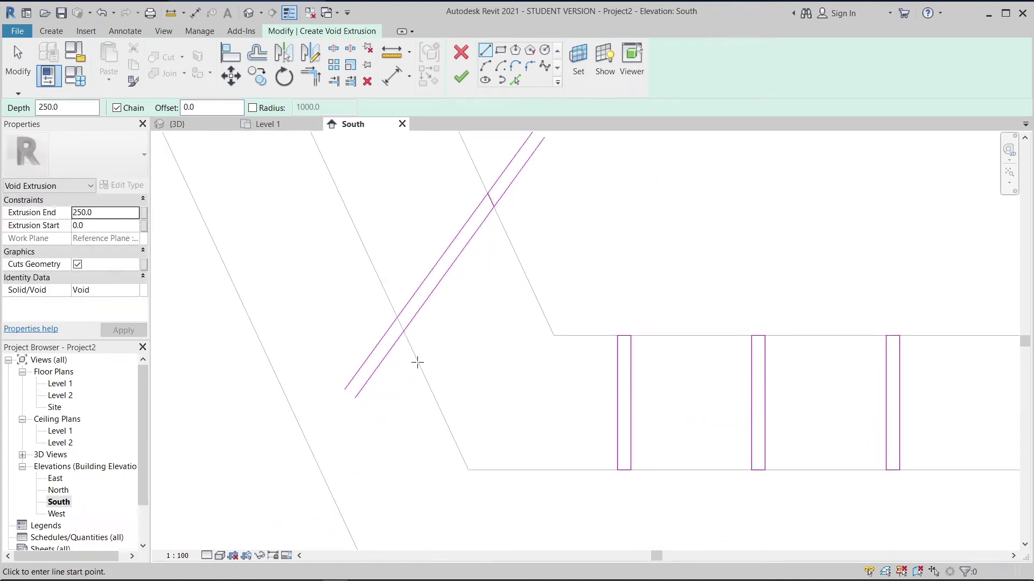
left_click(407, 332)
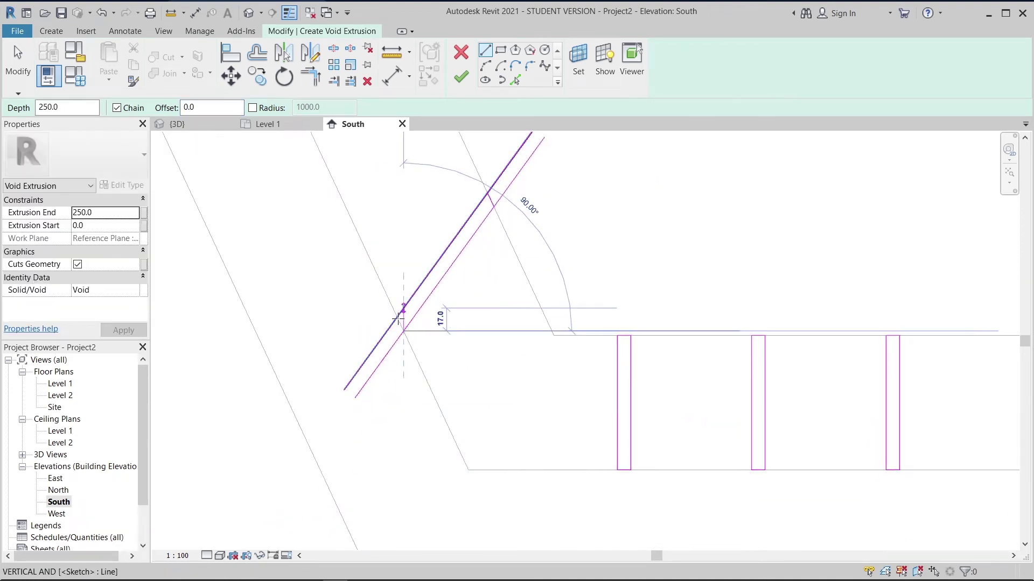
scroll(396, 315, "up", 2)
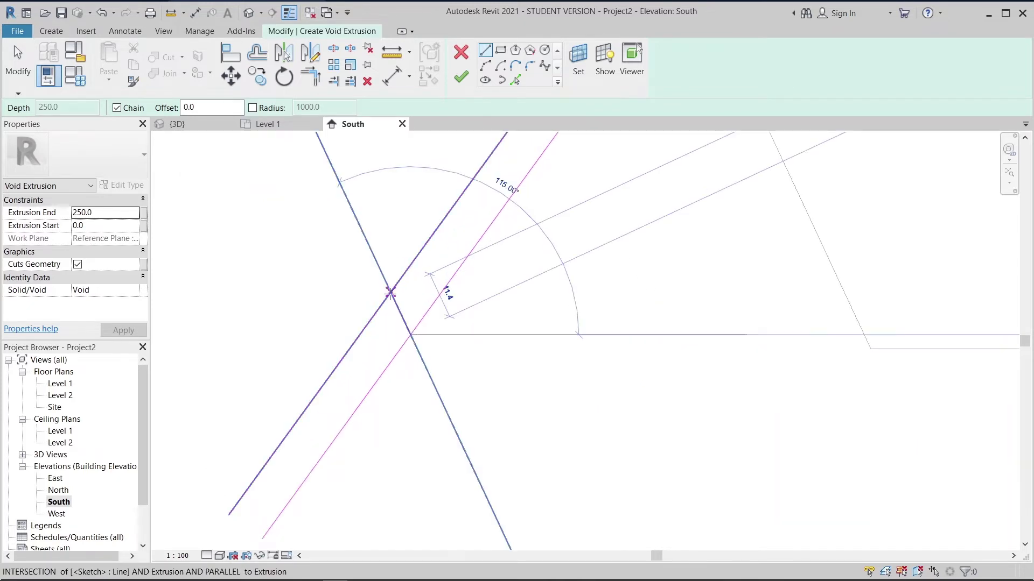
key("Escape")
key("Escape")
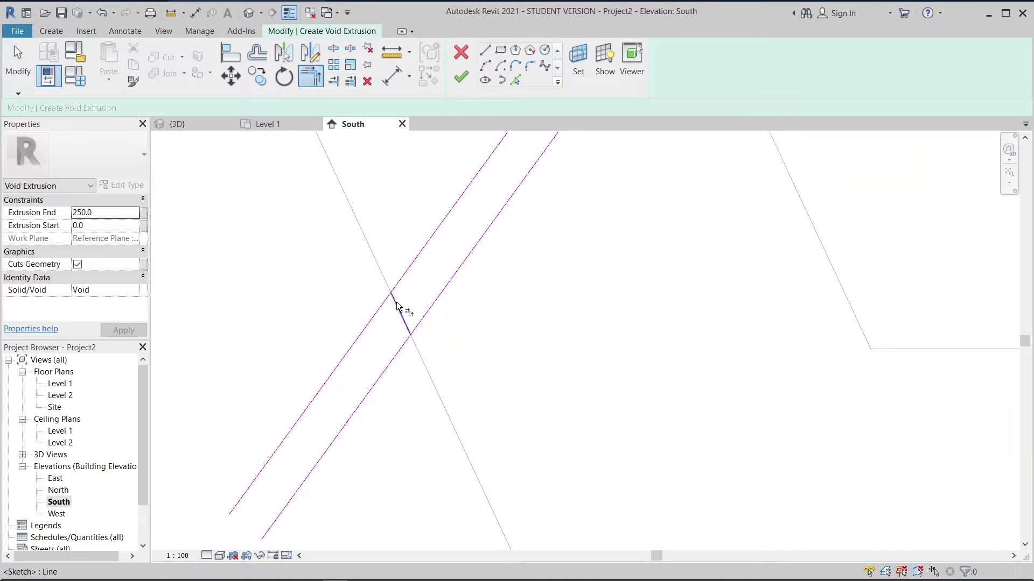
Trim the two diagonal lines to the short end segments at both wood-layer edges, forming a closed slot profile
left_click(395, 302)
left_click(424, 240)
left_click(427, 311)
scroll(506, 296, "down", 2)
middle_click_drag(679, 141, 515, 416)
scroll(478, 355, "up", 2)
left_click(466, 340)
left_click(440, 327)
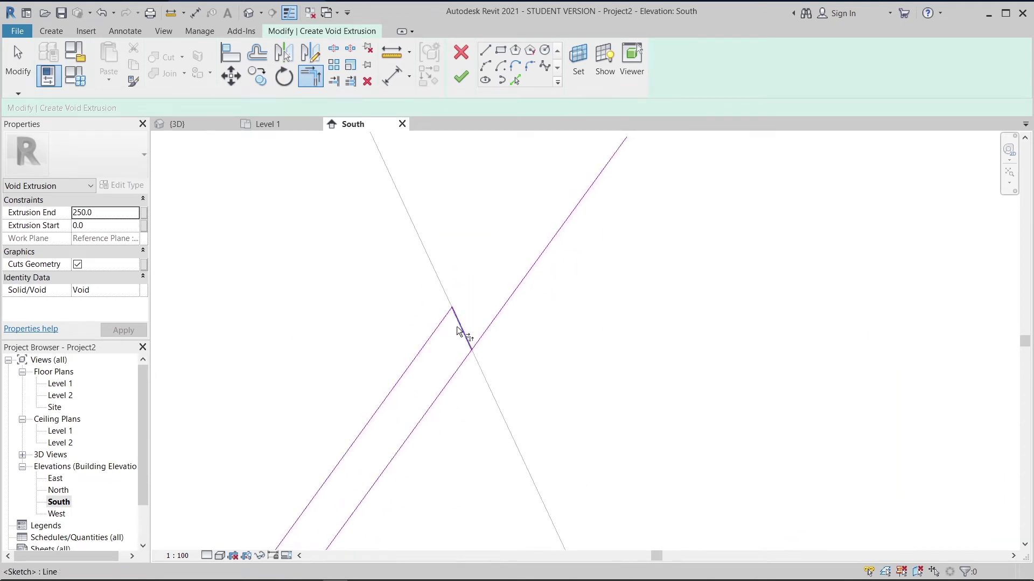
left_click(456, 326)
left_click(469, 357)
scroll(538, 342, "down", 4)
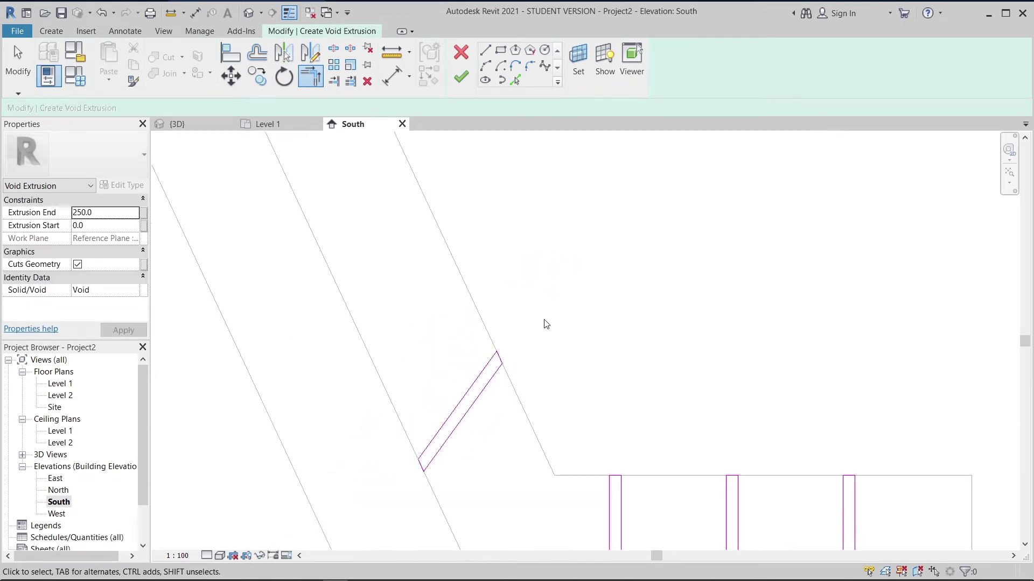
key("Escape")
key("Escape")
Copy the diagonal slot profile up along the slanted leg at 100 mm spacing, with multiple copies enabled
mouse_move(526, 293)
middle_mouse_down()
mouse_move(540, 296)
mouse_move(542, 285)
middle_mouse_up()
left_click_drag(535, 278, 441, 439)
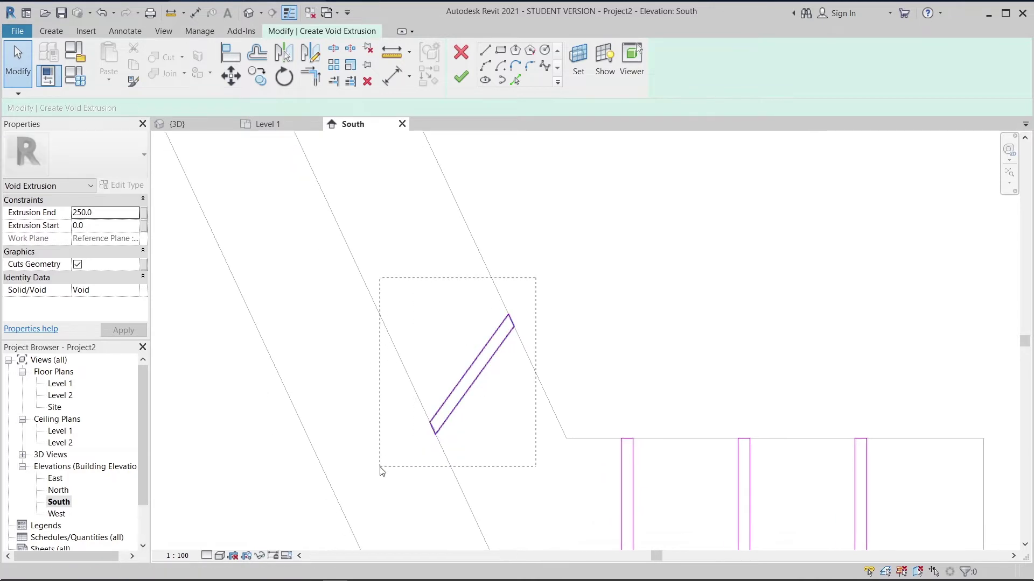
left_click_drag(380, 467, 379, 466)
key("c")
key("o")
middle_click_drag(531, 285, 560, 338)
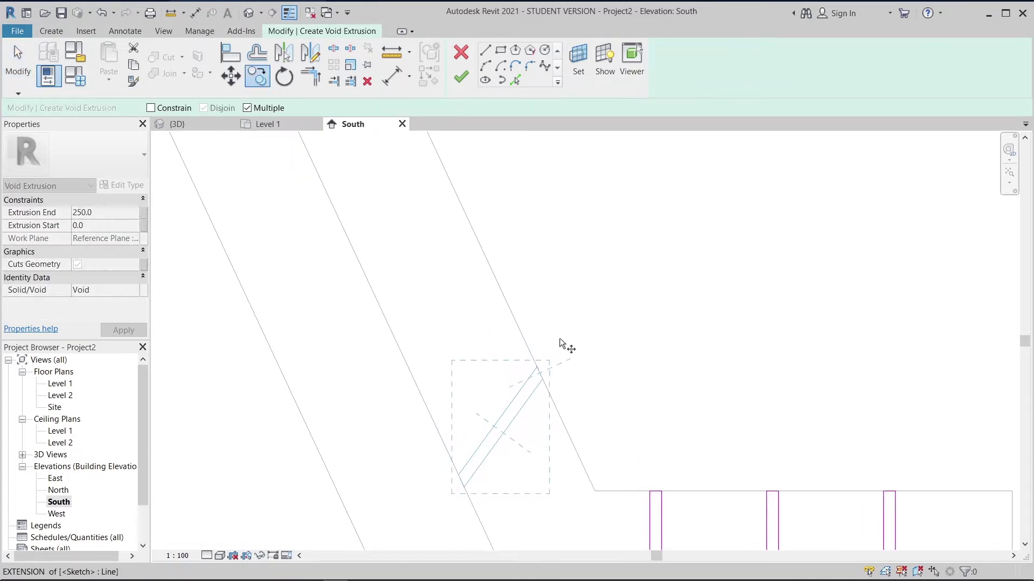
scroll(552, 358, "up", 3)
left_click(563, 366)
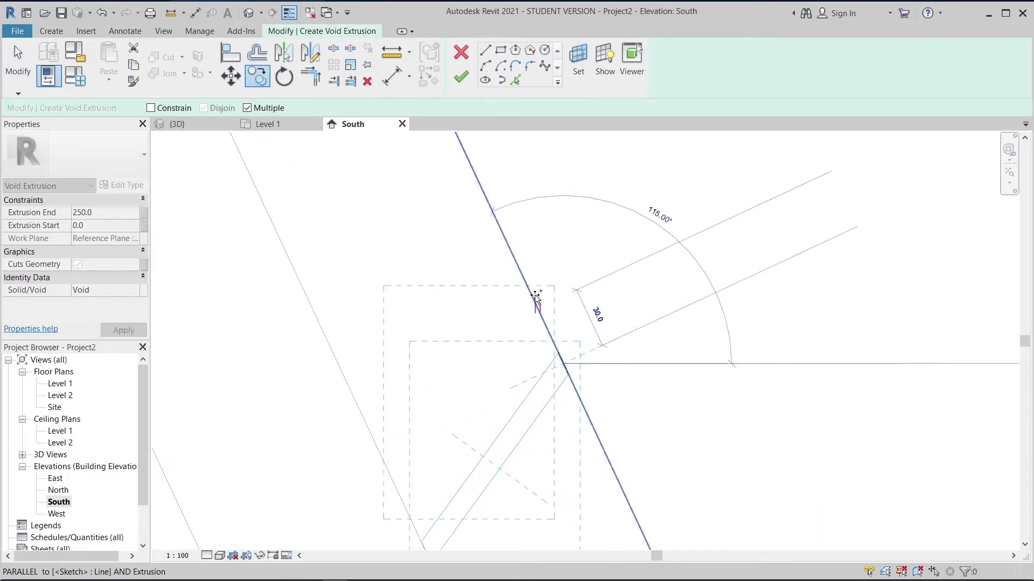
scroll(522, 274, "down", 2)
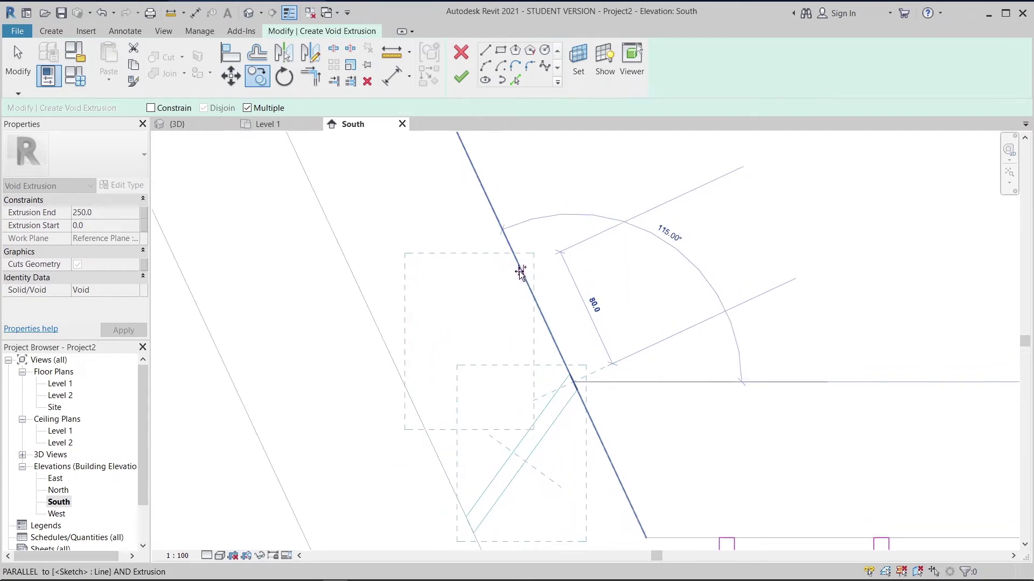
left_click(508, 242)
Place further diagonal slot copies at 100 mm spacing up the slanted leg until just below the upper bend
middle_click_drag(521, 259, 580, 346)
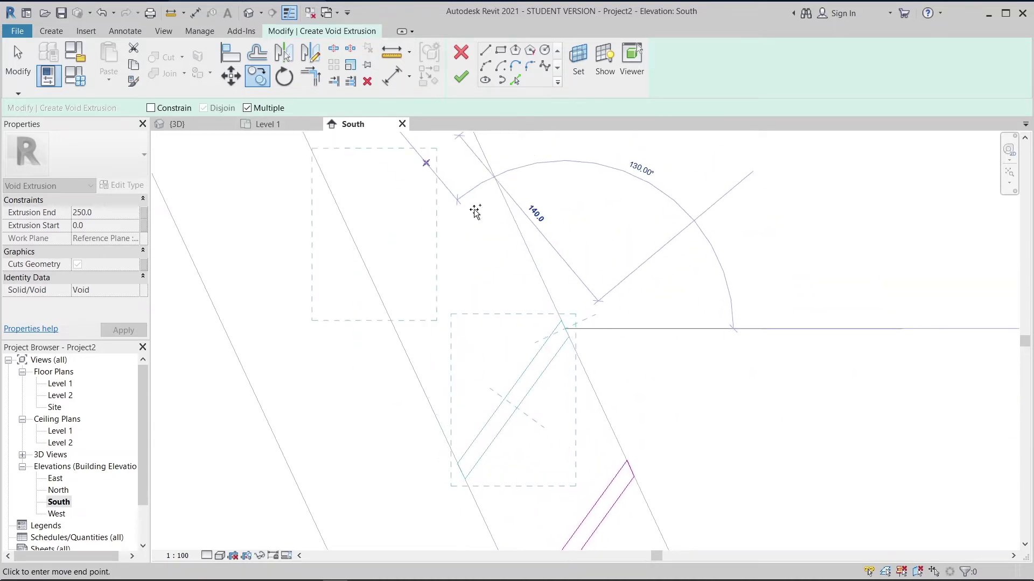
middle_click_drag(512, 218, 547, 288)
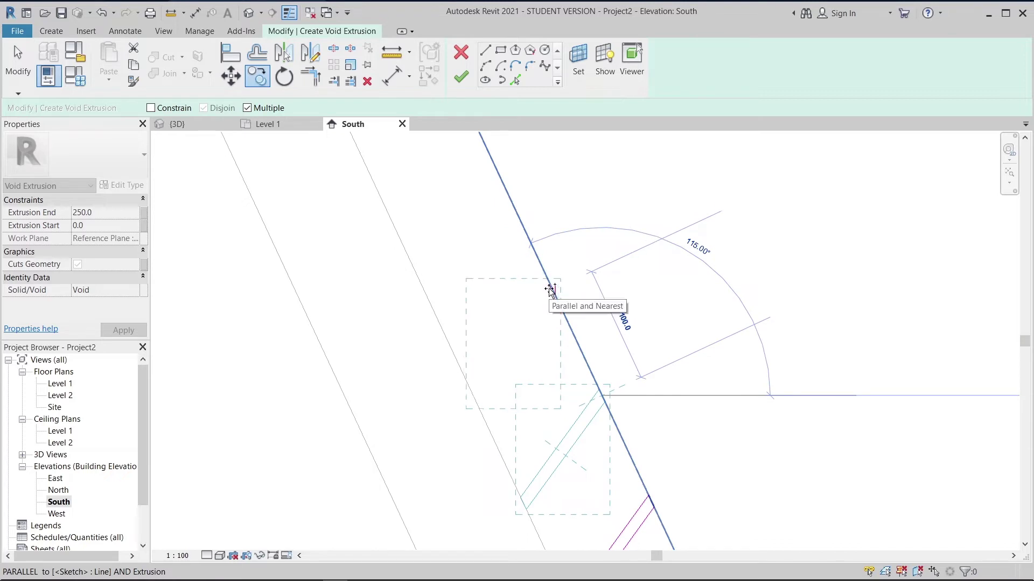
left_click(551, 290)
middle_click_drag(492, 165, 568, 288)
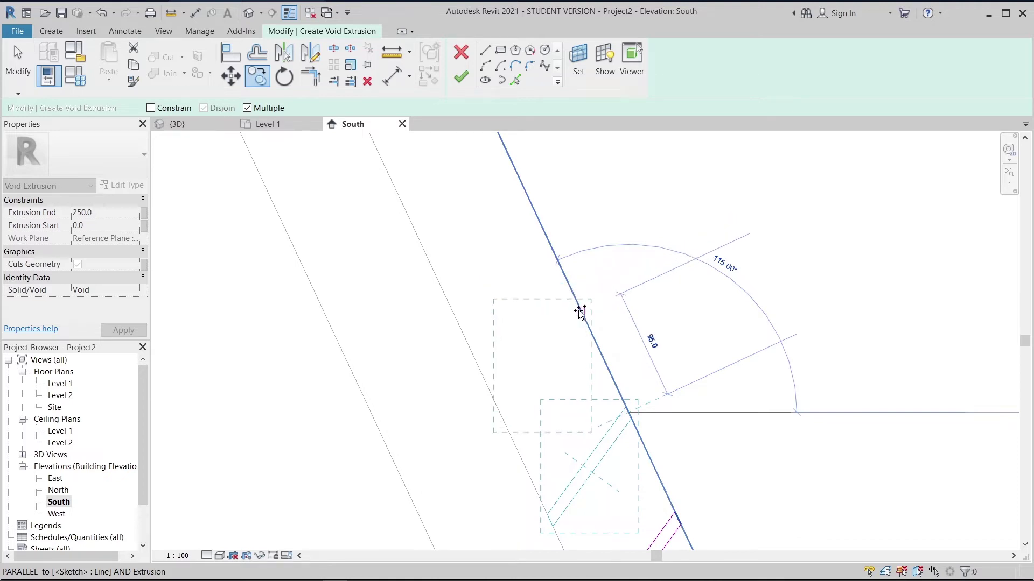
scroll(576, 311, "up", 1)
scroll(596, 318, "down", 1)
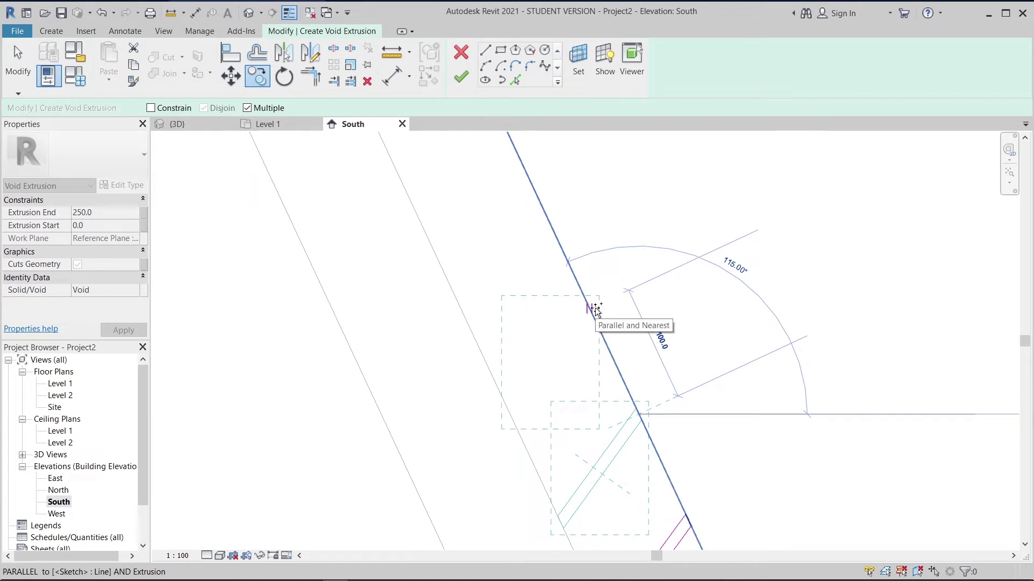
left_click(591, 308)
middle_click_drag(595, 300, 670, 442)
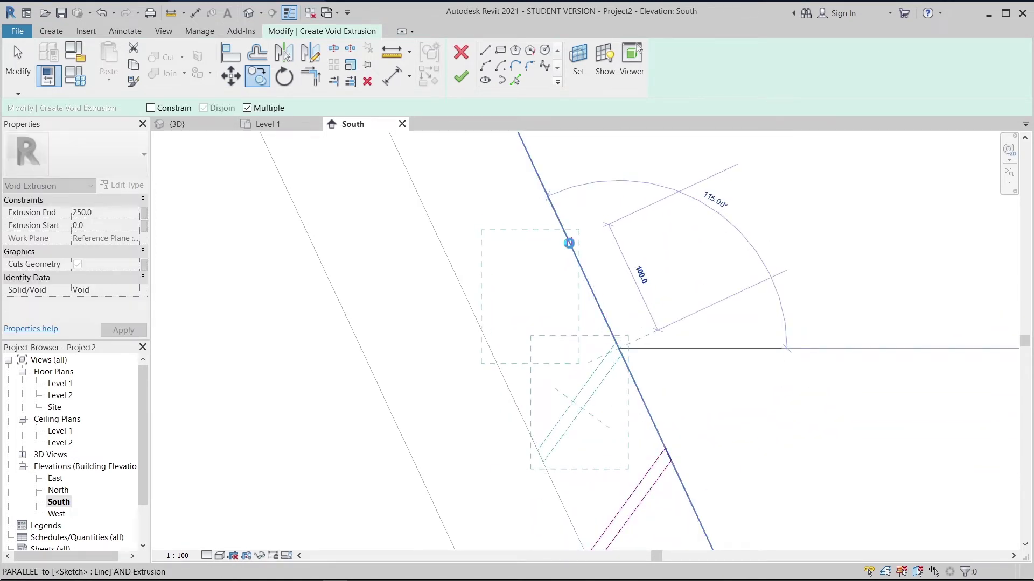
middle_click_drag(570, 243, 710, 469)
left_click(614, 298)
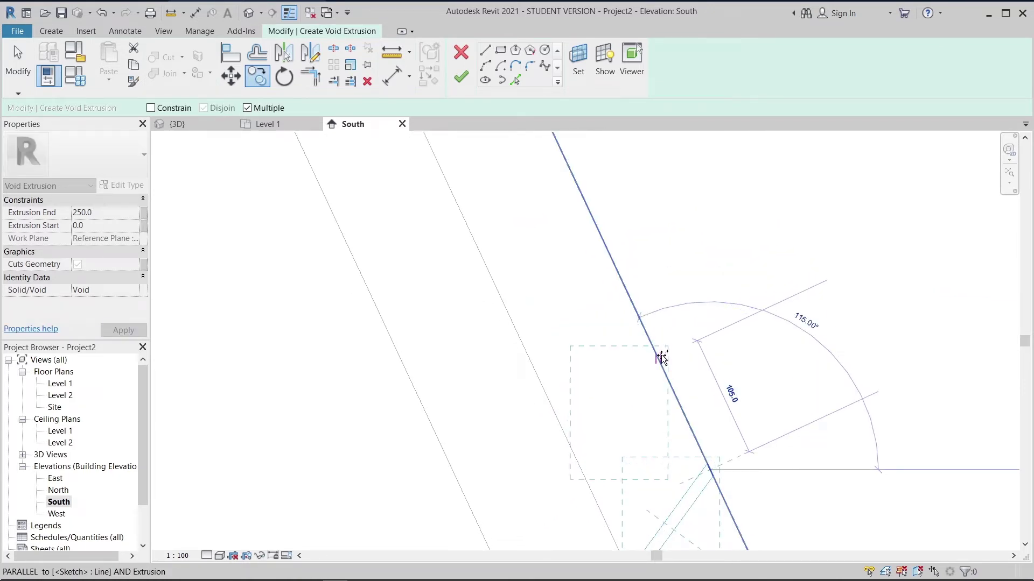
left_click(663, 361)
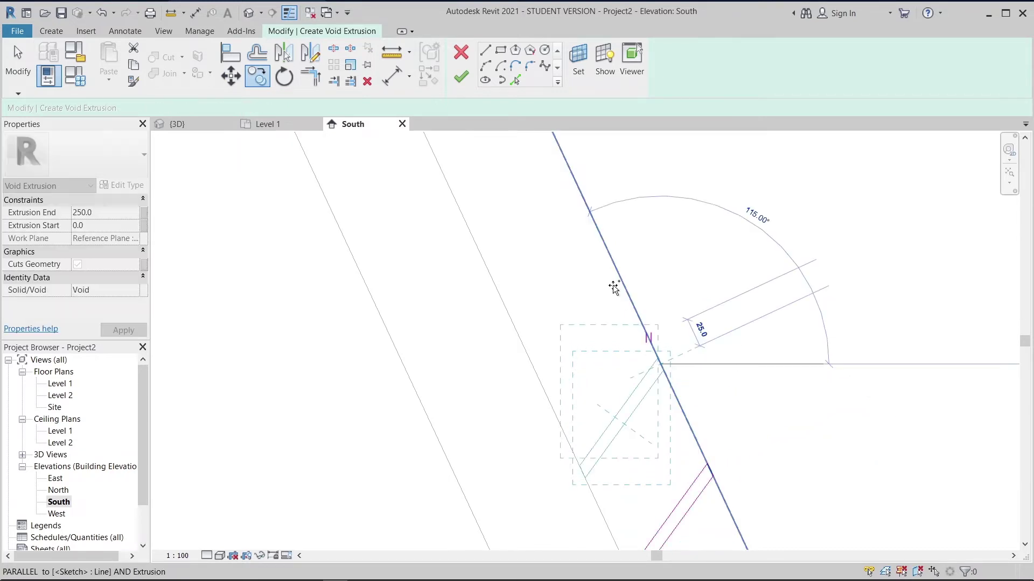
middle_click_drag(614, 289, 680, 448)
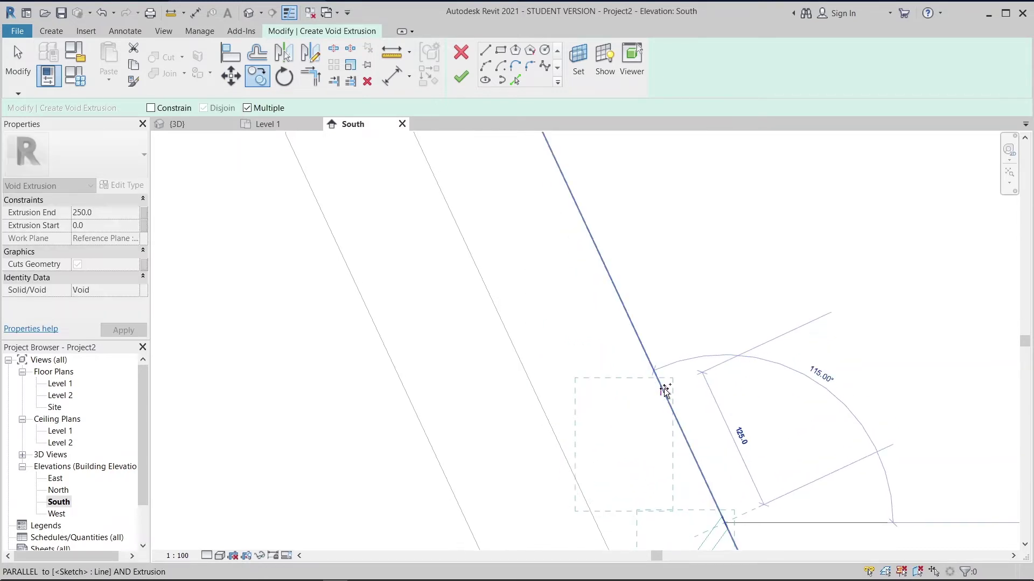
middle_click_drag(676, 407, 618, 288)
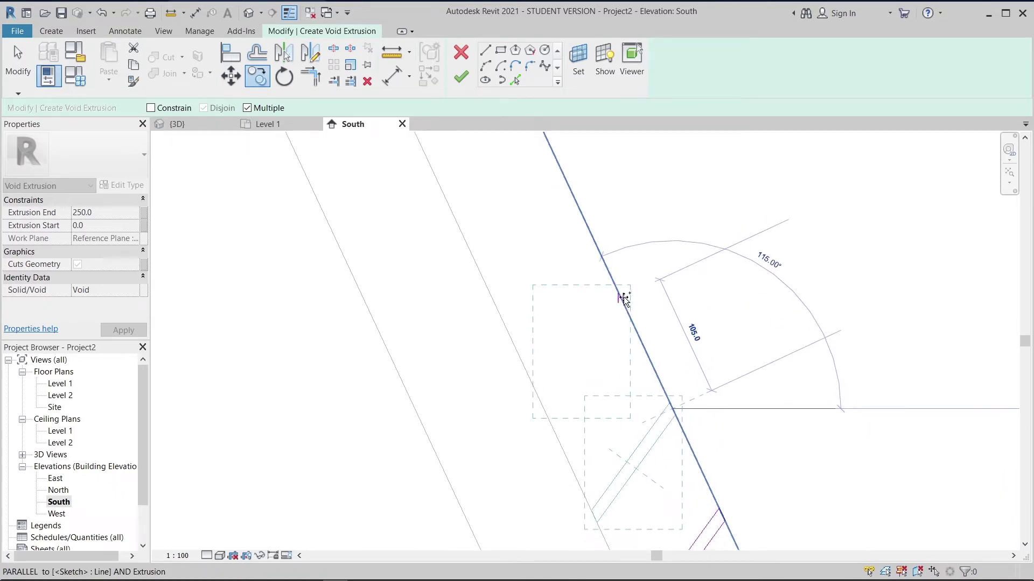
left_click(625, 302)
middle_click_drag(625, 302, 671, 370)
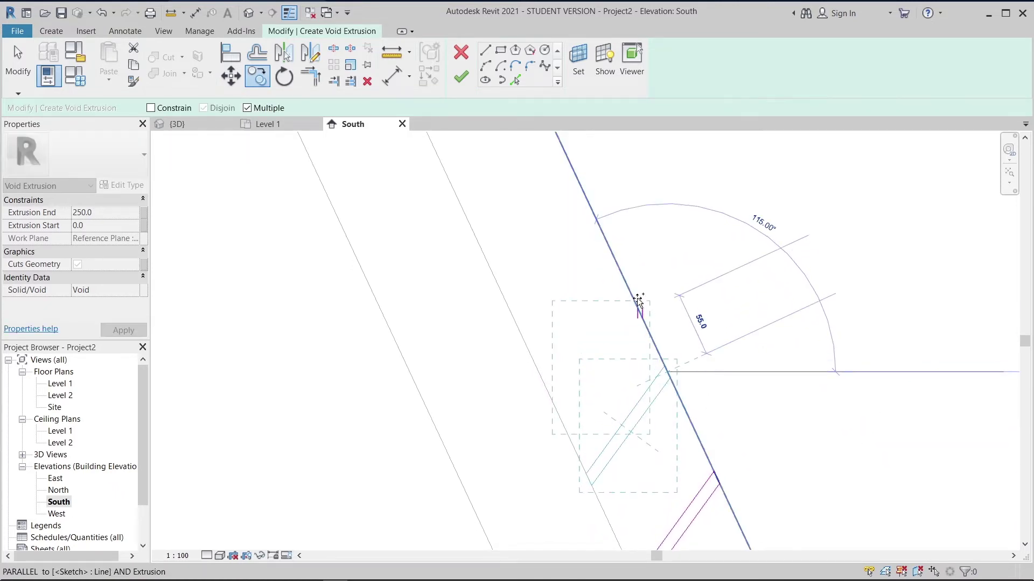
middle_click_drag(638, 301, 672, 349)
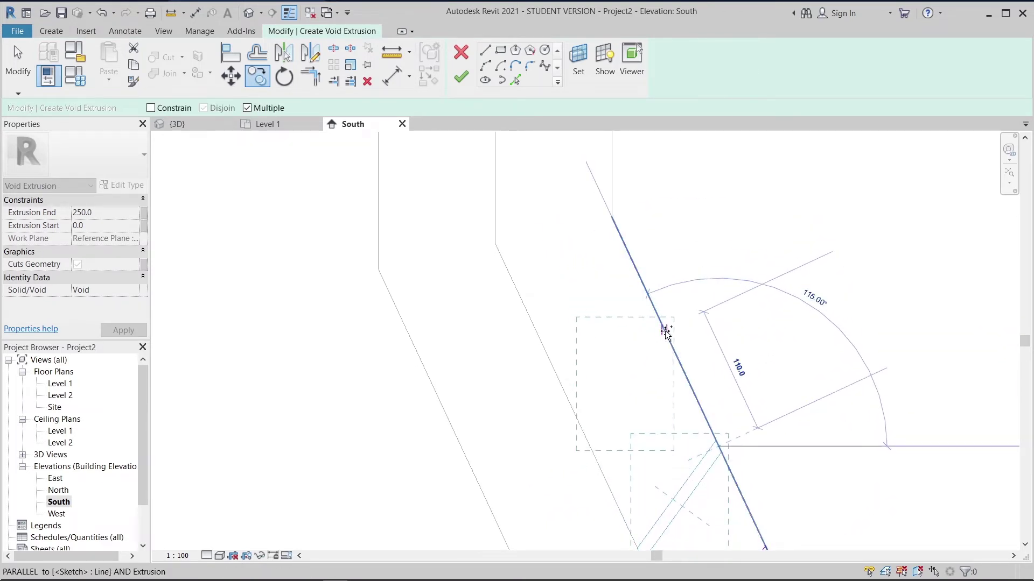
mouse_move(673, 340)
middle_mouse_down()
mouse_move(692, 369)
mouse_move(653, 305)
middle_mouse_up()
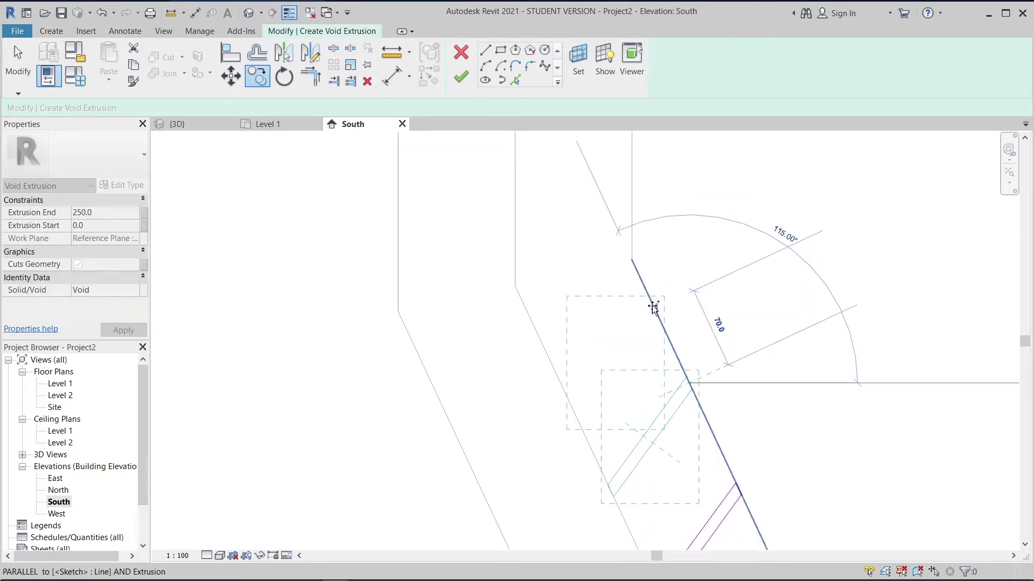
left_click(636, 281)
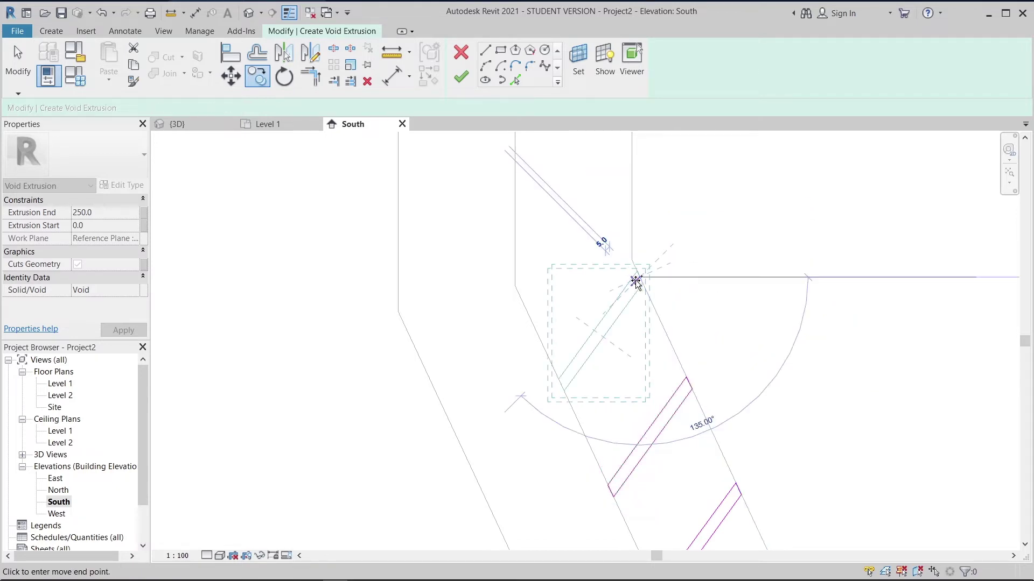
left_click(636, 282)
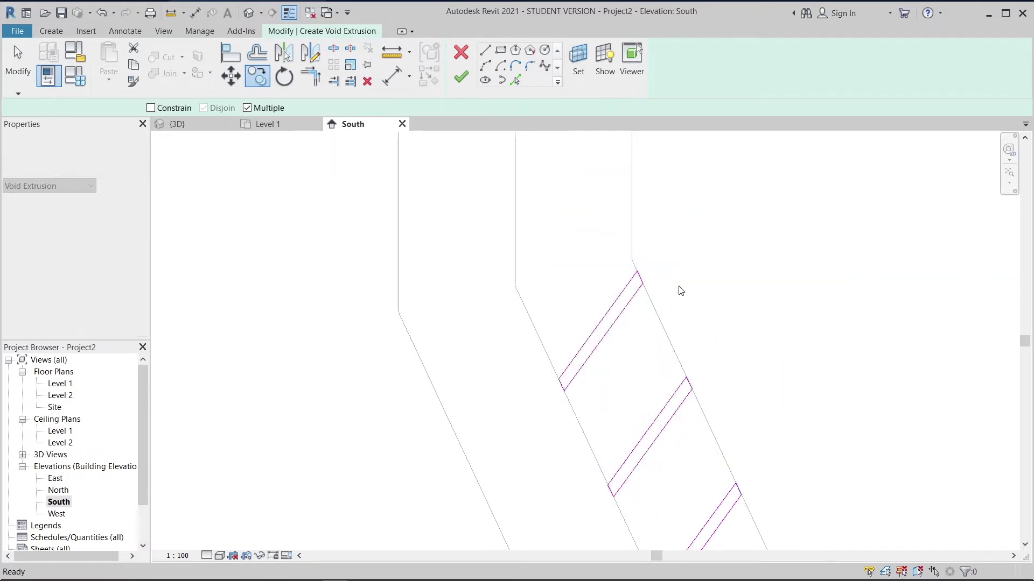
scroll(678, 288, "down", 3)
key("Escape")
Draw a horizontal line across the wood layer's upper vertical leg, offset 100 mm above the inner bend
scroll(696, 308, "down", 1)
middle_click_drag(696, 308, 565, 284)
left_click(485, 50)
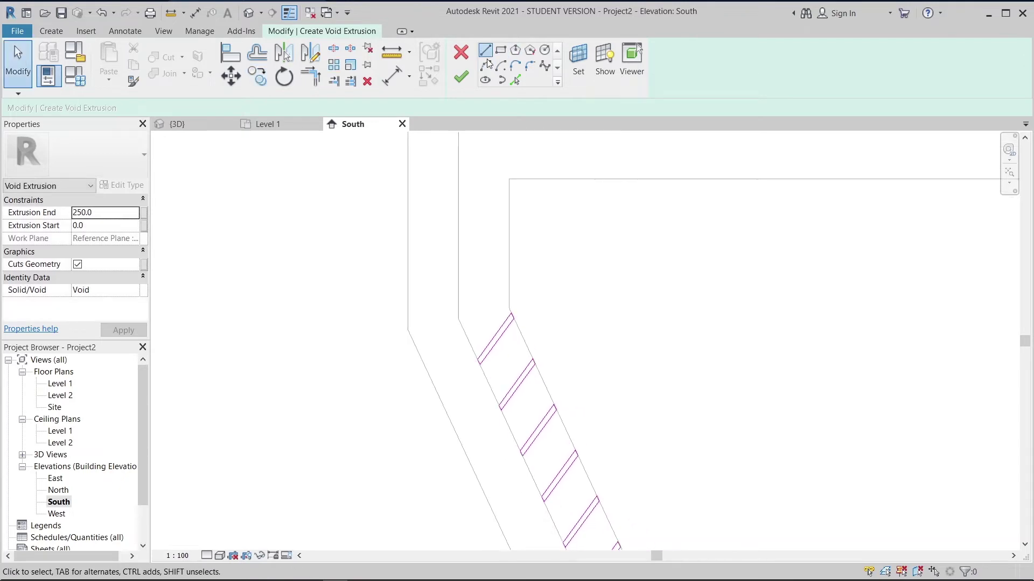
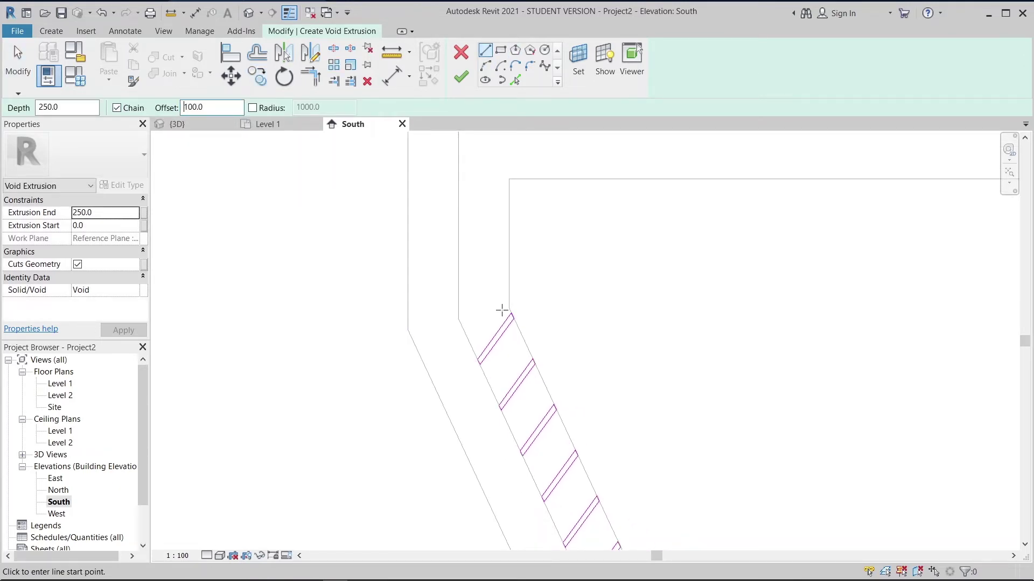
left_click(457, 307)
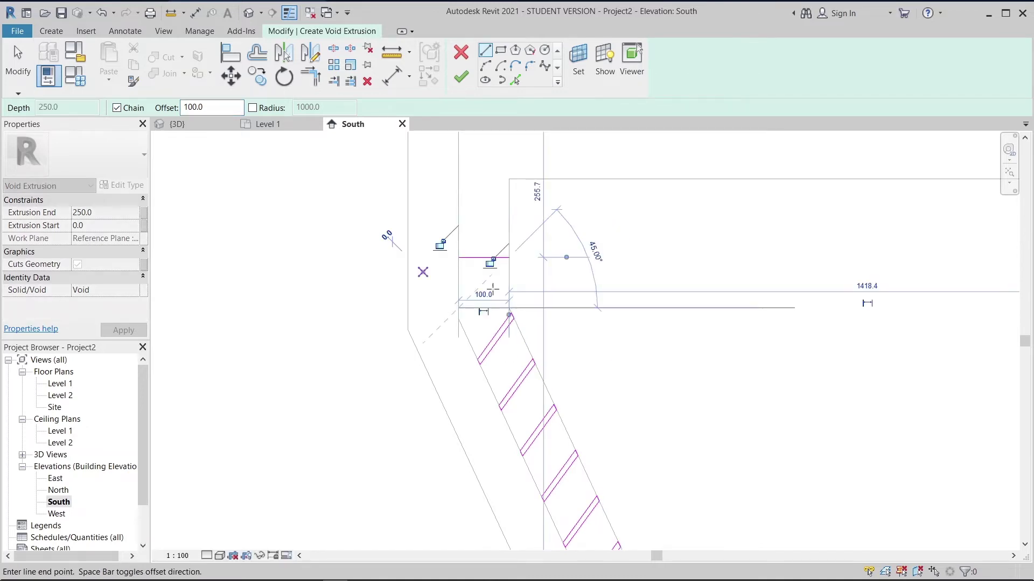
key("Escape")
Try to outline the slot from the horizontal line with a 10 mm vertical segment and a return line across the layer
left_click(509, 257)
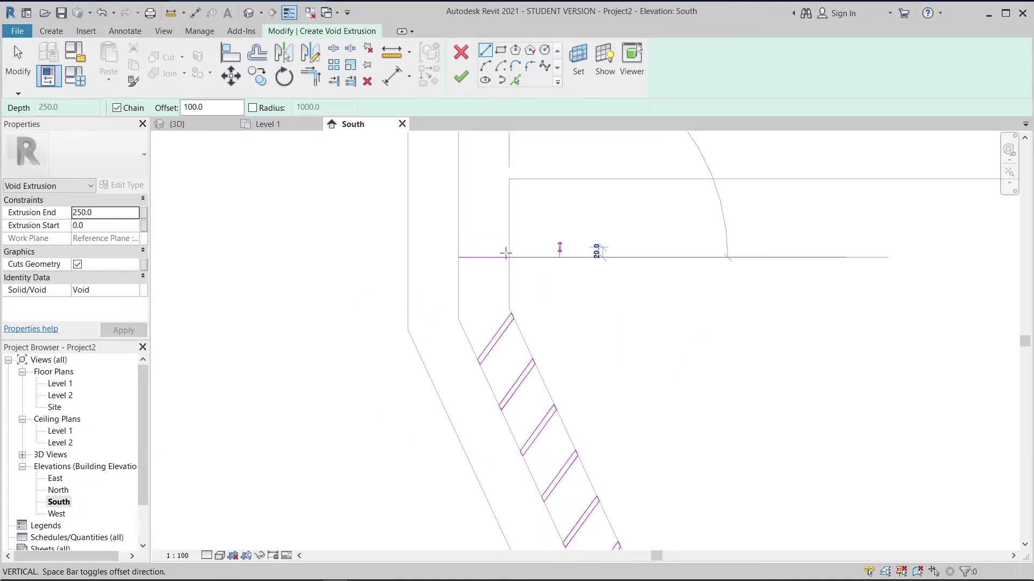
scroll(505, 253, "up", 2)
type("10")
key("Return")
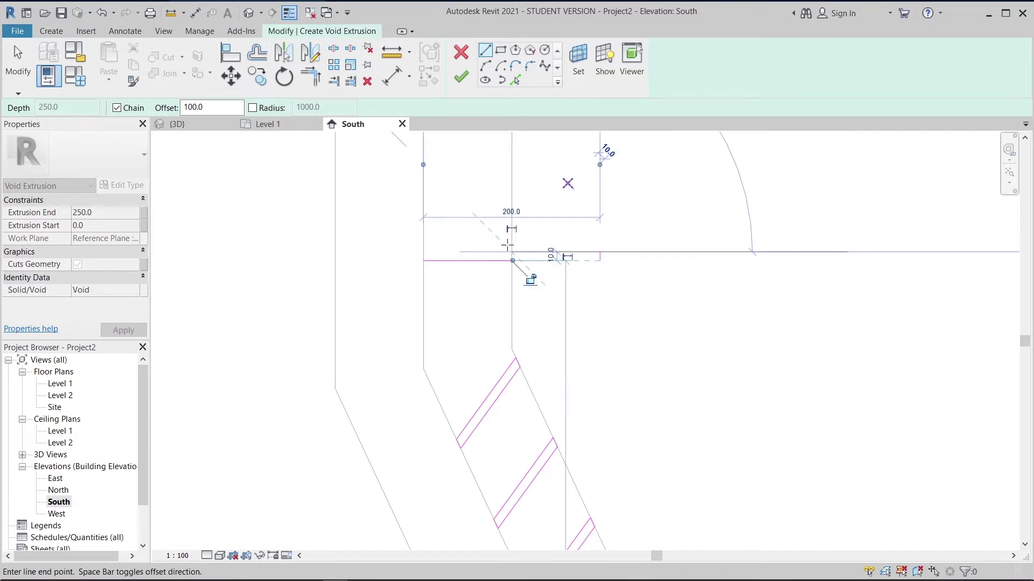
left_click(424, 251)
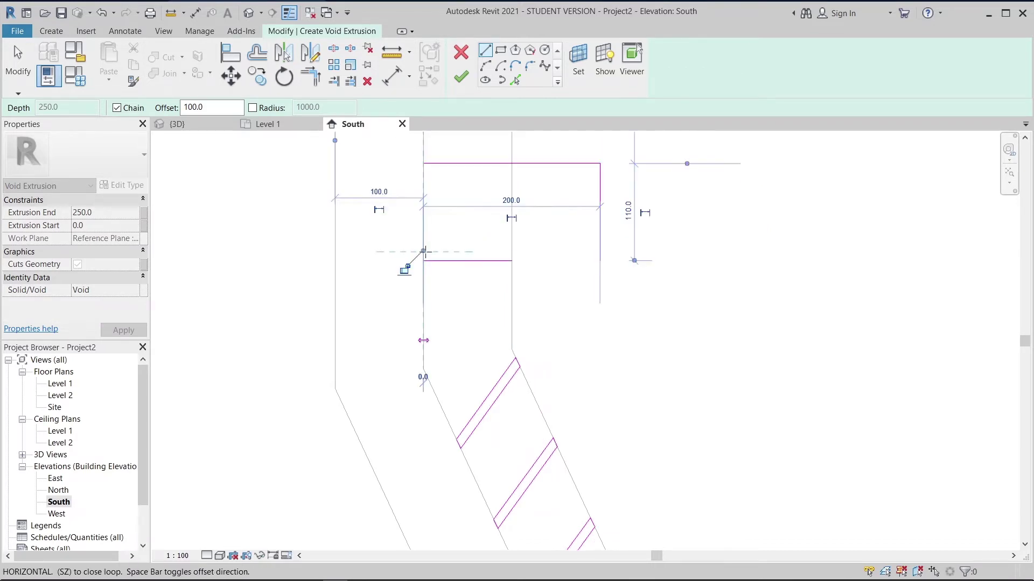
left_click(424, 261)
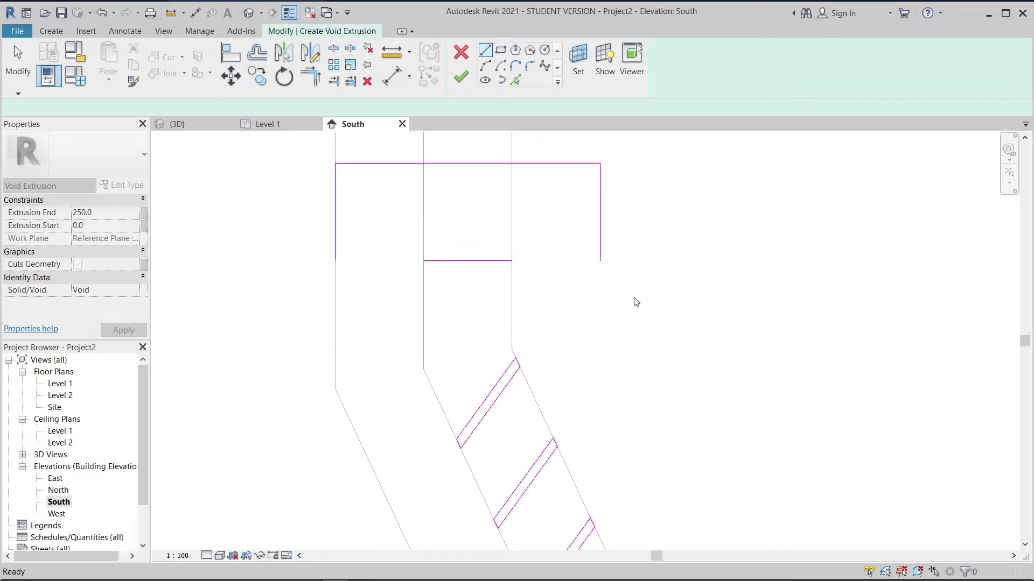
Delete the misplaced offset lines around the upper leg, keeping the horizontal line across the wood layer
left_click_drag(543, 166, 540, 159)
key("Delete")
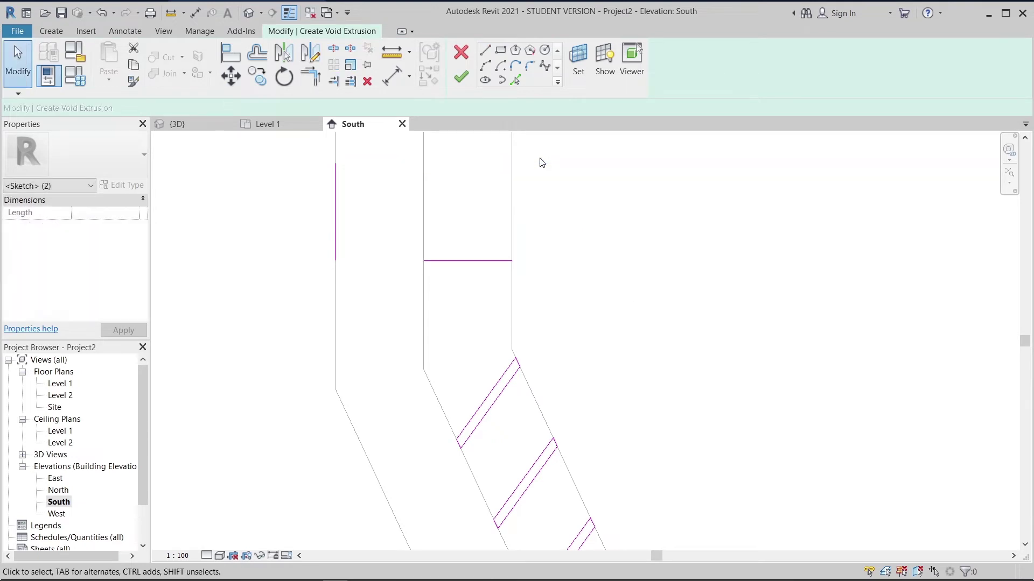
left_click_drag(410, 189, 265, 221)
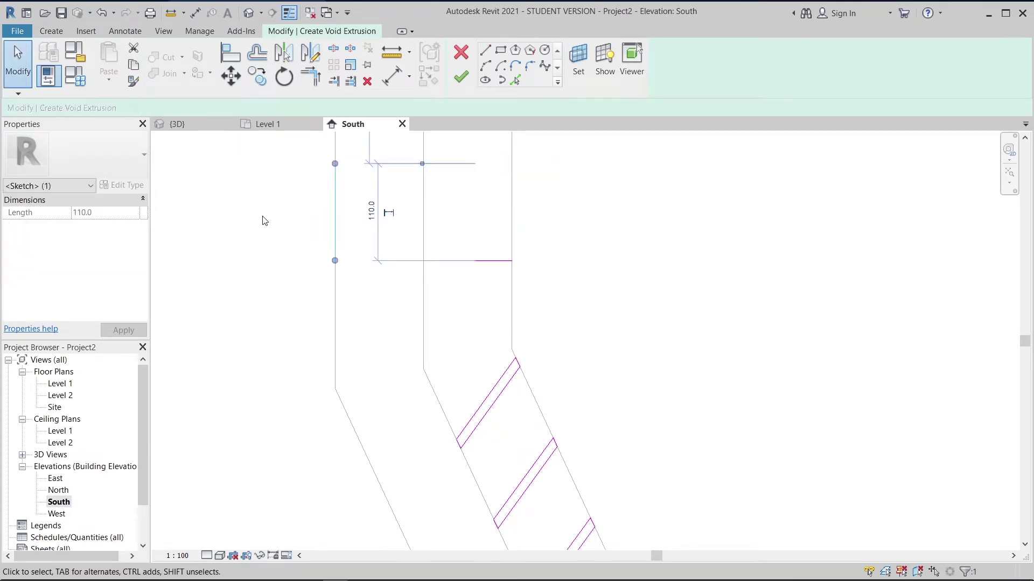
key("Delete")
key("Delete")
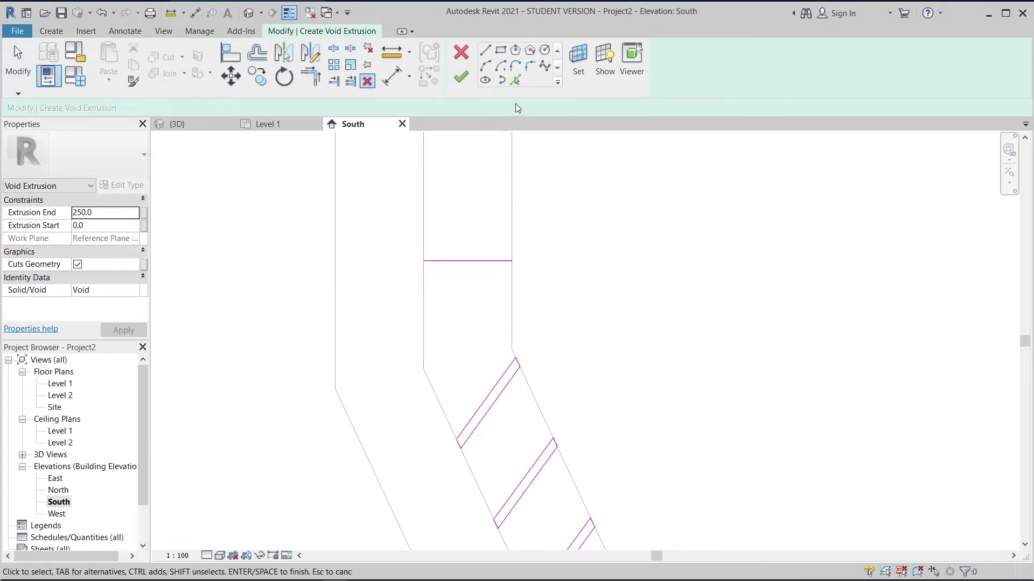
Outline a closed 10 mm high slot above the horizontal line, spanning the full 100 mm width of the wood layer's upper vertical leg
left_click(486, 51)
scroll(513, 303, "up", 4)
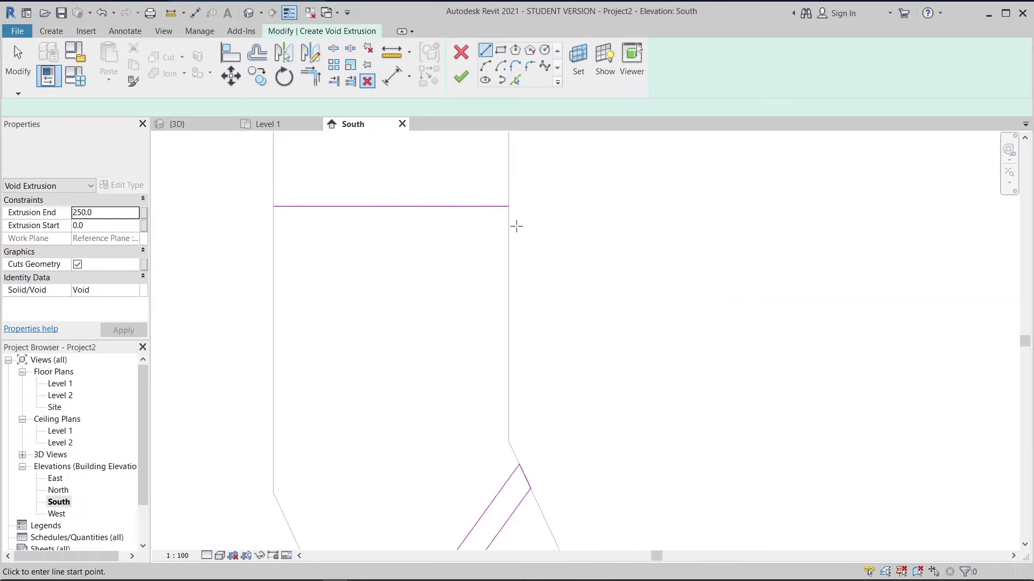
left_click(508, 205)
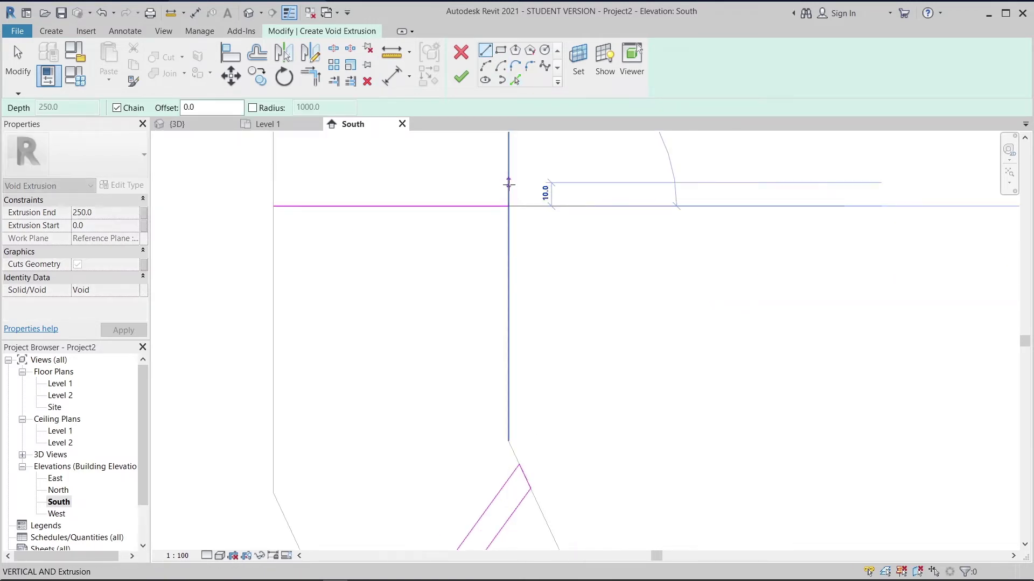
left_click(508, 182)
left_click(273, 183)
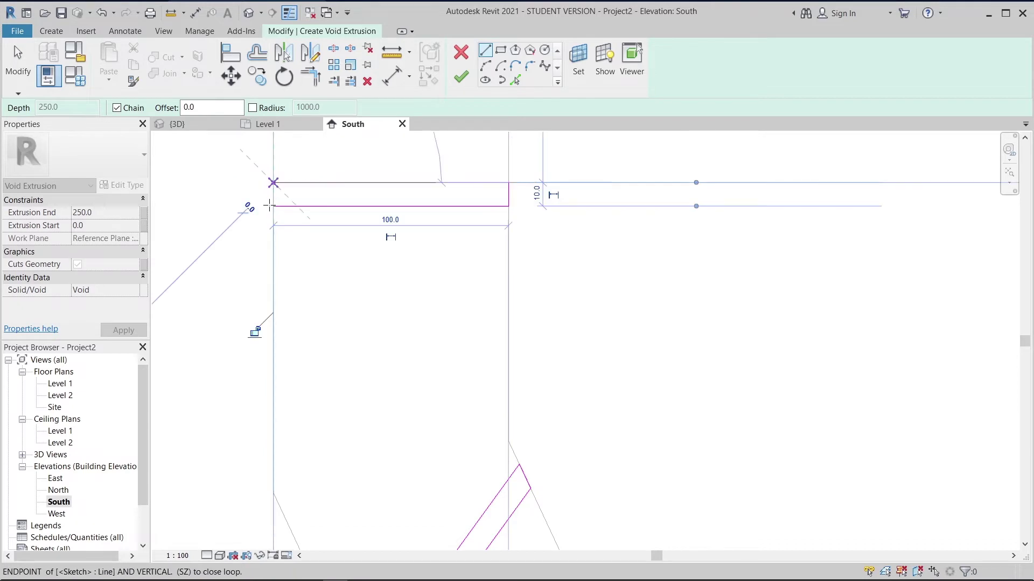
left_click(273, 206)
key("Escape")
scroll(311, 265, "down", 4)
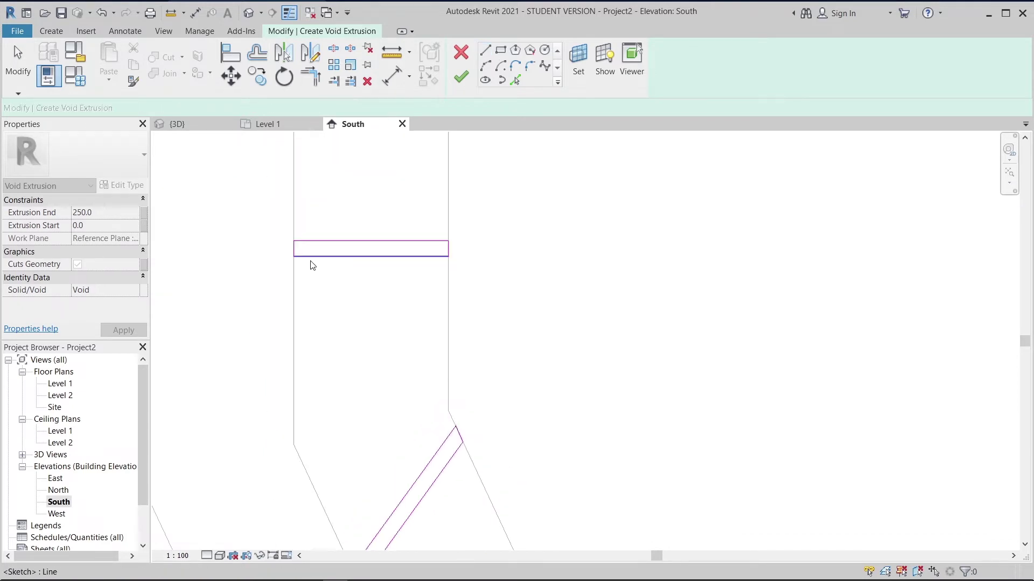
Copy the horizontal slot about 100 mm up the wood layer's upper vertical leg
left_click_drag(301, 330, 489, 406)
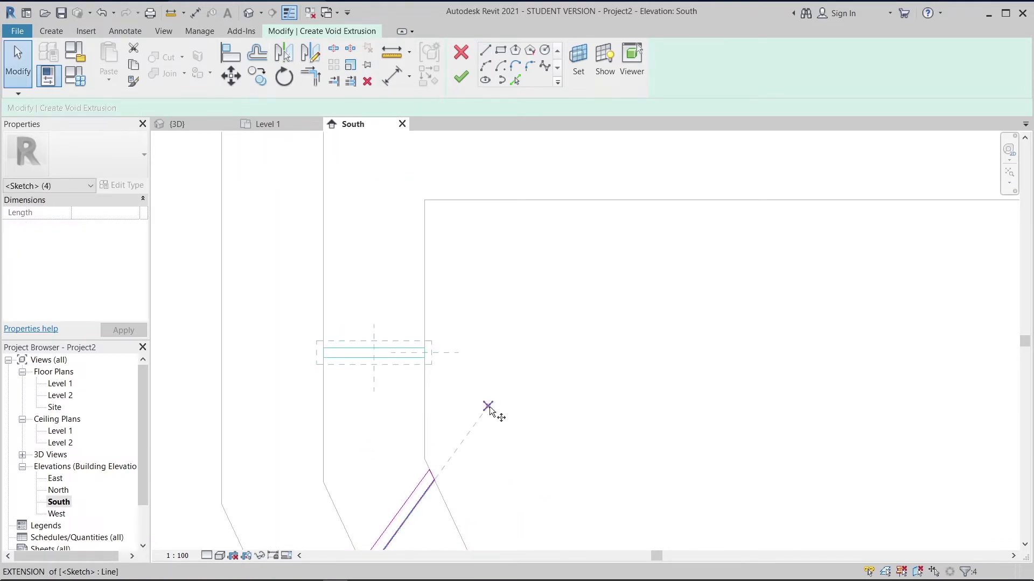
key("c")
key("o")
scroll(436, 371, "up", 4)
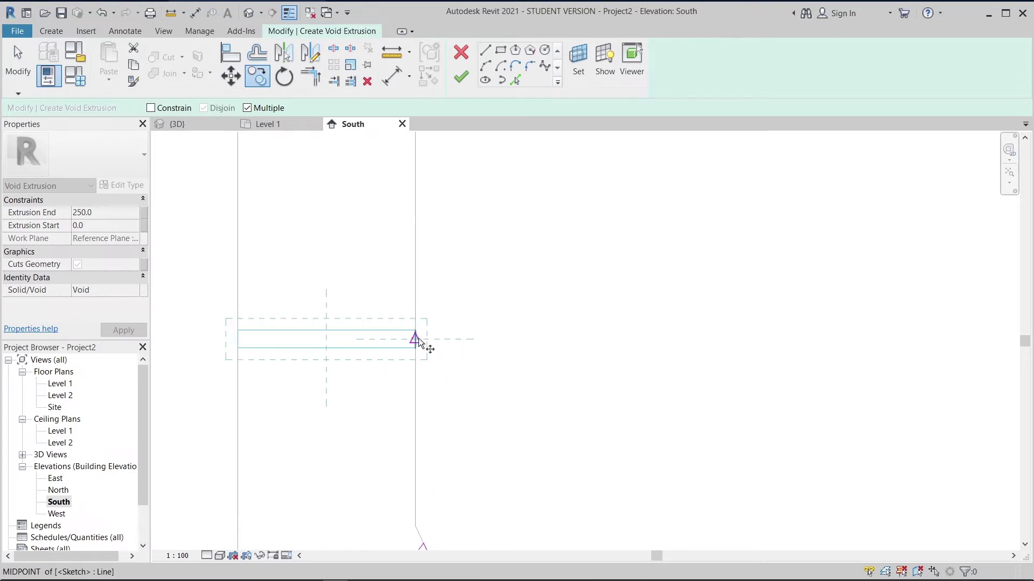
left_click(415, 338)
scroll(415, 296, "down", 3)
middle_click_drag(428, 257, 445, 432)
scroll(432, 377, "down", 2)
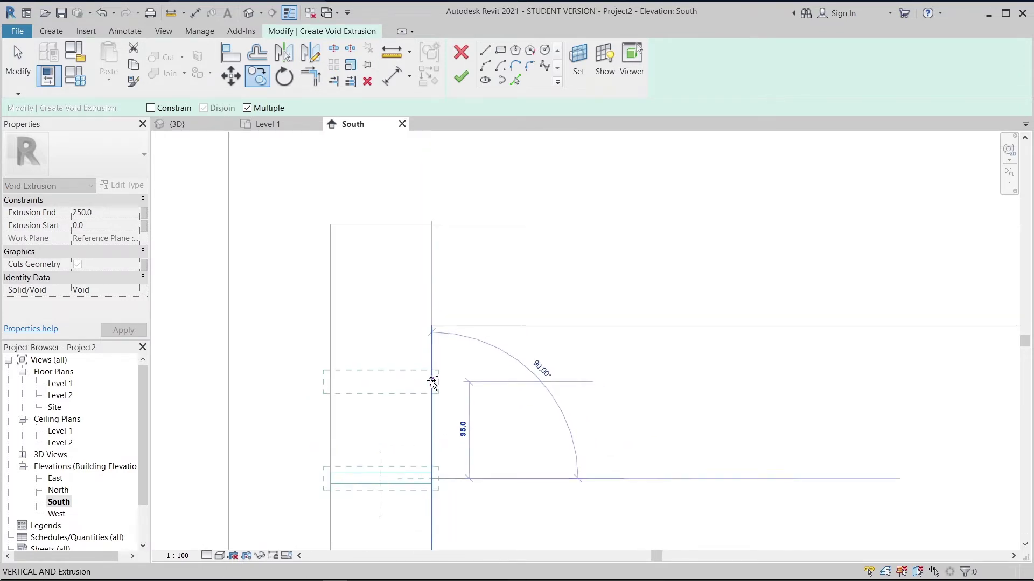
left_click(431, 378)
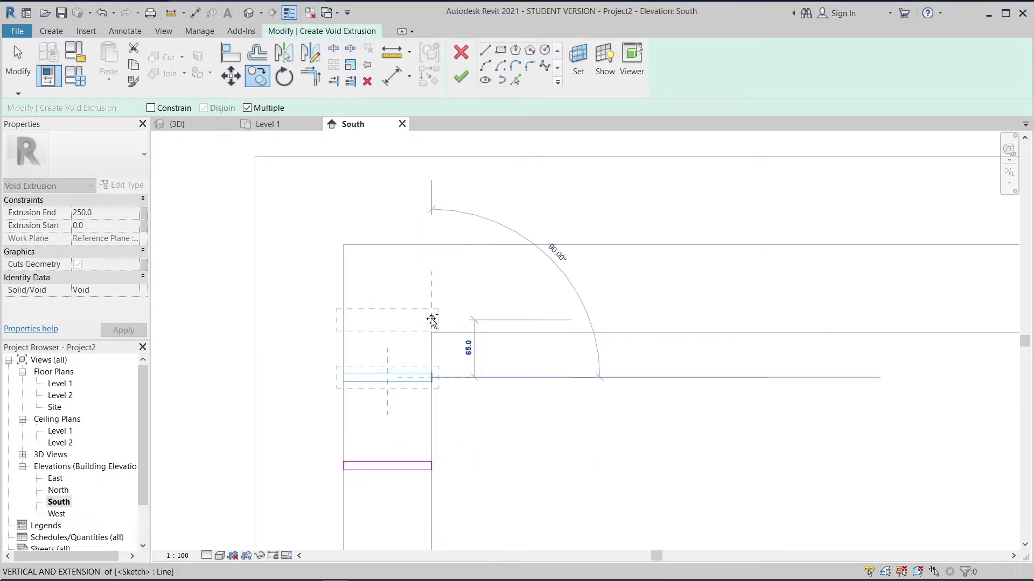
key("Escape")
key("Escape")
scroll(431, 318, "down", 1)
Draw a vertical line across the wood layer's upper horizontal run, offset 100 mm from the inner corner
left_click(485, 50)
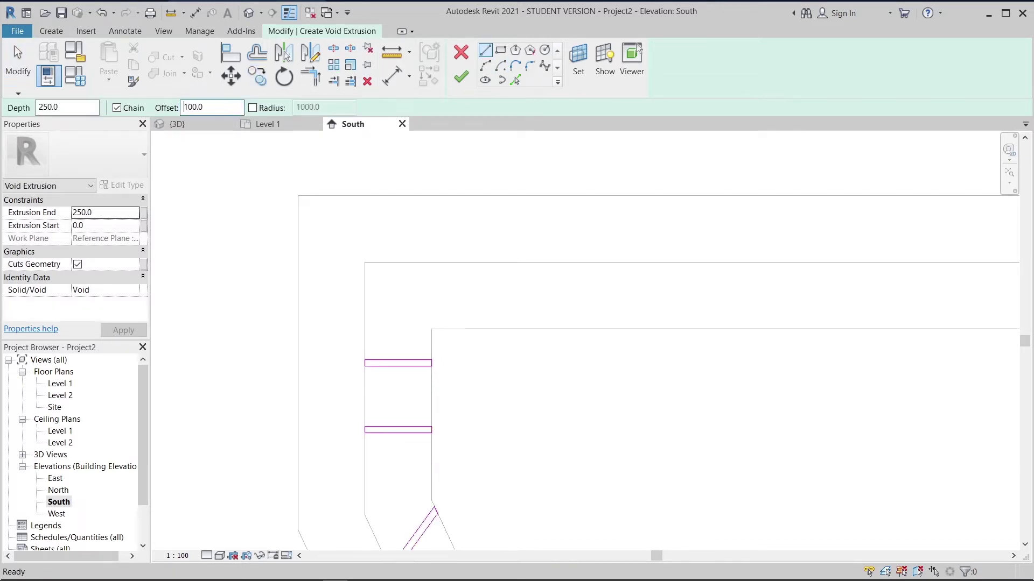
left_click(431, 328)
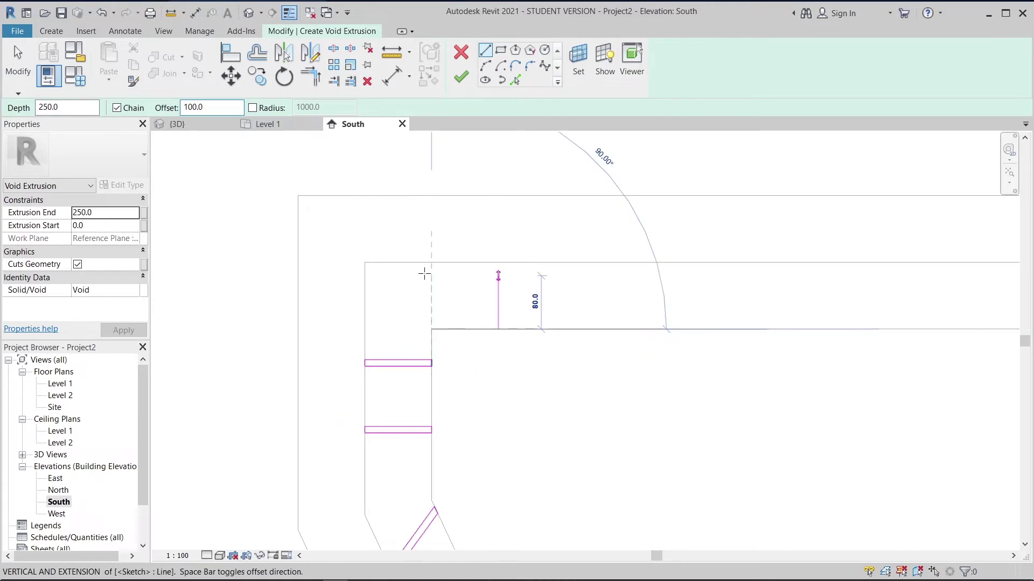
left_click(424, 268)
key("Escape")
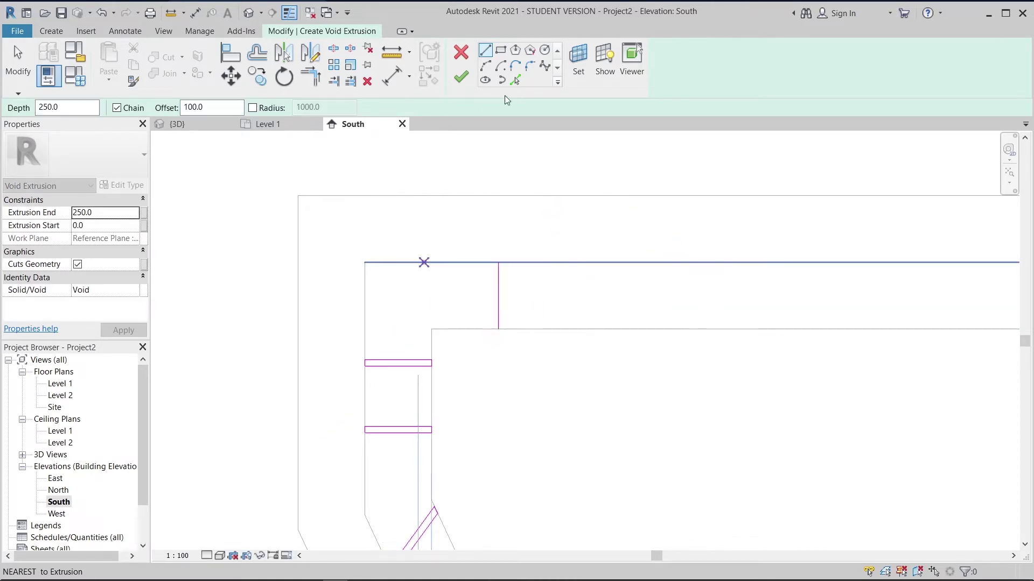
scroll(524, 256, "up", 1)
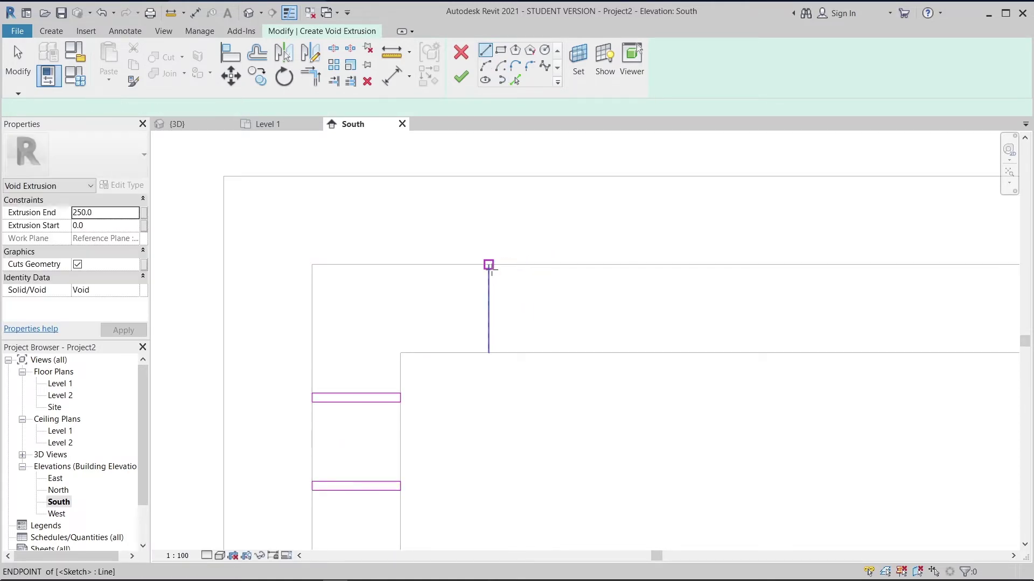
left_click(487, 263)
key("Escape")
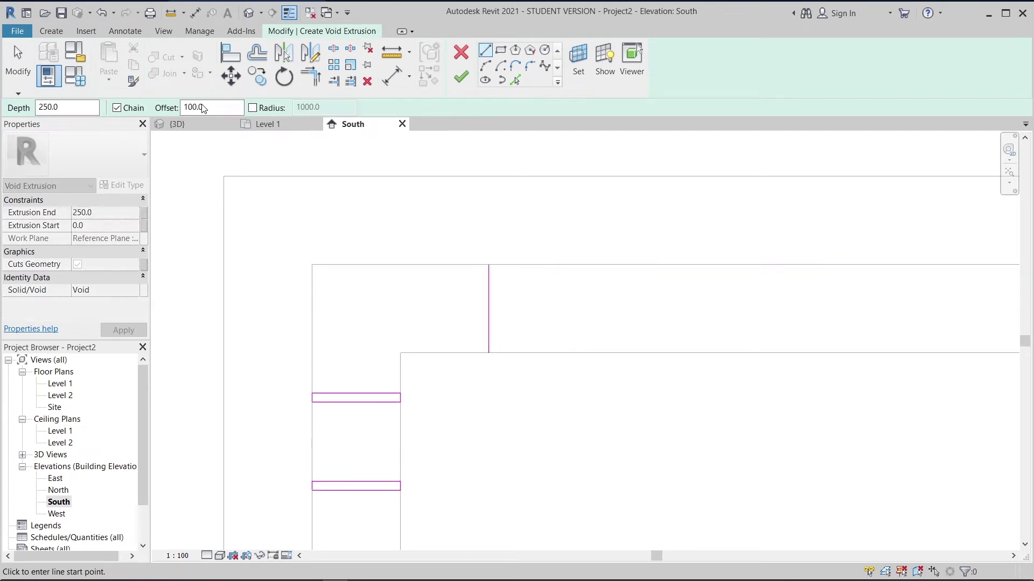
With the line offset at 0, draw a short horizontal segment from the vertical line's upper end and set its length to 10 mm
double_click(186, 107)
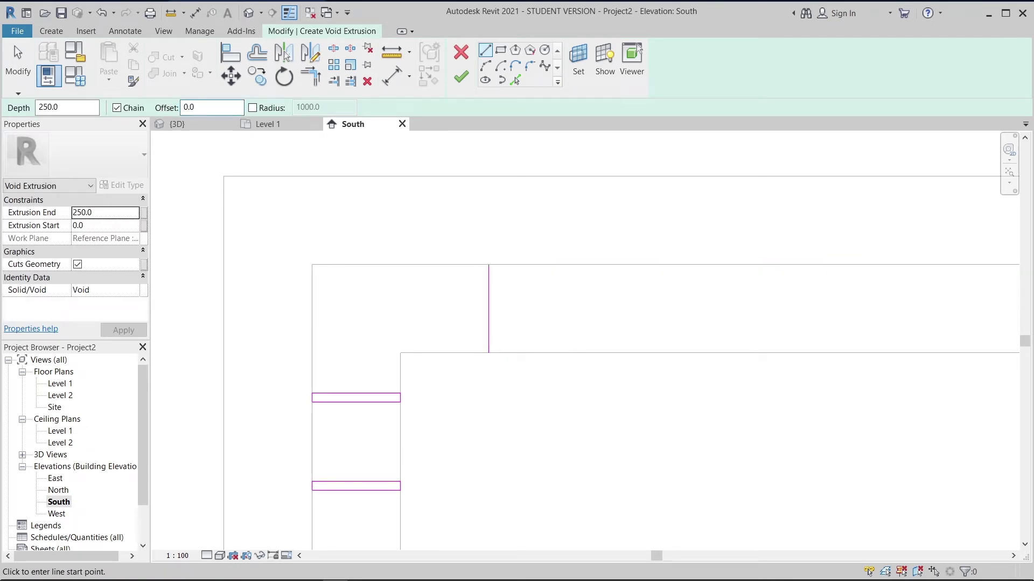
left_click(489, 265)
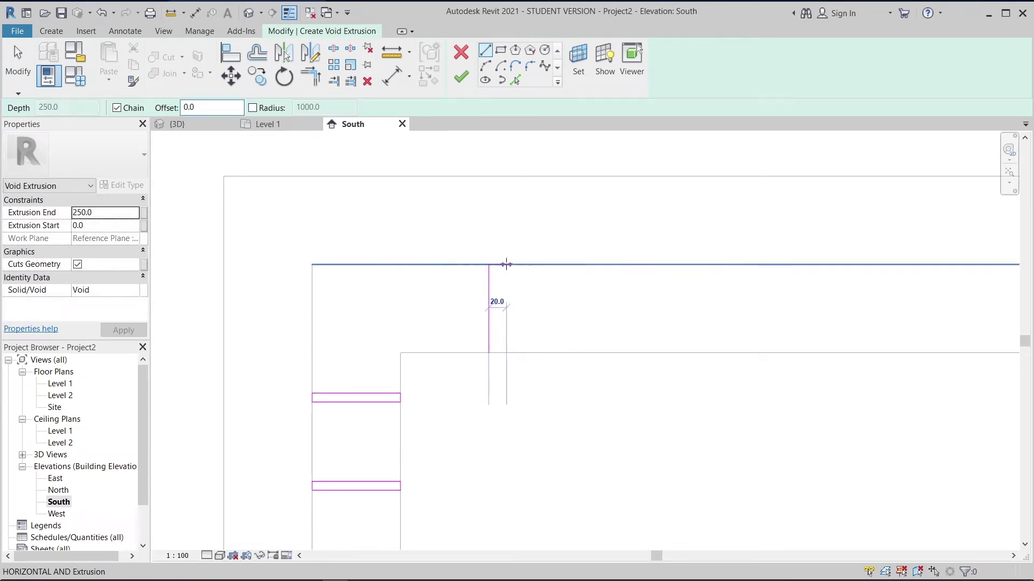
key("Escape")
key("Escape")
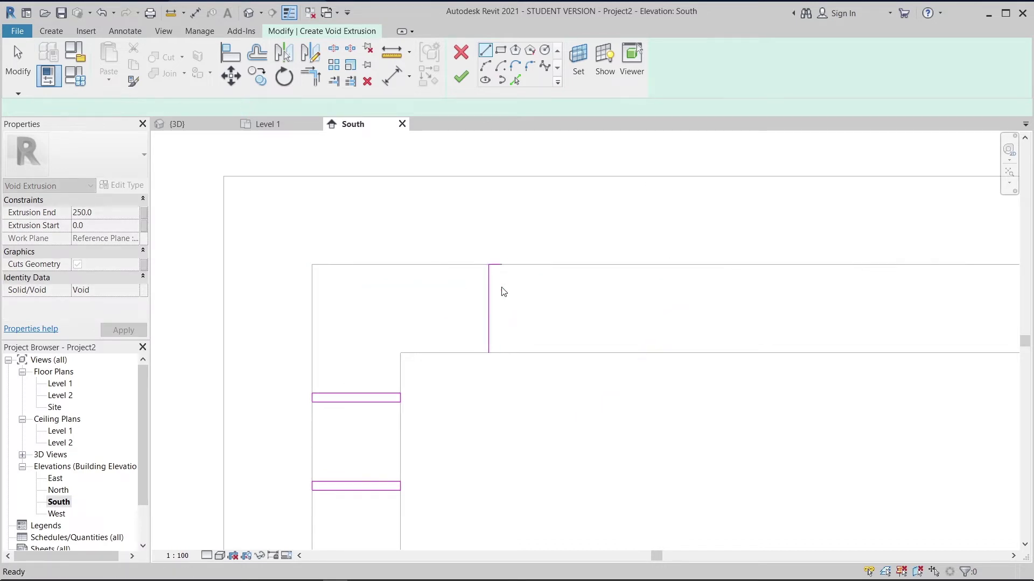
scroll(494, 263, "up", 1)
left_click(501, 264)
left_click(491, 217)
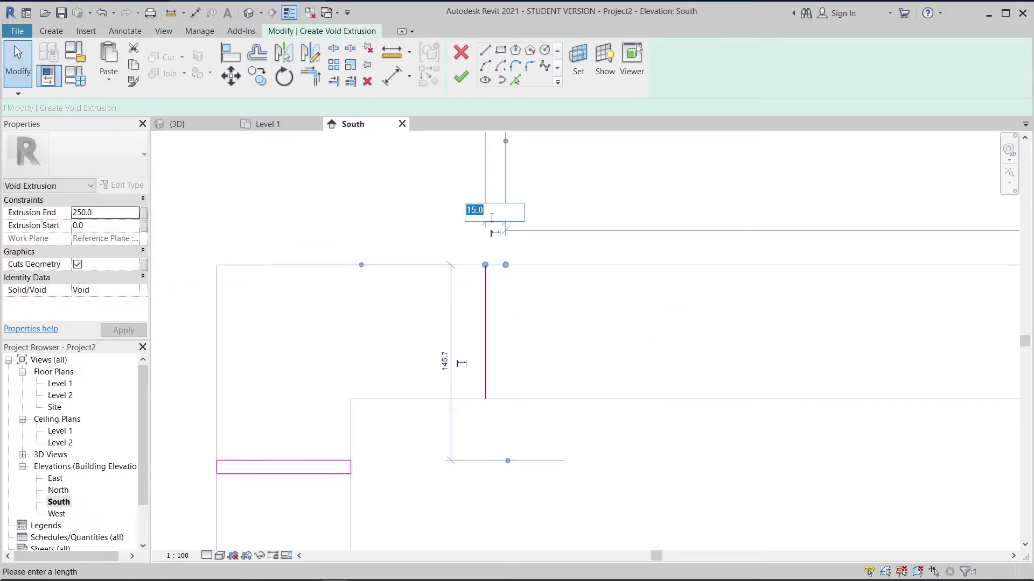
type("10")
key("Return")
key("Escape")
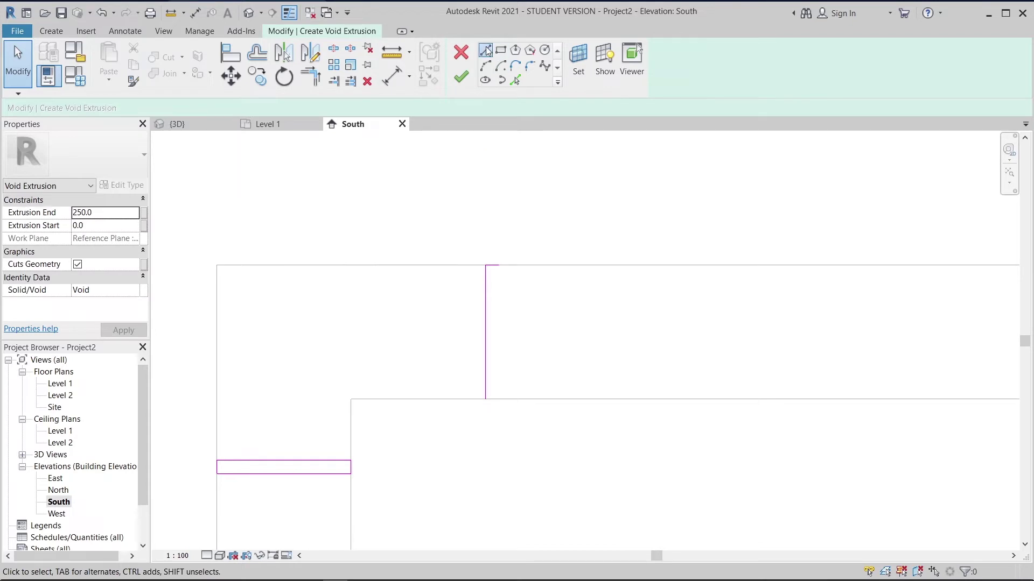
Close the vertical slot with a line down across the wood layer and a return line to the first line's lower end
left_click(486, 50)
left_click(498, 265)
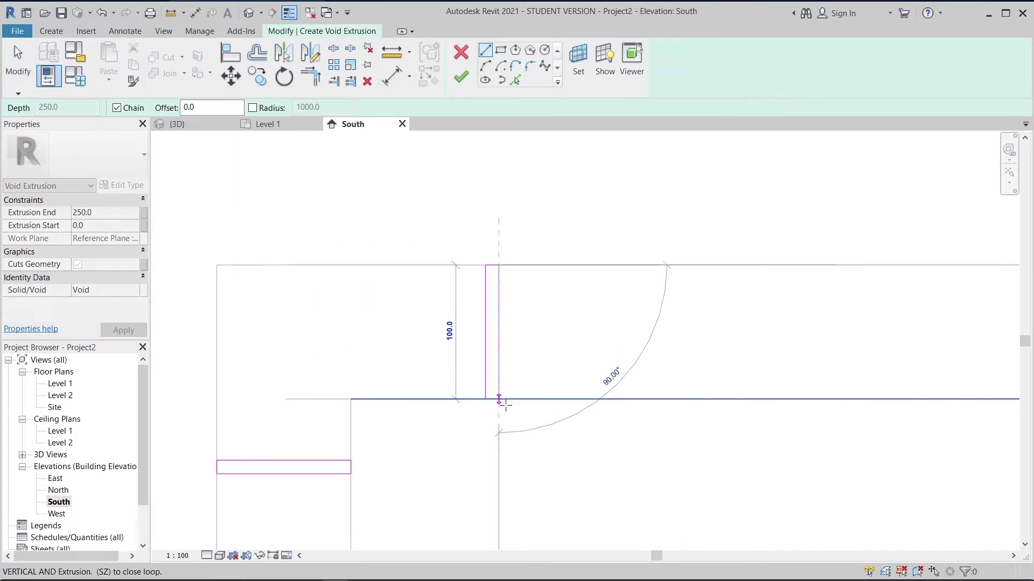
left_click(498, 399)
left_click(485, 399)
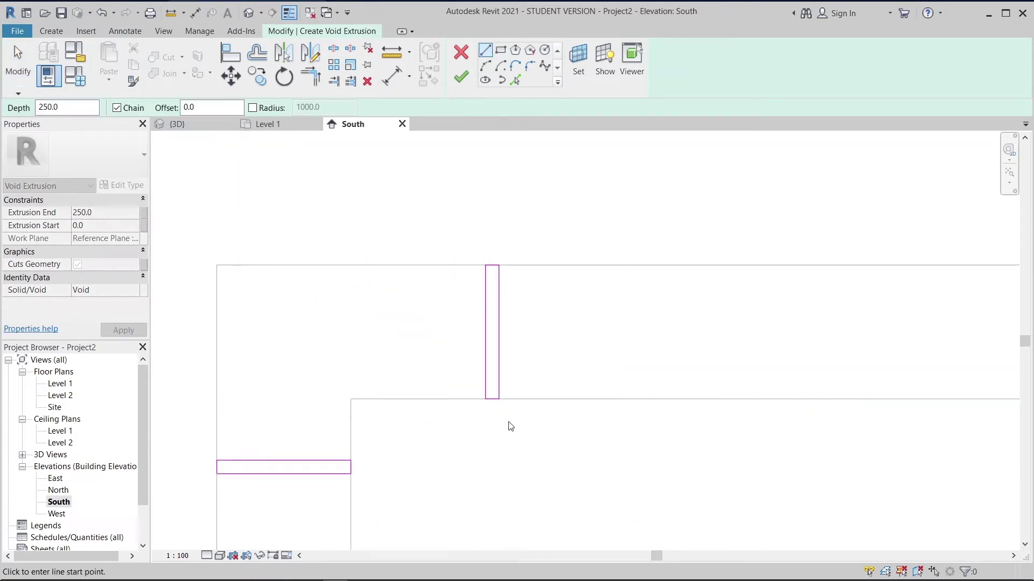
key("Escape")
Copy the vertical slot 100 mm along the upper horizontal run, with constrained movement and multiple copies enabled
scroll(509, 423, "down", 3)
middle_click_drag(603, 460, 437, 410)
scroll(487, 435, "down", 2)
middle_click_drag(488, 435, 416, 412)
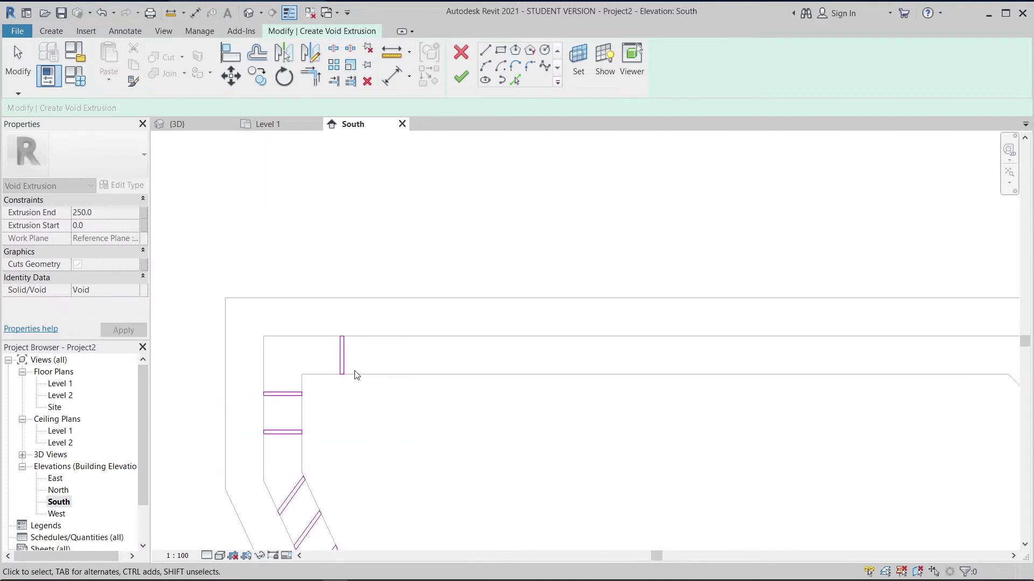
left_click_drag(315, 305, 372, 402)
key("m")
key("v")
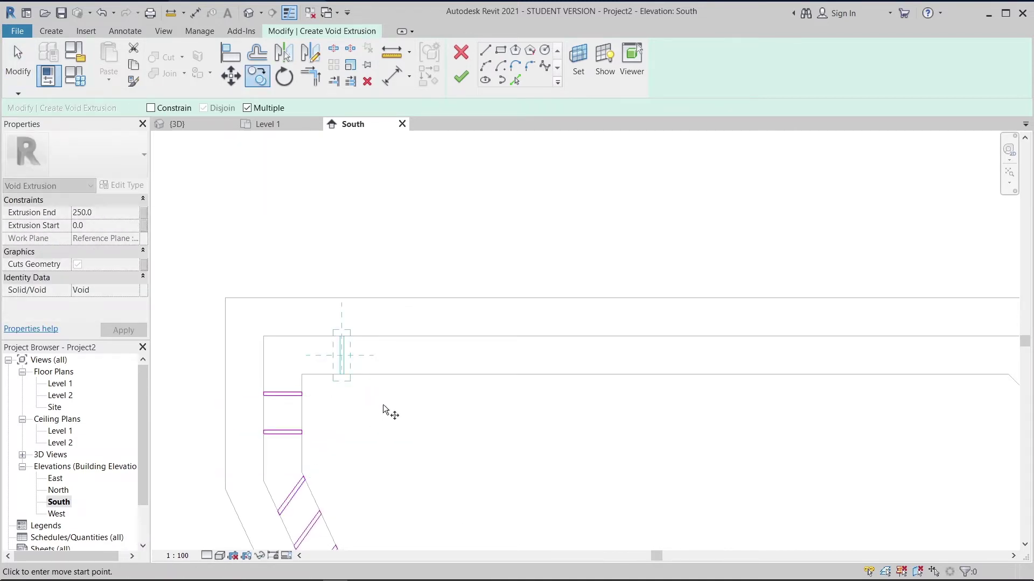
scroll(371, 404, "up", 3)
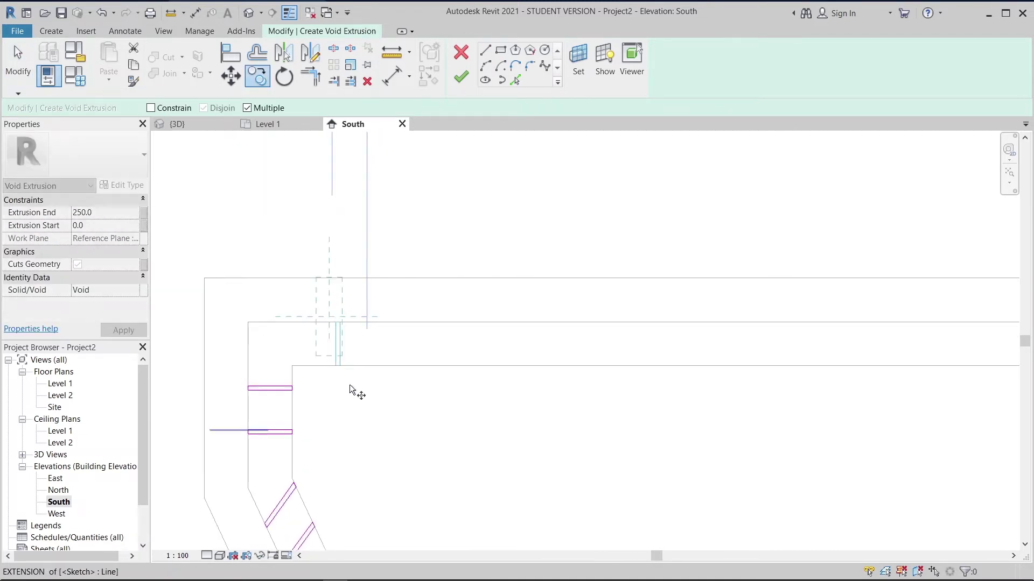
left_click(152, 108)
scroll(370, 373, "up", 2)
left_click(307, 326)
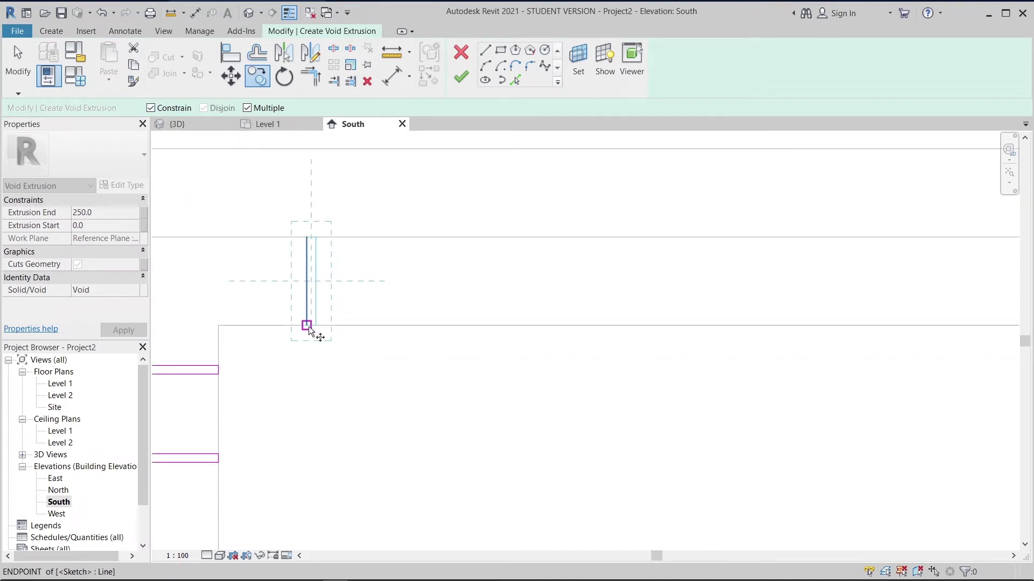
scroll(420, 325, "down", 3)
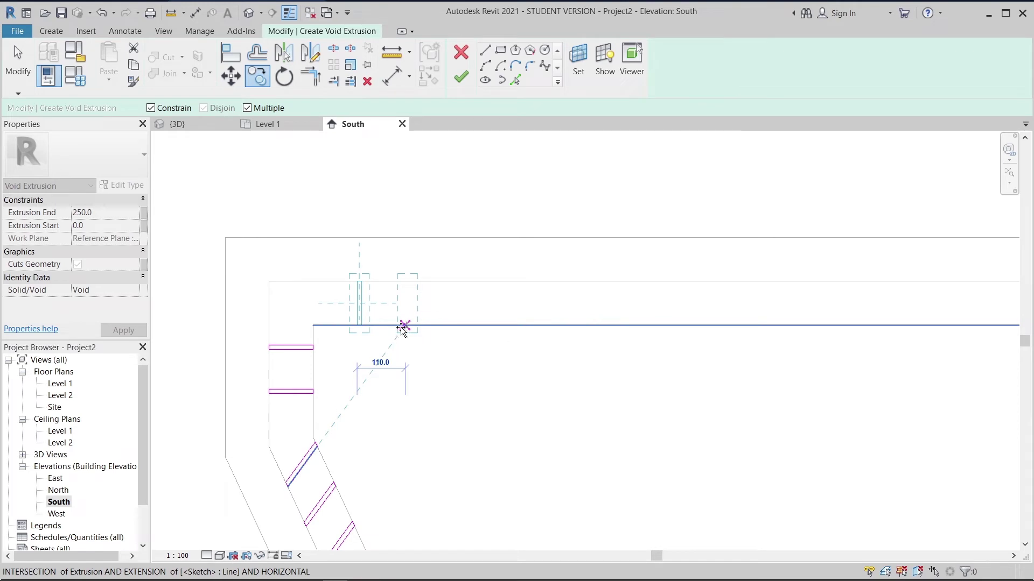
type("100")
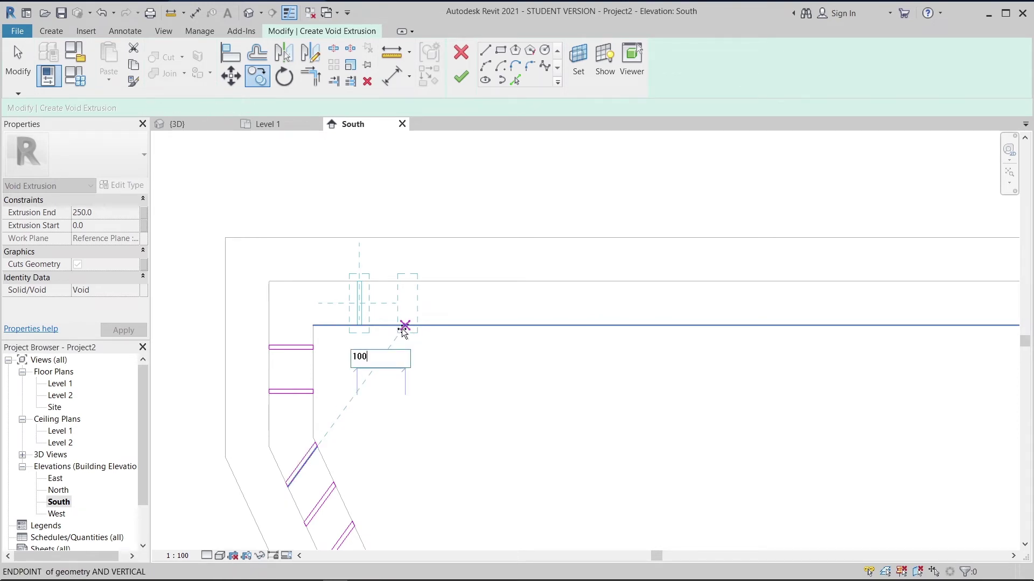
key("Return")
Place three more copies of the vertical slot at 100 mm spacing along the upper horizontal run
type("100")
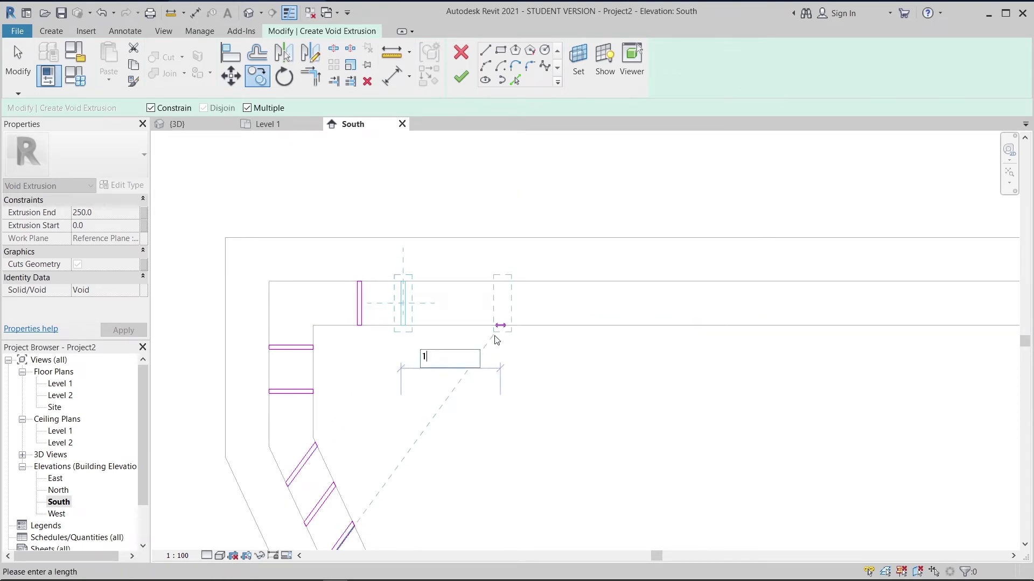
key("Return")
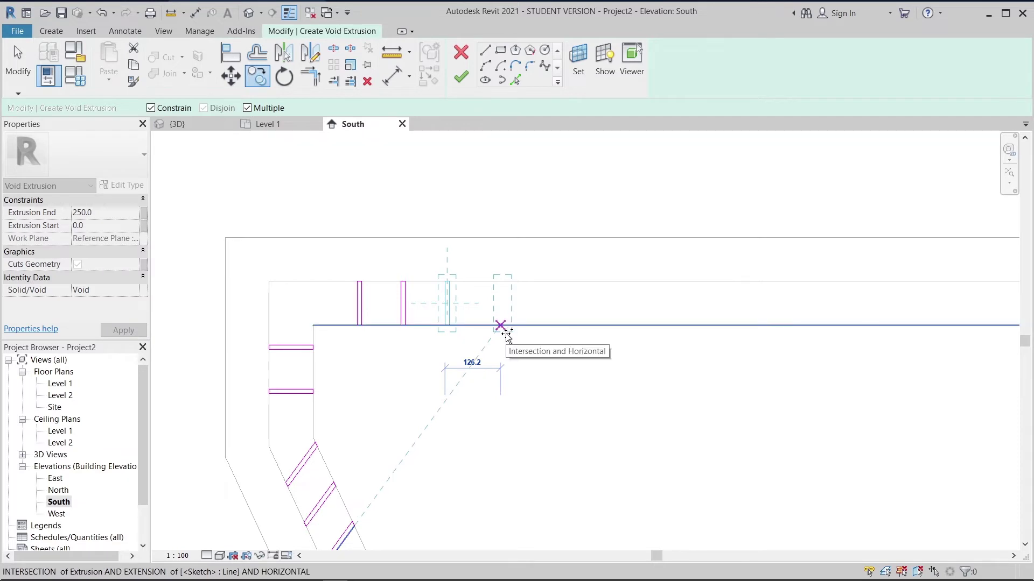
type("1")
type("020")
key("Return")
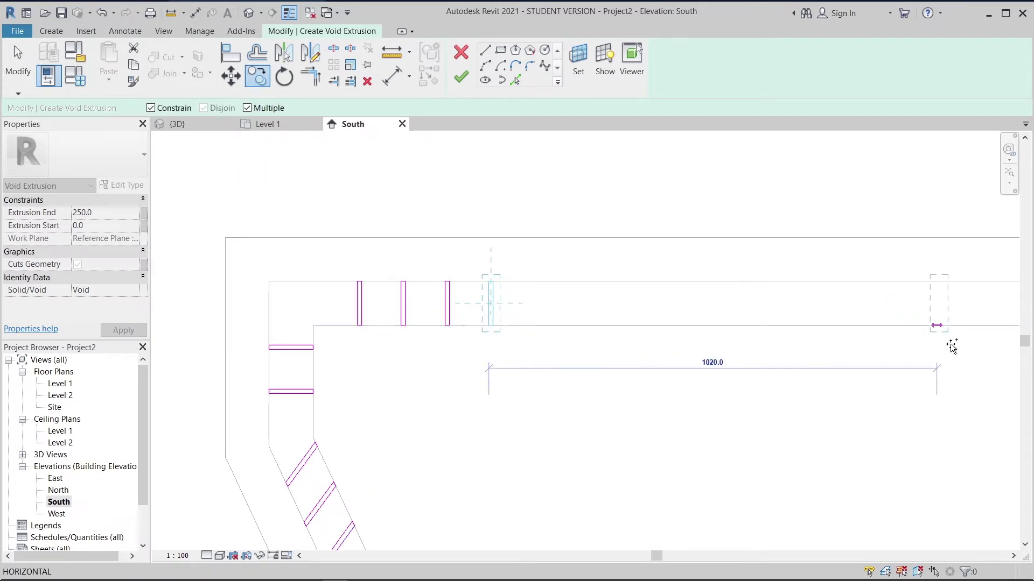
type("100")
key("Return")
Try to continue the slot copies at 100 mm spacing beyond the fifth vertical slot
type("10")
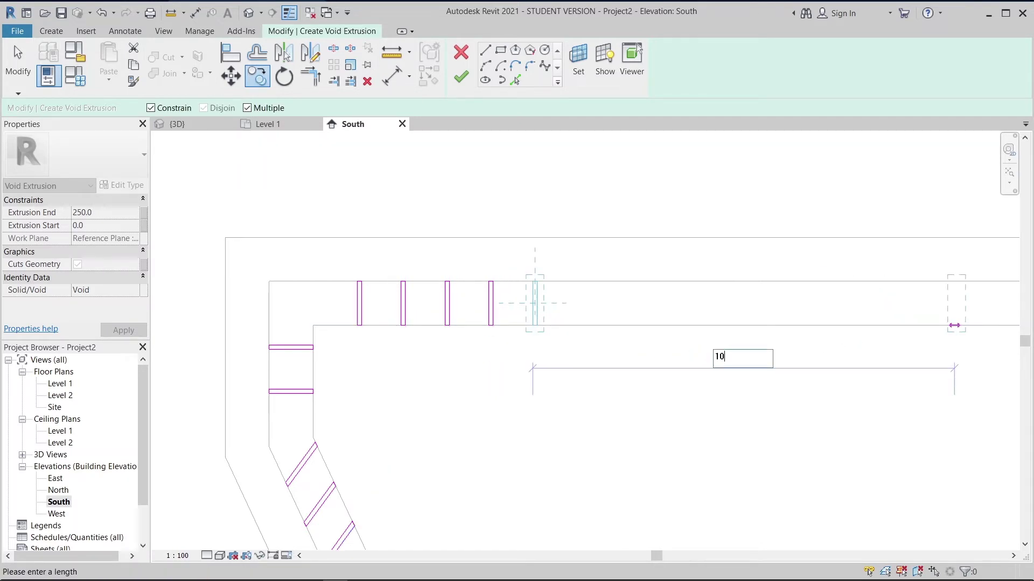
type("0")
key("Return")
type("100")
key("Return")
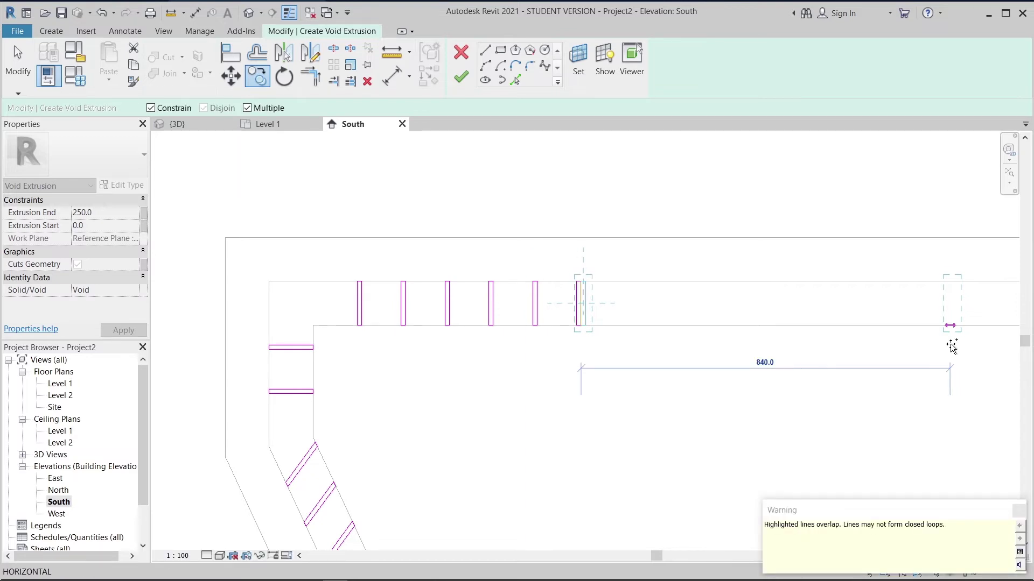
key("Escape")
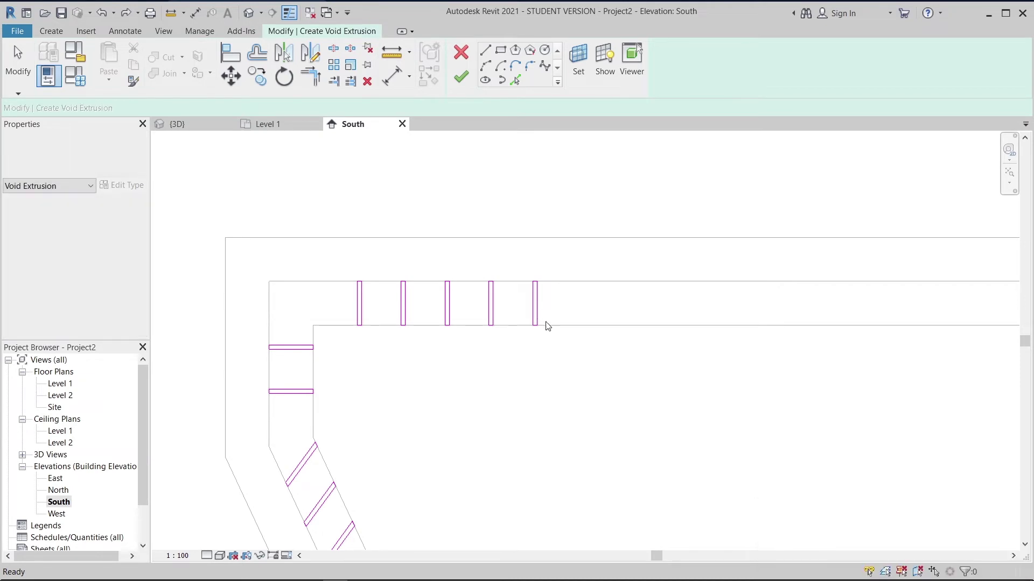
Copy the fifth vertical slot 100 mm further along the upper horizontal run, with constrained movement and multiple copies enabled
left_click_drag(521, 270, 565, 351)
scroll(530, 382, "down", 1)
middle_click_drag(530, 382, 439, 376)
scroll(499, 388, "down", 2)
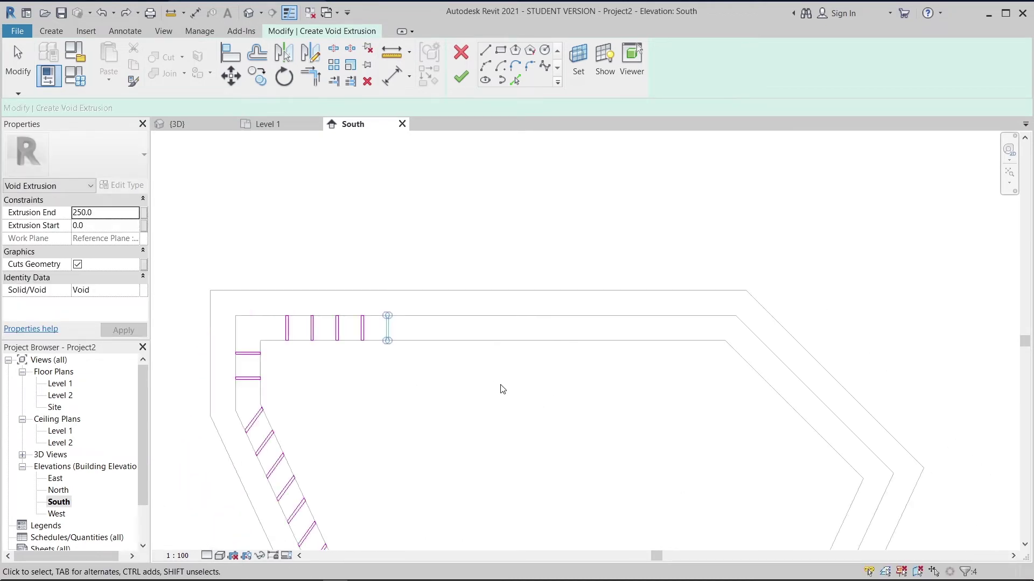
key("c")
key("o")
scroll(498, 383, "up", 2)
scroll(402, 356, "up", 1)
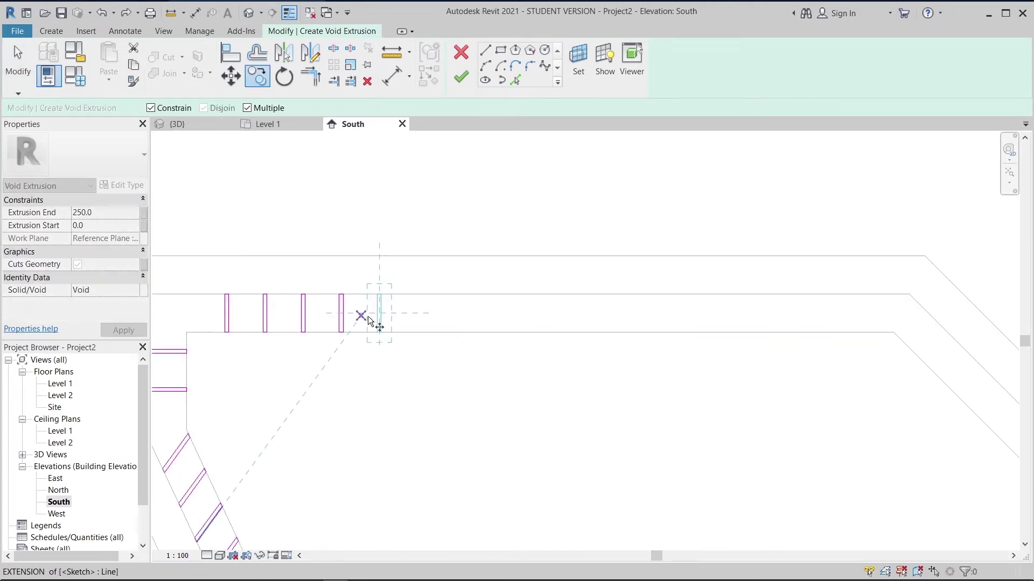
left_click(379, 313)
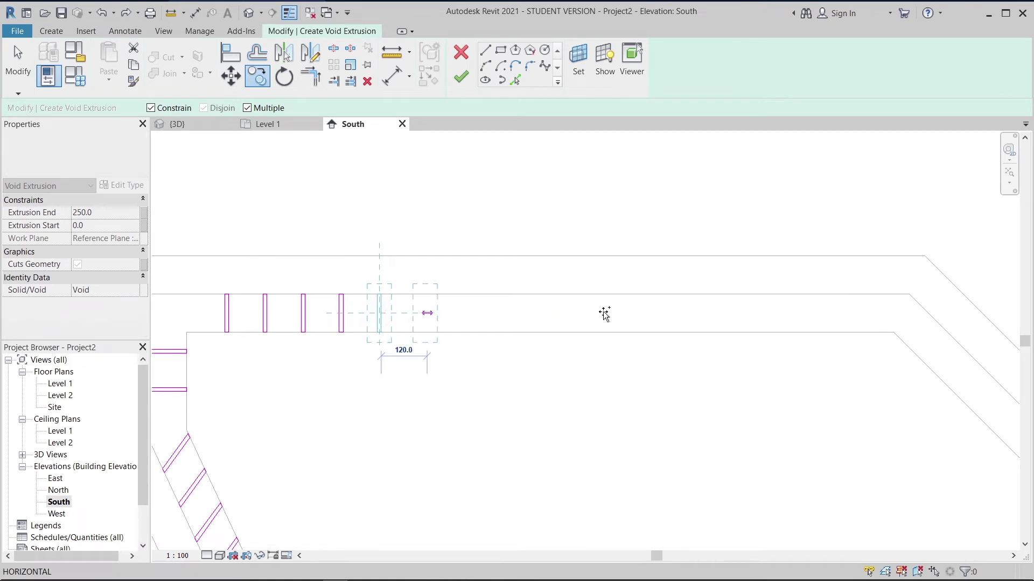
type("100")
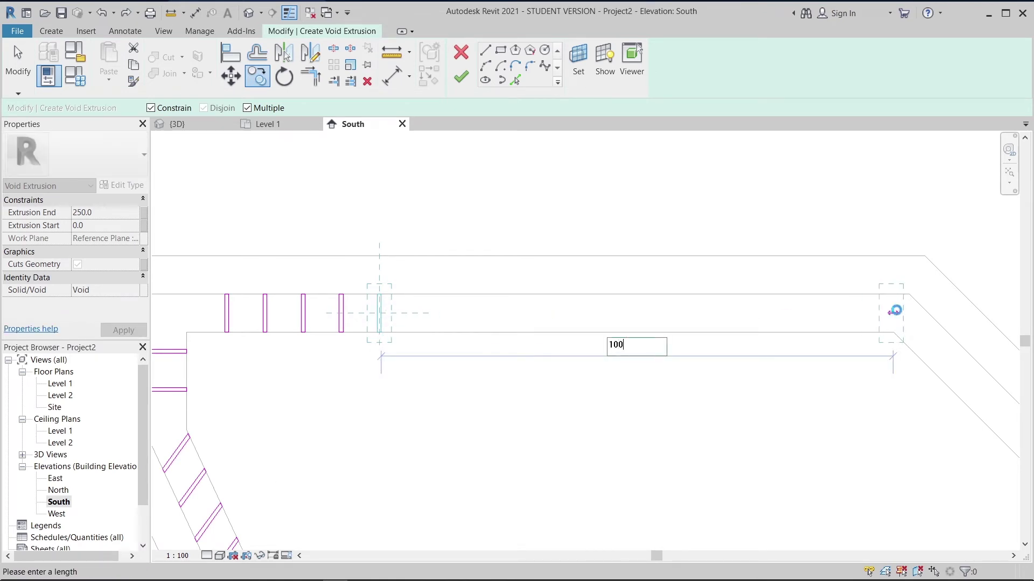
key("Return")
Place four more copies at 100 mm spacing along the upper horizontal run, up to the tenth vertical slot
type("100")
key("Return")
type("1")
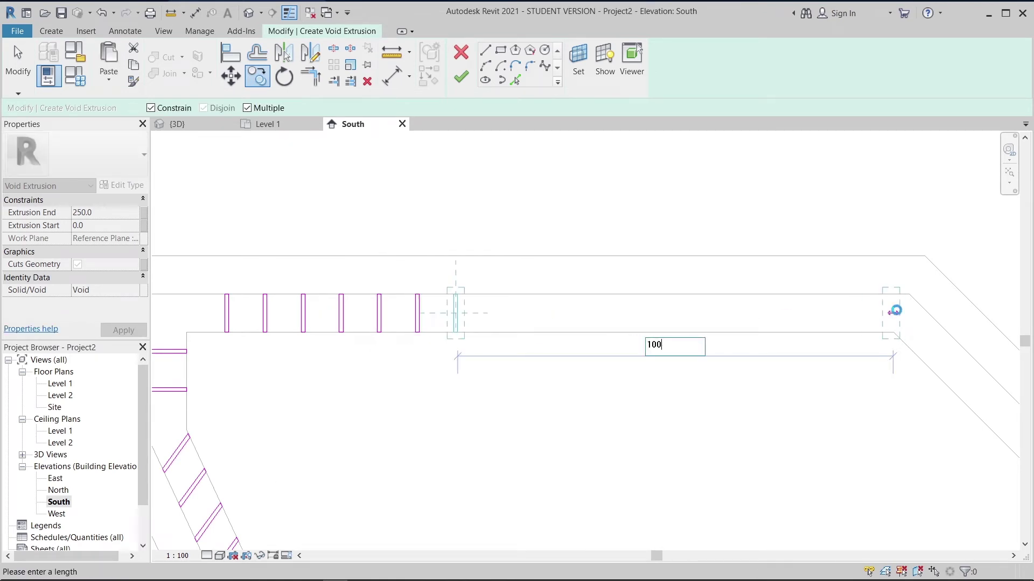
key("Return")
type("1")
key("Return")
type("100")
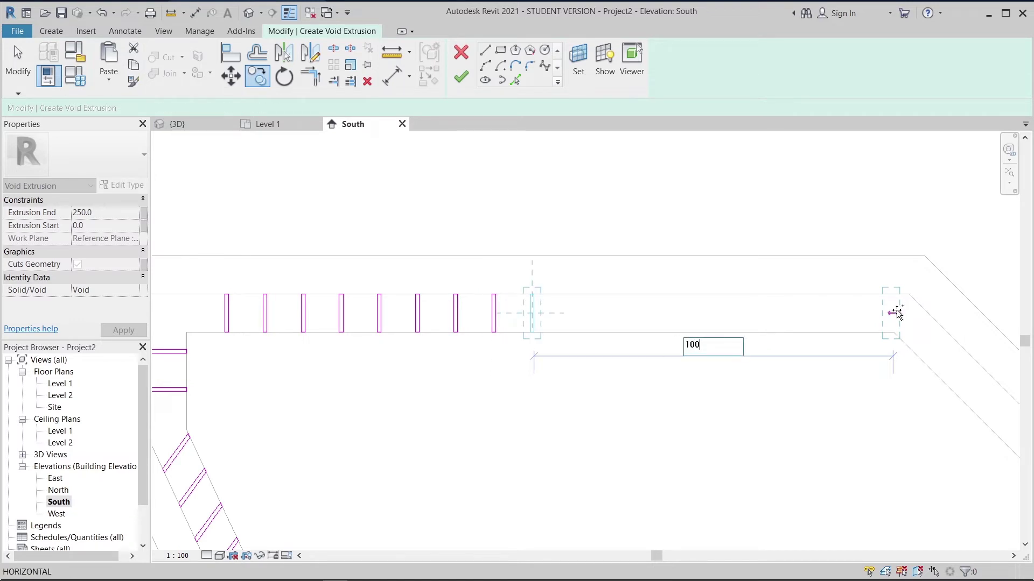
key("Return")
Continue the row with four more copies at 100 mm spacing, up to the fourteenth vertical slot
type("100")
key("Return")
type("100")
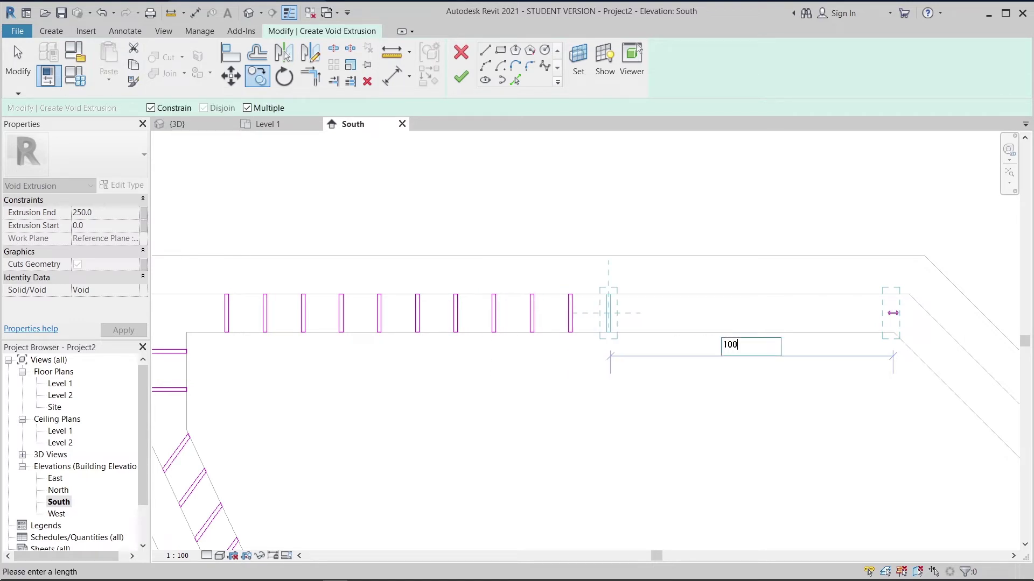
key("Return")
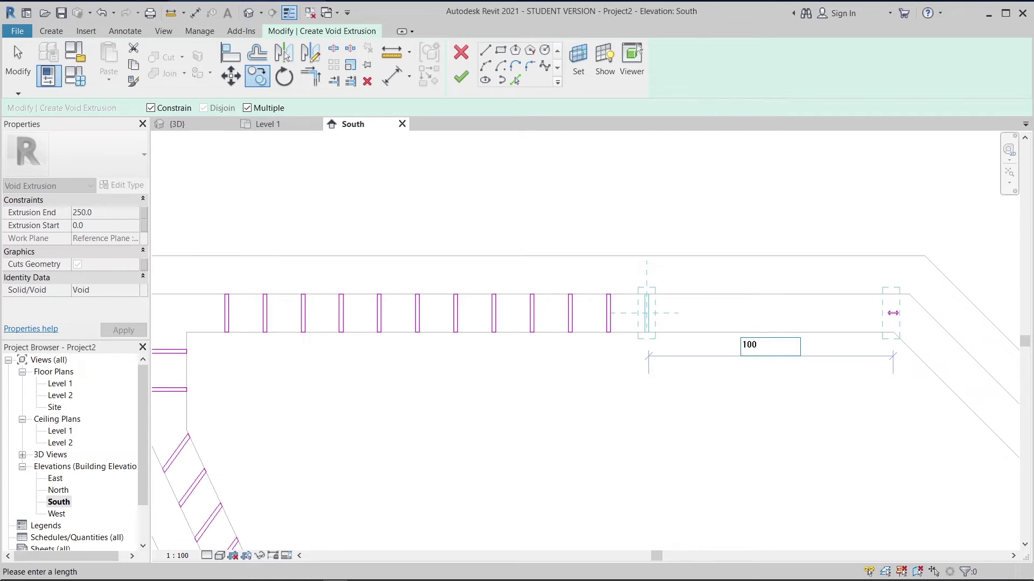
key("Return")
type("100")
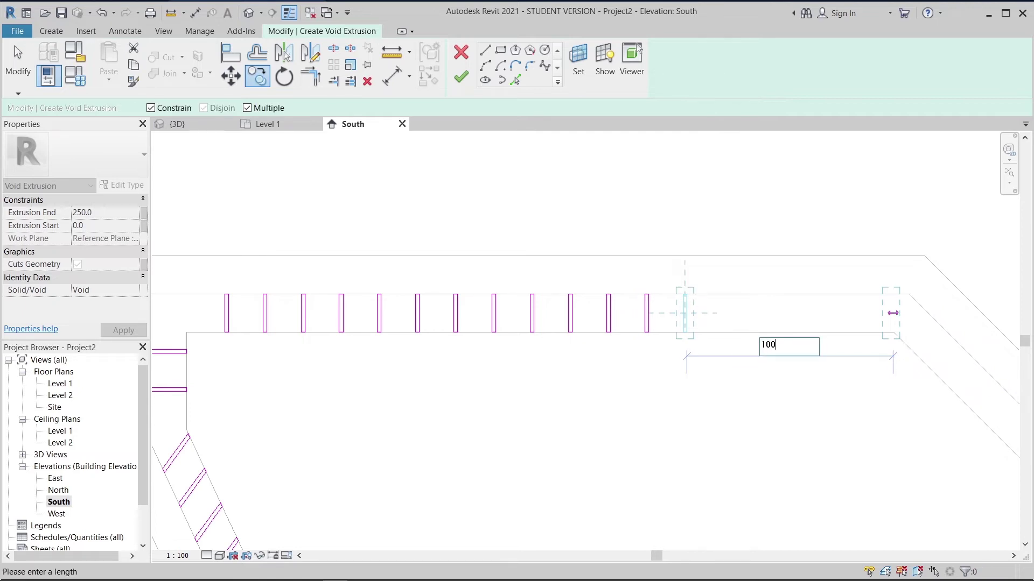
key("Return")
Try to continue the slot copies at 100 mm spacing beyond the fourteenth vertical slot
type("100")
key("Return")
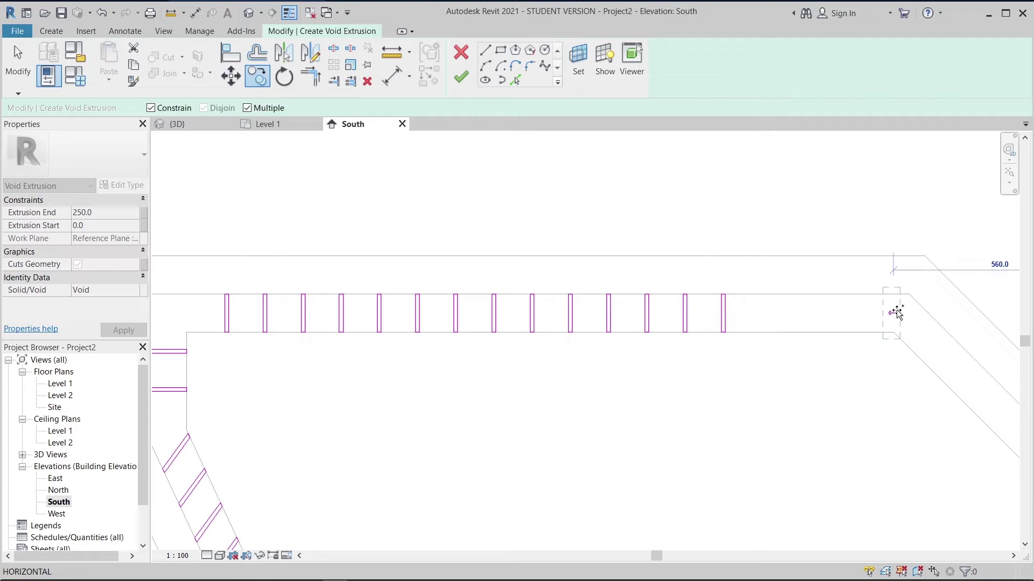
type("100")
key("Return")
type("100")
key("Return")
Delete the stray slot copies placed outside the tunnel outline beyond the end of the upper run
scroll(898, 316, "down", 4)
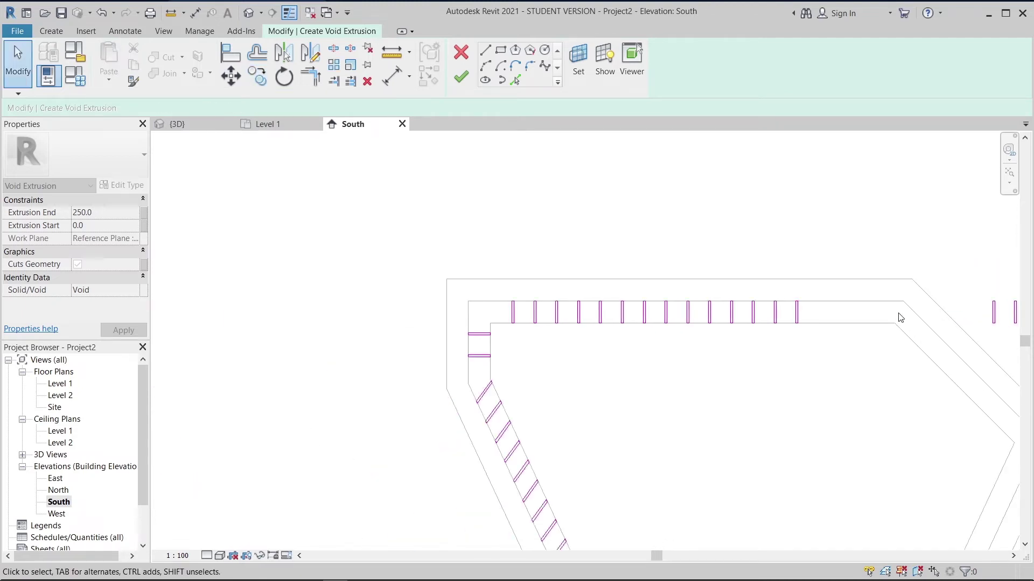
middle_click_drag(897, 316, 669, 309)
left_click_drag(624, 283, 702, 365)
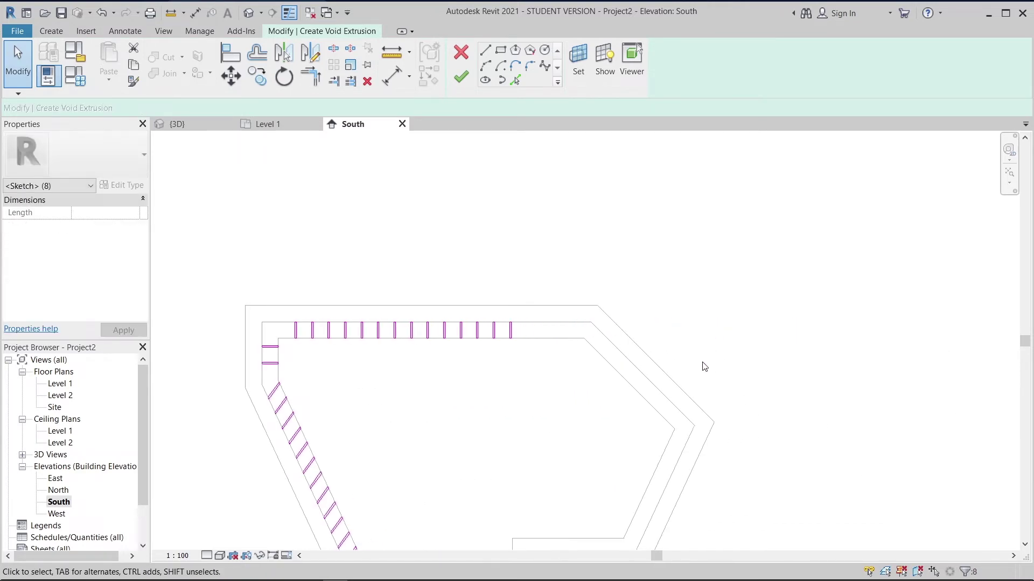
key("Delete")
Copy the fourteenth vertical slot 100 mm further along the upper horizontal run
scroll(455, 377, "up", 2)
scroll(511, 366, "up", 1)
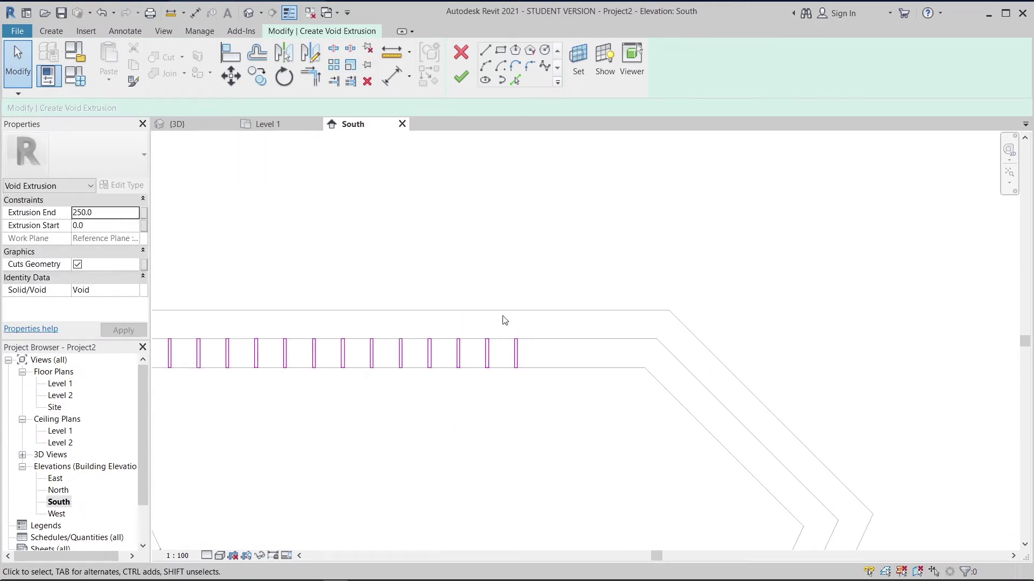
left_click_drag(504, 320, 544, 385)
key("c")
key("o")
scroll(544, 383, "up", 2)
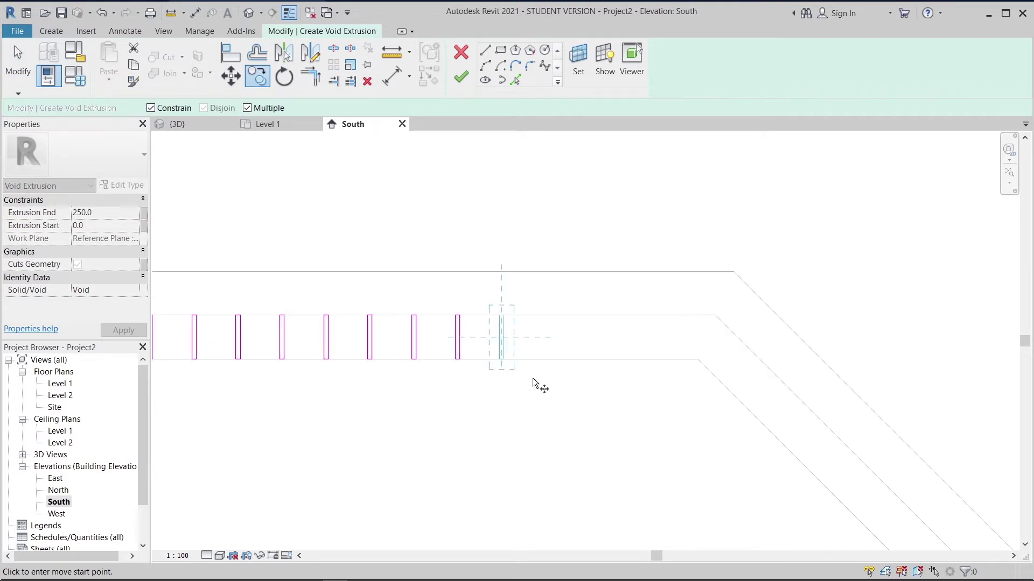
scroll(519, 371, "up", 1)
left_click(488, 360)
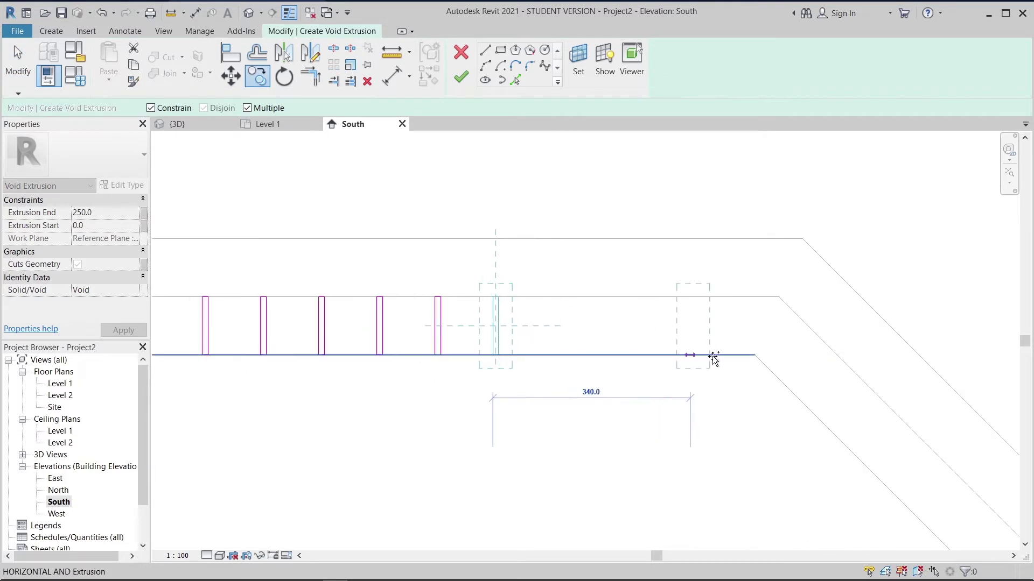
type("1")
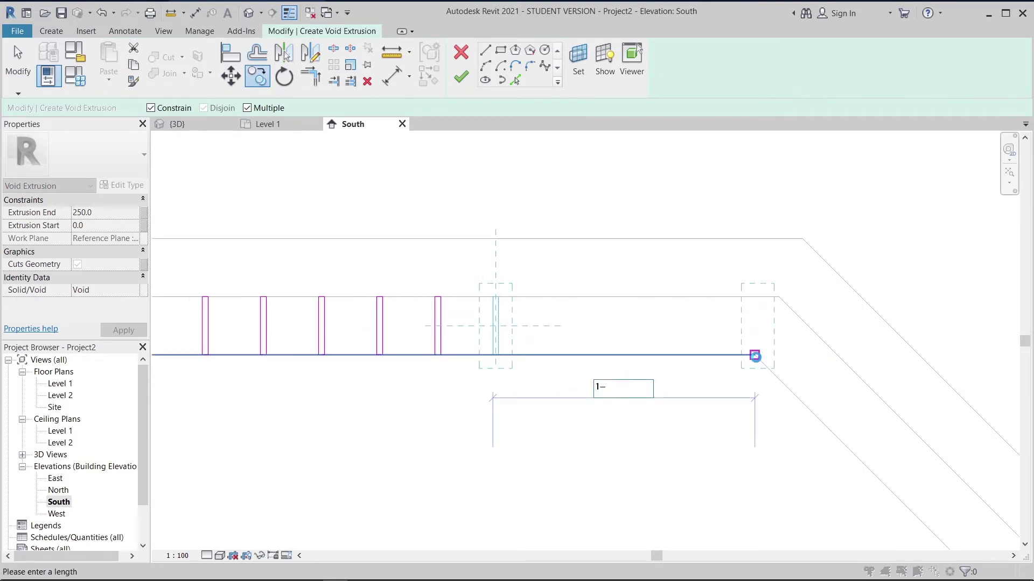
key("Return")
key("Return")
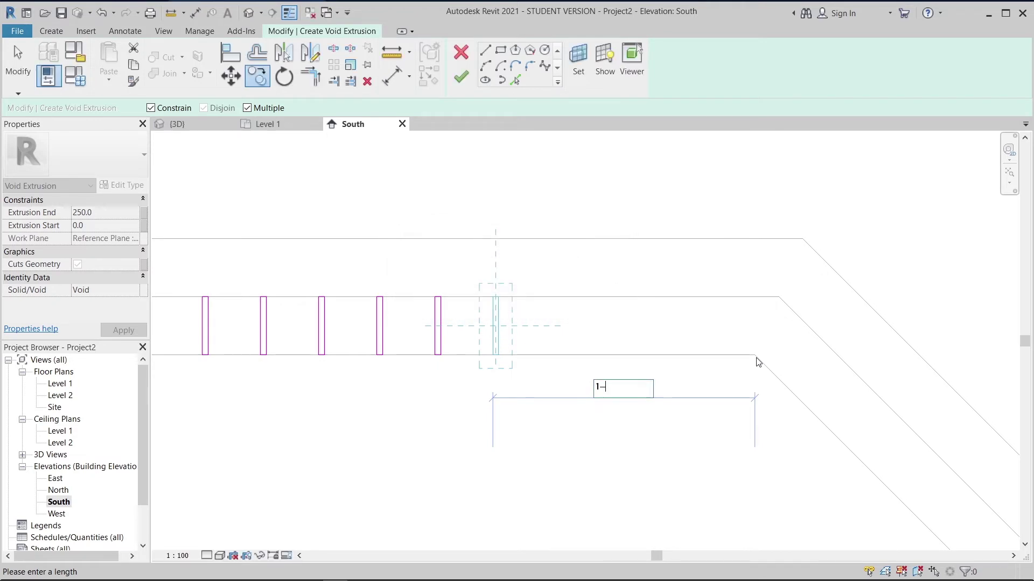
type("00")
key("Return")
Place three more slot copies at 100 mm spacing to fill the upper run up to its right corner
type("10")
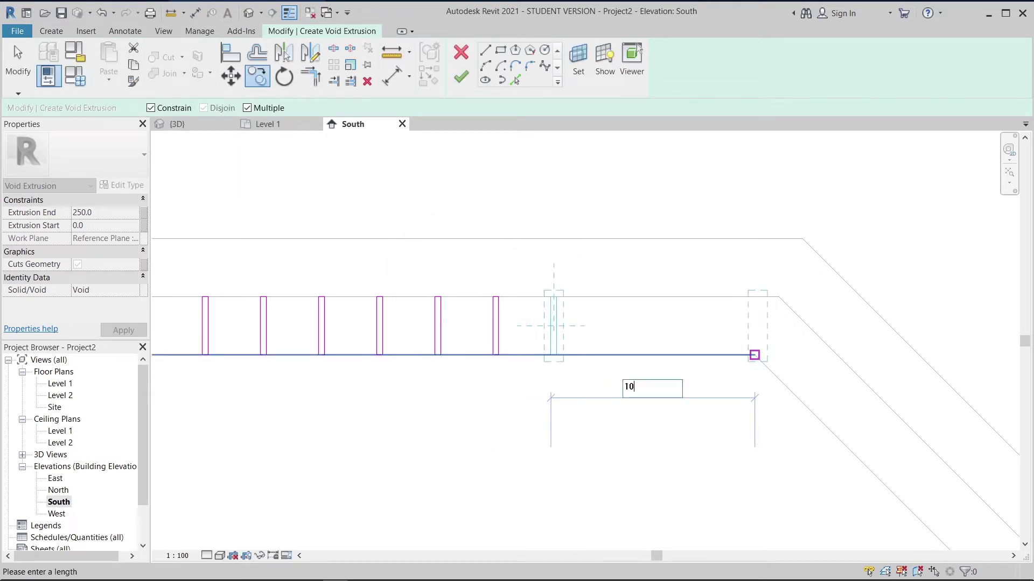
key("Return")
type("100")
key("Return")
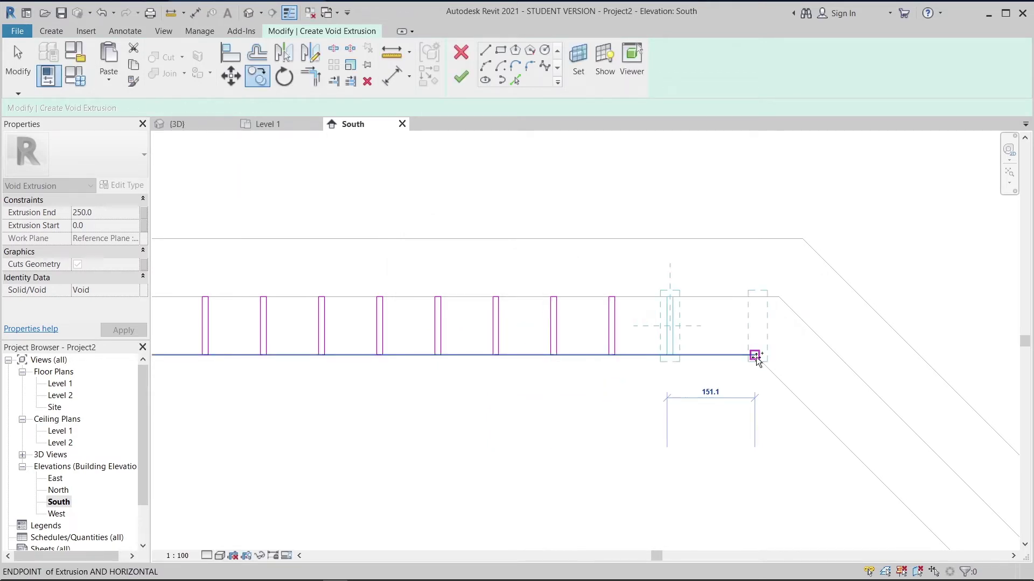
type("100")
key("Return")
key("Escape")
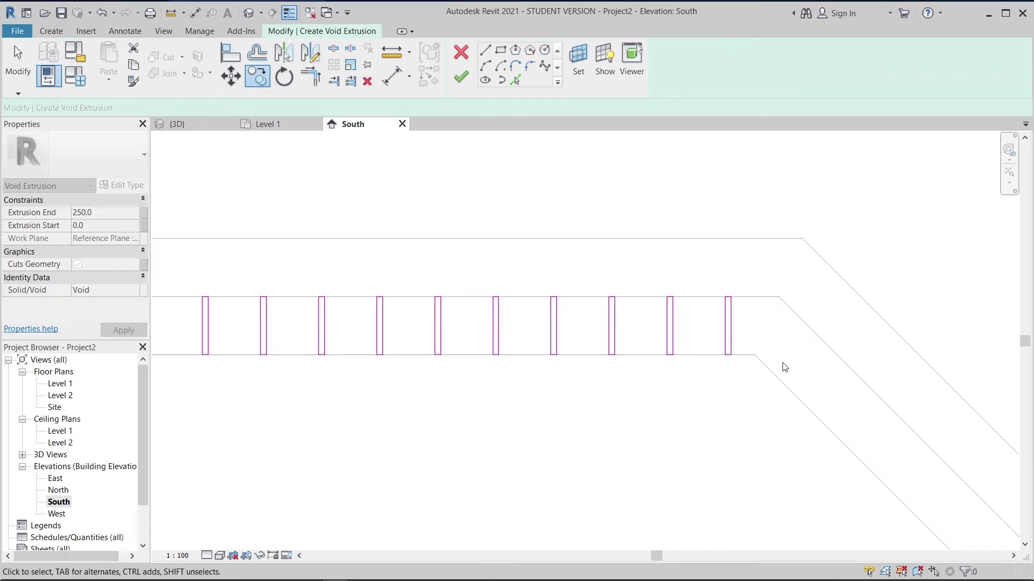
Sketch a line about 141 mm long across the upper right diagonal's wood layer, perpendicular to it and offset 100 mm from the inner corner
middle_click_drag(823, 389, 409, 165)
scroll(591, 332, "down", 3)
scroll(478, 275, "down", 2)
mouse_move(323, 302)
middle_mouse_down()
mouse_move(372, 332)
mouse_move(337, 307)
middle_mouse_up()
left_click(485, 50)
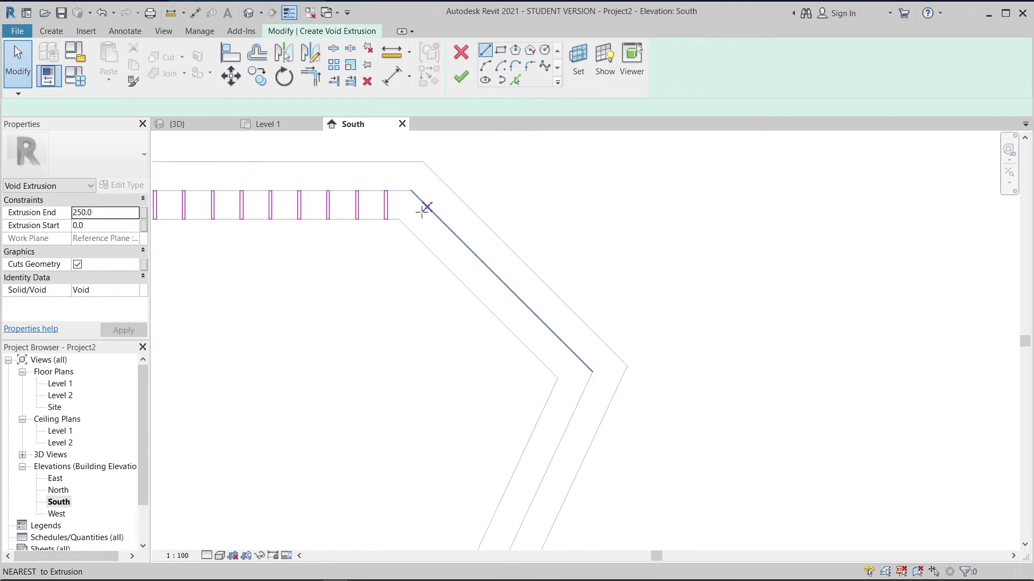
scroll(425, 207, "up", 2)
left_click(401, 221)
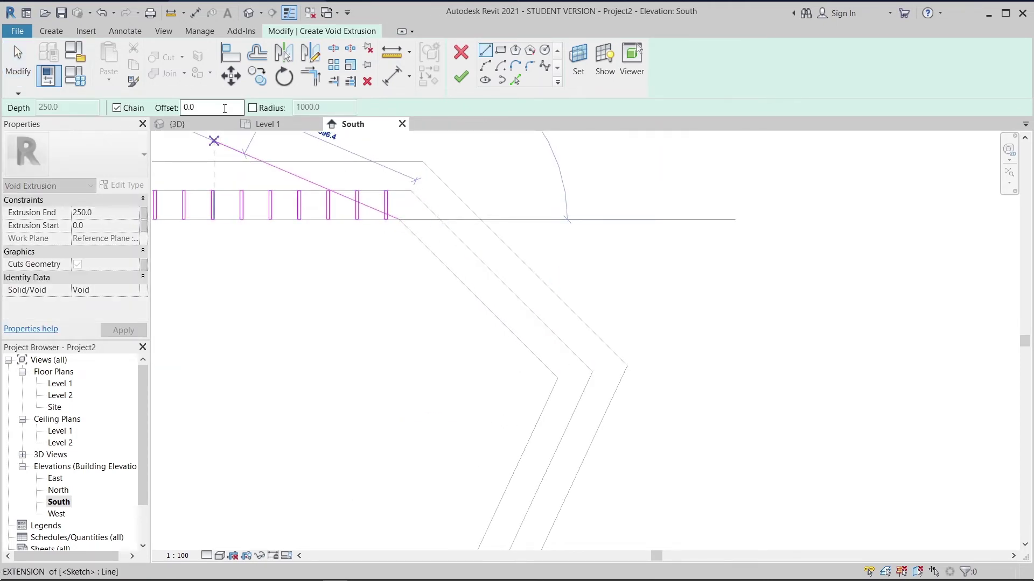
type("100.0")
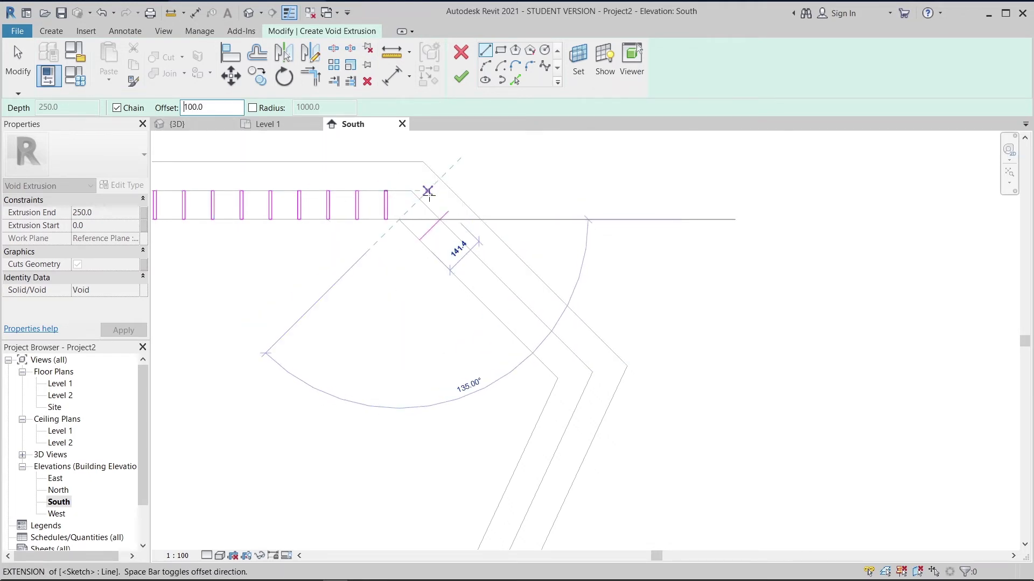
left_click(428, 191)
key("Escape")
key("Escape")
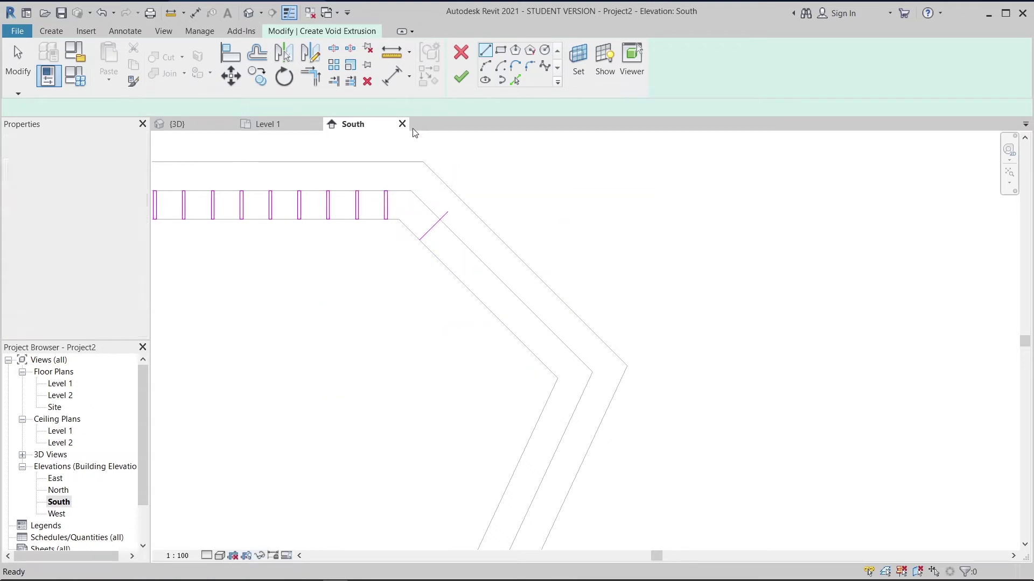
Add a parallel line offset 10 mm from the new cross line on the upper right diagonal
left_click(514, 81)
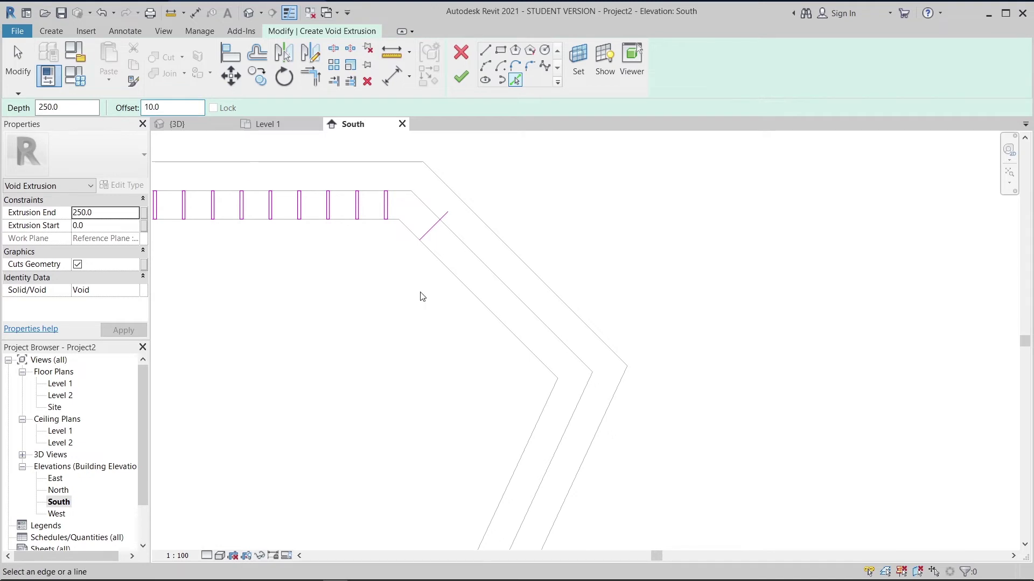
scroll(437, 233, "up", 2)
key("Escape")
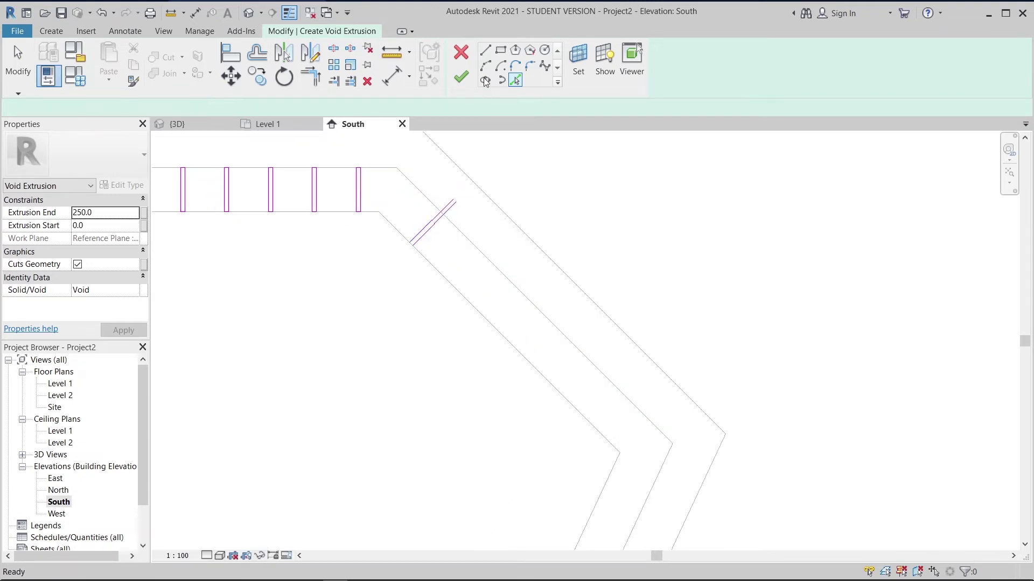
Join the two parallel slot lines with a short line along the wood layer's outer edge
left_click(485, 51)
scroll(454, 200, "up", 2)
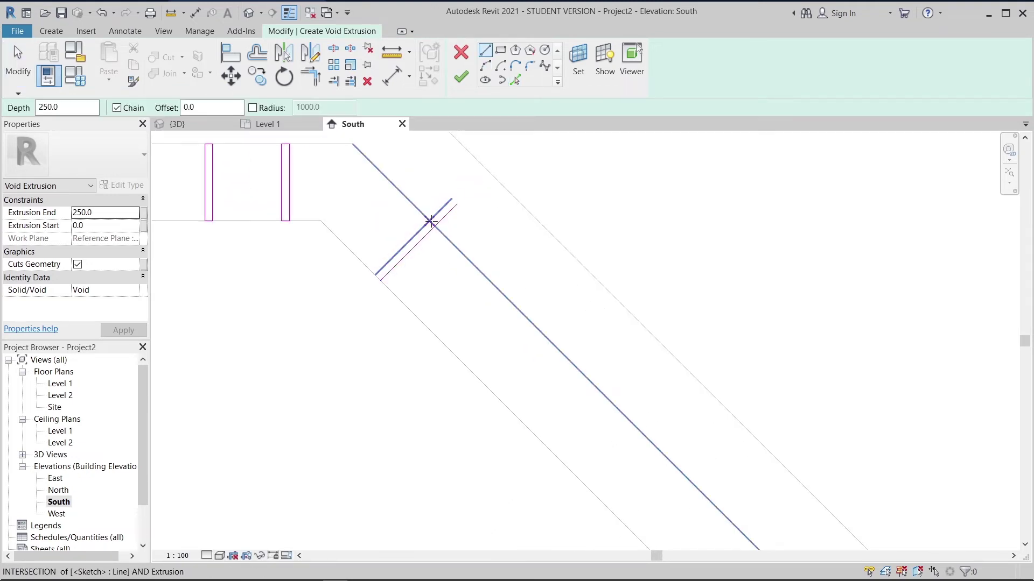
left_click(430, 221)
left_click(435, 226)
key("Escape")
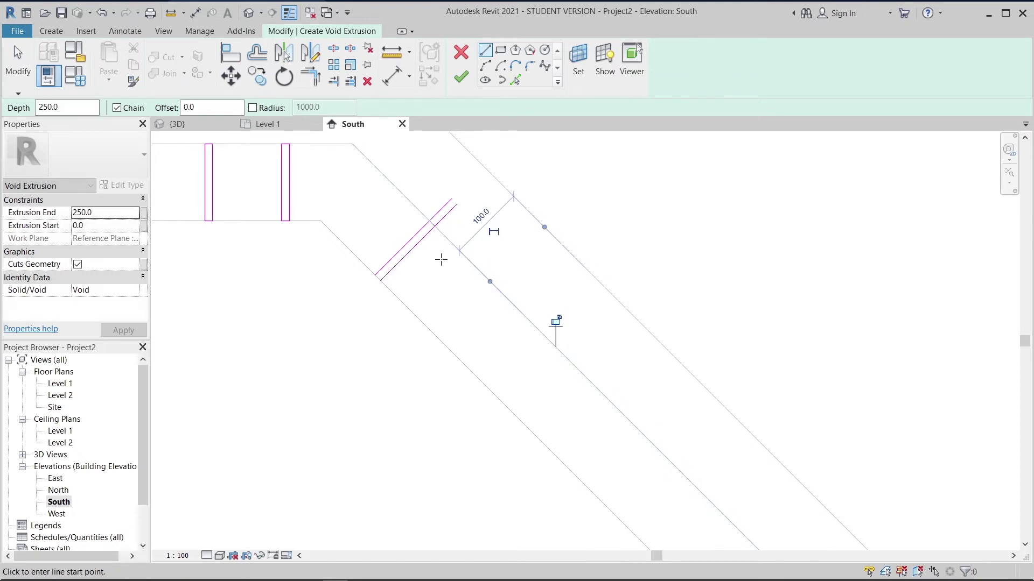
scroll(430, 222, "up", 2)
left_click(428, 213)
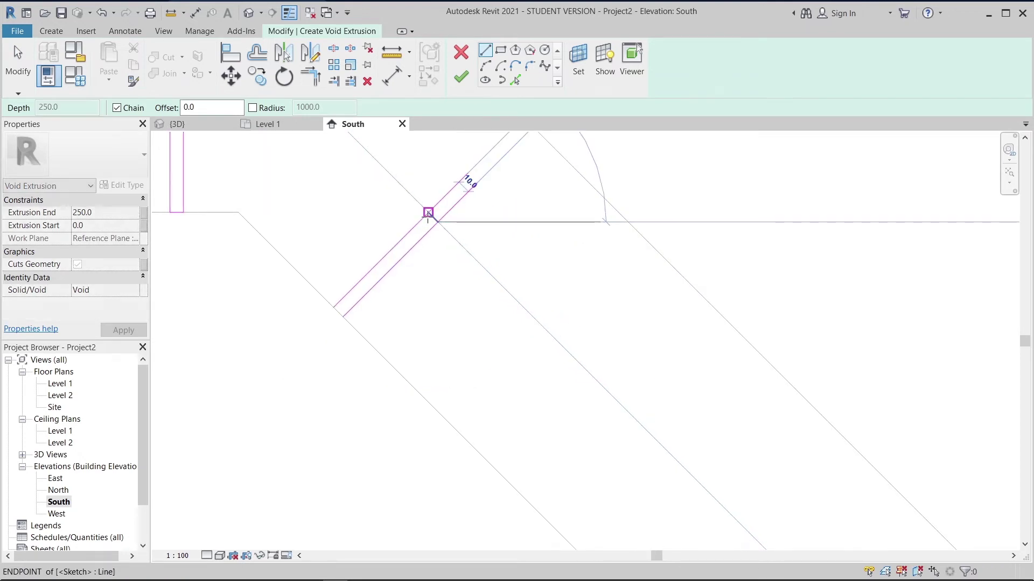
left_click(427, 214)
key("Escape")
Close the inner end of the diagonal slot with a short line between the two parallel lines' endpoints
left_click(341, 310)
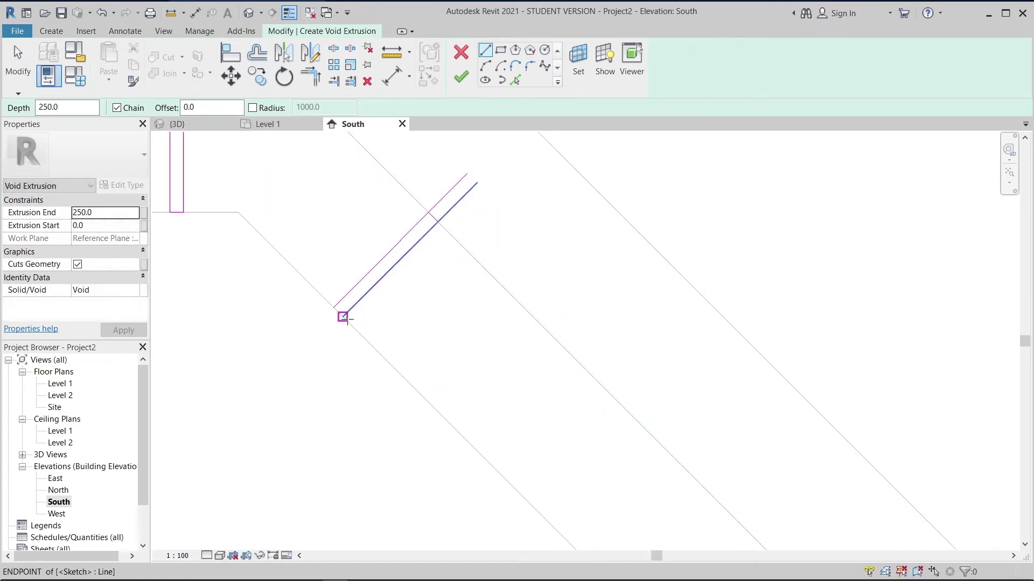
key("Escape")
key("Escape")
scroll(435, 222, "up", 2)
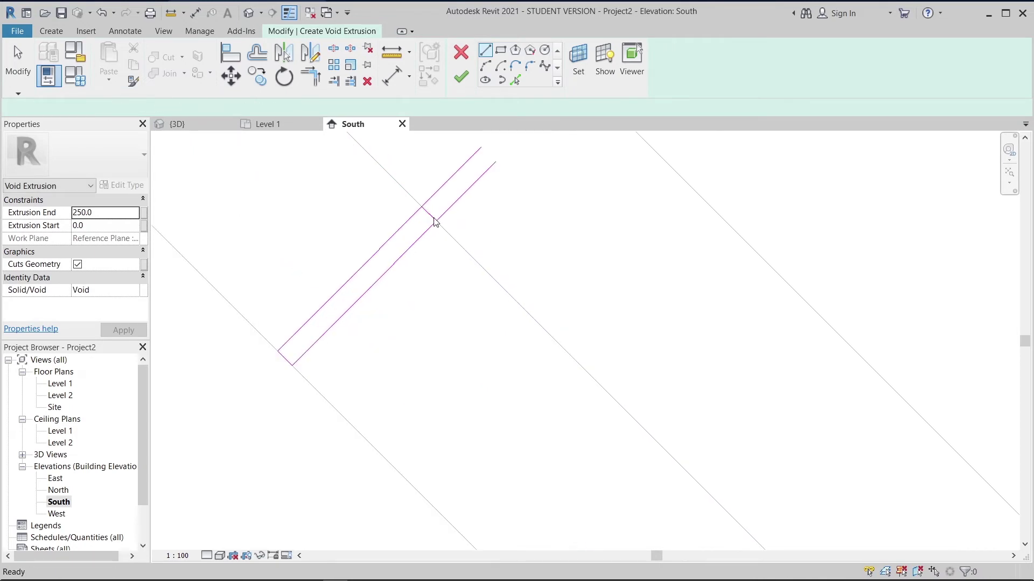
key("Escape")
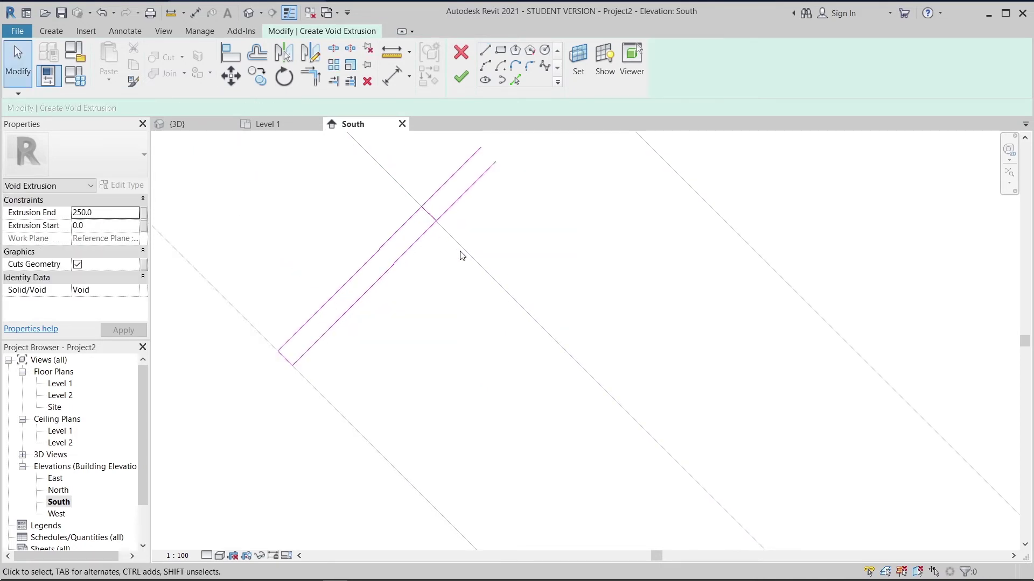
Trim the slot line farther from the corner to the short line at the wood layer's outer edge
key("t")
key("r")
key("t")
key("r")
left_click(418, 238)
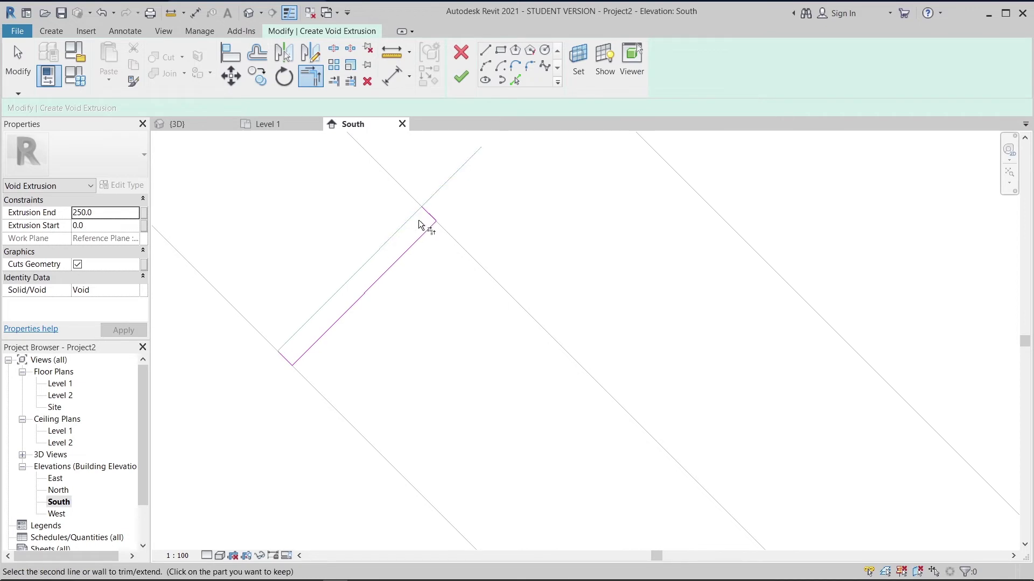
key("Escape")
key("Escape")
scroll(434, 248, "down", 1)
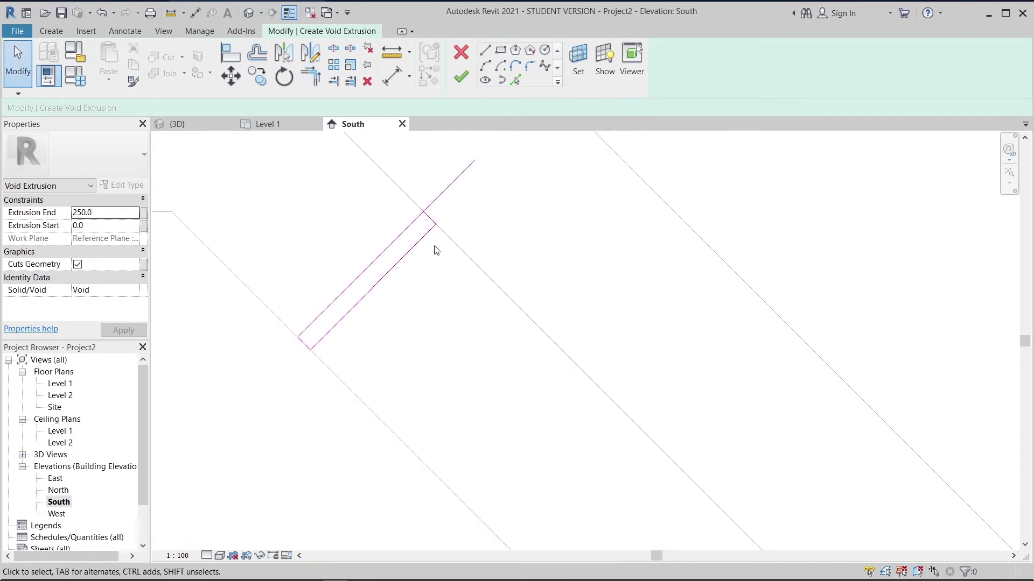
Trim the slot line nearer the corner to the outer short line, completing the closed diagonal slot outline
key("t")
key("r")
left_click(420, 218)
left_click(429, 218)
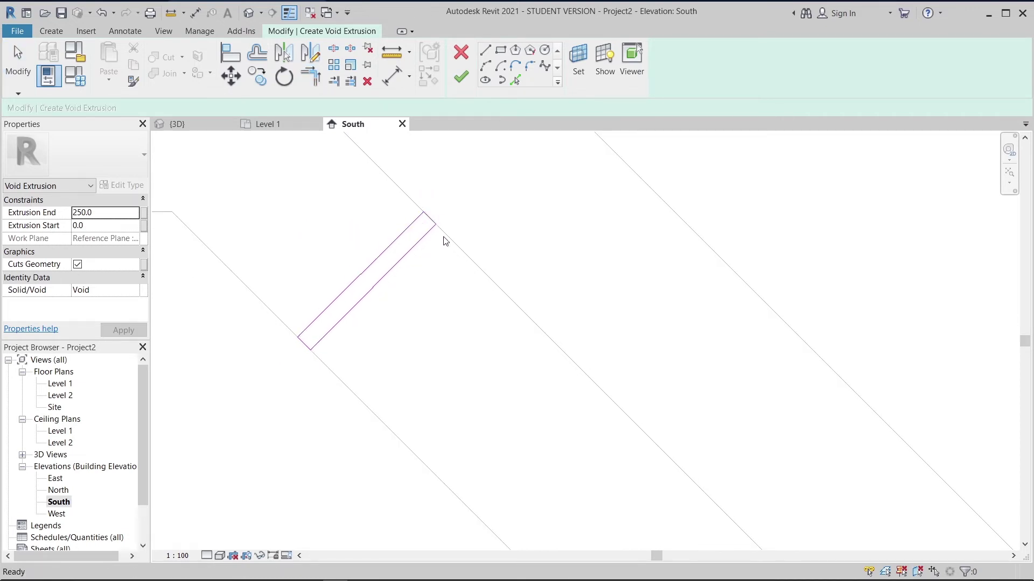
Copy the completed diagonal slot outline seven times at 100 mm spacing down along the wood layer's diagonal segment
key("Escape")
mouse_move(479, 179)
left_mouse_down()
mouse_move(387, 296)
mouse_move(291, 384)
left_mouse_up()
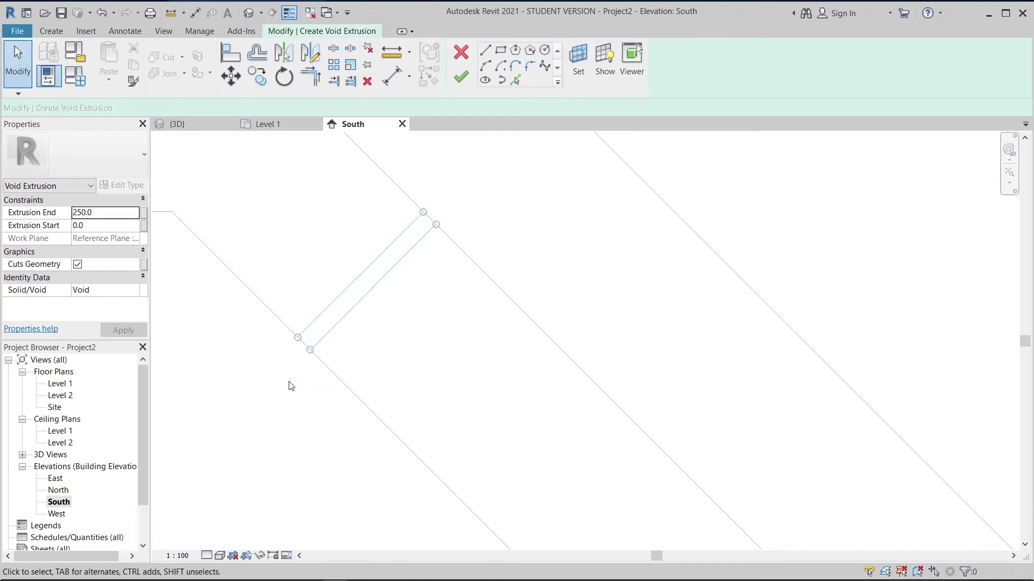
key("c")
key("o")
scroll(288, 375, "down", 2)
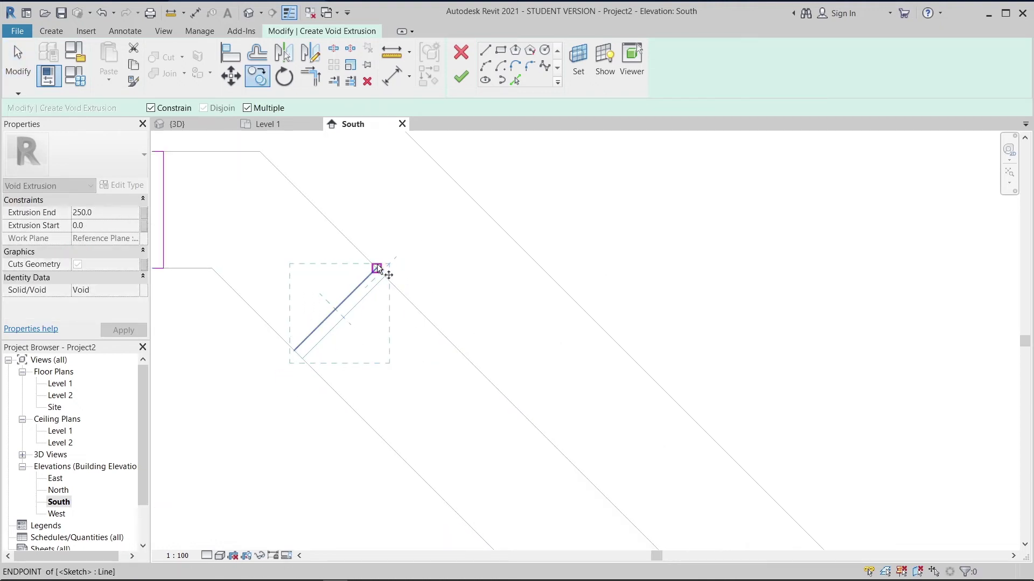
left_click(377, 268)
scroll(438, 365, "down", 1)
middle_click_drag(438, 365, 325, 280)
scroll(549, 434, "down", 2)
middle_click_drag(549, 434, 287, 202)
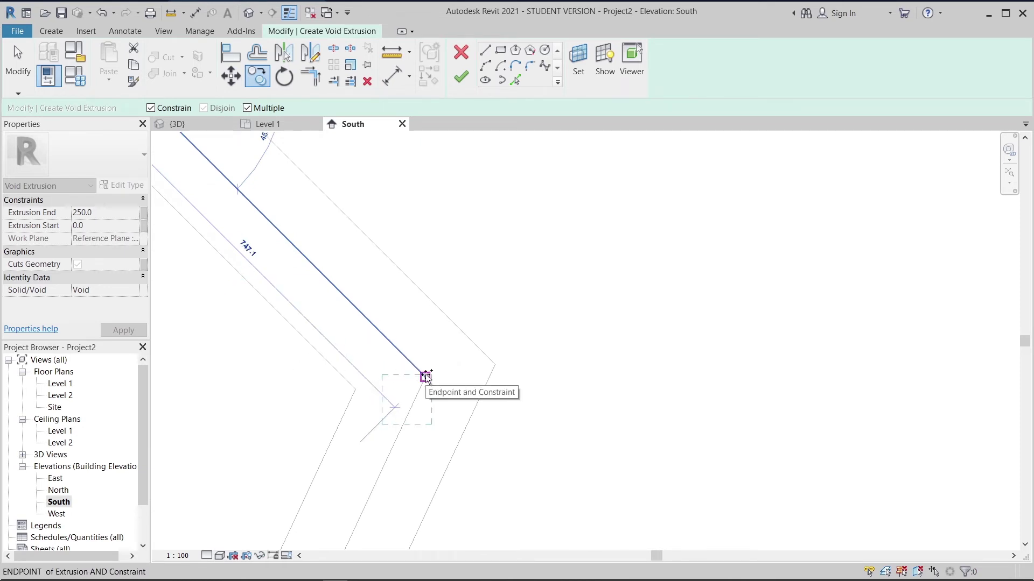
type("100")
key("Return")
type("100")
key("Return")
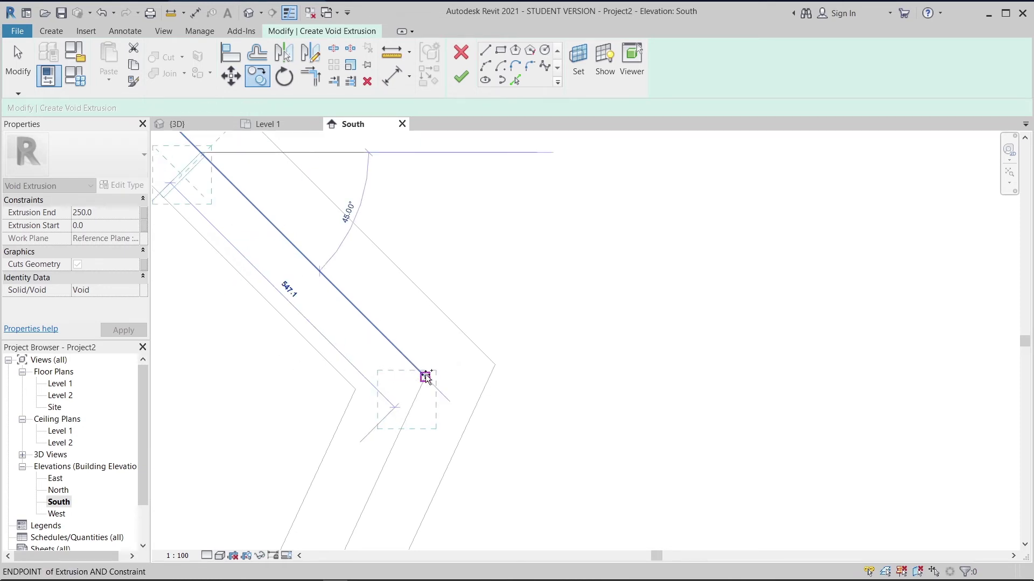
type("100")
key("Return")
type("100")
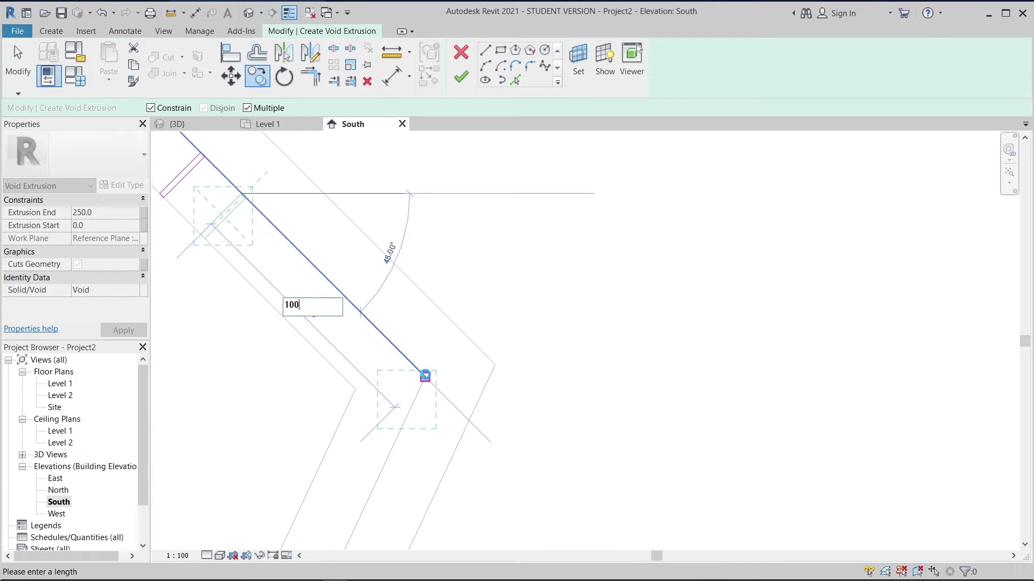
key("Return")
type("100")
key("Return")
type("100")
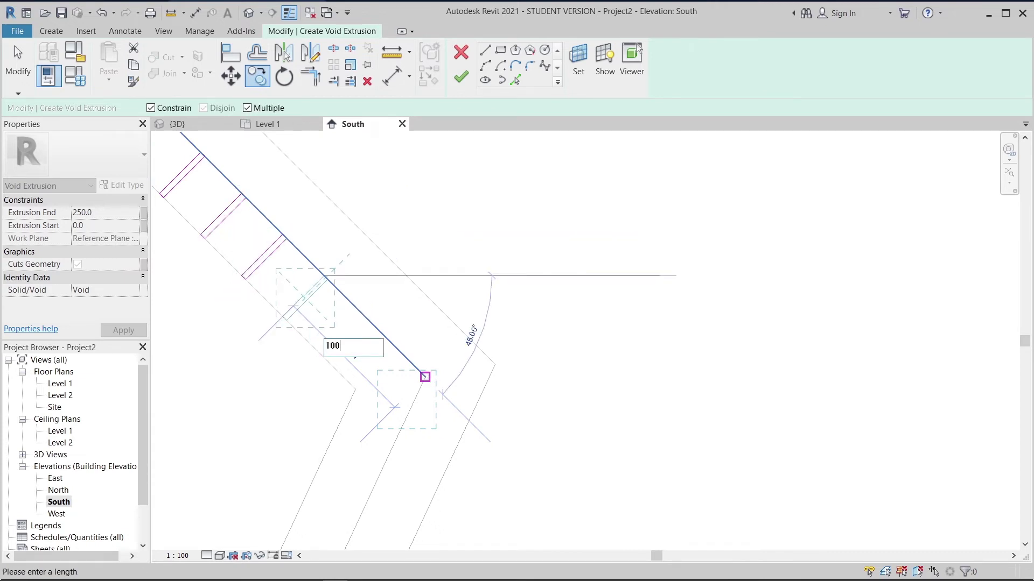
key("Return")
type("100")
key("Return")
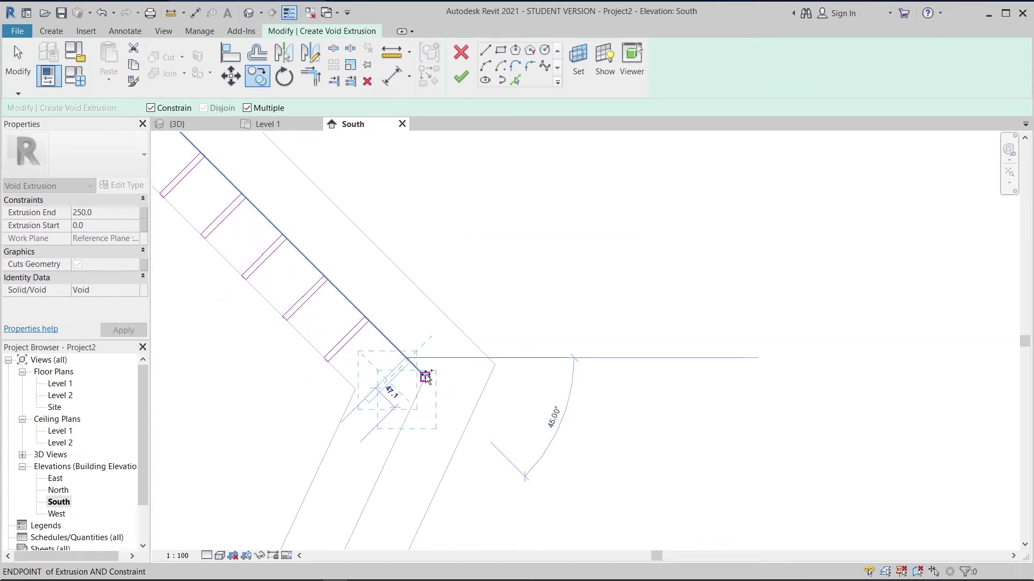
left_click(425, 377)
key("Escape")
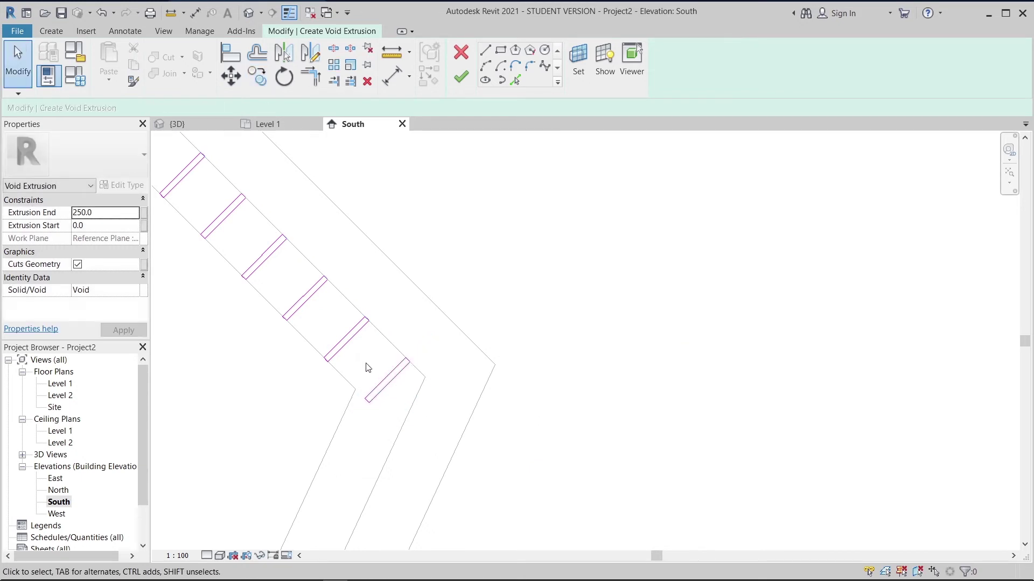
Delete the last slot copy, the one overrunning the corner at the lower end of the diagonal segment
left_click_drag(368, 368, 451, 415)
scroll(430, 417, "down", 2)
middle_click_drag(467, 399, 525, 307)
scroll(478, 325, "up", 3)
left_click_drag(440, 314, 418, 330)
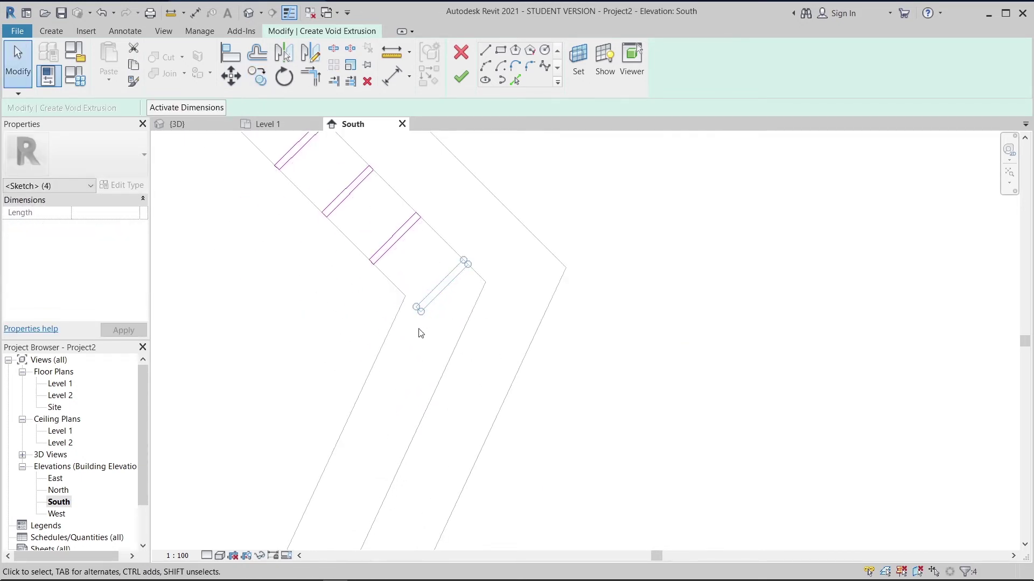
key("Delete")
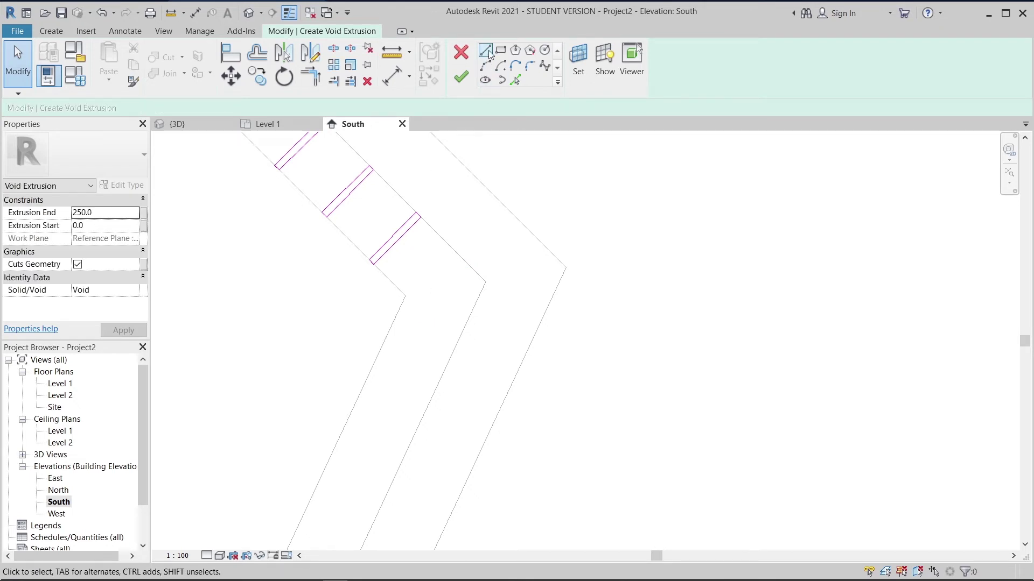
Sketch a slot line across the steep lower segment of the wood layer, offset 100 mm from its bottom corner
left_click(489, 52)
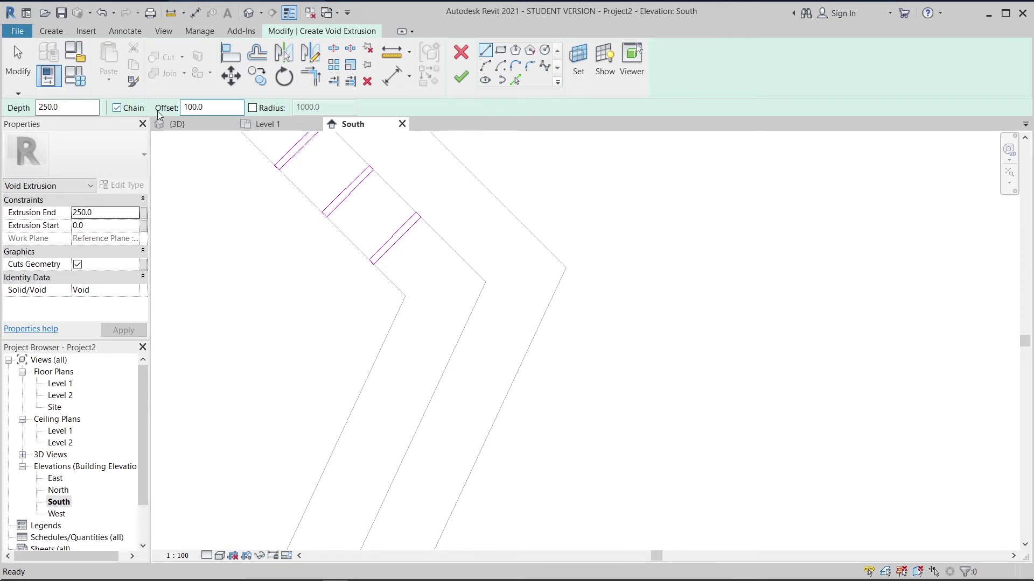
left_click(405, 296)
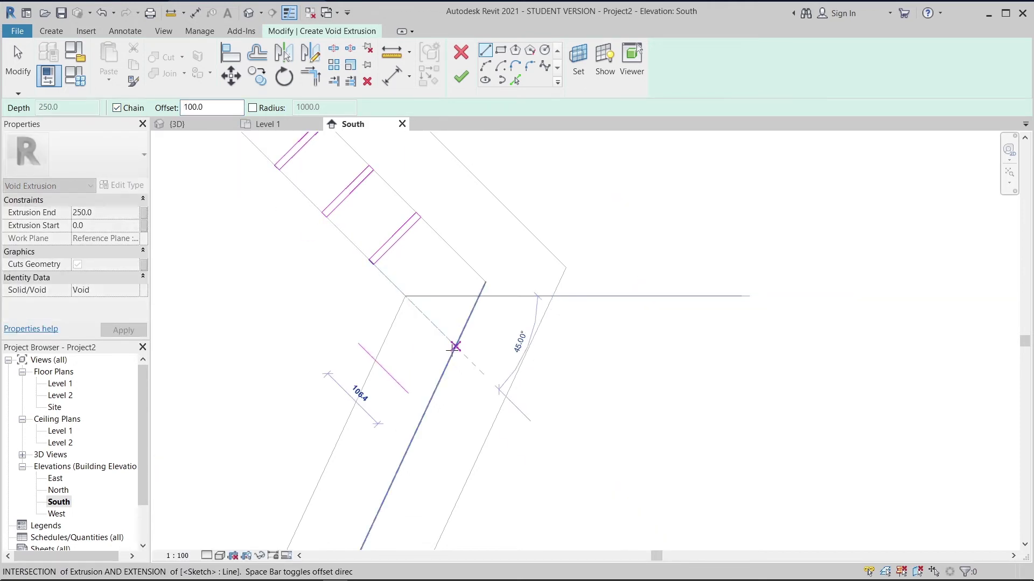
key("Escape")
scroll(451, 352, "down", 3)
middle_click_drag(468, 345, 524, 180)
scroll(544, 352, "down", 1)
scroll(438, 394, "up", 1)
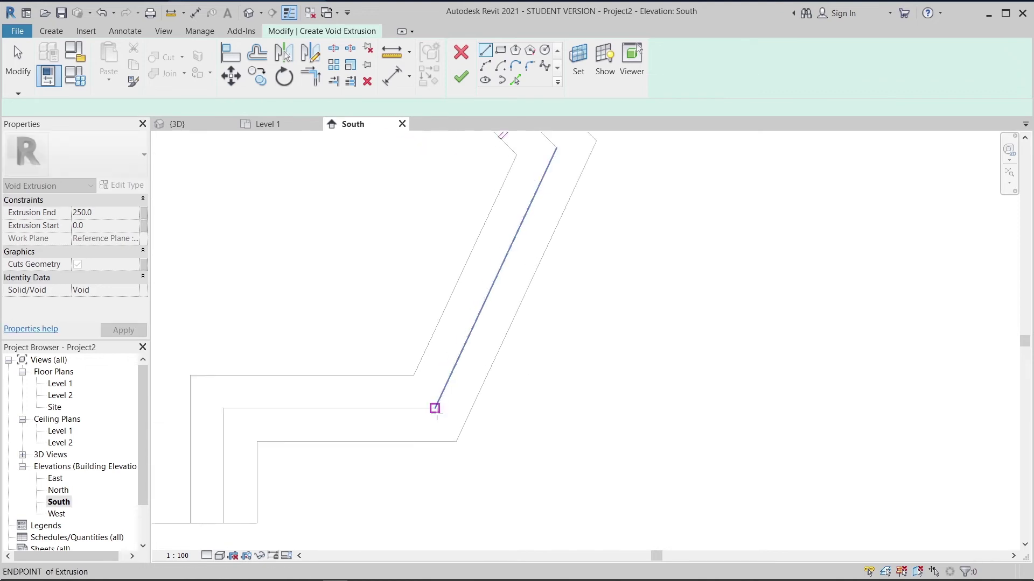
left_click(435, 409)
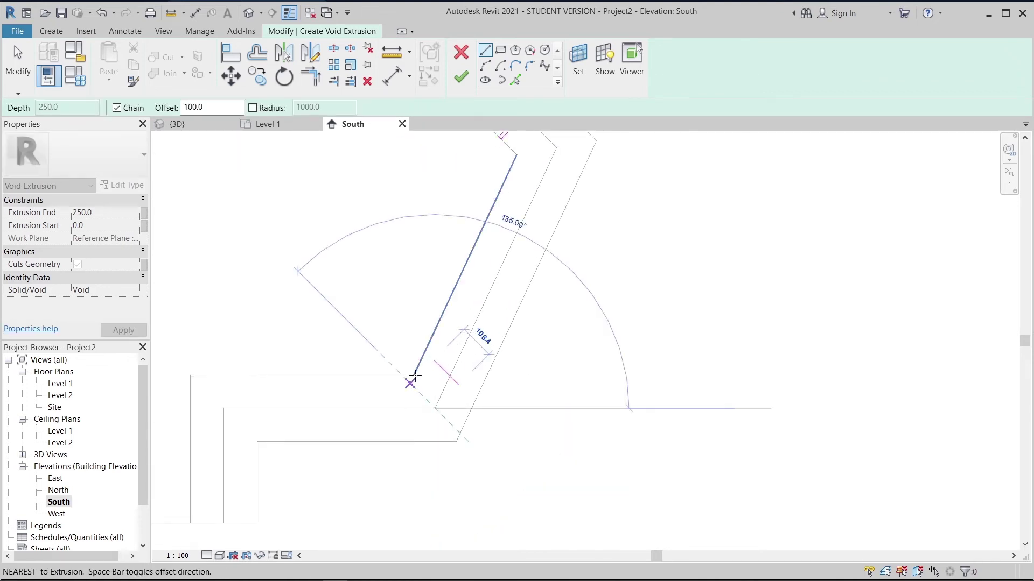
key("Escape")
key("Escape")
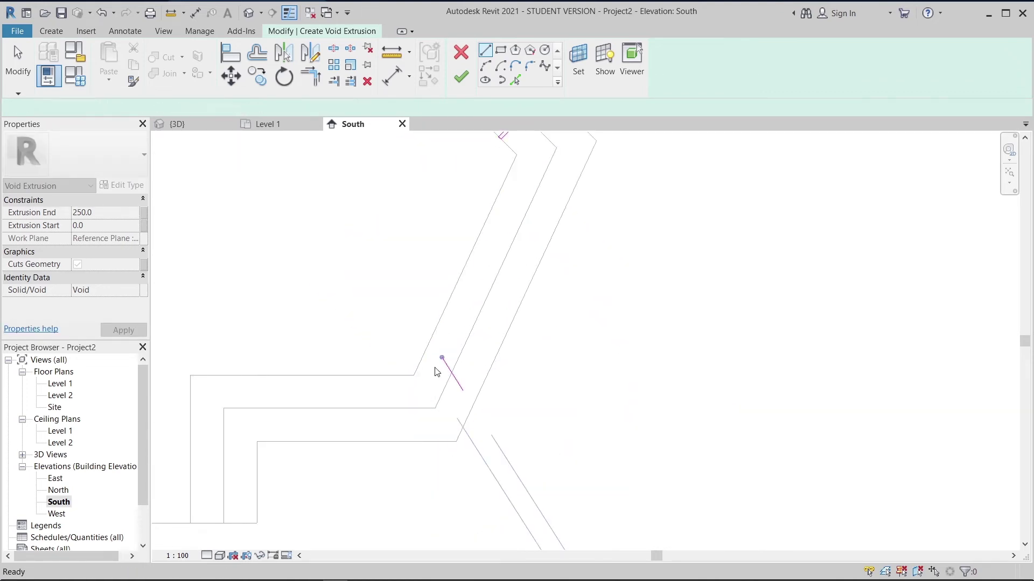
Stretch the upper end of the new slot line beyond the wood layer's inner edge
left_click(444, 366)
left_click_drag(442, 358, 420, 324)
left_click(435, 279)
Add a parallel slot line offset 10 mm on the upper side of the stretched line
left_click(515, 80)
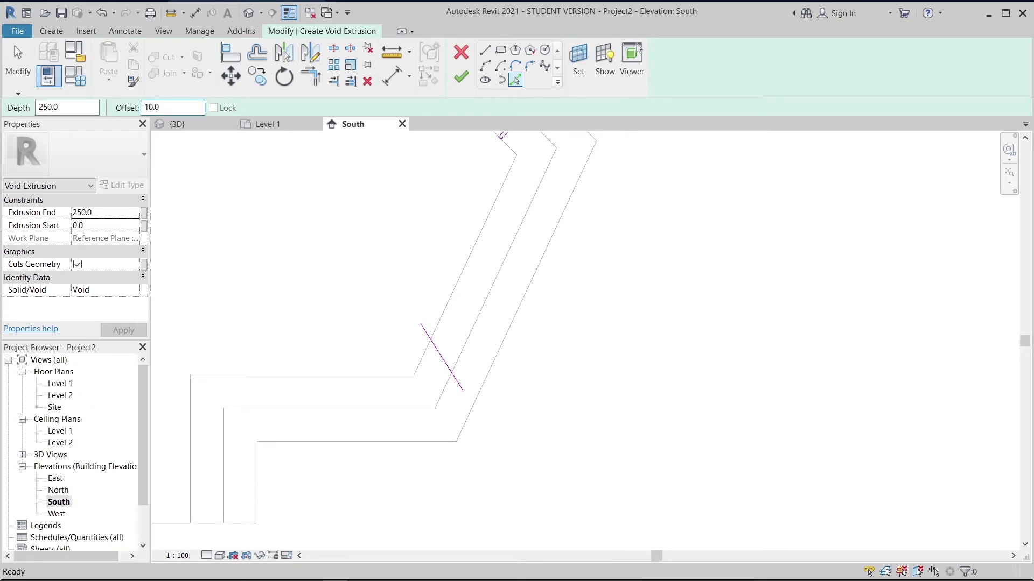
left_click(454, 341)
key("Escape")
Join the two parallel slot lines with a short line along the wood layer's inner edge
scroll(429, 350, "up", 5)
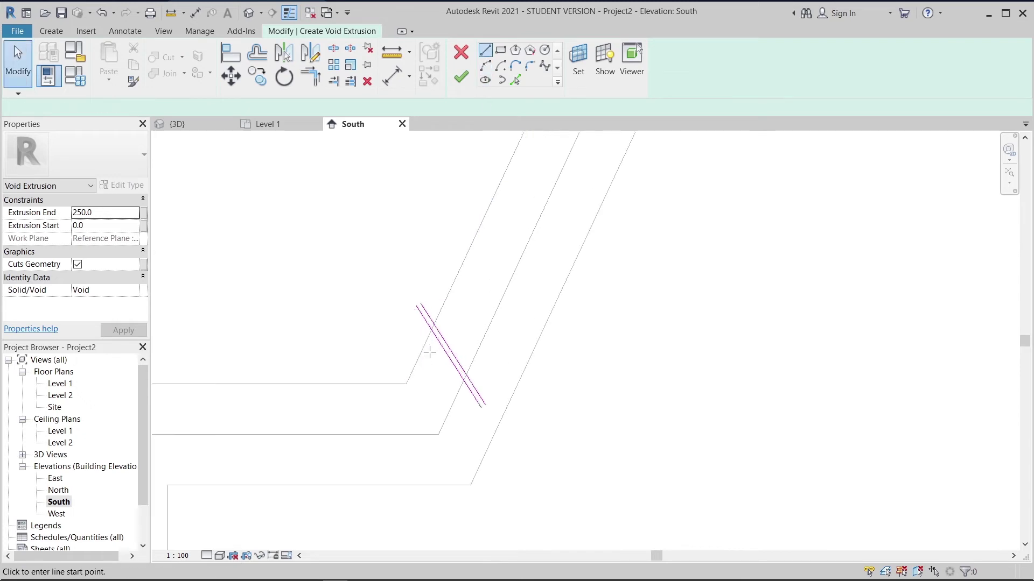
key("l")
key("i")
left_click(444, 277)
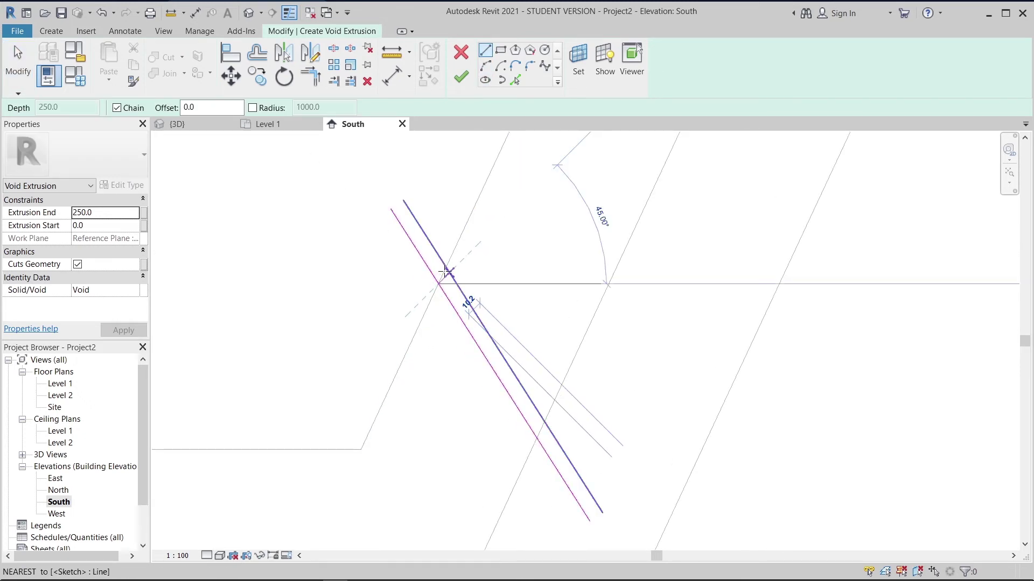
scroll(446, 269, "up", 2)
left_click(449, 260)
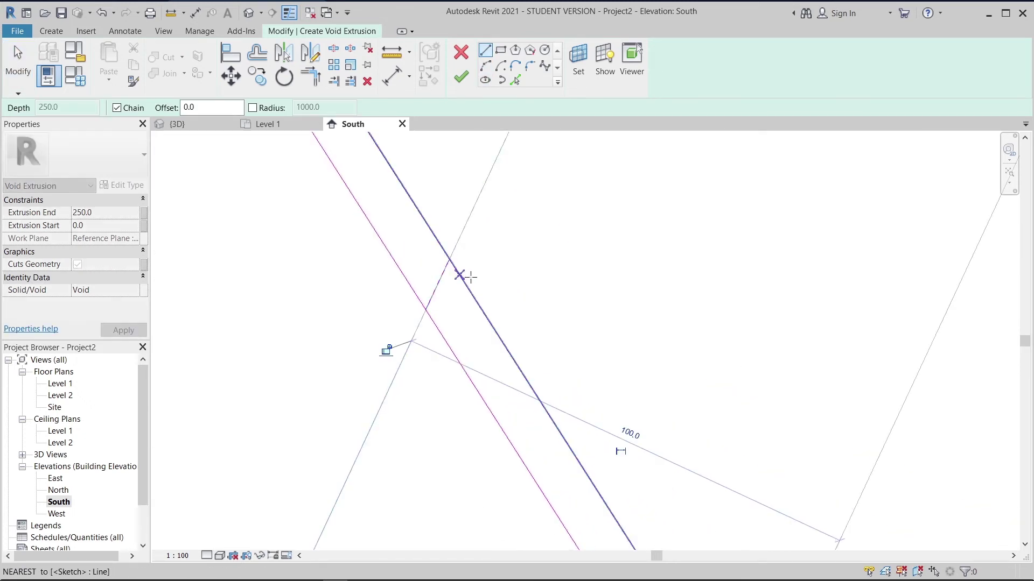
key("Escape")
Close the lower end of the slot with a short line along the wood layer's outer edge
scroll(603, 414, "down", 4)
middle_click_drag(597, 371, 460, 133)
middle_click_drag(654, 450, 621, 392)
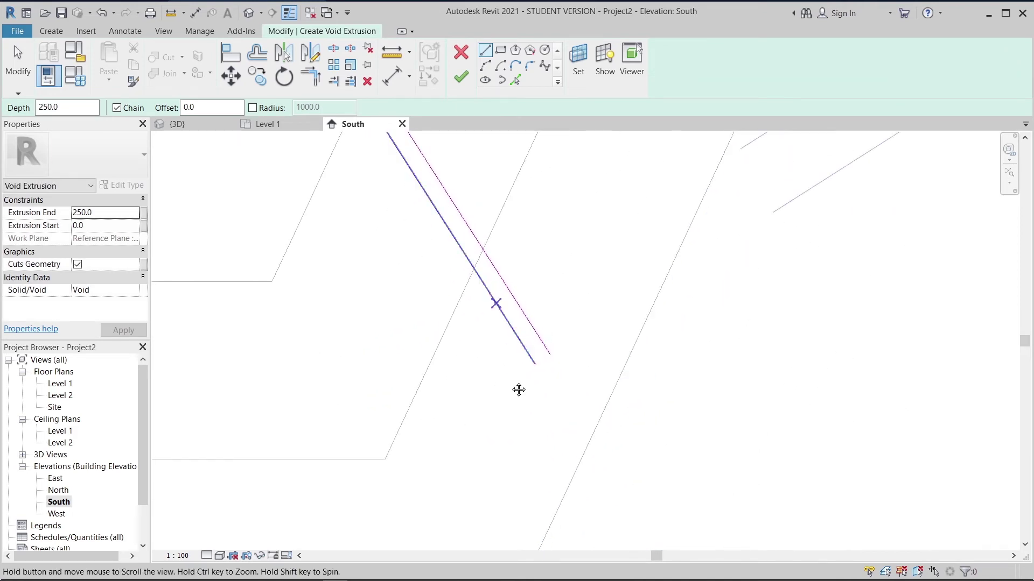
scroll(489, 346, "up", 2)
left_click(496, 350)
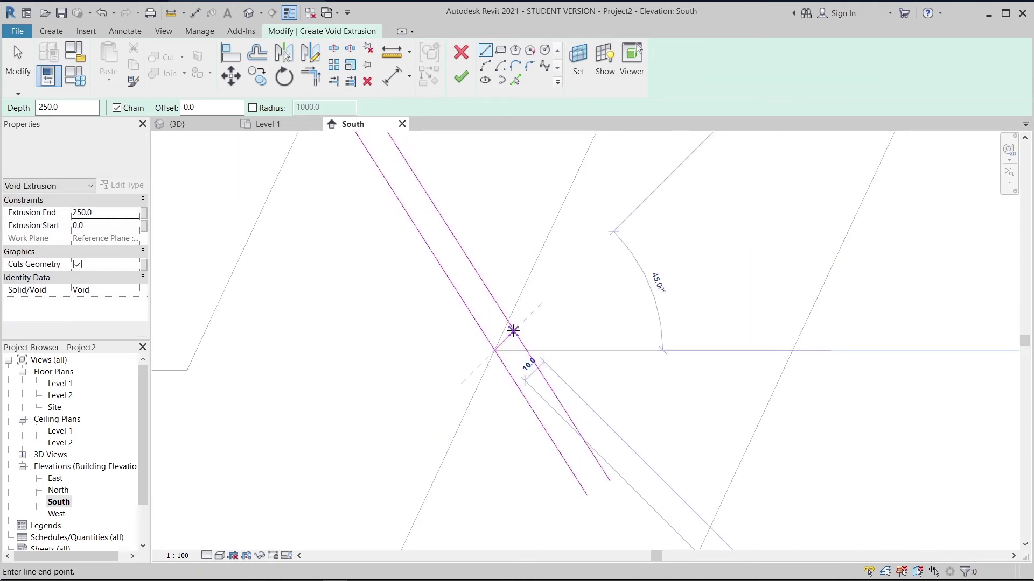
key("Escape")
key("Escape")
Trim the lower ends of both slot lines to the short line on the wood layer's outer edge
key("t")
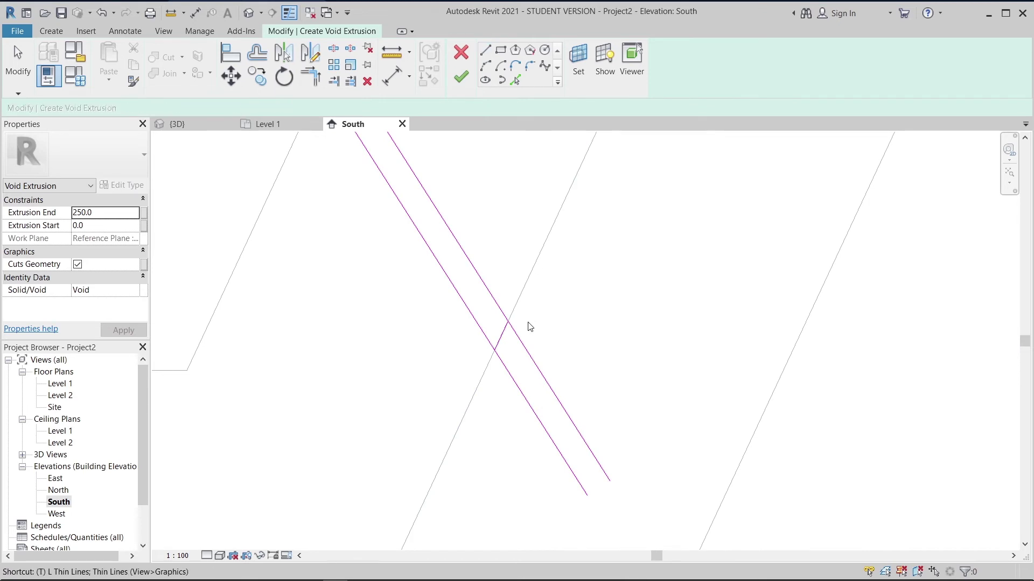
key("r")
left_click(503, 317)
left_click(500, 330)
left_click(479, 326)
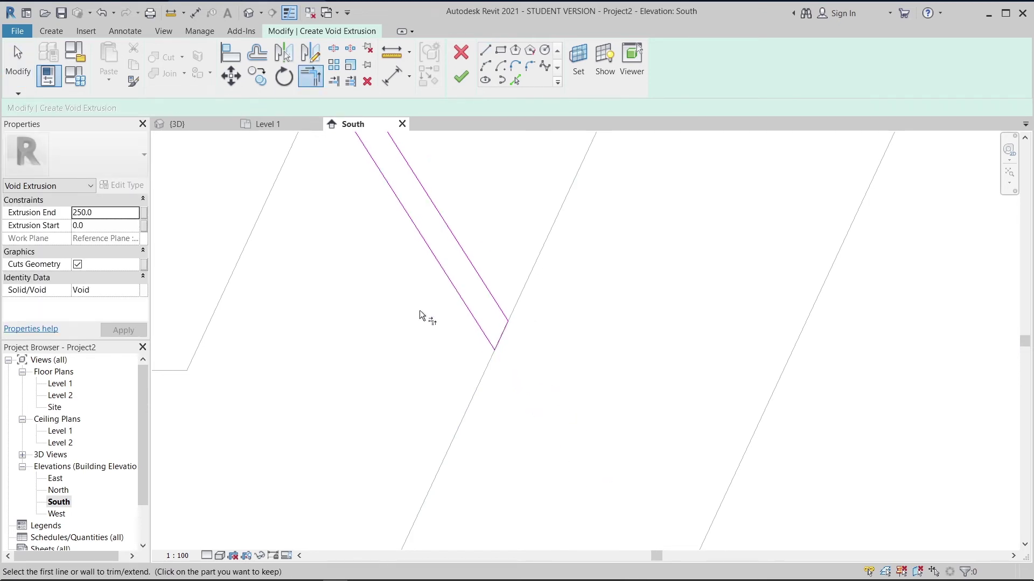
Trim the upper ends of both slot lines to the short inner-edge line, completing the closed slot outline
scroll(366, 228, "down", 1)
middle_click_drag(366, 228, 439, 431)
left_click(428, 319)
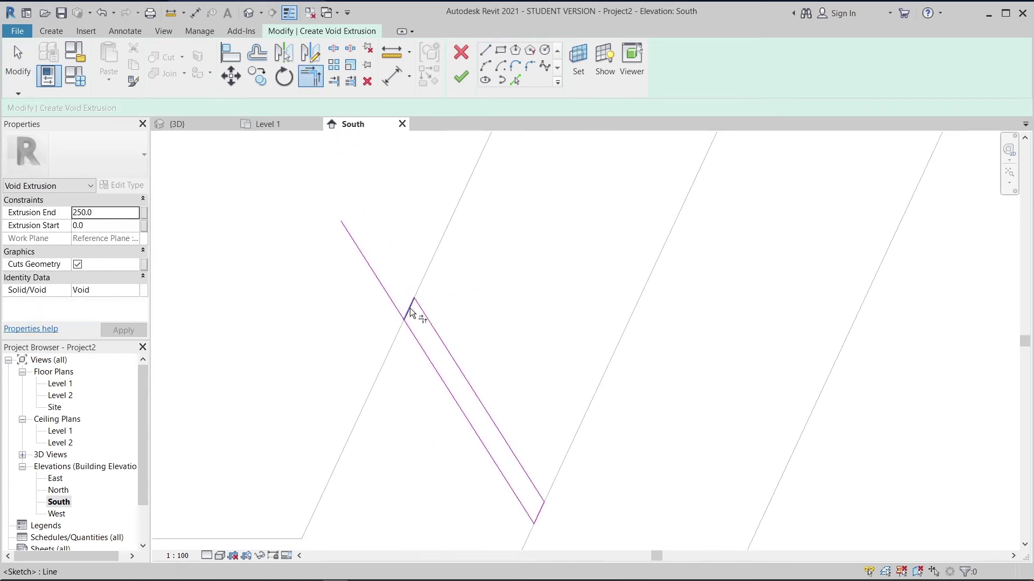
left_click(410, 328)
key("Escape")
key("Escape")
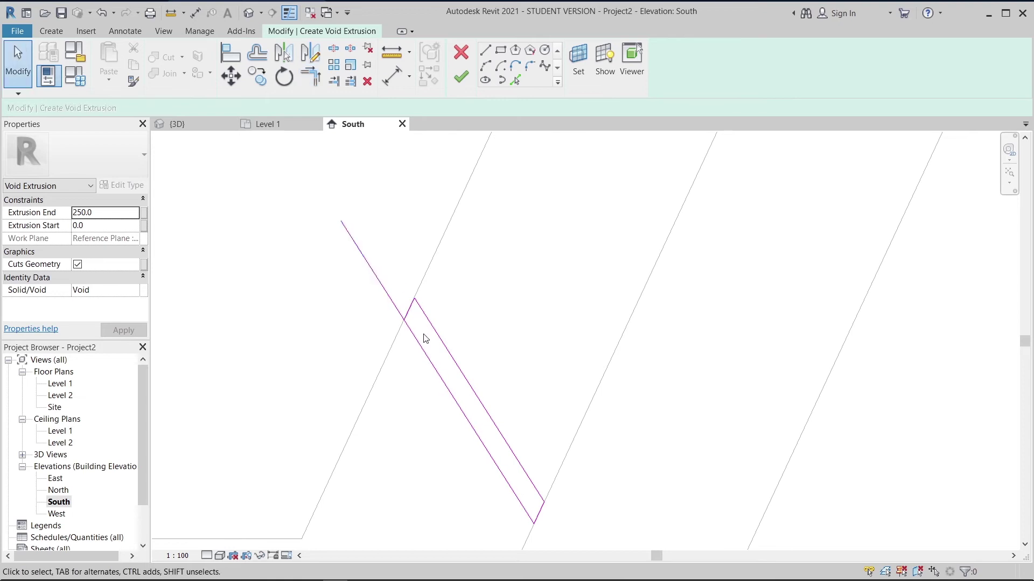
key("r")
left_click(411, 329)
left_click(406, 315)
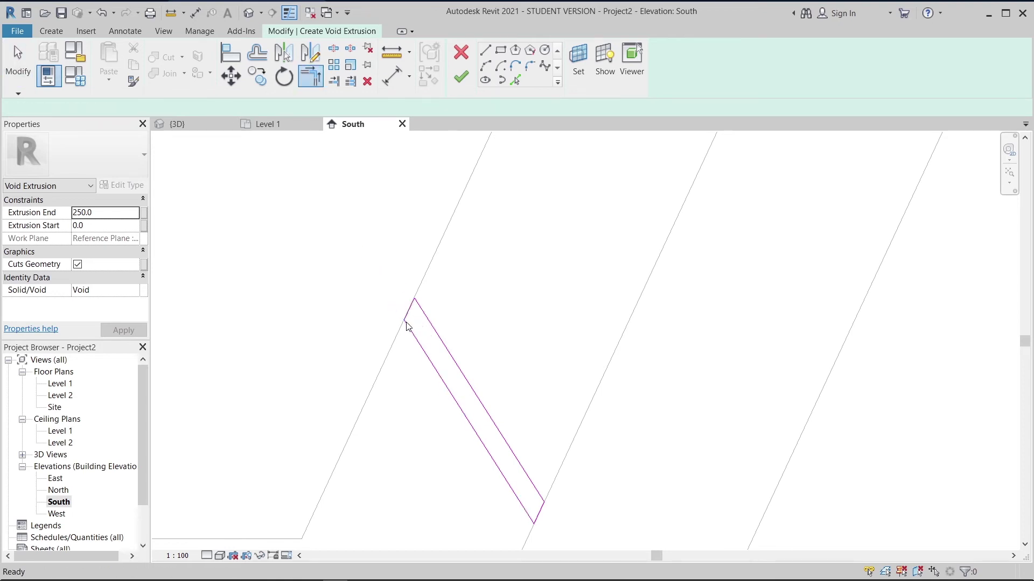
Copy the closed slot outline six times at 100 mm spacing up along the steep wood layer segment, with Constrain turned off
scroll(384, 293, "down", 2)
middle_click_drag(390, 269, 386, 225)
key("Escape")
left_click_drag(372, 249, 502, 418)
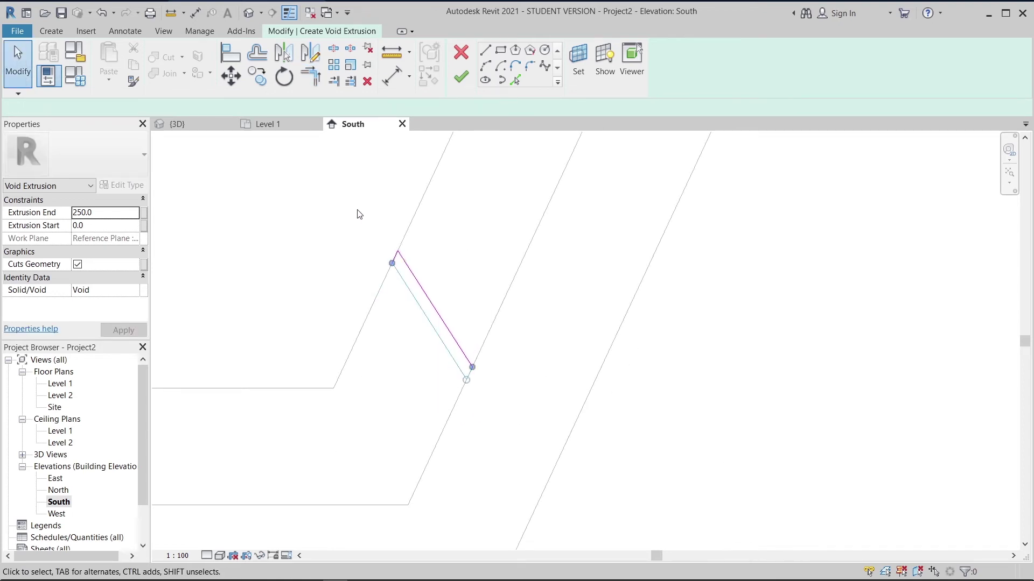
left_click_drag(357, 209, 501, 418)
key("c")
key("o")
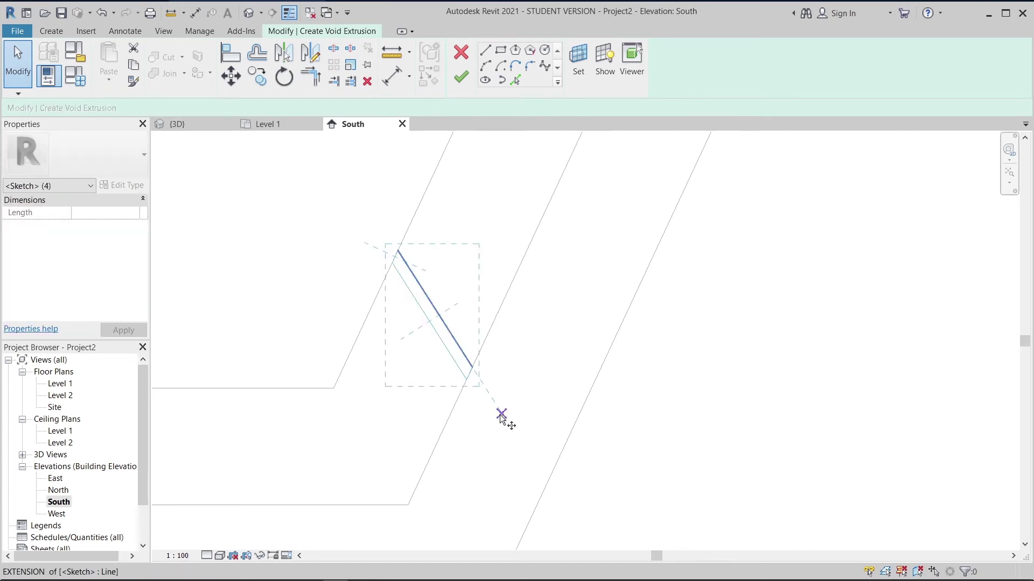
scroll(514, 385, "down", 1)
middle_click_drag(514, 386, 351, 518)
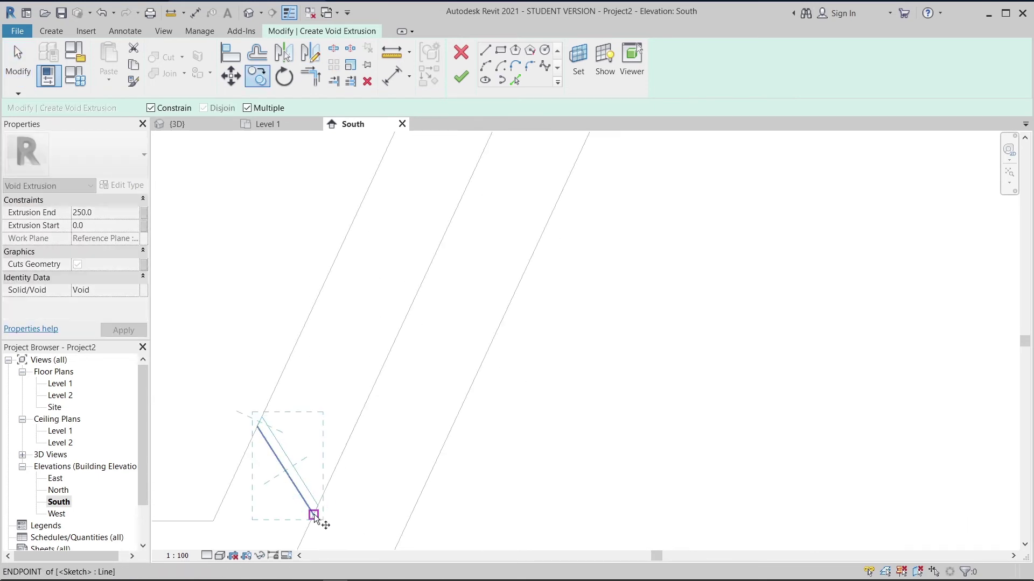
left_click(314, 514)
scroll(327, 394, "down", 1)
middle_click_drag(327, 395, 238, 580)
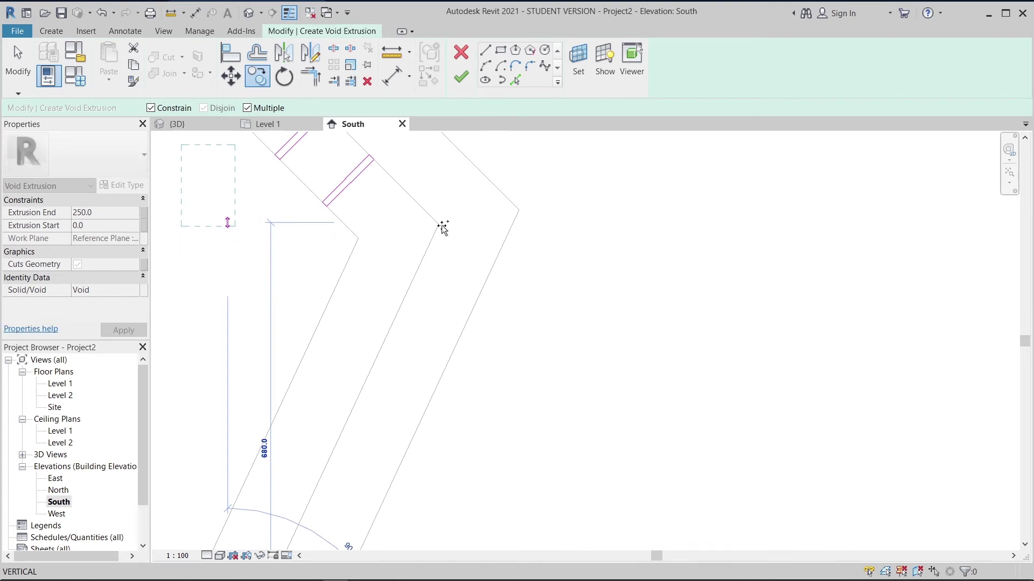
left_click(151, 108)
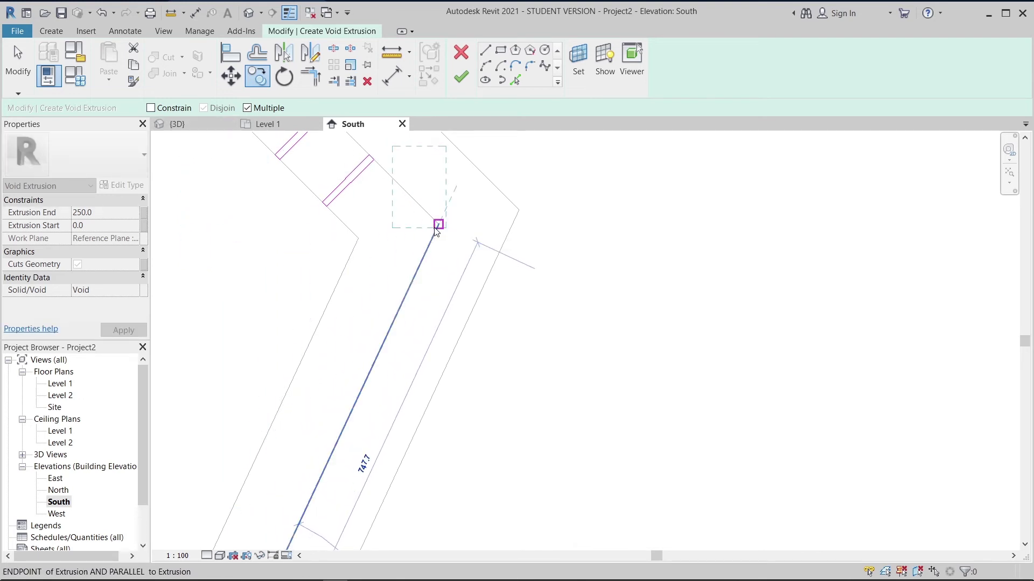
type("100")
key("Return")
type("100")
key("Return")
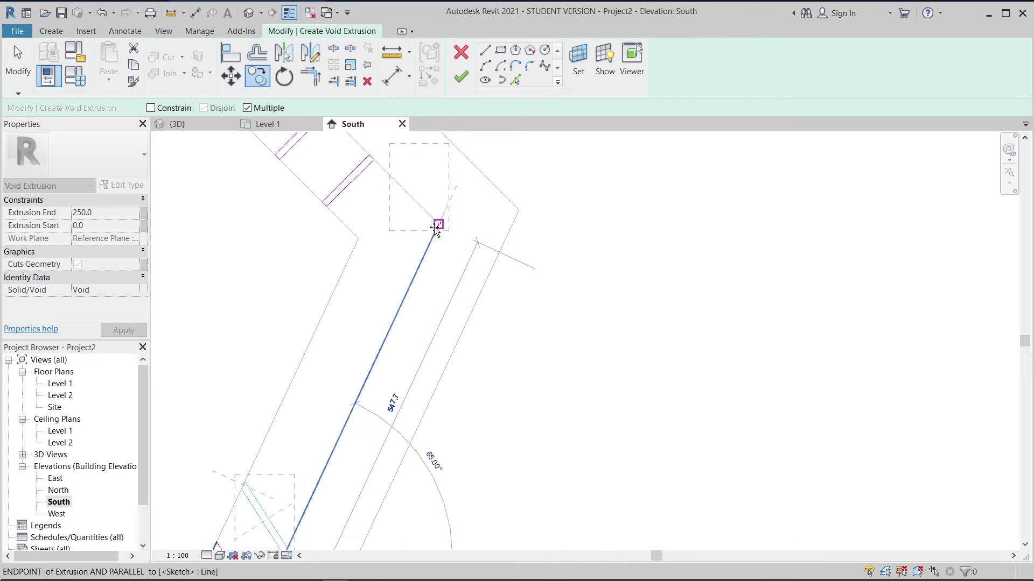
type("100")
key("Return")
type("100")
key("Return")
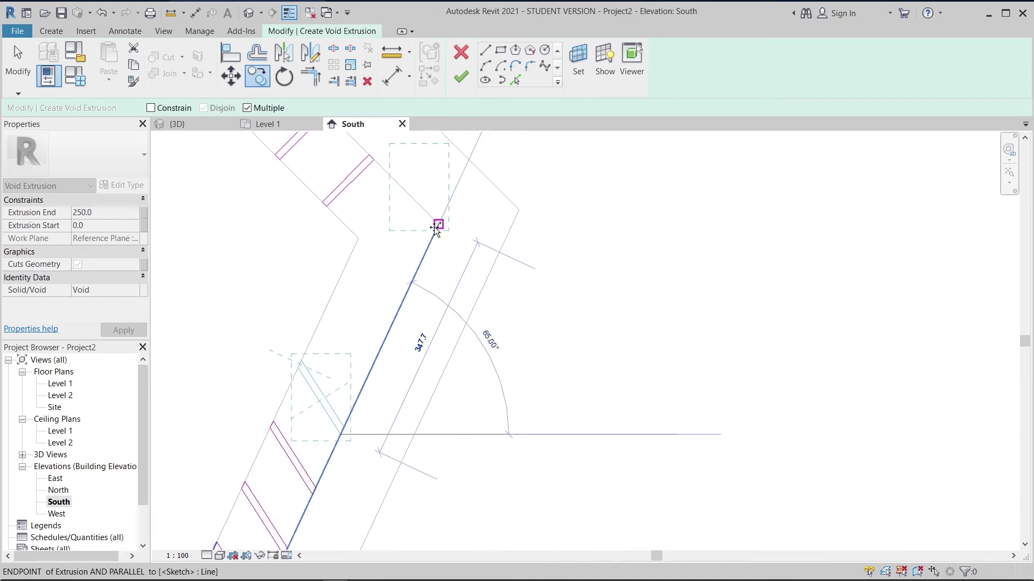
type("100")
key("Return")
type("100")
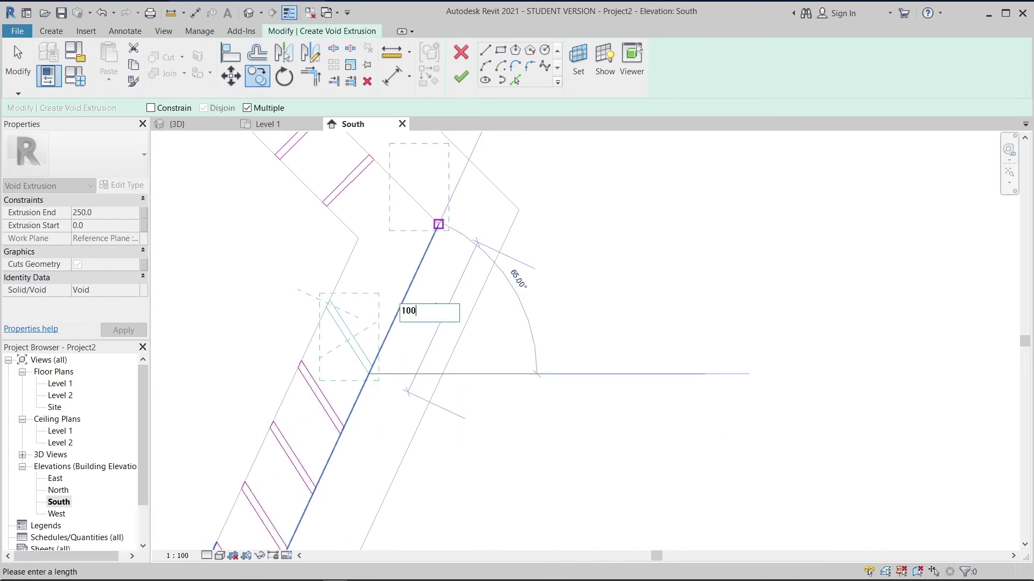
key("Return")
key("Escape")
key("Escape")
scroll(434, 227, "down", 2)
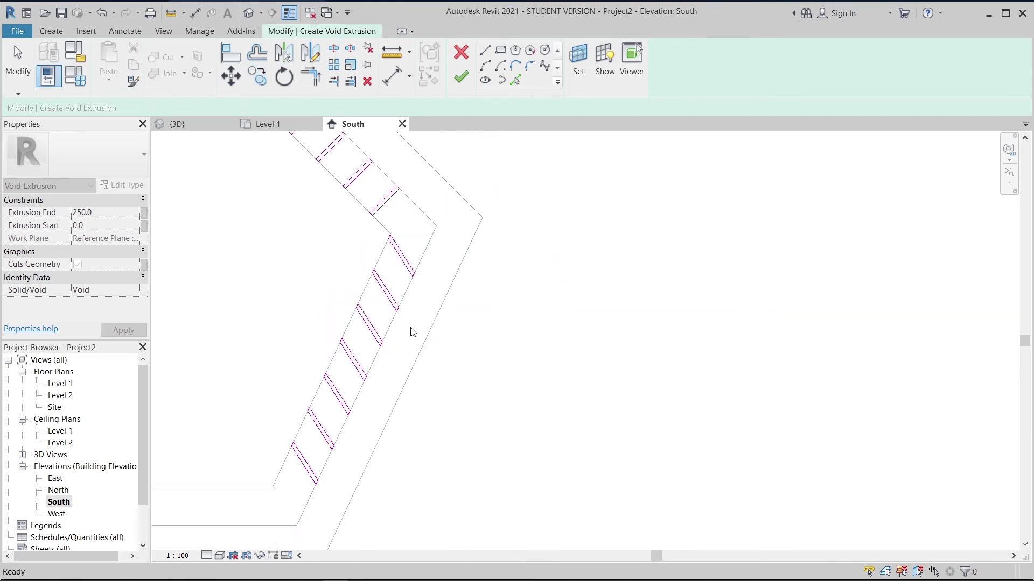
Sketch single lines across the wood layer's stepped horizontal and vertical segments using a 100 mm offset, and delete the extra line along the edge
scroll(411, 328, "down", 2)
middle_click_drag(263, 438, 457, 353)
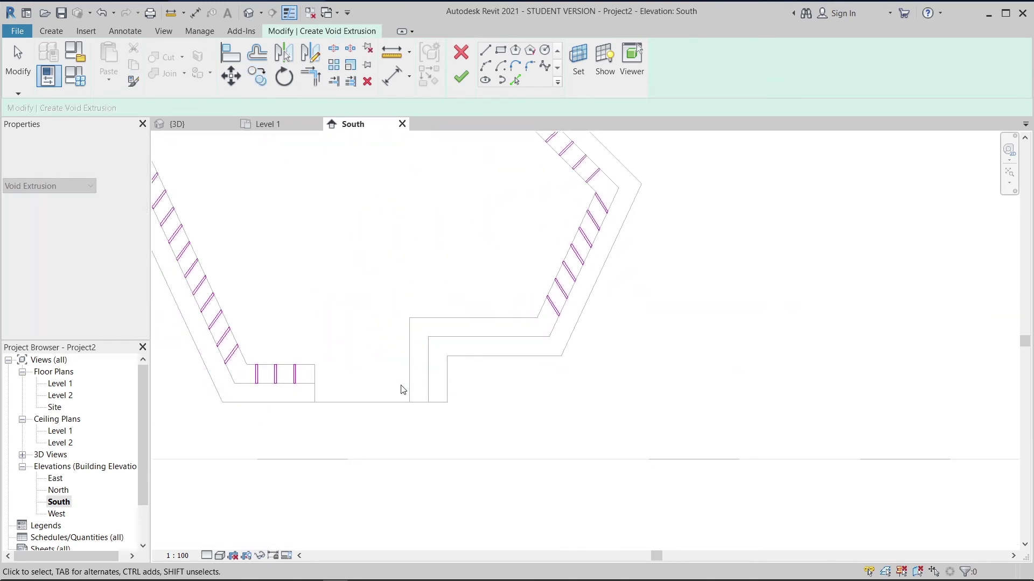
key("Escape")
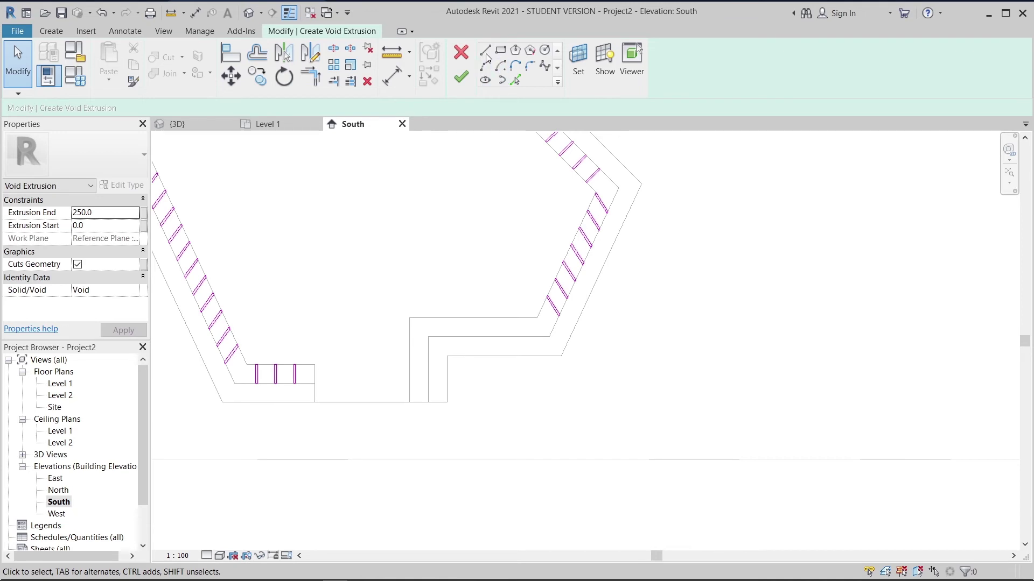
left_click(486, 52)
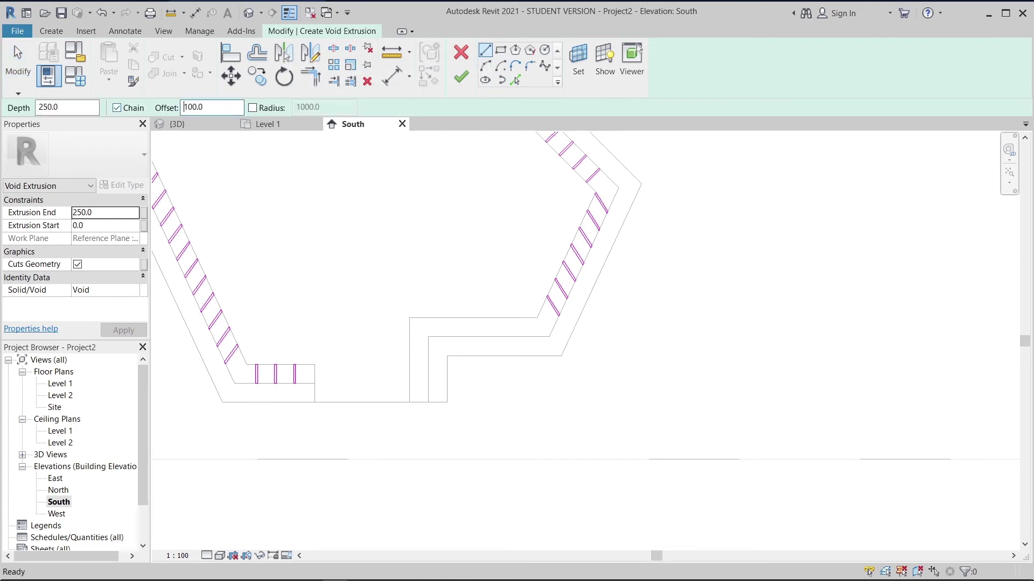
left_click(537, 319)
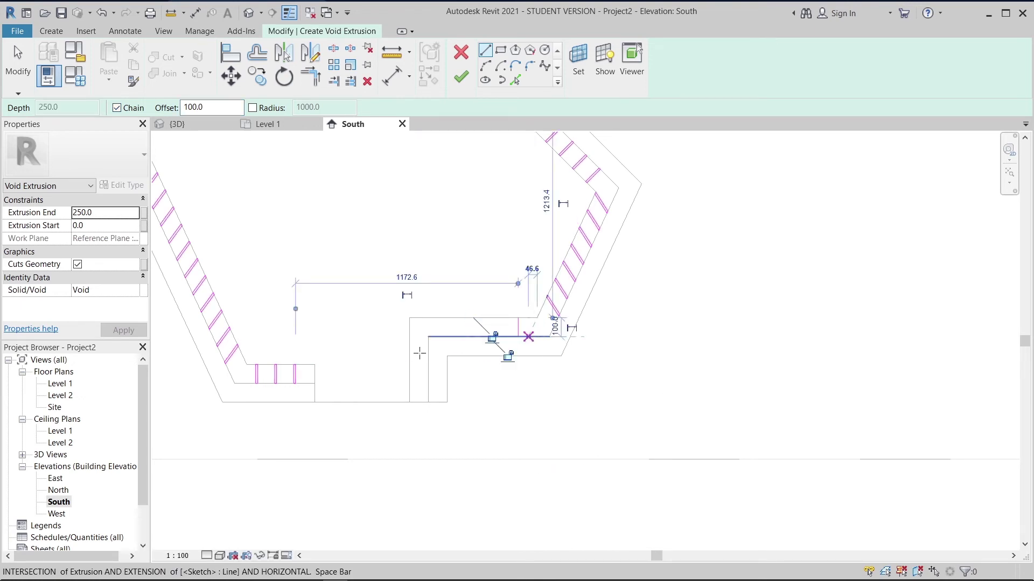
left_click(408, 339)
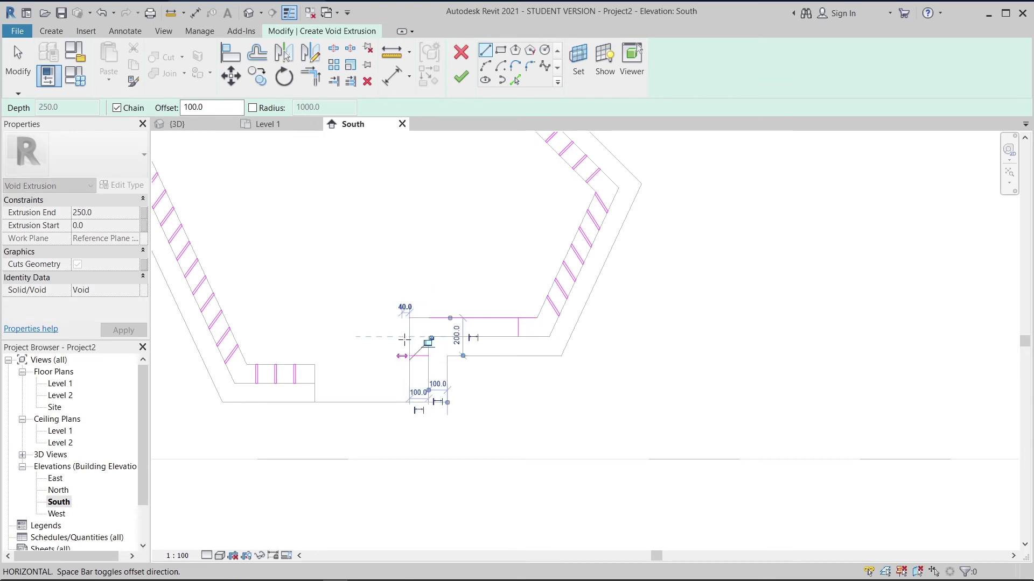
key("Escape")
key("Escape")
scroll(492, 329, "up", 2)
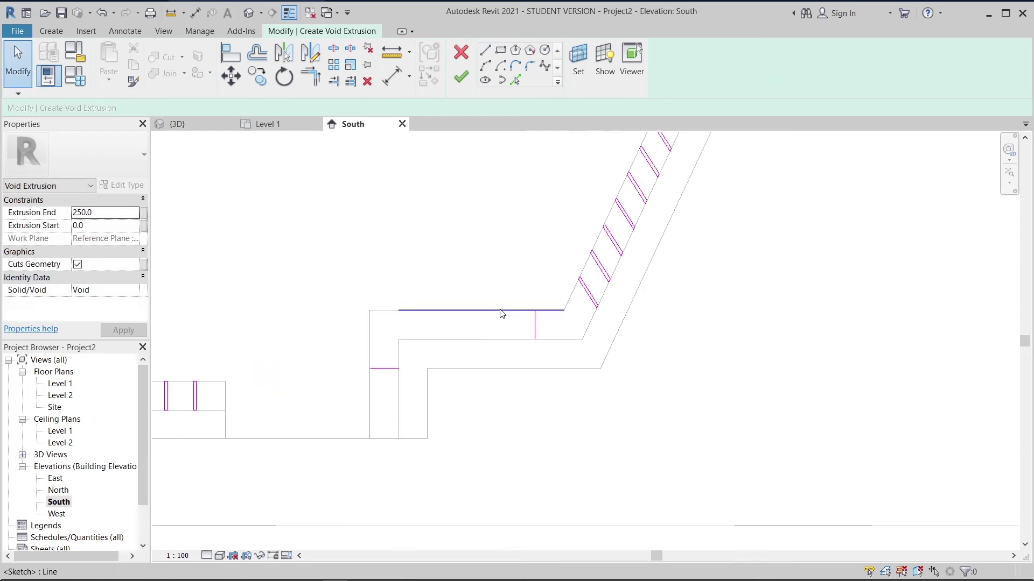
left_click(501, 311)
key("Delete")
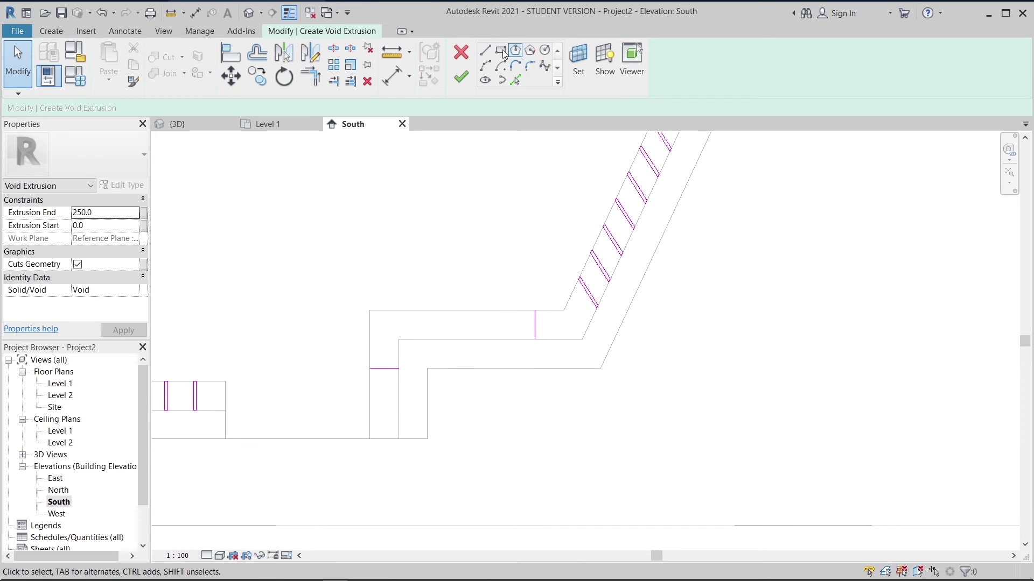
Complete a closed 10 mm wide slot outline from the cross line on the horizontal wood layer segment, with zero offset
left_click(485, 50)
scroll(535, 310, "up", 3)
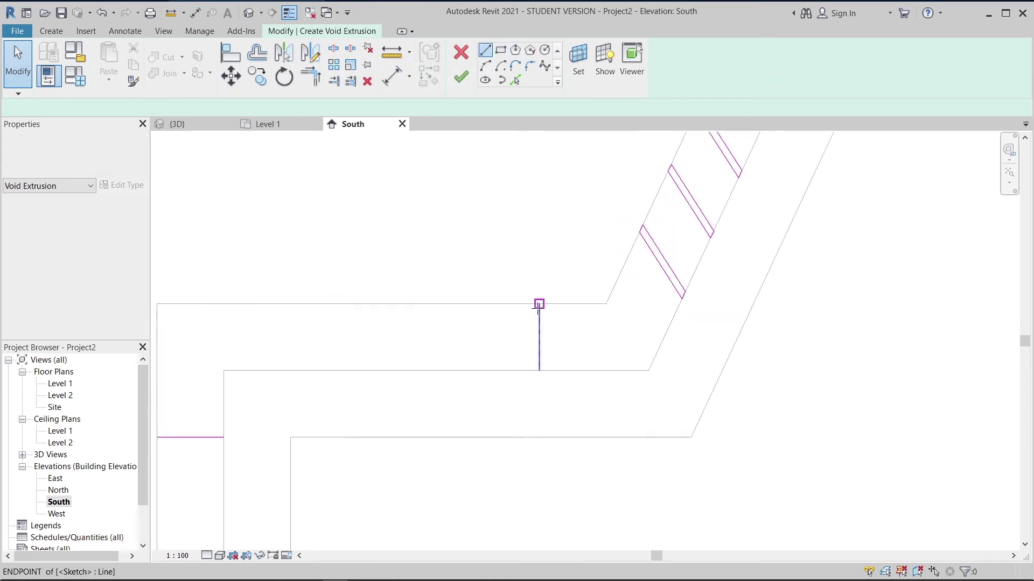
left_click(537, 305)
type("1")
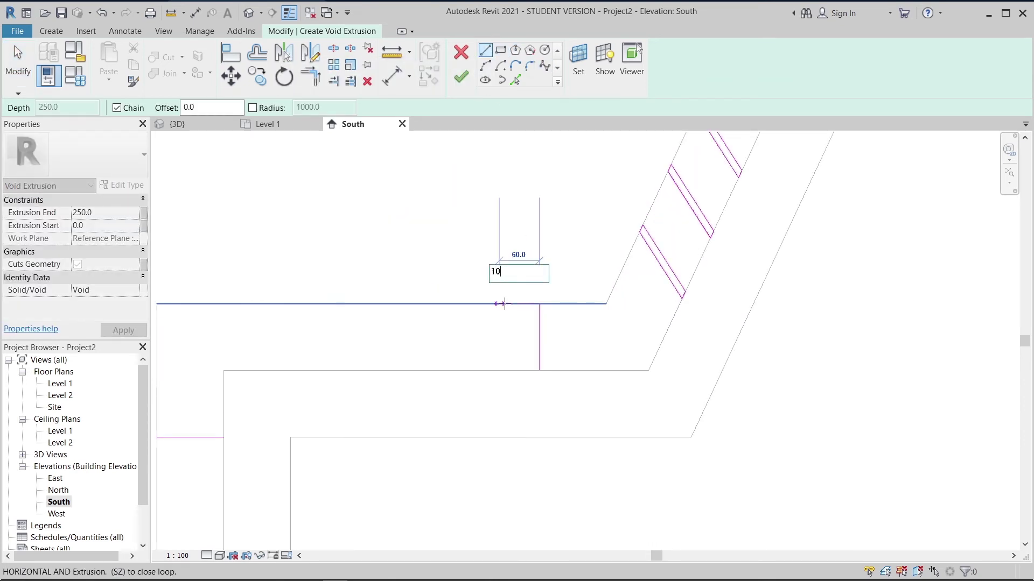
type("0")
key("Return")
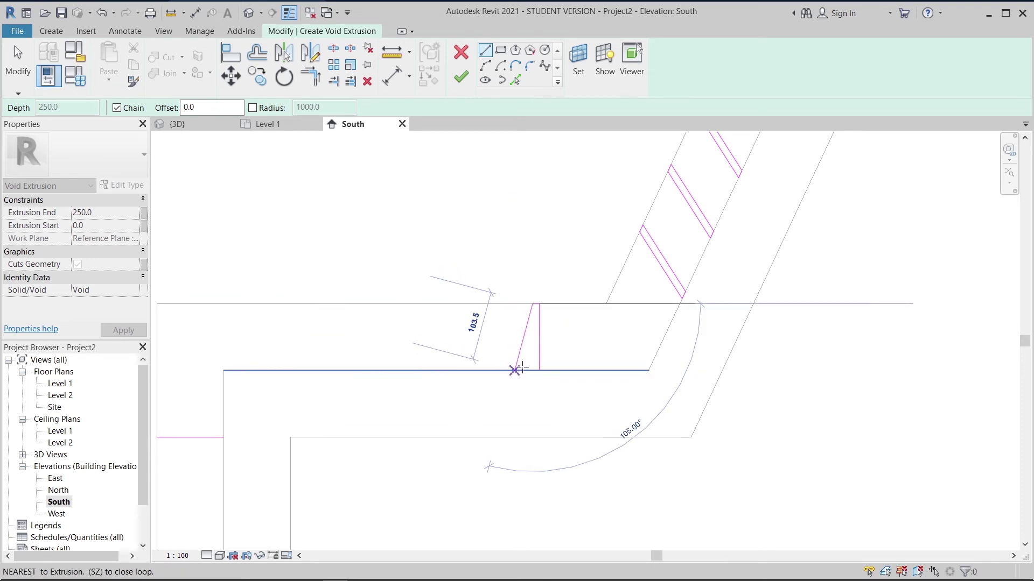
left_click(533, 370)
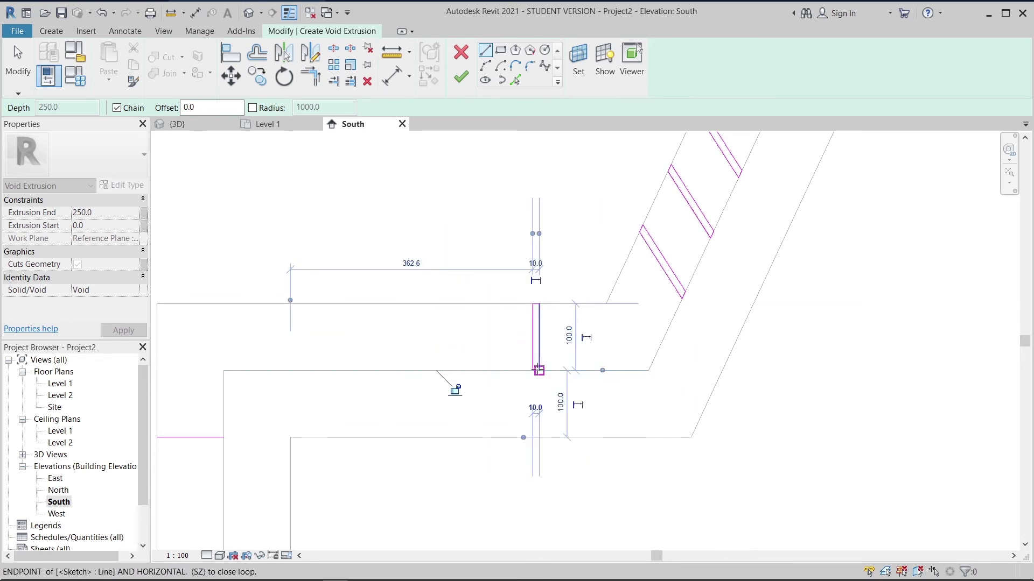
left_click(539, 370)
Complete a closed 10 mm wide slot outline below the cross line on the vertical wood layer leg
scroll(532, 402, "down", 2)
middle_click_drag(590, 347, 676, 249)
scroll(375, 377, "up", 2)
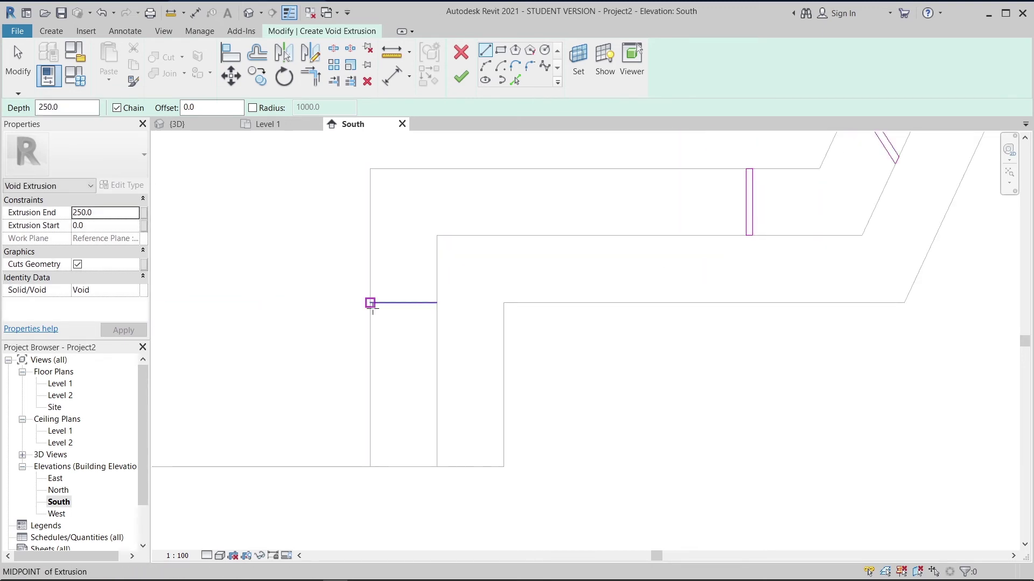
left_click(370, 303)
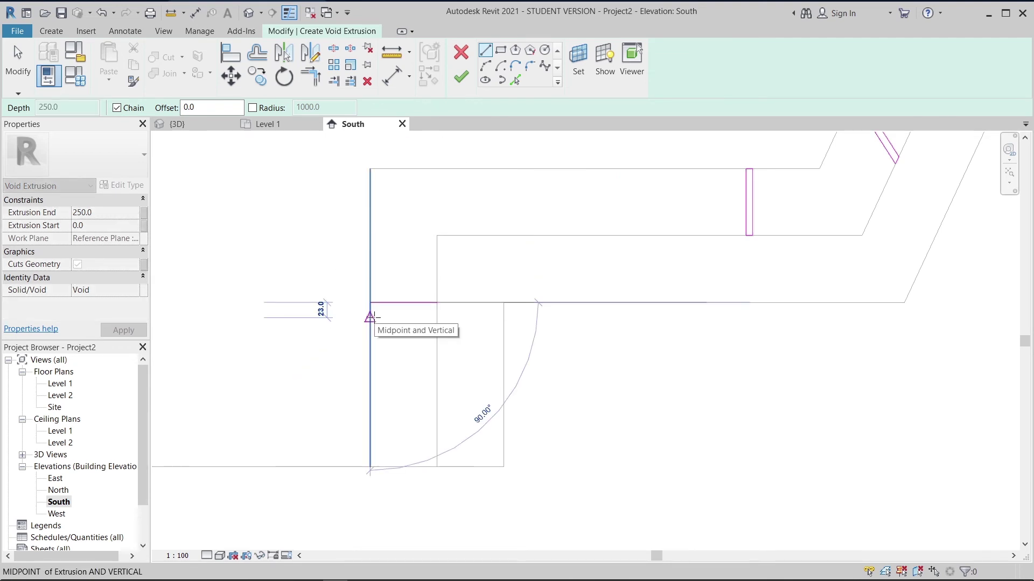
left_click(371, 317)
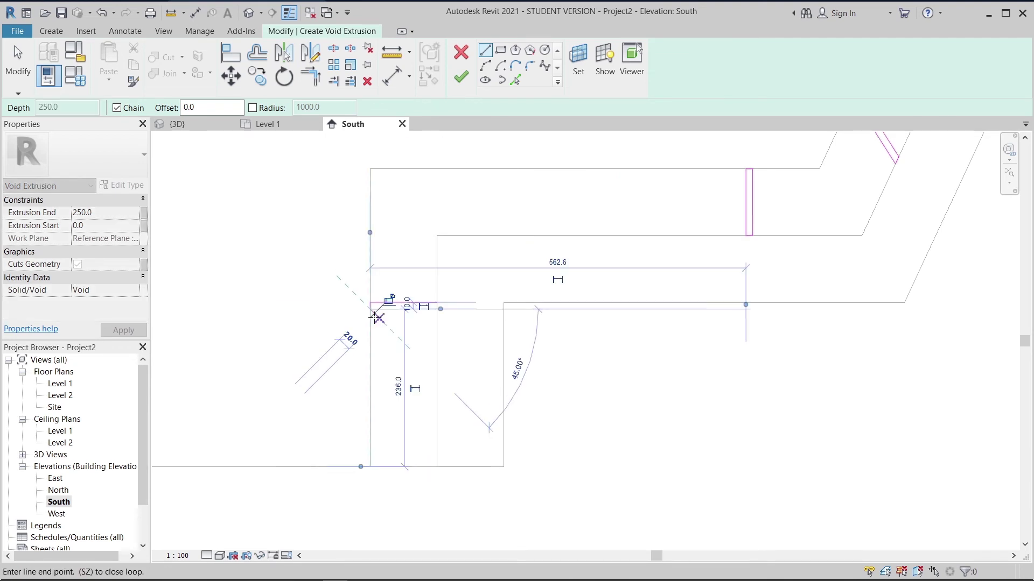
left_click(437, 309)
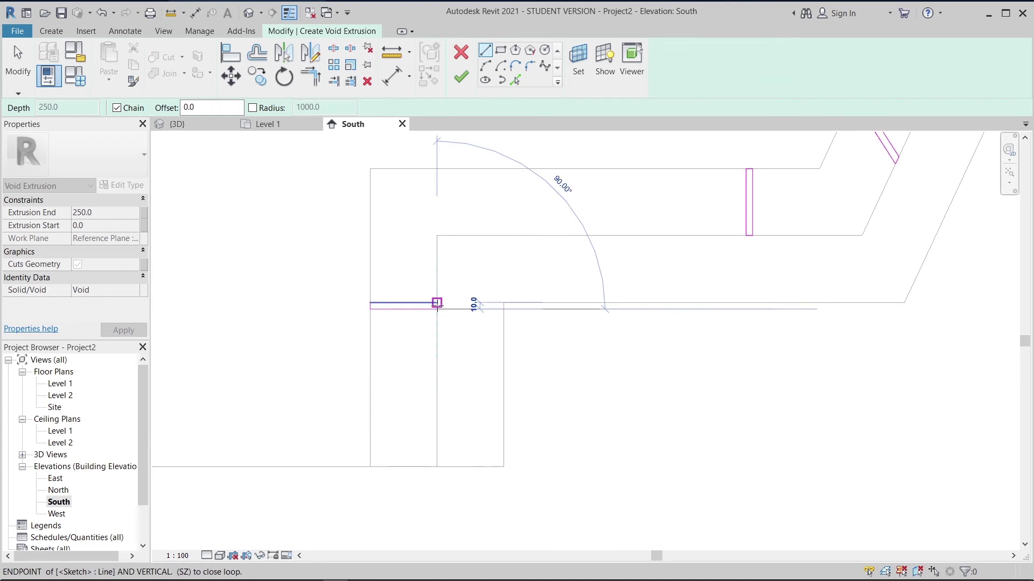
key("Escape")
key("Escape")
Copy the slot outline on the horizontal segment four times at 100 mm spacing toward the stepped corner
scroll(652, 264, "down", 1)
middle_click_drag(750, 176, 651, 240)
left_click_drag(662, 214, 621, 328)
key("m")
key("v")
key("c")
key("o")
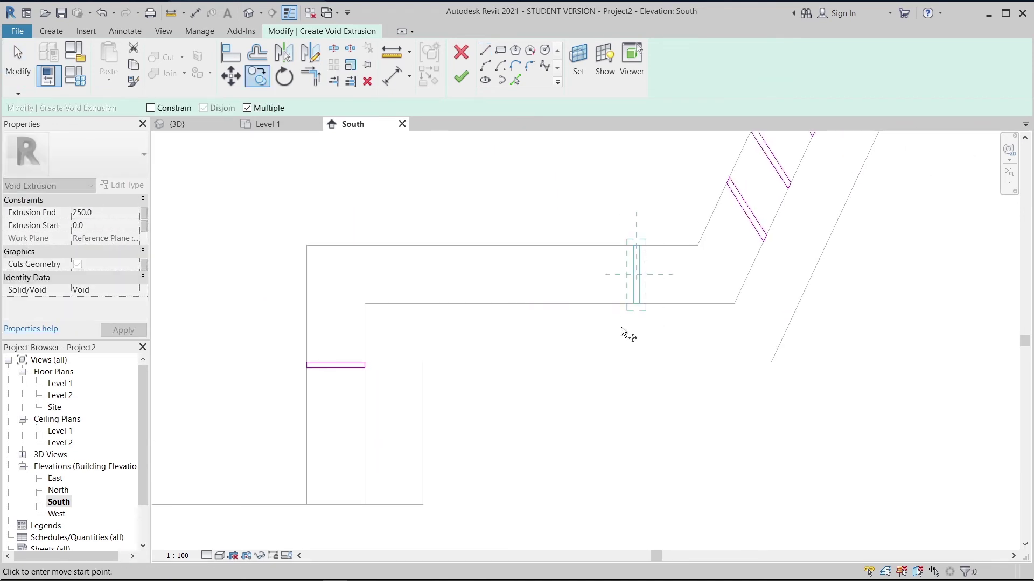
left_click(640, 245)
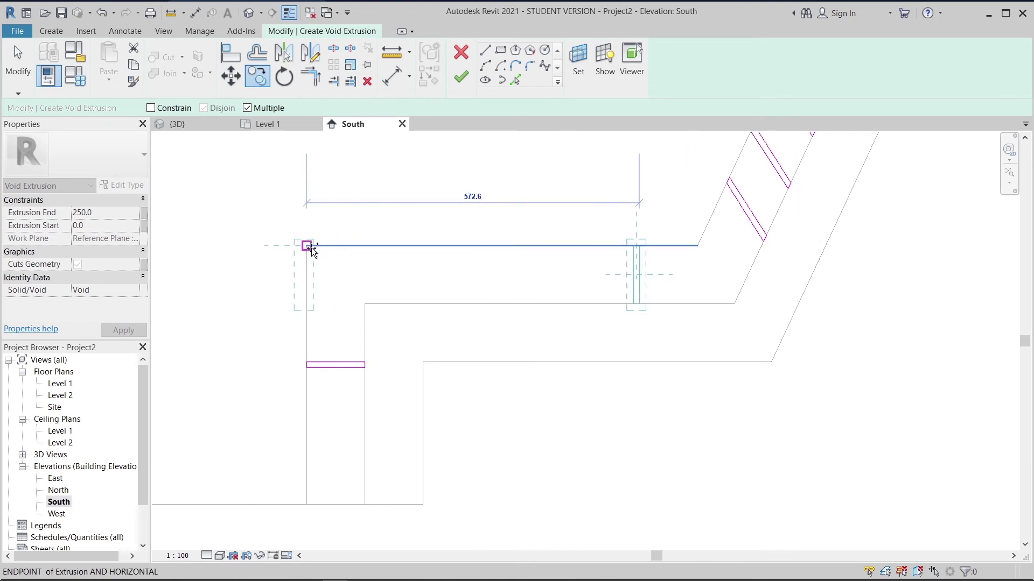
type("100")
key("Return")
type("100")
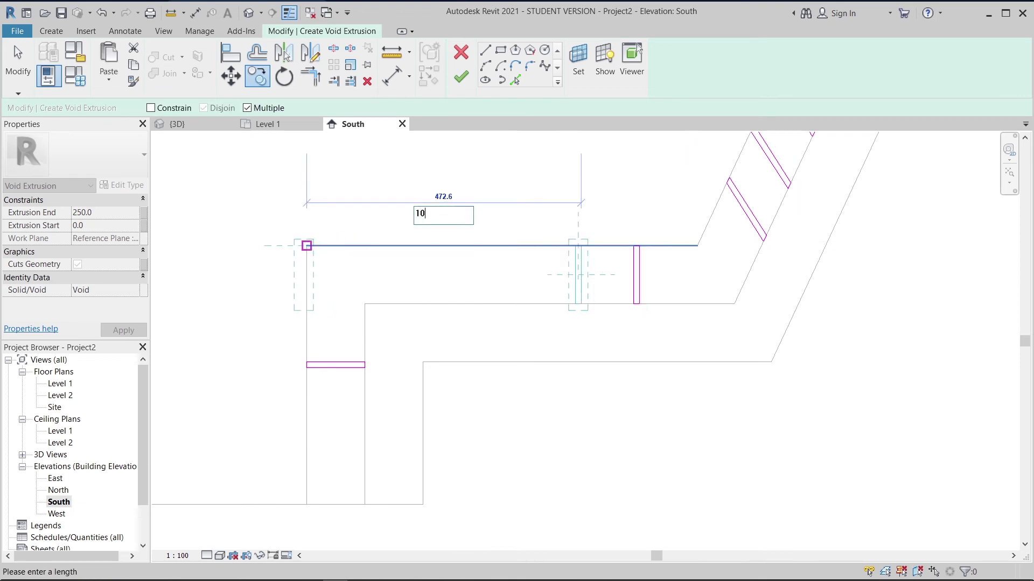
key("Return")
type("100")
key("Return")
type("100")
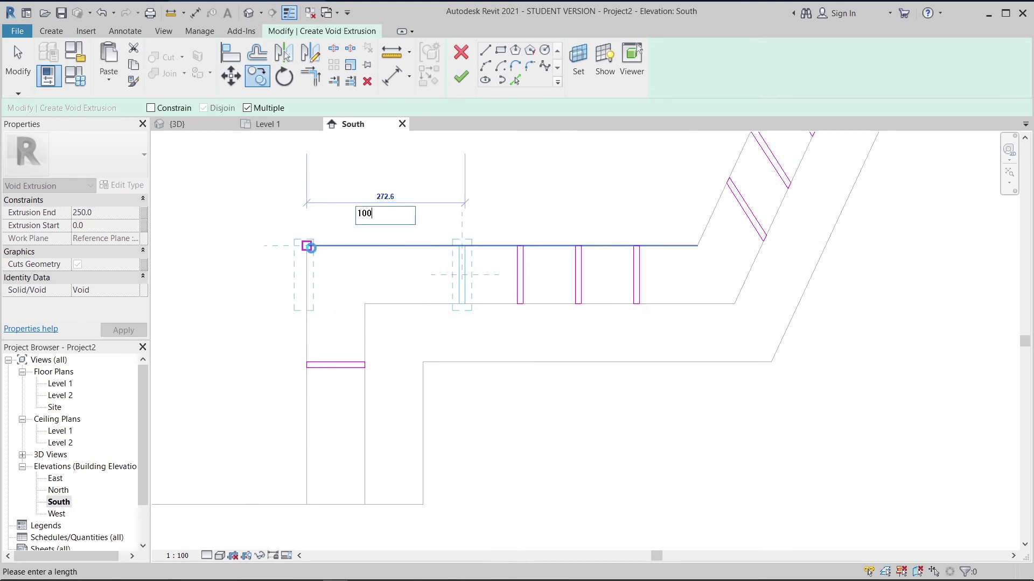
key("Return")
type("100")
key("Return")
key("Escape")
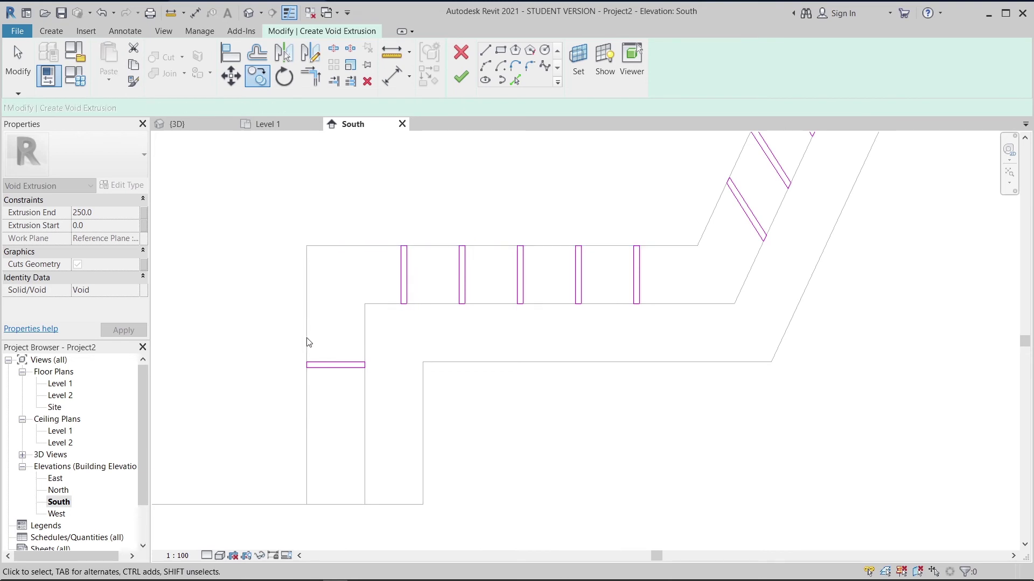
Copy the slot outline on the vertical leg twice at 100 mm spacing down toward the opening's base
left_click_drag(277, 331, 393, 386)
key("c")
key("o")
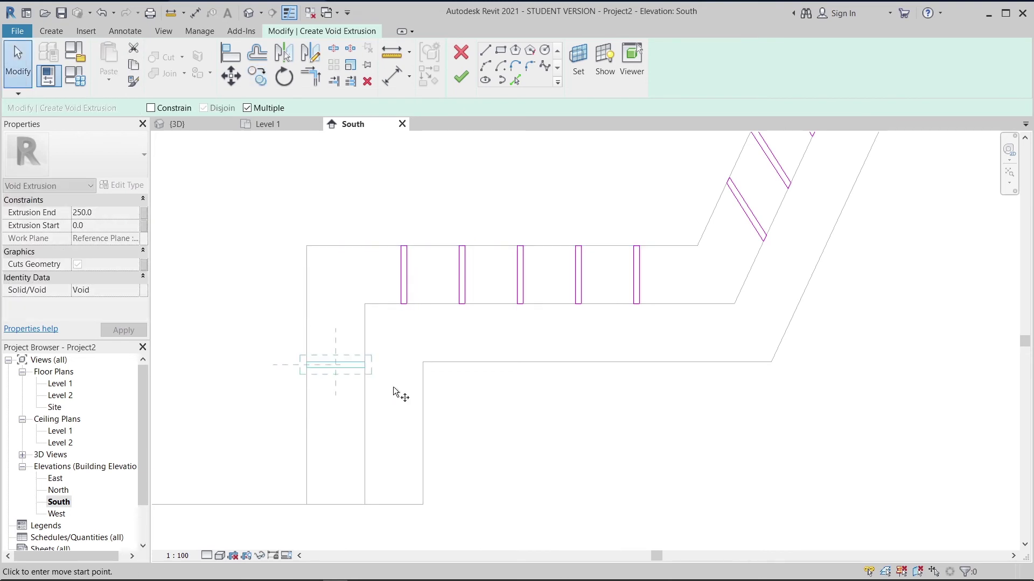
middle_click_drag(399, 386, 457, 328)
scroll(423, 323, "up", 1)
left_click(422, 309)
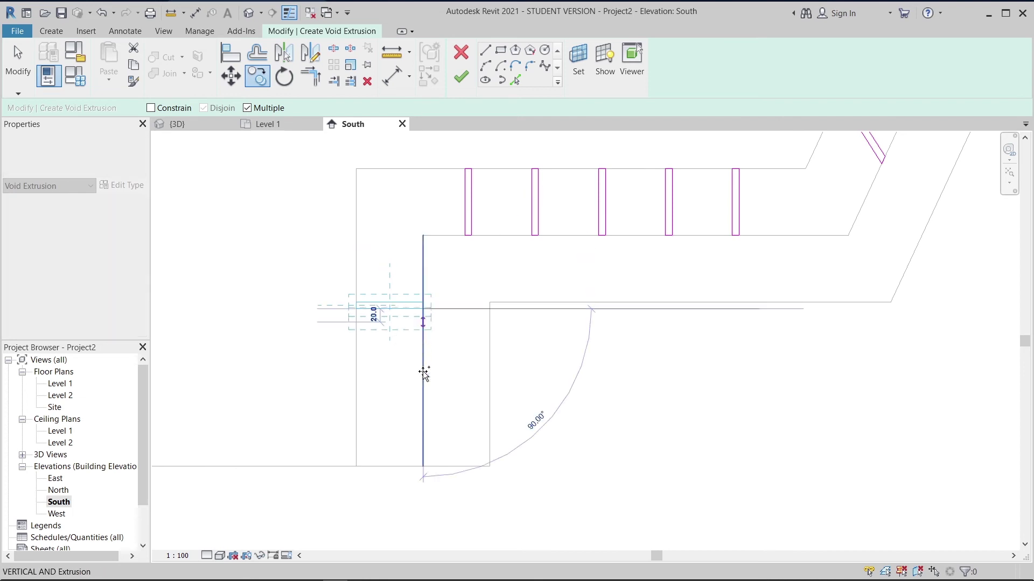
left_click(425, 482)
type("100")
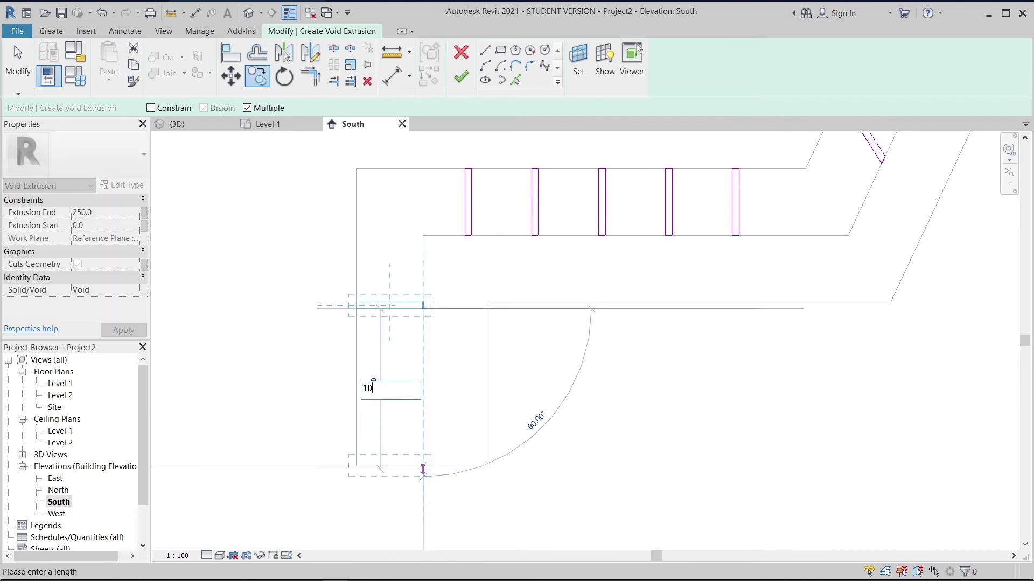
key("Return")
type("100")
key("Return")
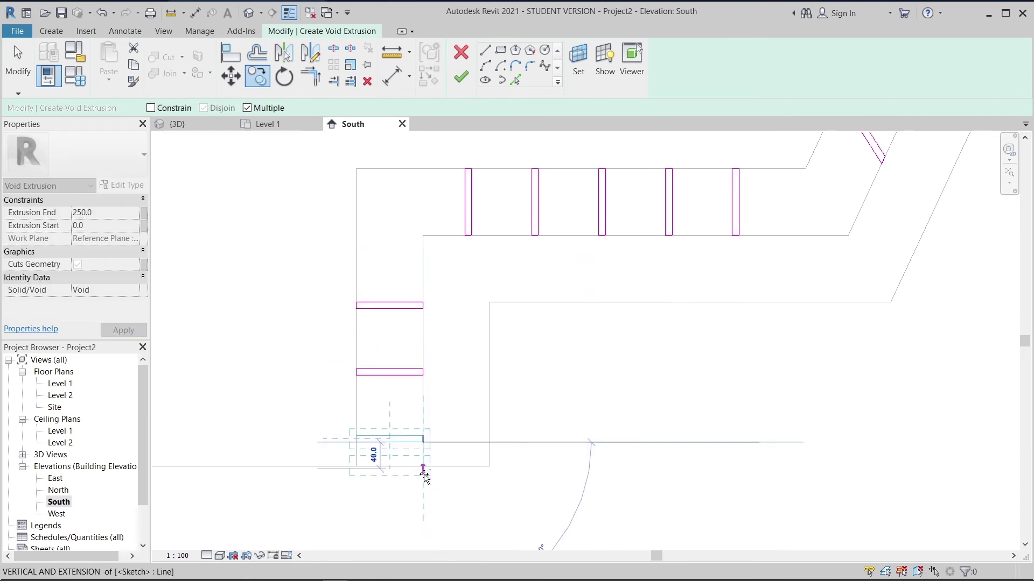
key("Escape")
key("Escape")
Finish the void sketch of all slots and set the void's extrusion end to 4000
scroll(424, 476, "down", 2)
mouse_move(423, 473)
middle_mouse_down()
mouse_move(409, 470)
mouse_move(639, 379)
mouse_move(685, 343)
mouse_move(694, 391)
mouse_move(491, 407)
mouse_move(491, 483)
middle_mouse_up()
scroll(409, 470, "down", 1)
scroll(694, 391, "down", 1)
scroll(512, 341, "down", 1)
middle_click_drag(513, 348, 506, 368)
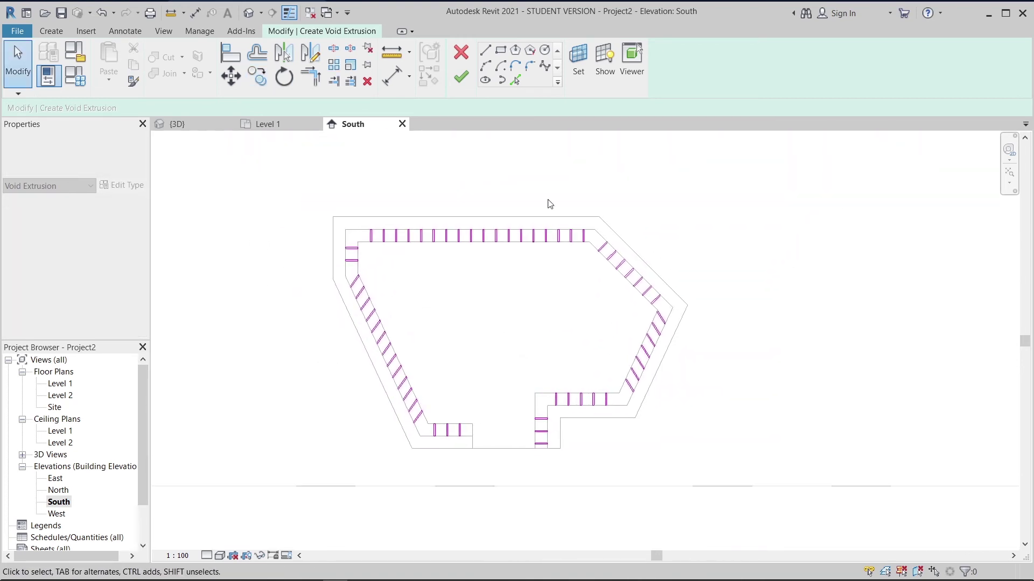
left_click(461, 78)
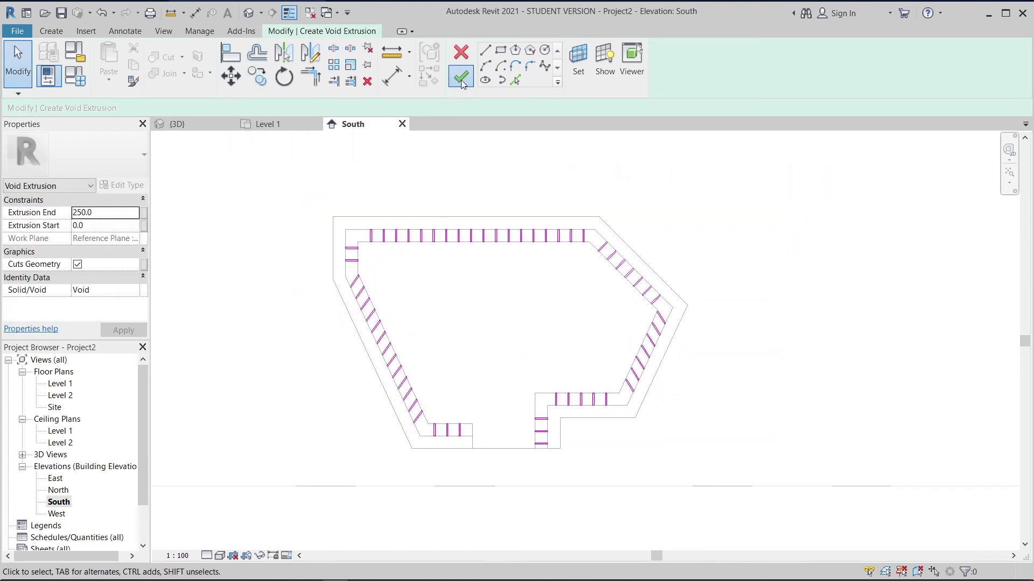
left_click(108, 214)
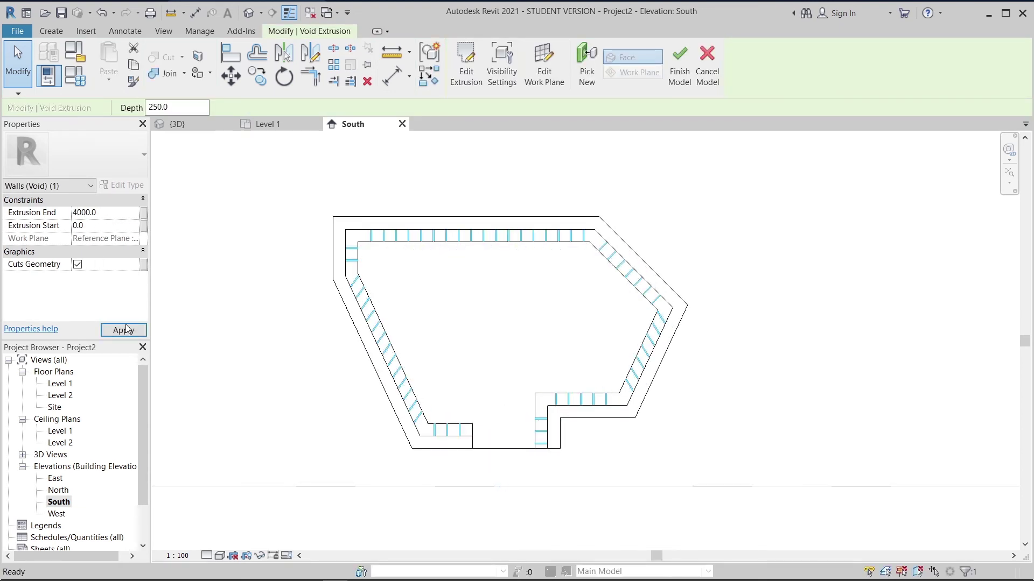
left_click(247, 302)
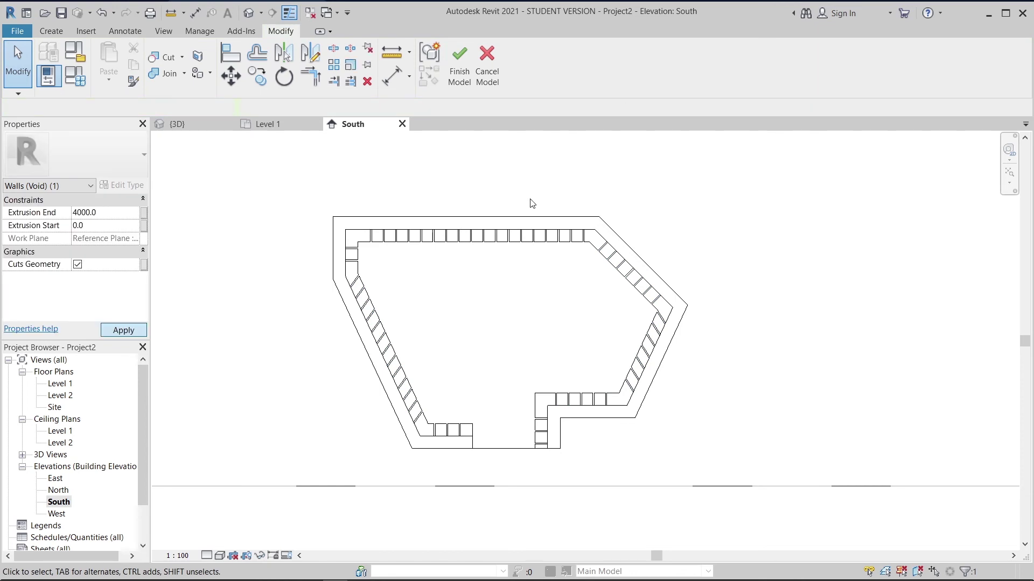
Edit the extrusion end of the outer orange layer and set the wood layer's extrusion end to 4000
left_click(493, 219)
left_click_drag(92, 216, 53, 212)
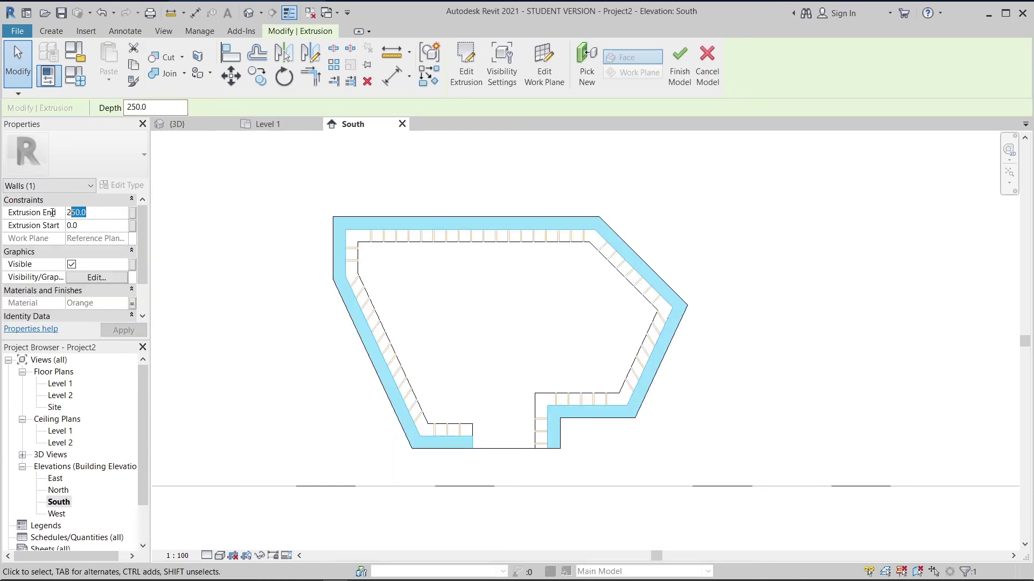
left_click(252, 284)
left_click(349, 242)
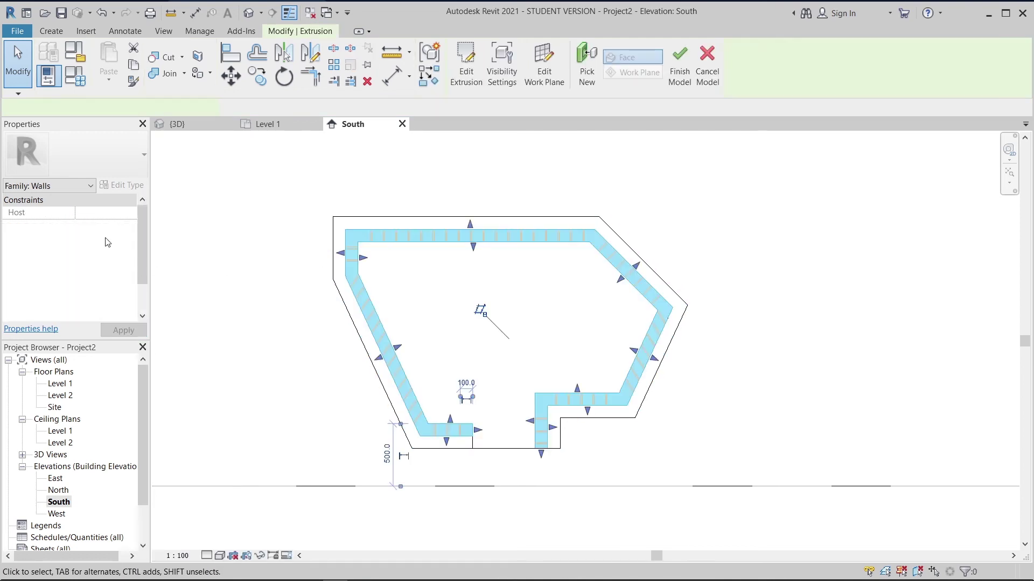
left_click(110, 222)
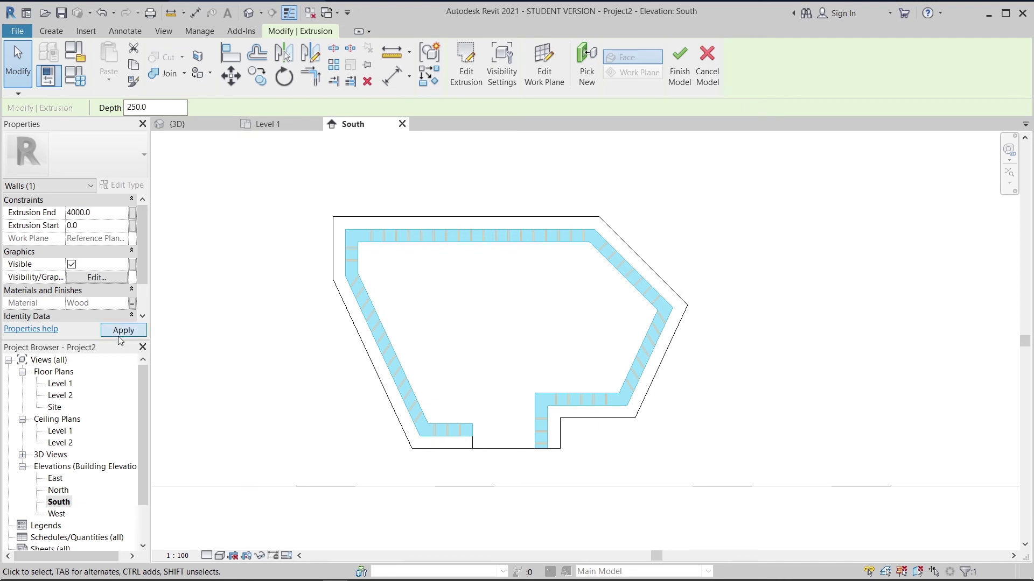
left_click(191, 299)
Shorten the concrete block by pulling its right end face in toward the tunnel opening, and finish the in-place model
scroll(337, 180, "down", 2)
scroll(336, 181, "down", 4)
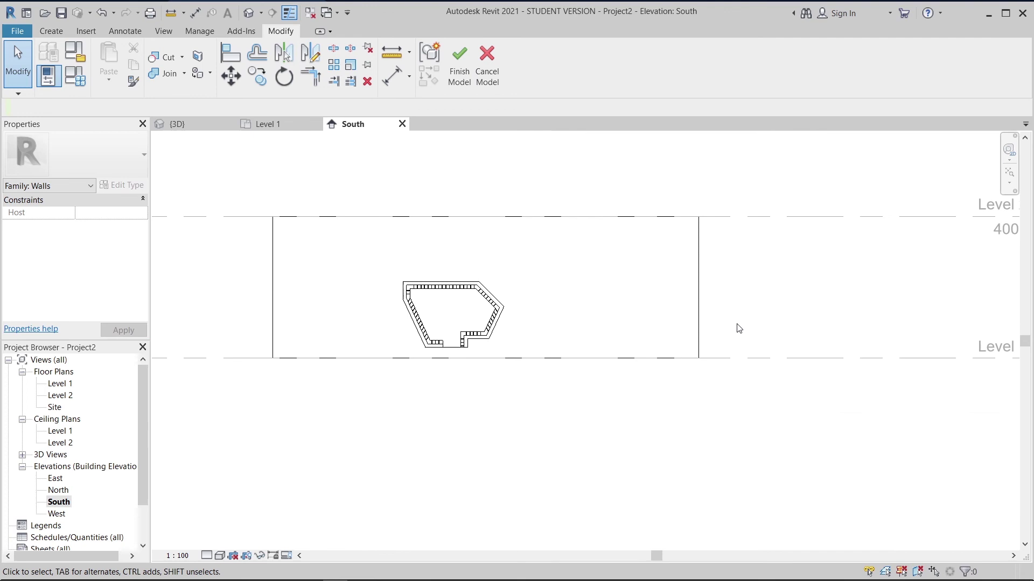
left_click(700, 306)
left_click_drag(702, 285, 601, 276)
left_click(657, 289)
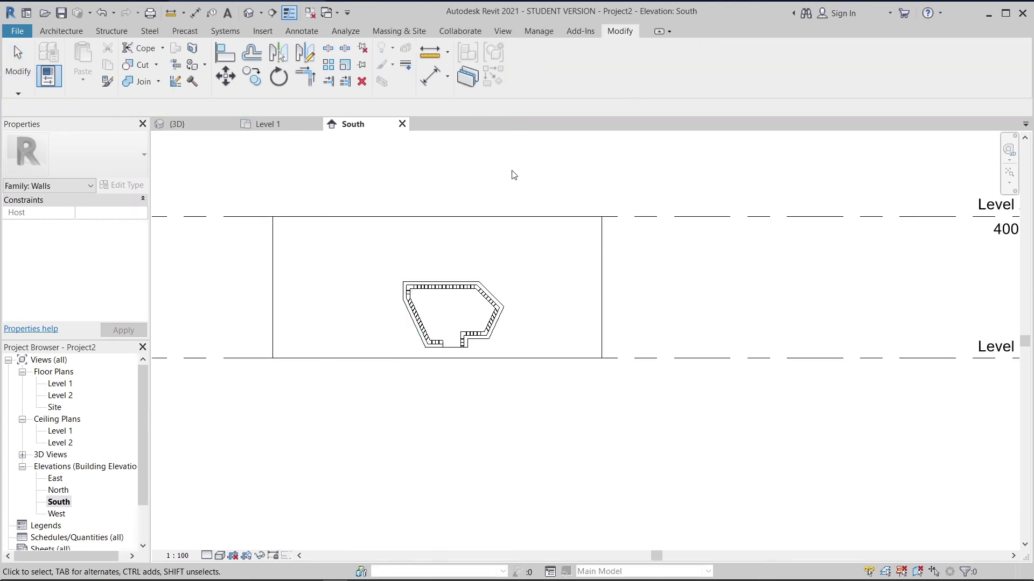
Open the default 3D view to examine the finished block
middle_click_drag(651, 253, 623, 317)
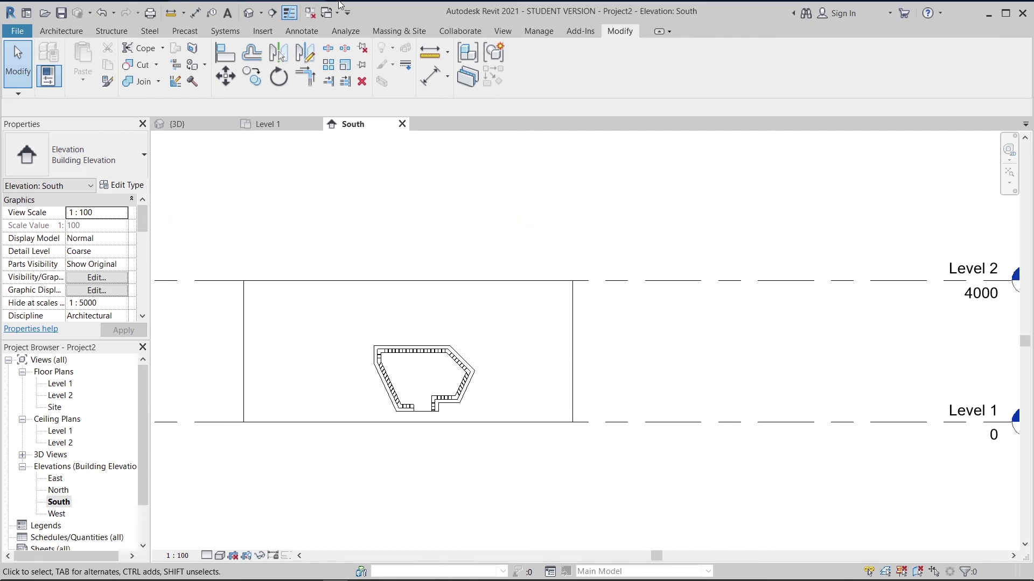
left_click(249, 13)
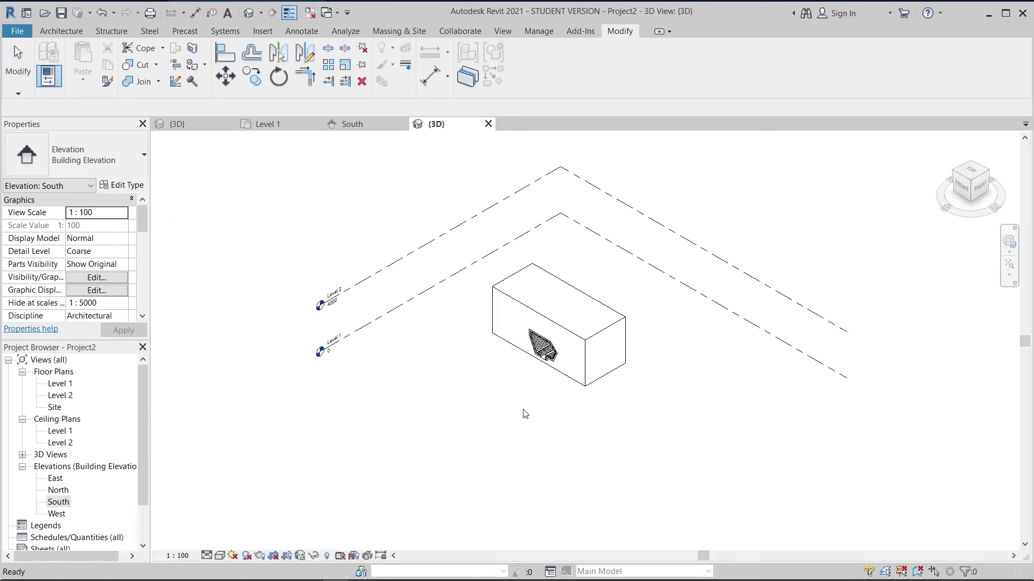
Examine the slotted tunnel lining up close at the upper-left corner and along the sloped left side of the opening
scroll(549, 371, "up", 6)
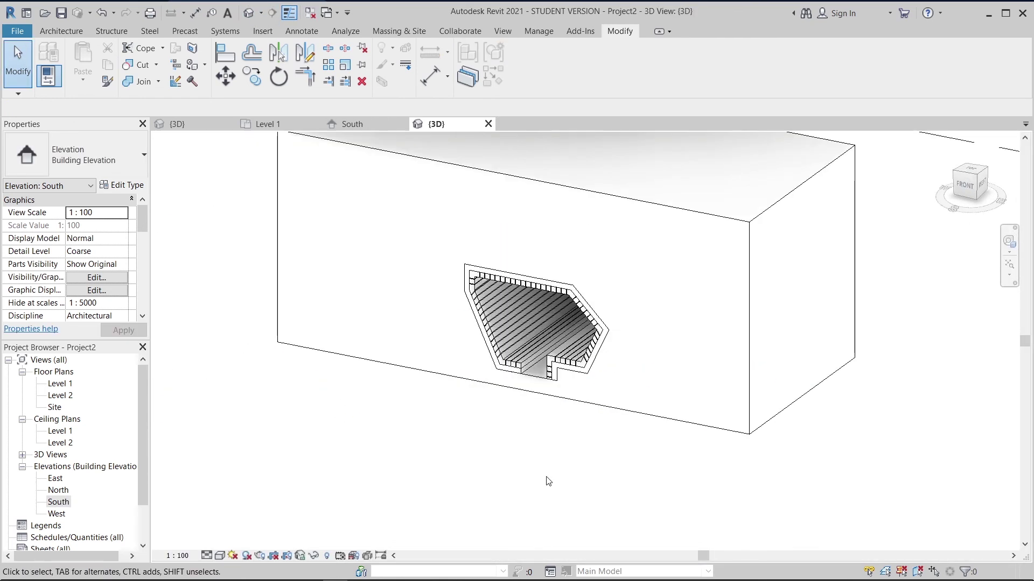
middle_click_drag(590, 409, 607, 399, "shift")
scroll(490, 252, "up", 5)
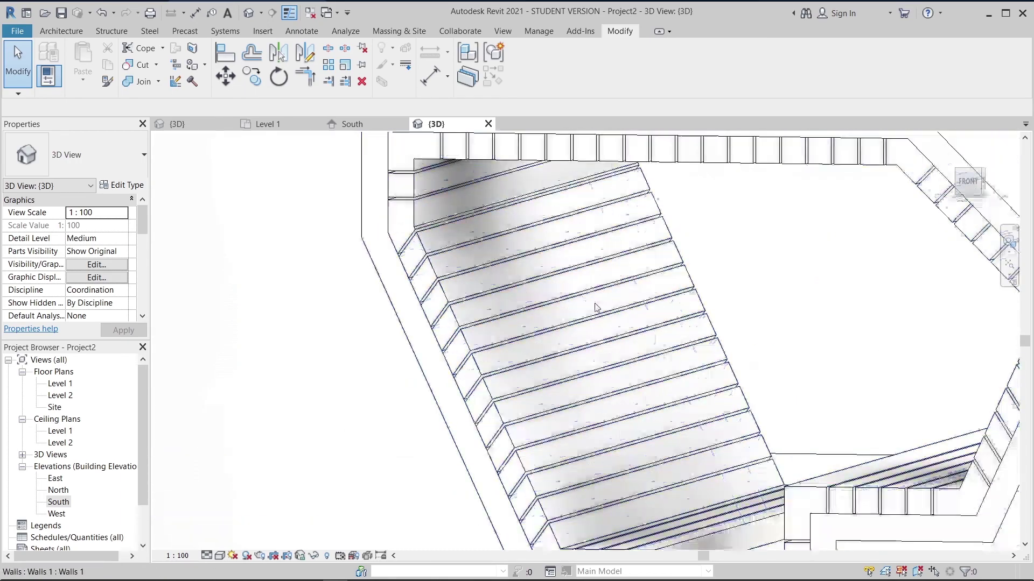
middle_click_drag(596, 309, 554, 381, "shift")
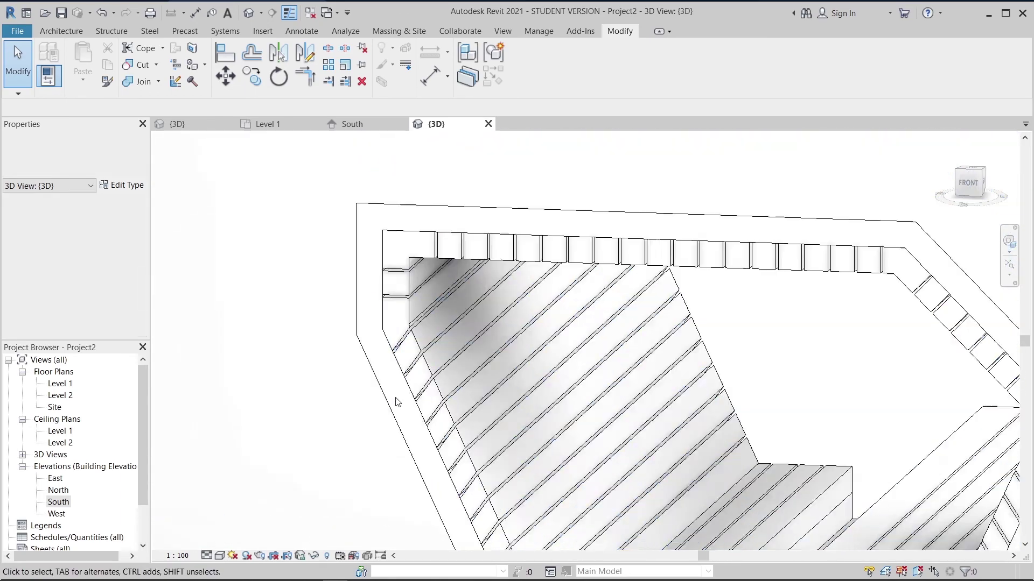
scroll(397, 399, "up", 2)
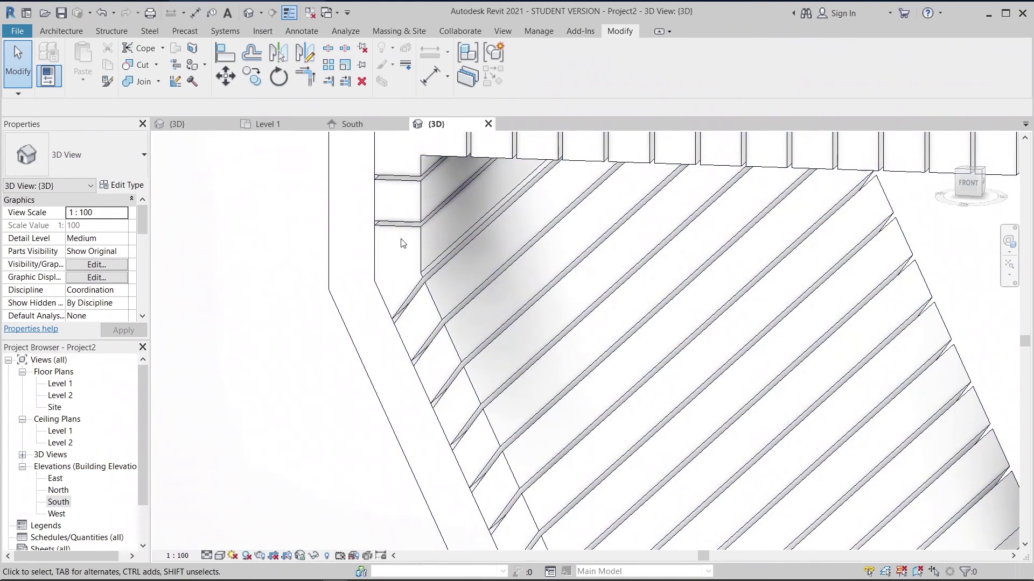
scroll(403, 244, "down", 6)
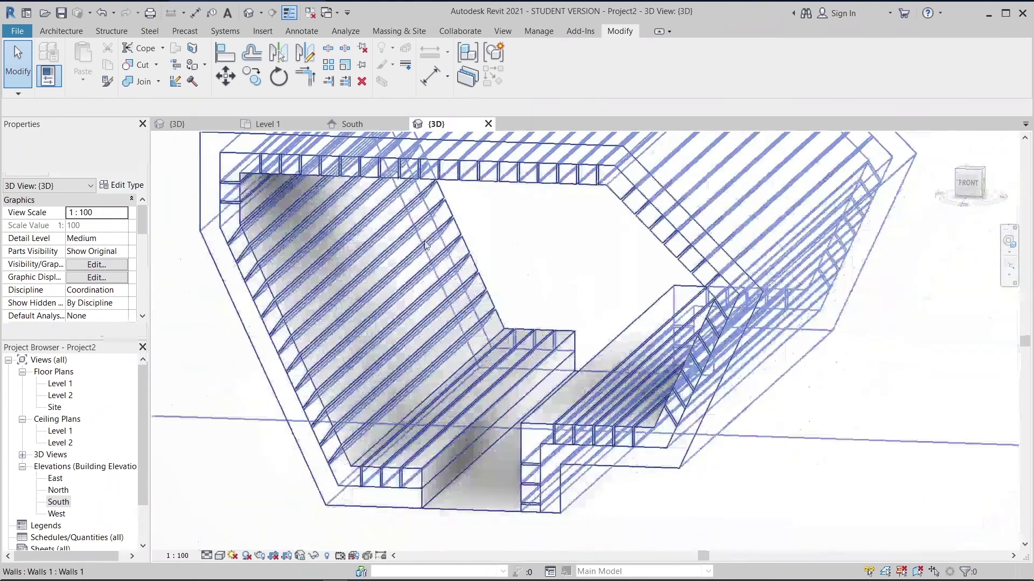
scroll(425, 245, "down", 2)
Inspect the lining slots around the stepped floor, the right-hand corner and the ceiling, and review the whole opening in the block's front face
middle_click_drag(483, 341, 732, 407, "shift")
scroll(619, 304, "up", 5)
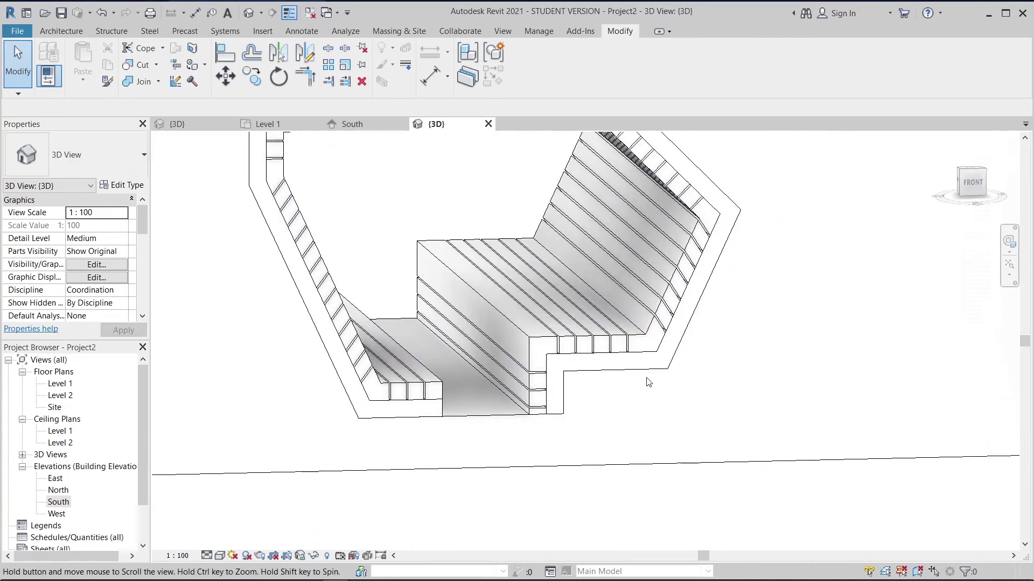
middle_click_drag(619, 304, 479, 327)
scroll(479, 327, "up", 1)
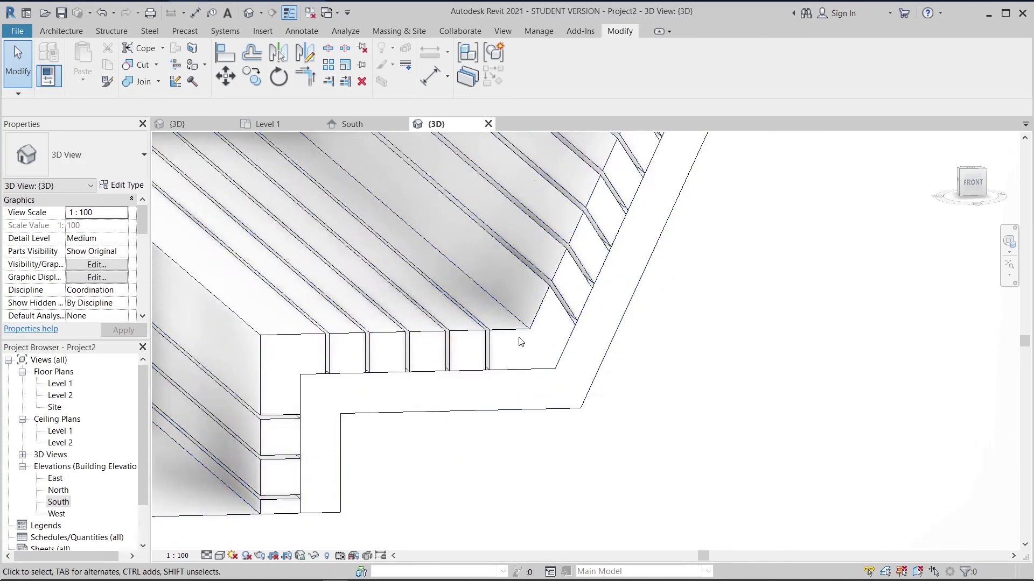
scroll(520, 331, "down", 3)
middle_click_drag(560, 349, 605, 391)
scroll(636, 256, "up", 2)
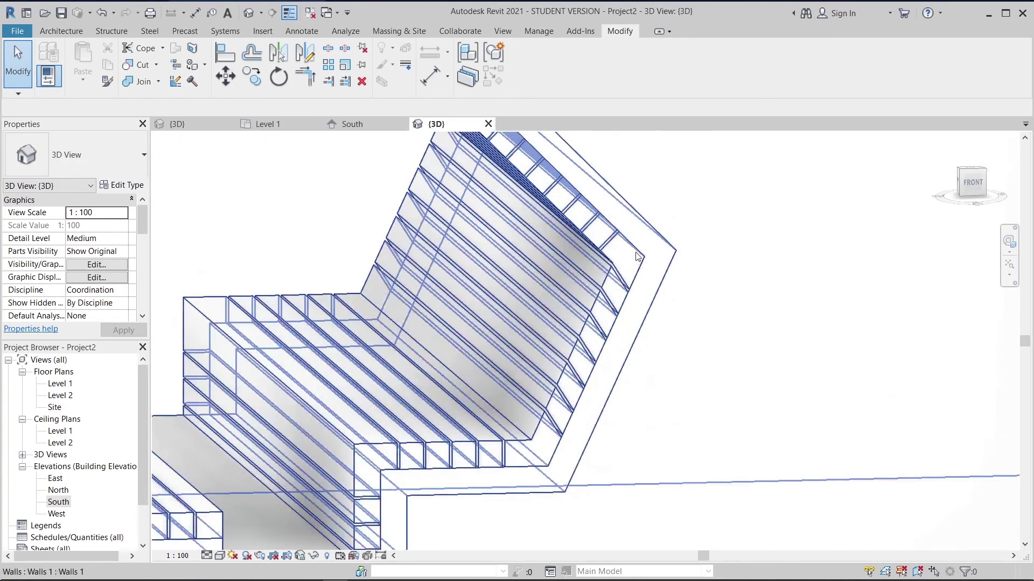
mouse_move(635, 255)
middle_mouse_down()
mouse_move(621, 322)
mouse_move(648, 361)
mouse_move(637, 378)
mouse_move(534, 364)
mouse_move(640, 349)
middle_mouse_up()
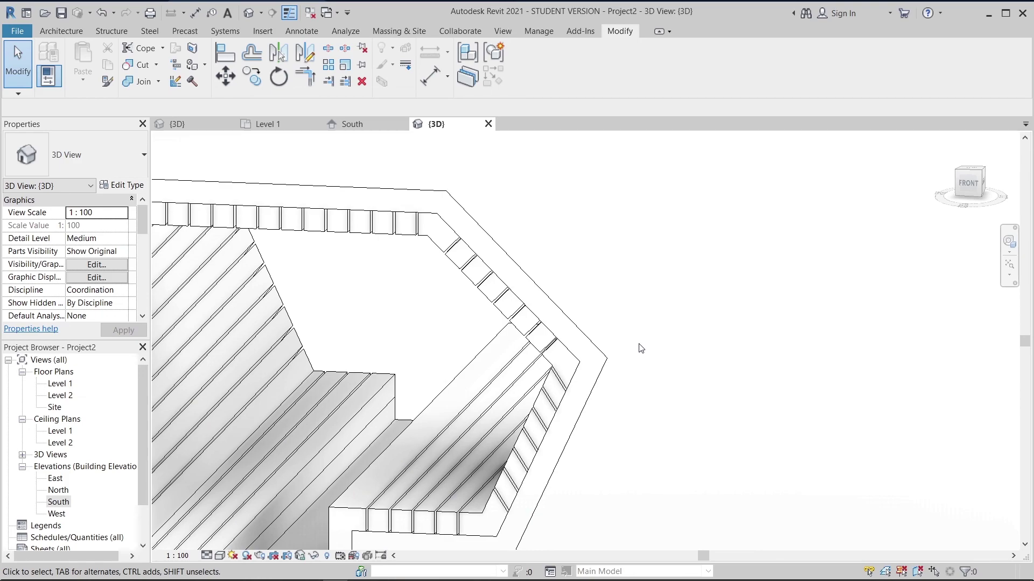
scroll(639, 348, "down", 2)
middle_click_drag(639, 348, 723, 528)
scroll(546, 435, "down", 4)
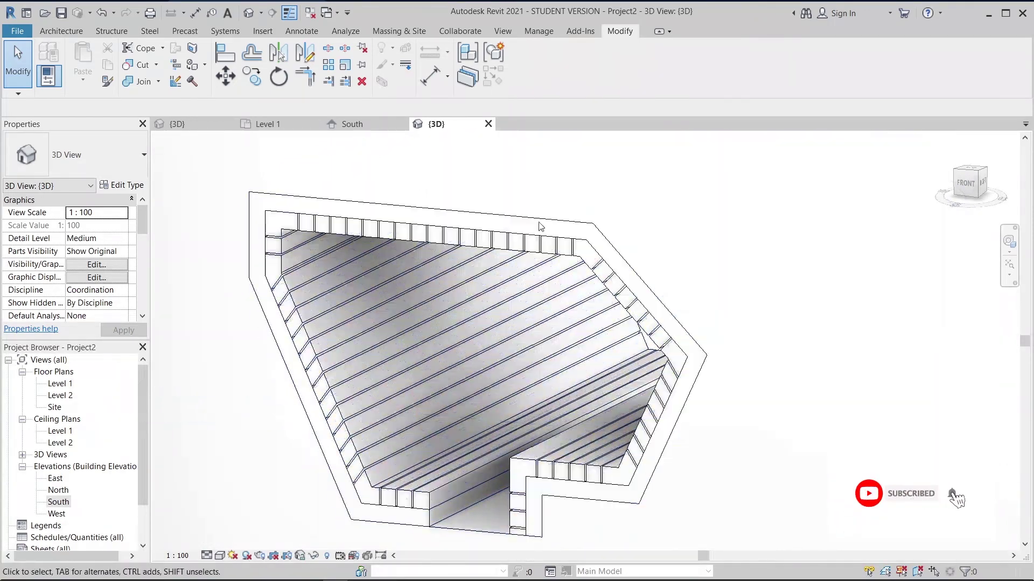
middle_click_drag(539, 284, 532, 239)
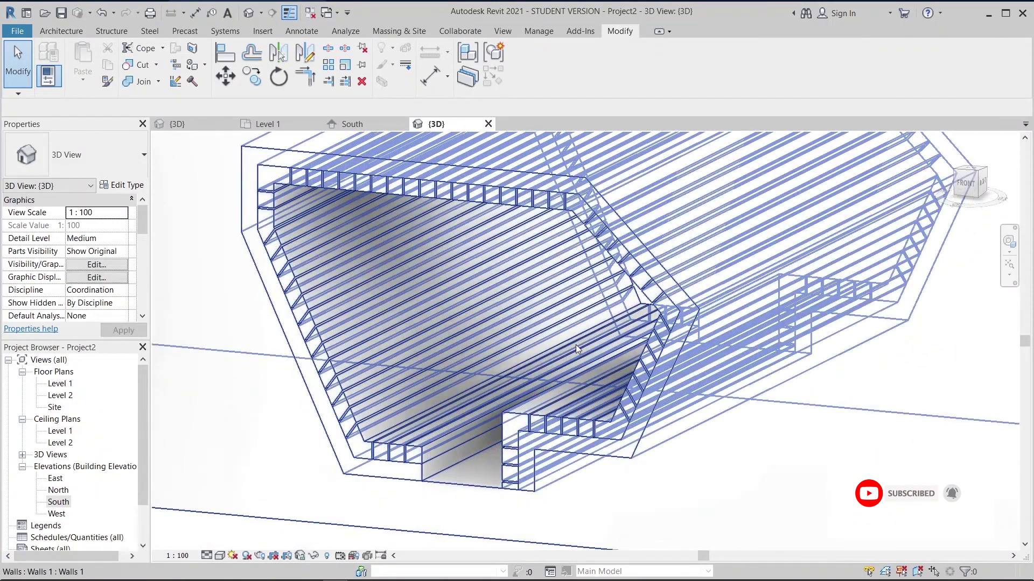
scroll(575, 345, "down", 3)
middle_click_drag(570, 388, 533, 487, "shift")
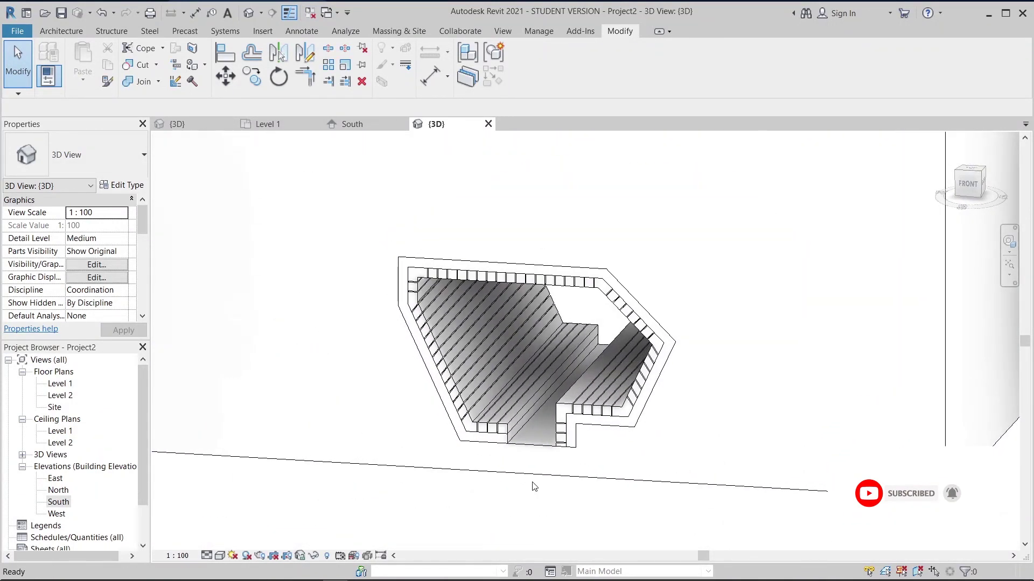
Set the 3D view's visual style to Realistic and review the concrete, orange and wood materials around the tunnel opening
mouse_move(593, 498)
middle_mouse_down()
mouse_move(648, 498)
mouse_move(616, 447)
mouse_move(692, 385)
mouse_move(679, 442)
mouse_move(474, 511)
middle_mouse_up()
left_click(220, 556)
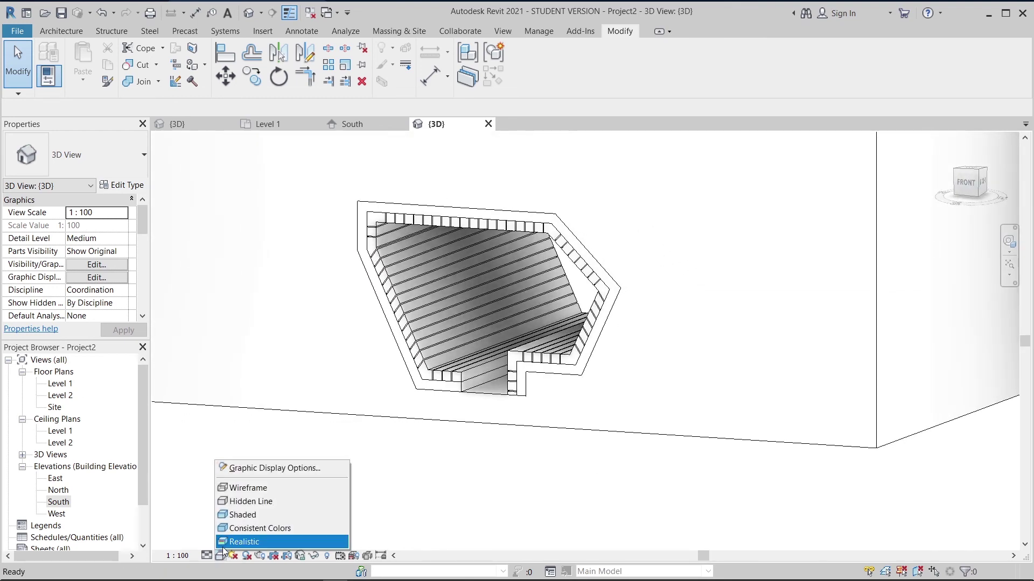
left_click(223, 543)
scroll(415, 437, "up", 3)
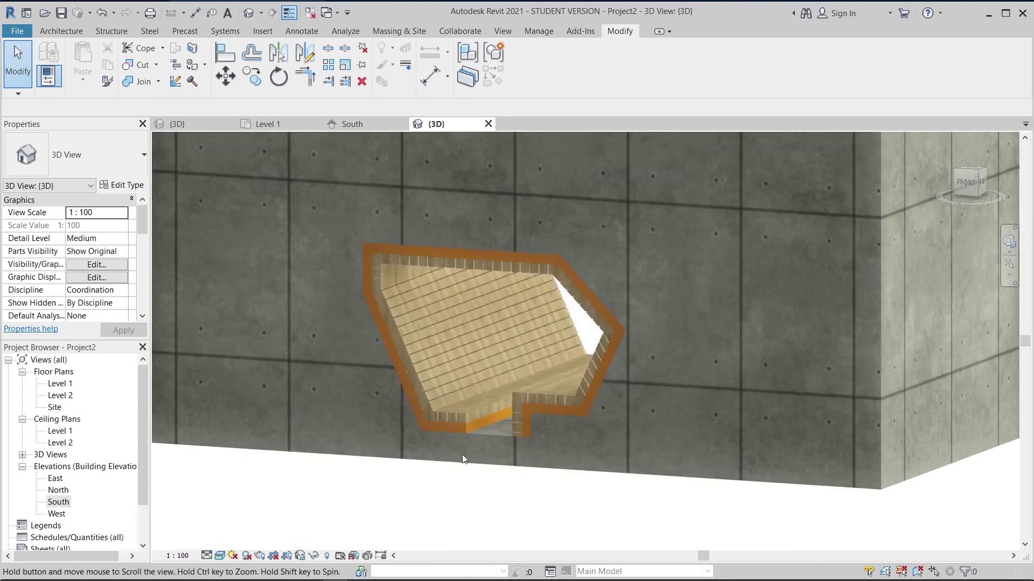
middle_click_drag(465, 454, 714, 467, "shift")
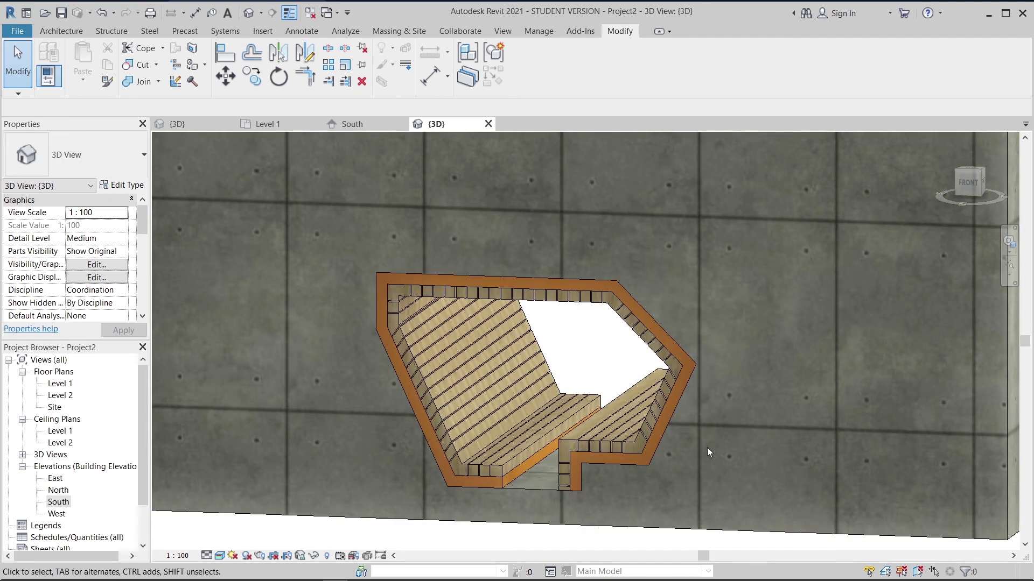